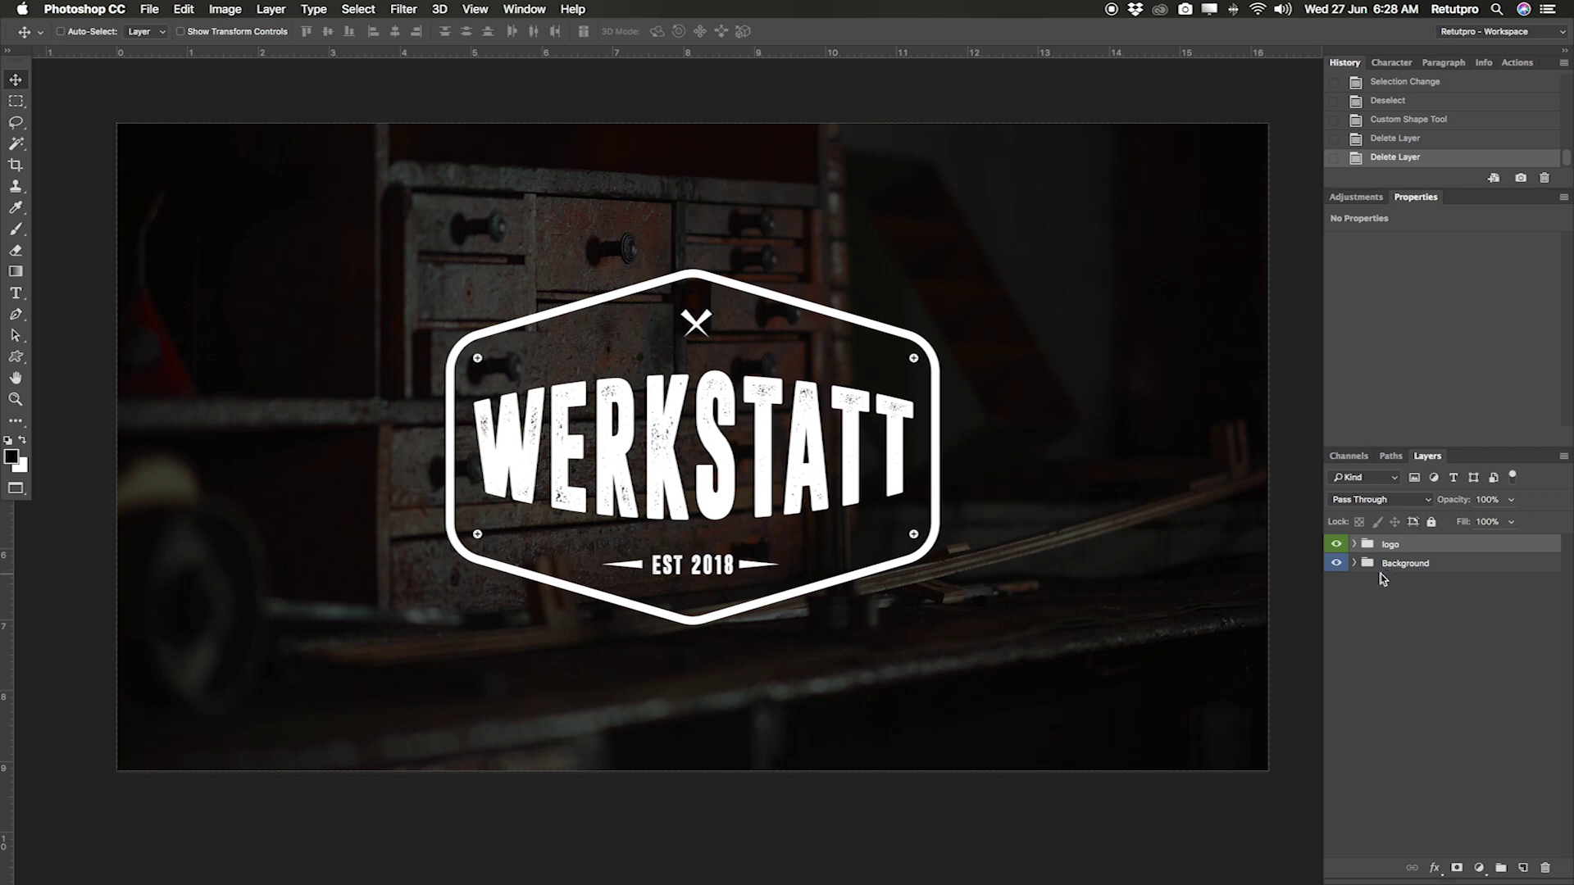
Hide the logo group and show only the photo layer inside the expanded Background group
click(1336, 544)
click(1337, 545)
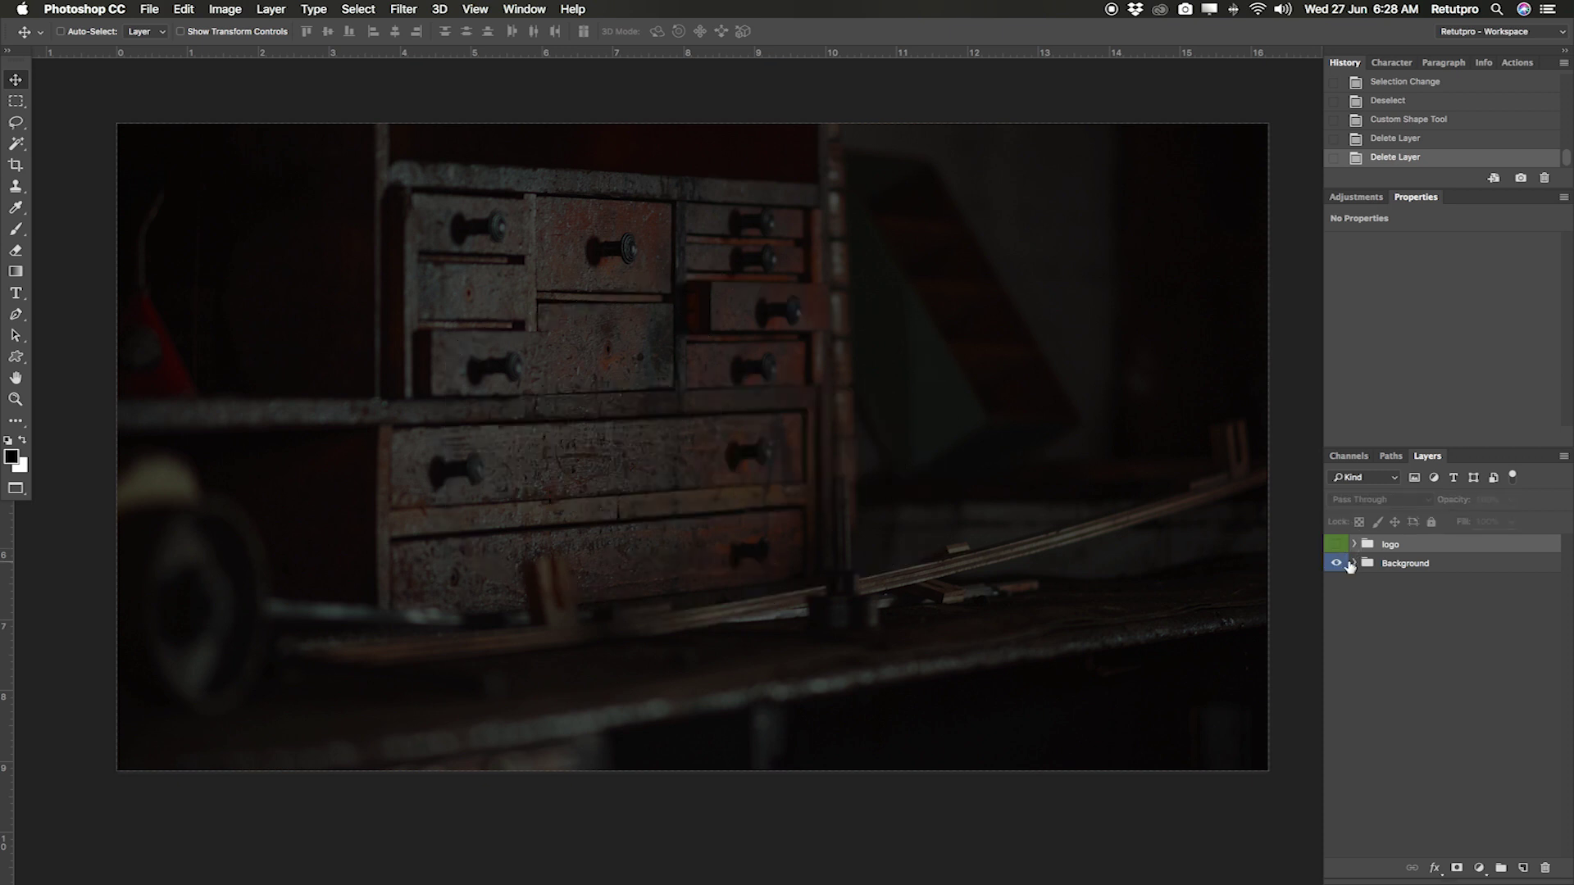
click(1338, 565)
click(1338, 565)
click(1354, 564)
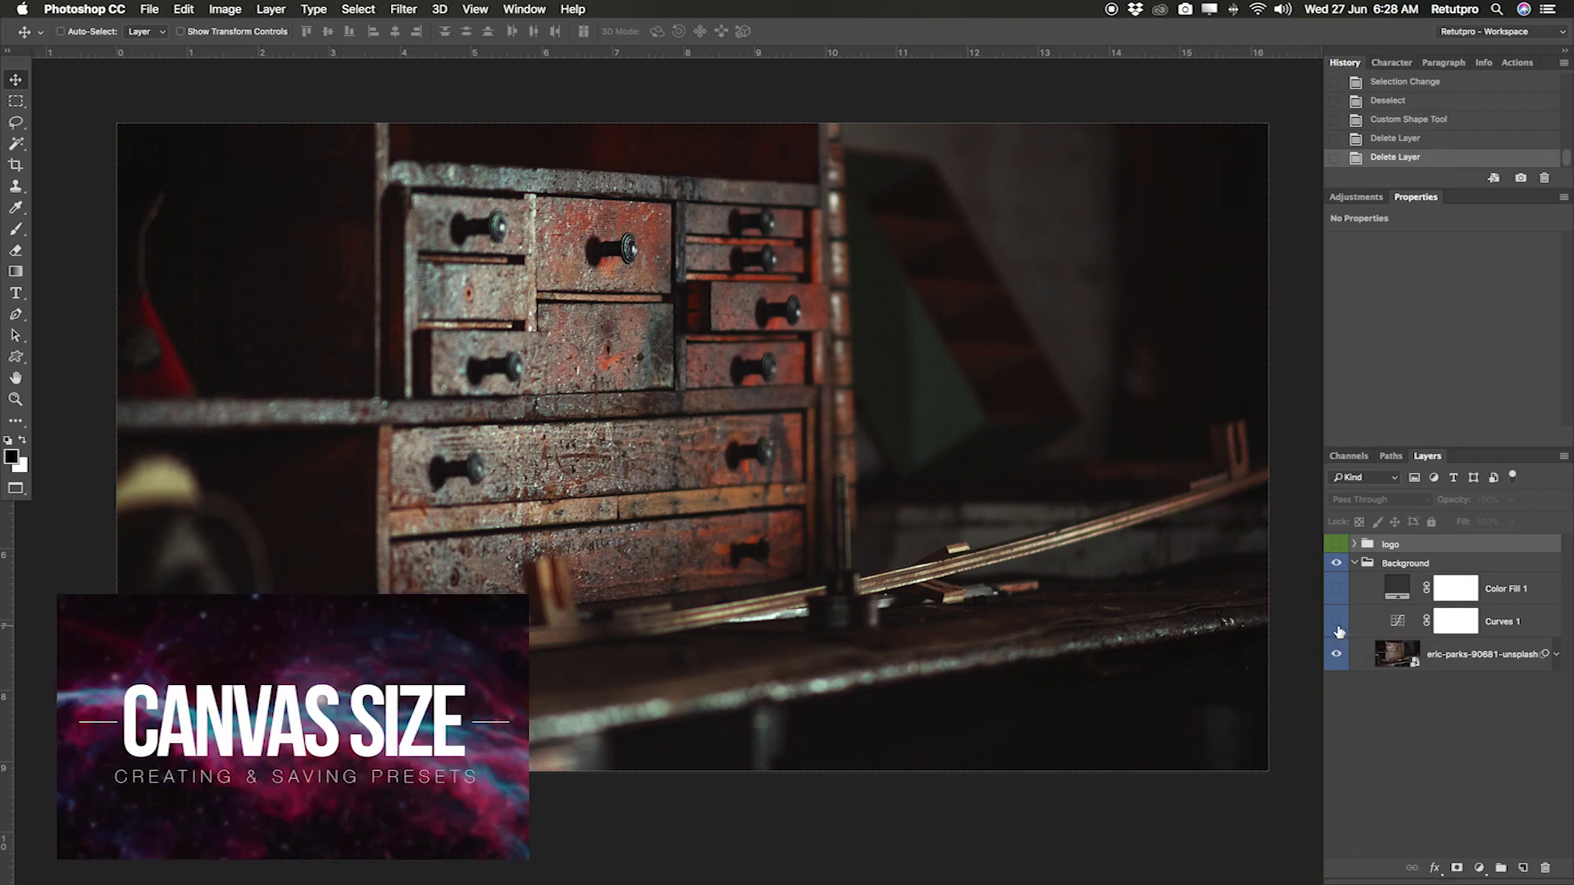
Expand the photo layer's smart filters and disable them to view the unfiltered image
click(1551, 657)
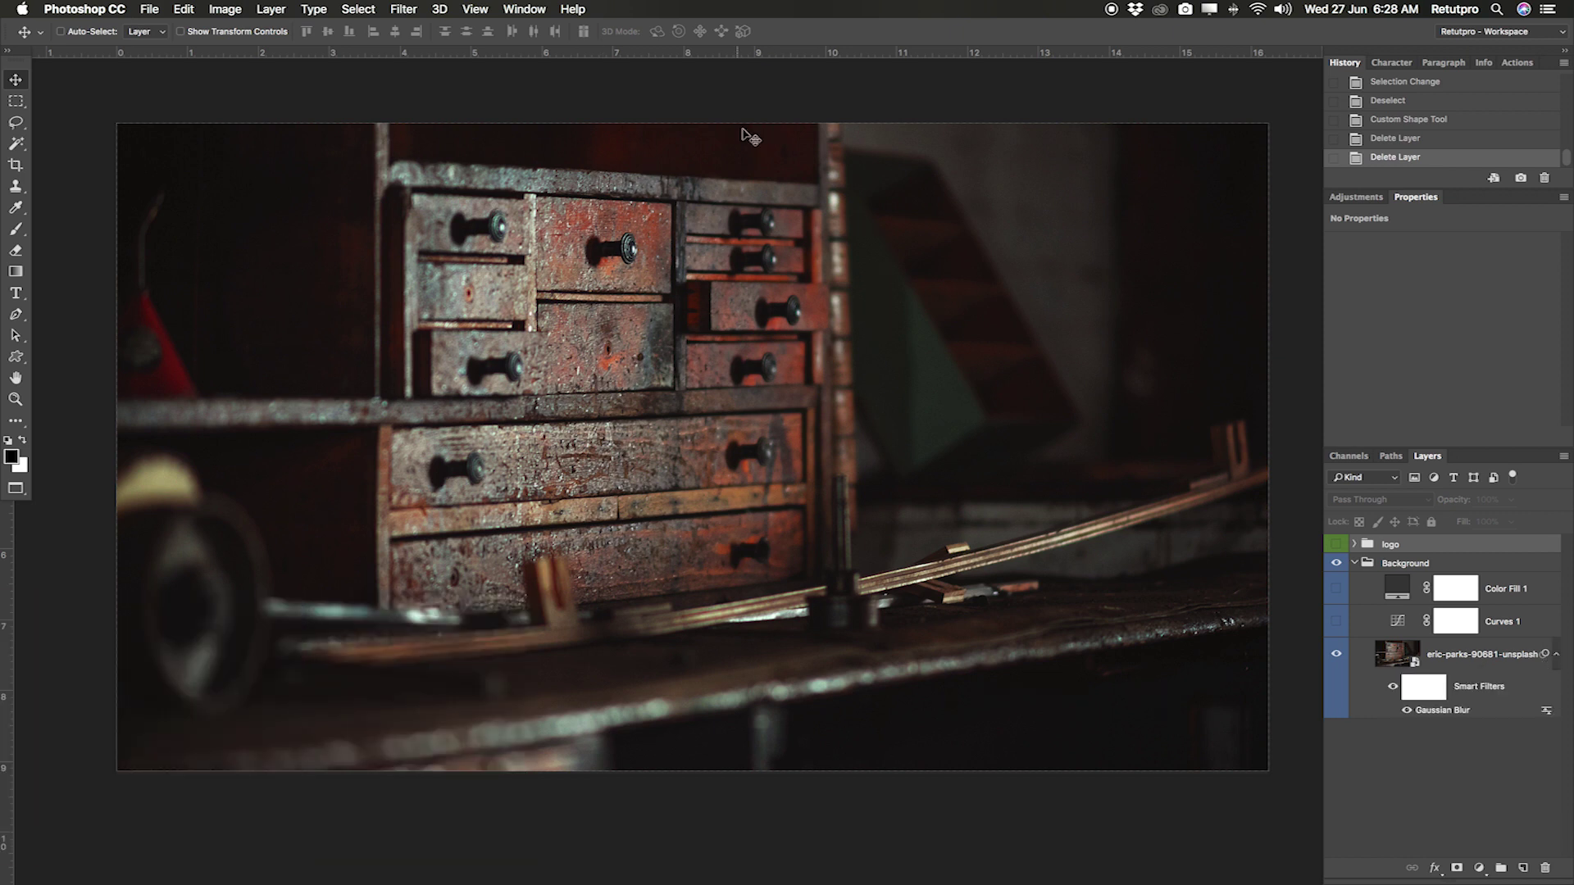
scroll(815, 252, right, 2)
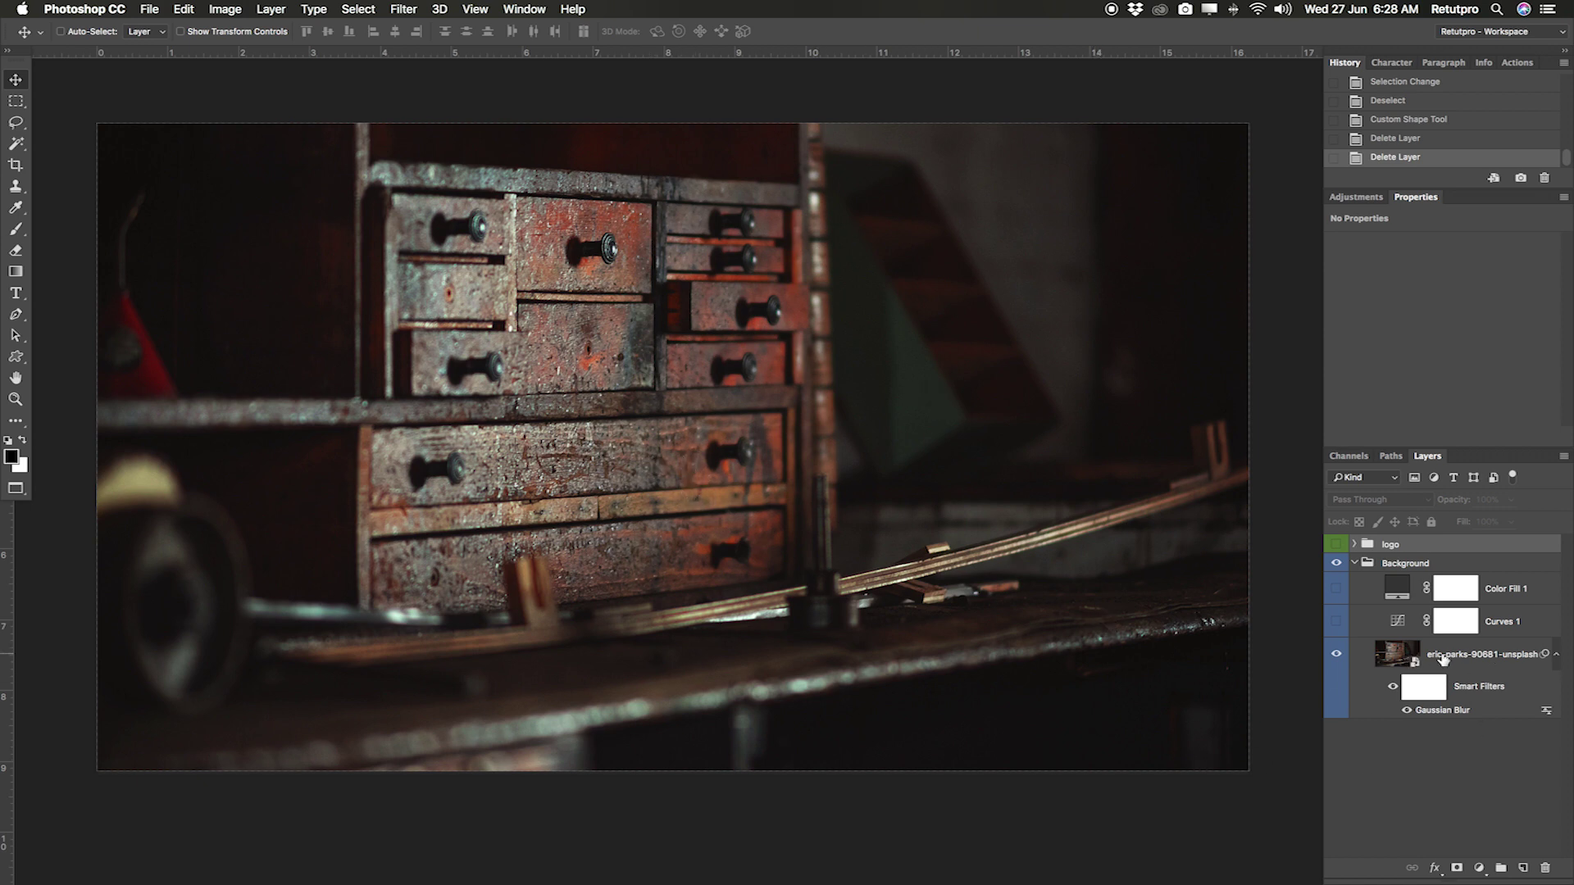
click(1393, 687)
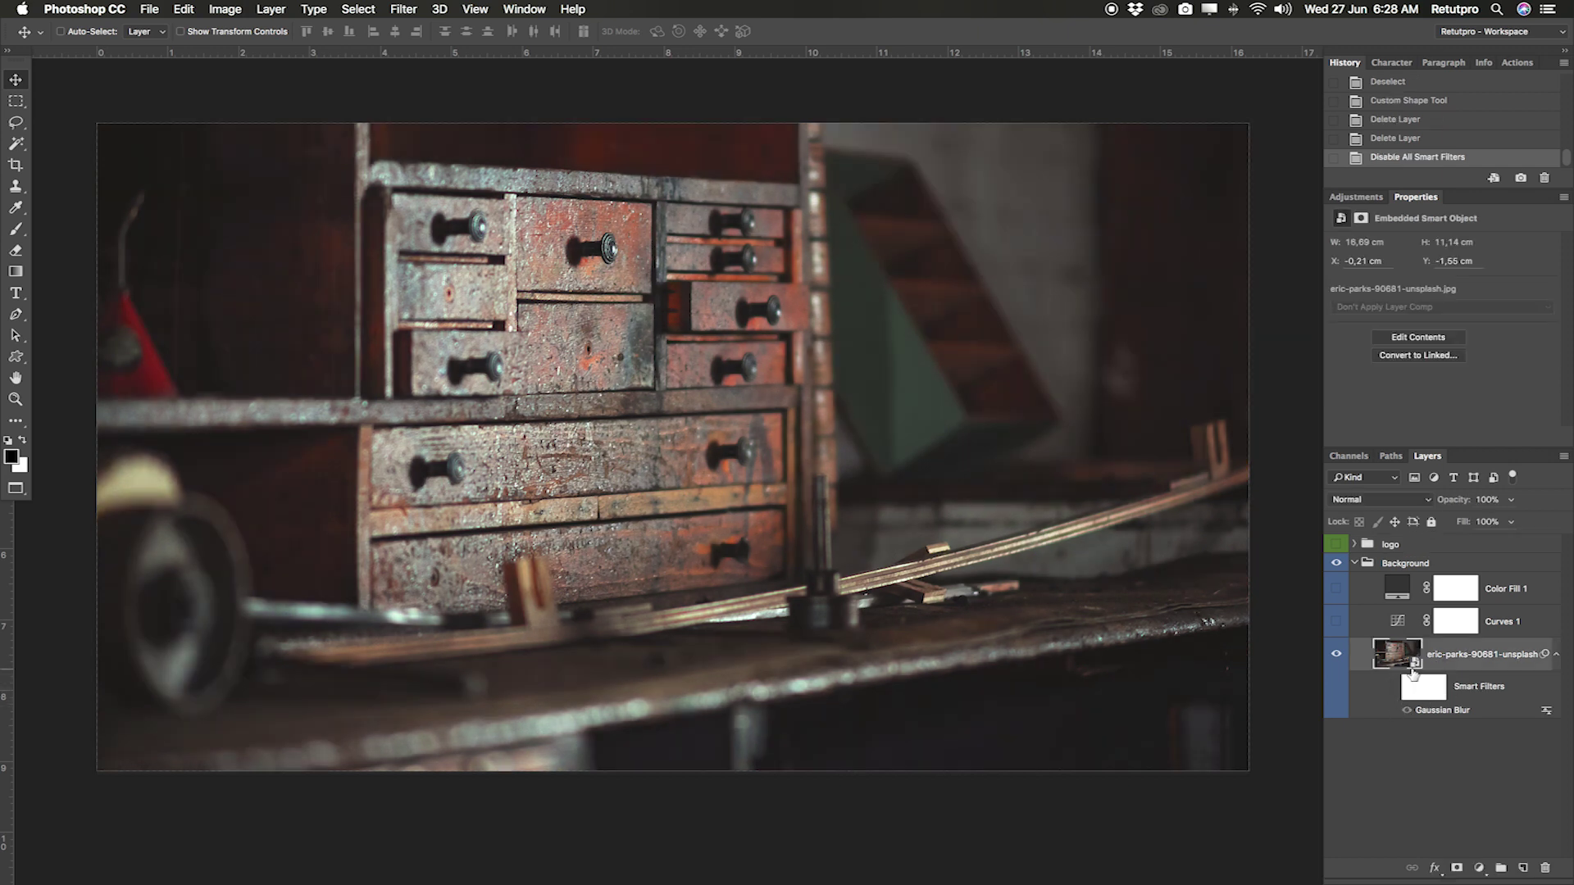
Try converting a new empty layer above the photo into a smart object, and delete that layer
click(1522, 868)
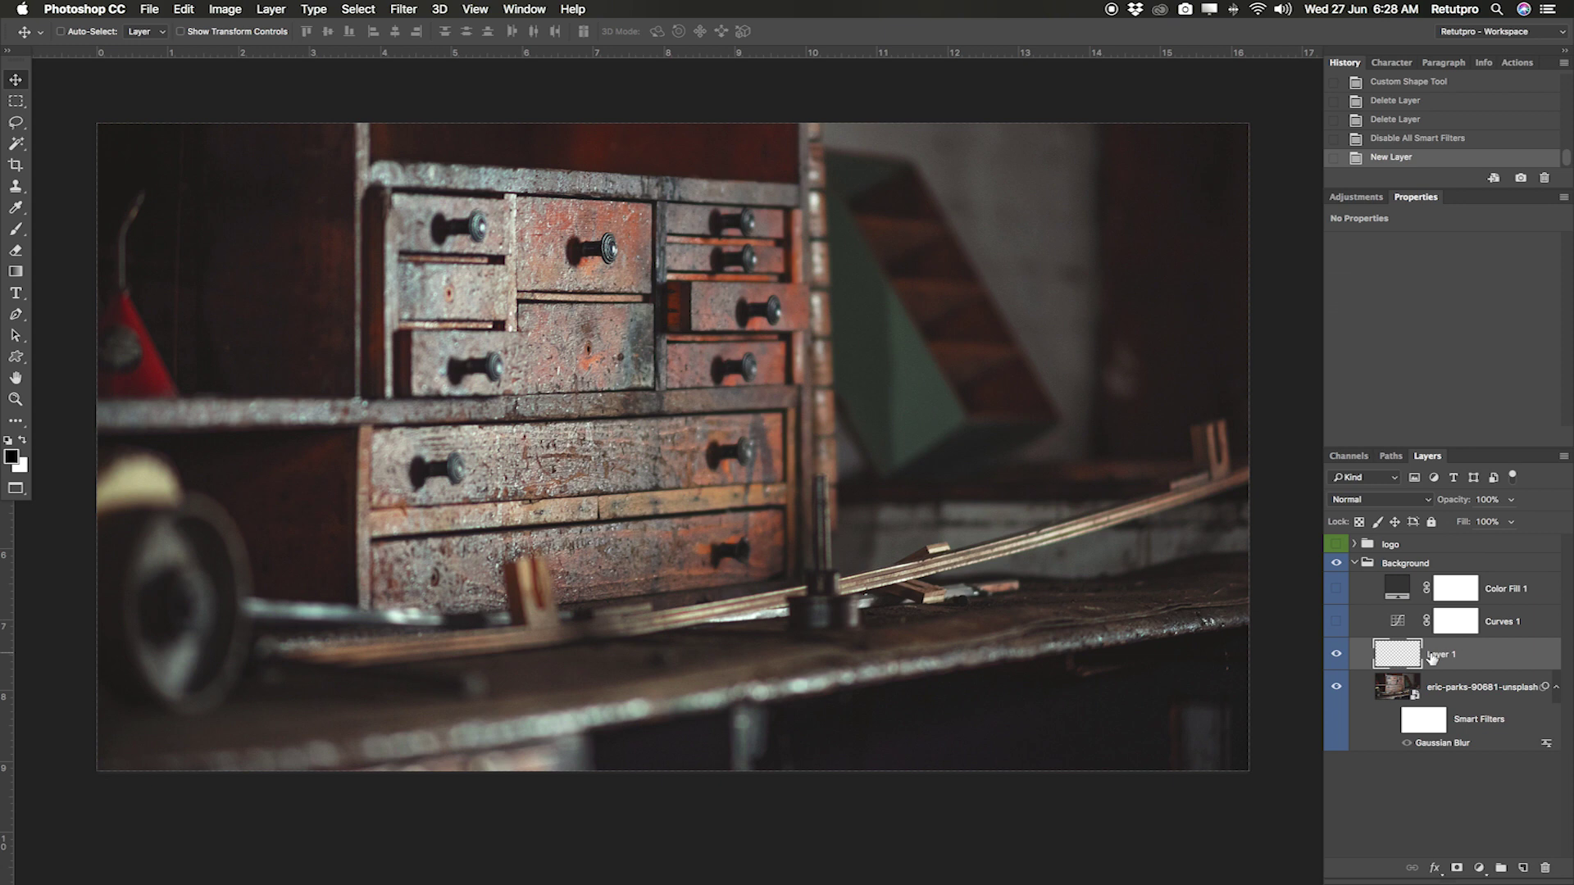
right_click(1481, 653)
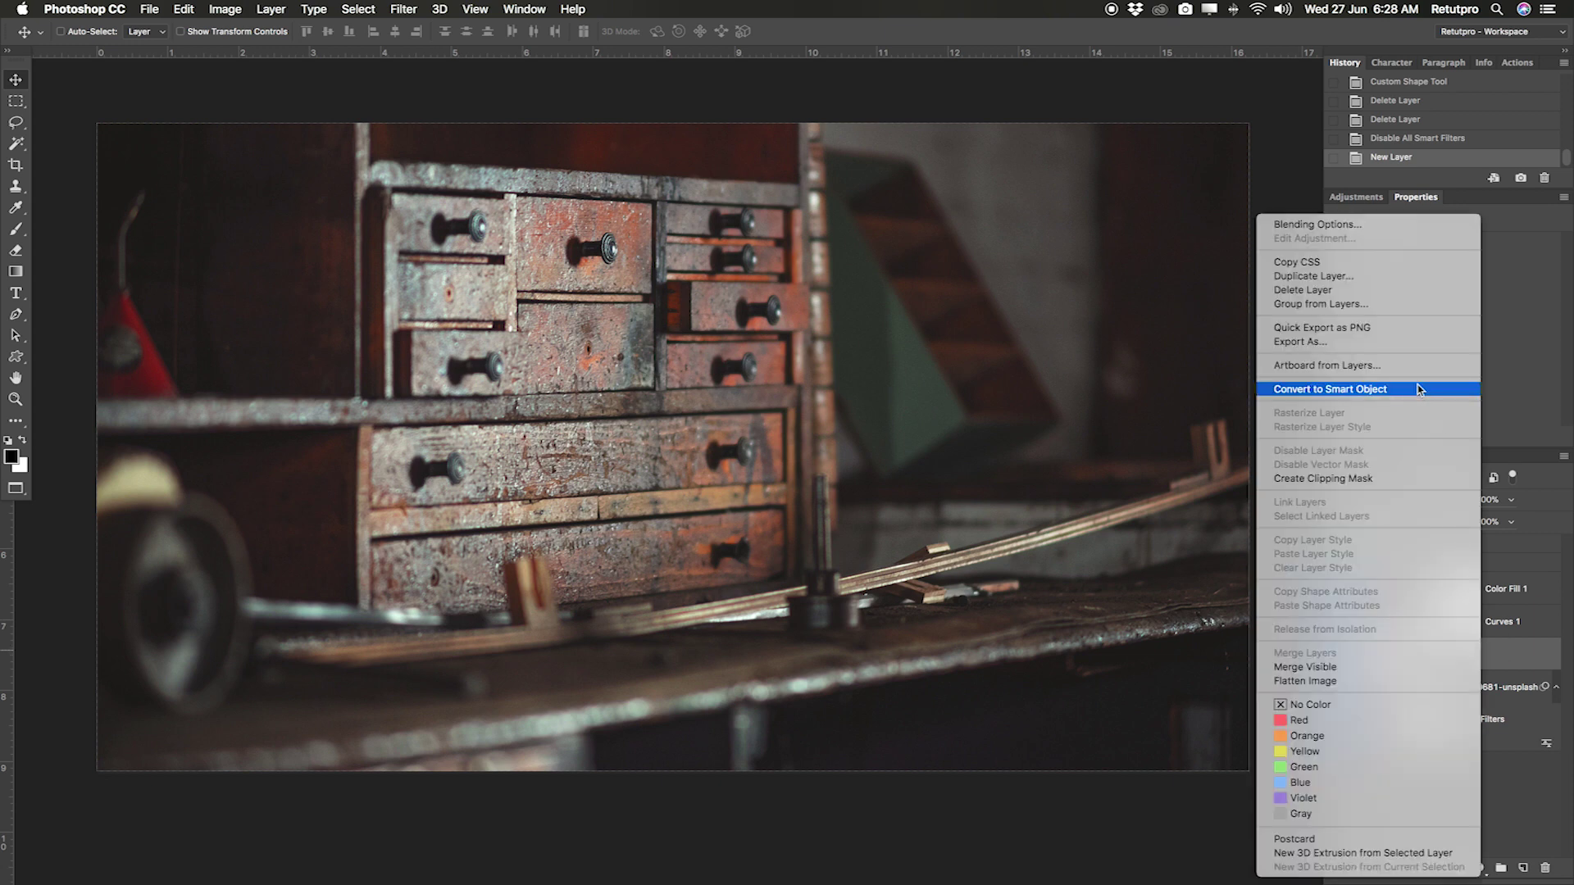
click(1365, 389)
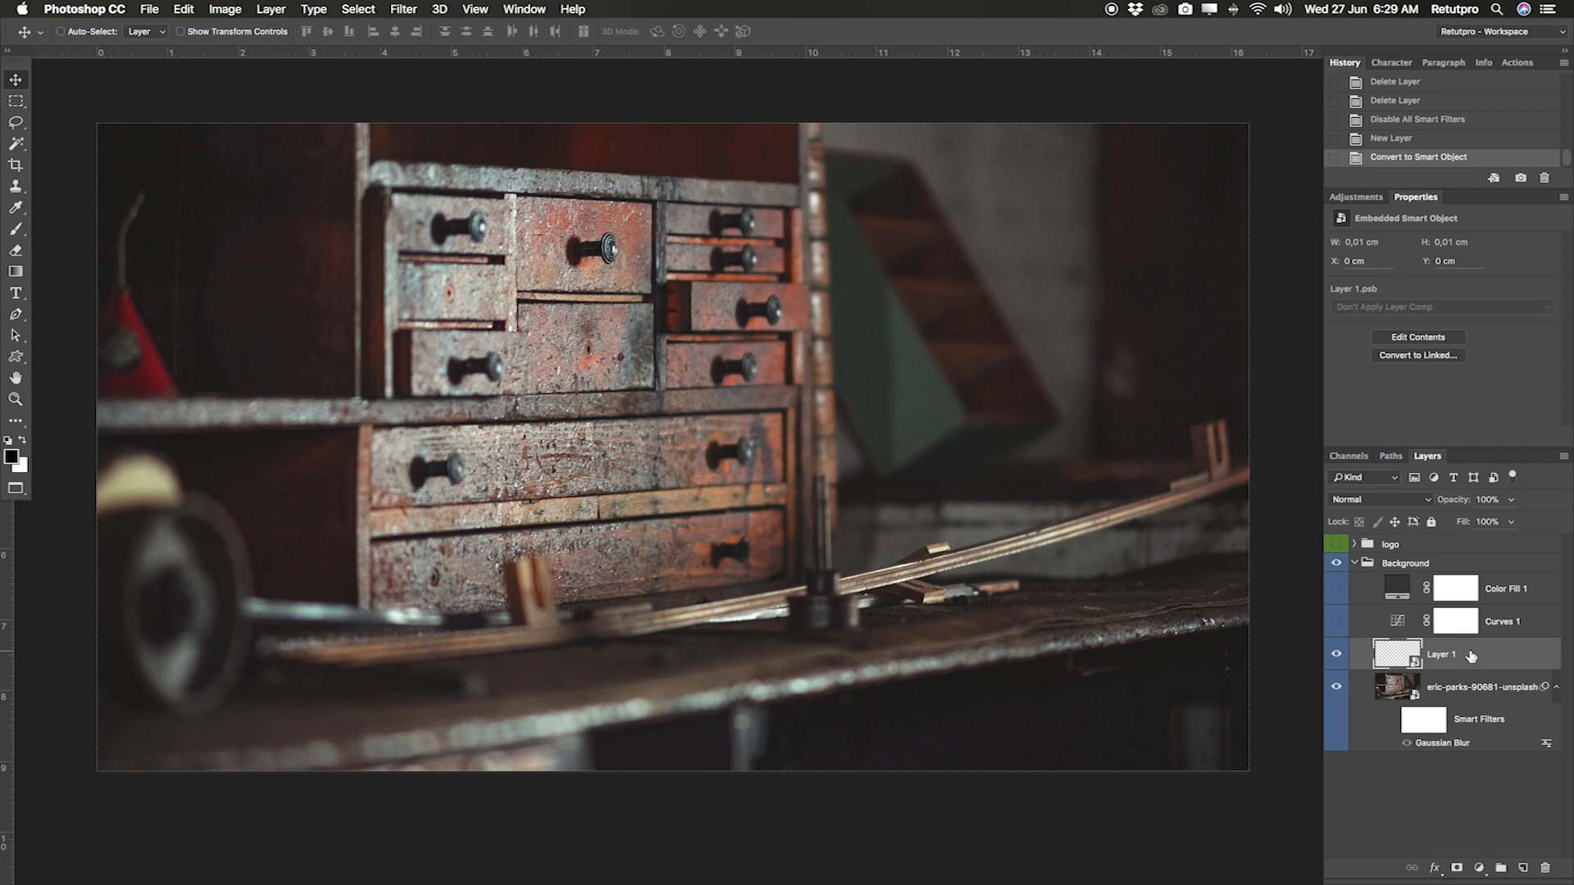
key(BackSpace)
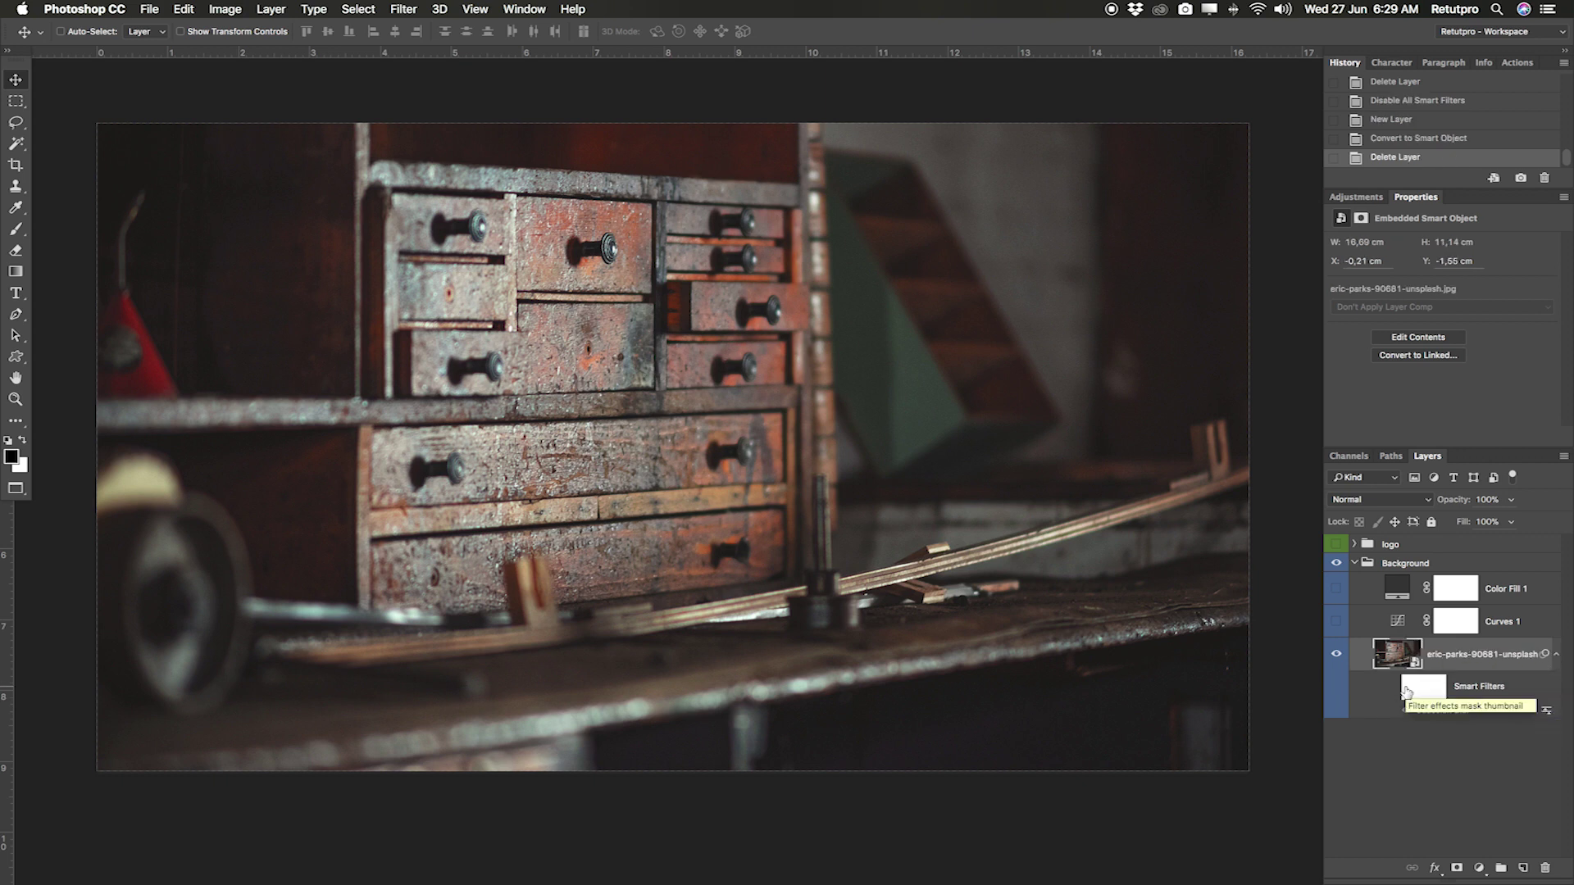
Compare the photo with and without its smart filters, leaving the filters enabled
click(1393, 693)
click(1393, 693)
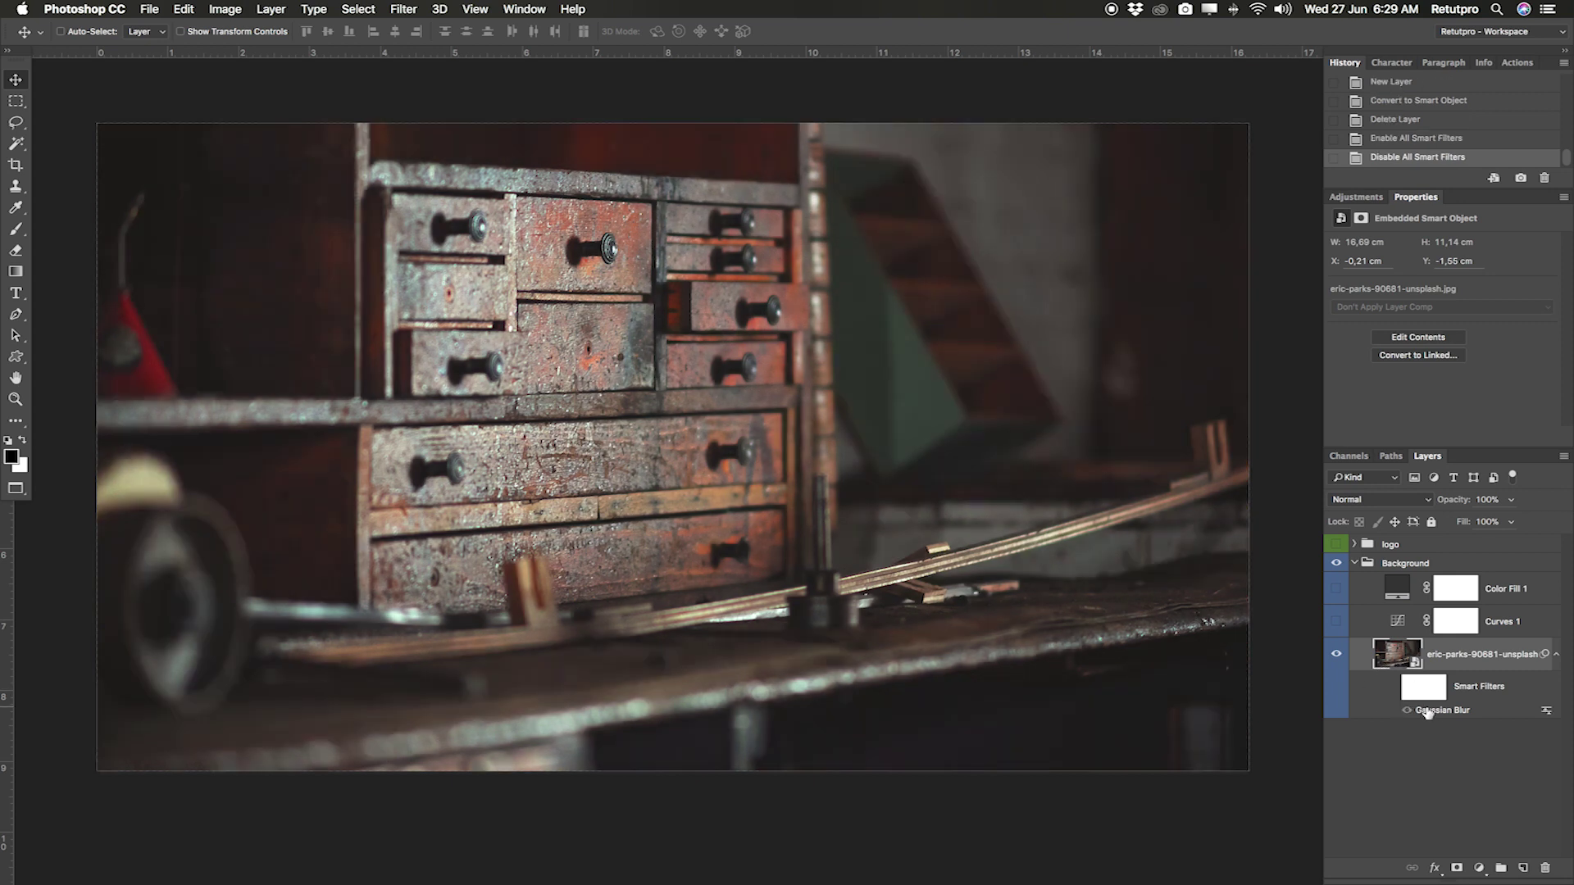
click(1394, 693)
Inspect the Gaussian Blur smart filter's radius and preview without changing its settings
double_click(1431, 711)
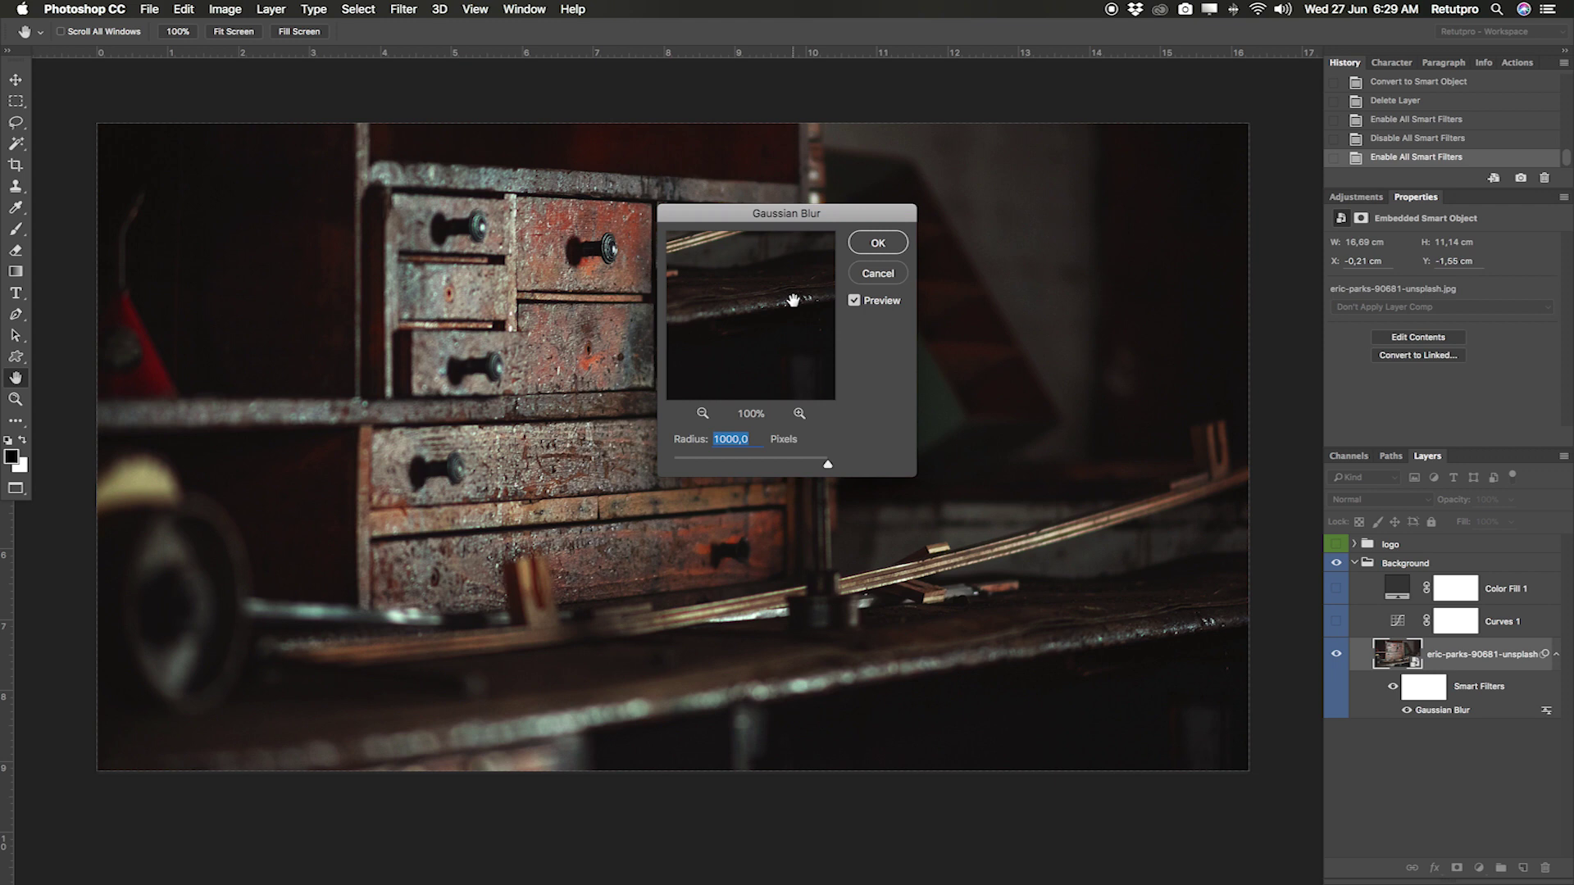
drag(777, 291, 781, 352)
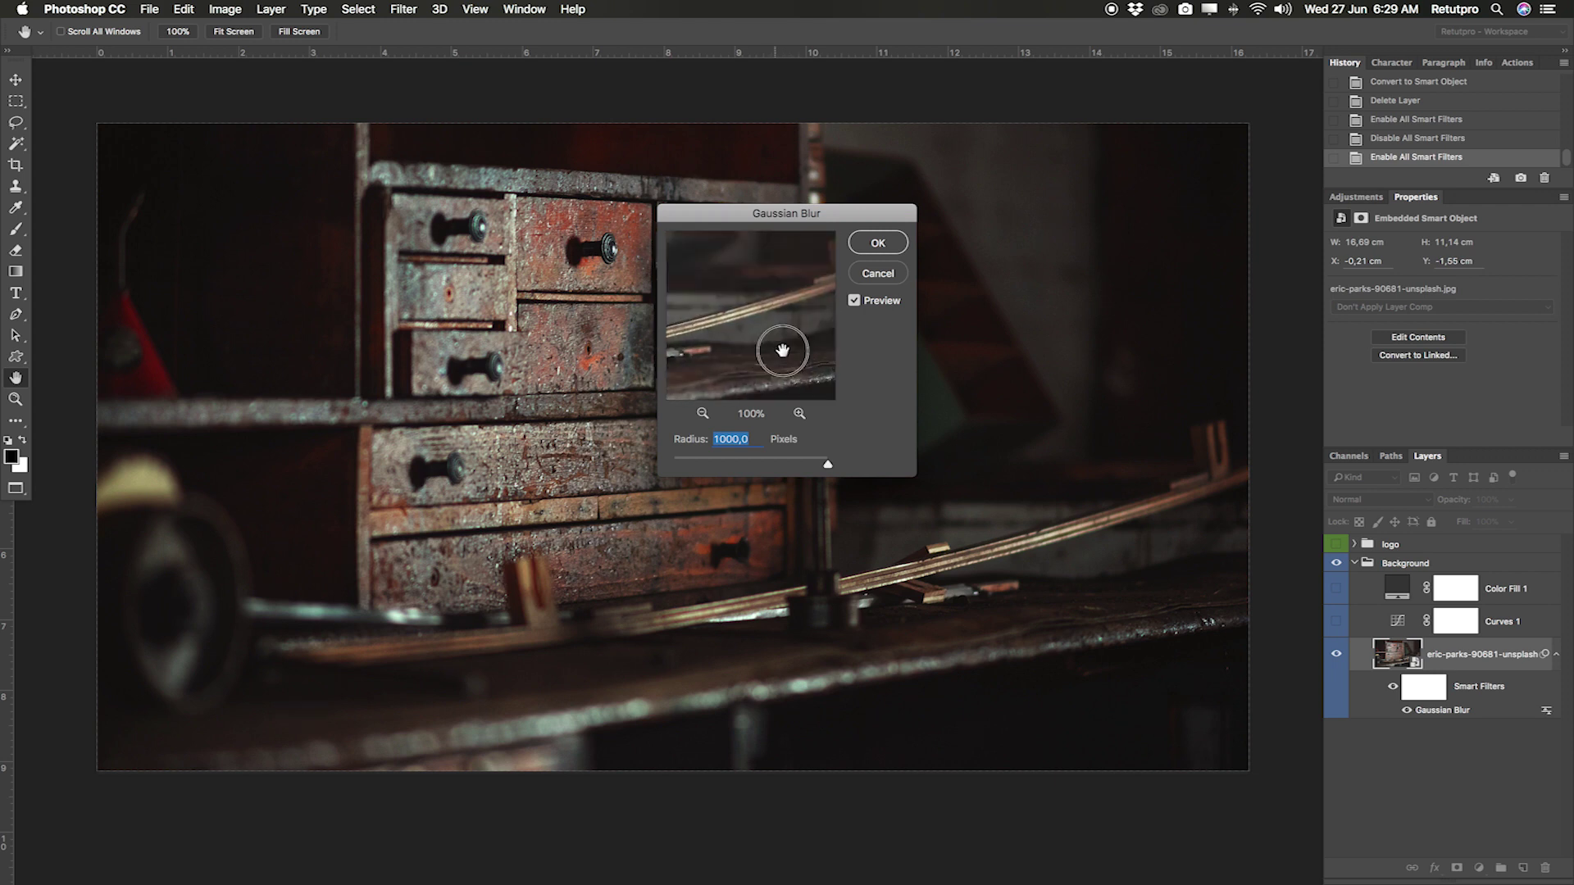
click(874, 273)
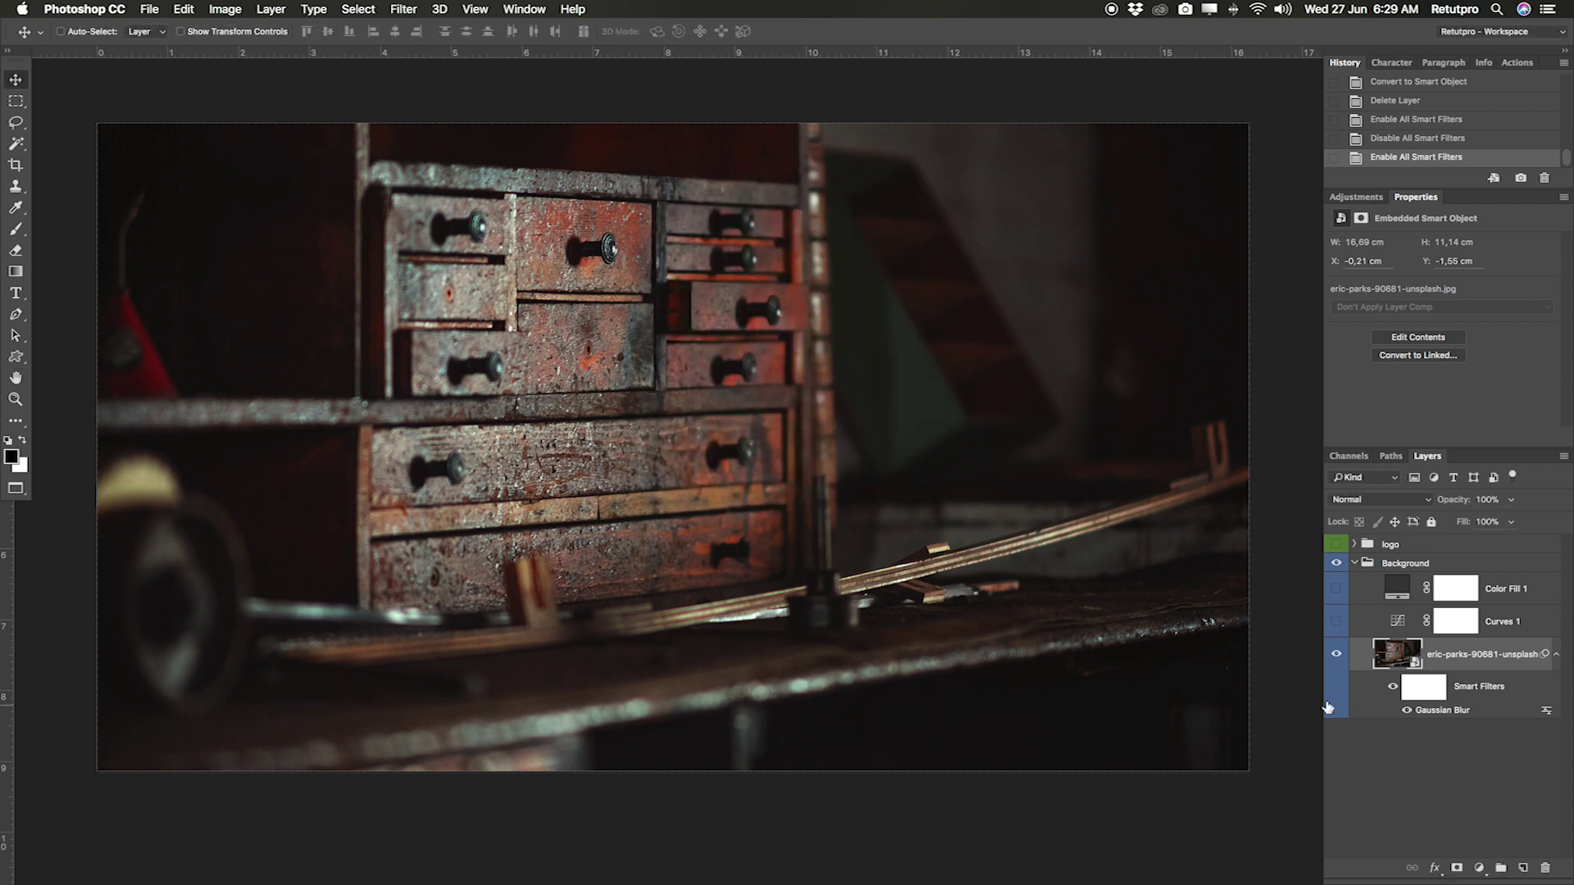
Check the effect of the smart filters and the photo layer's visibility, collapsing the filter list
click(1394, 688)
click(1394, 688)
click(1557, 654)
click(1336, 654)
click(1336, 654)
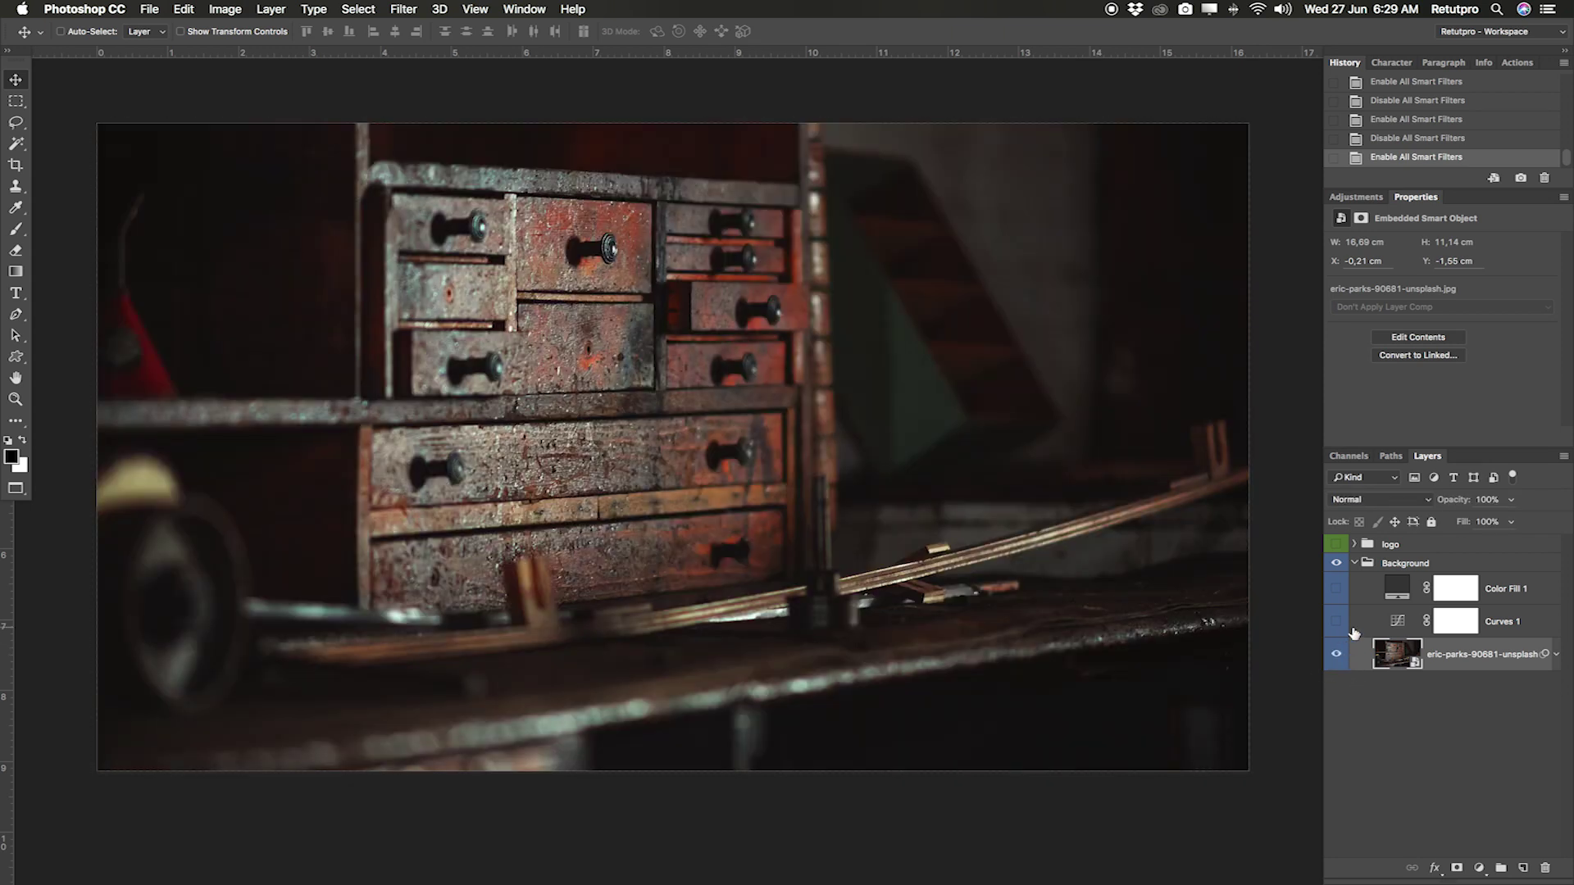
Show the Curves 1 adjustment and move its RGB curve point to input 143, output 172
click(1337, 621)
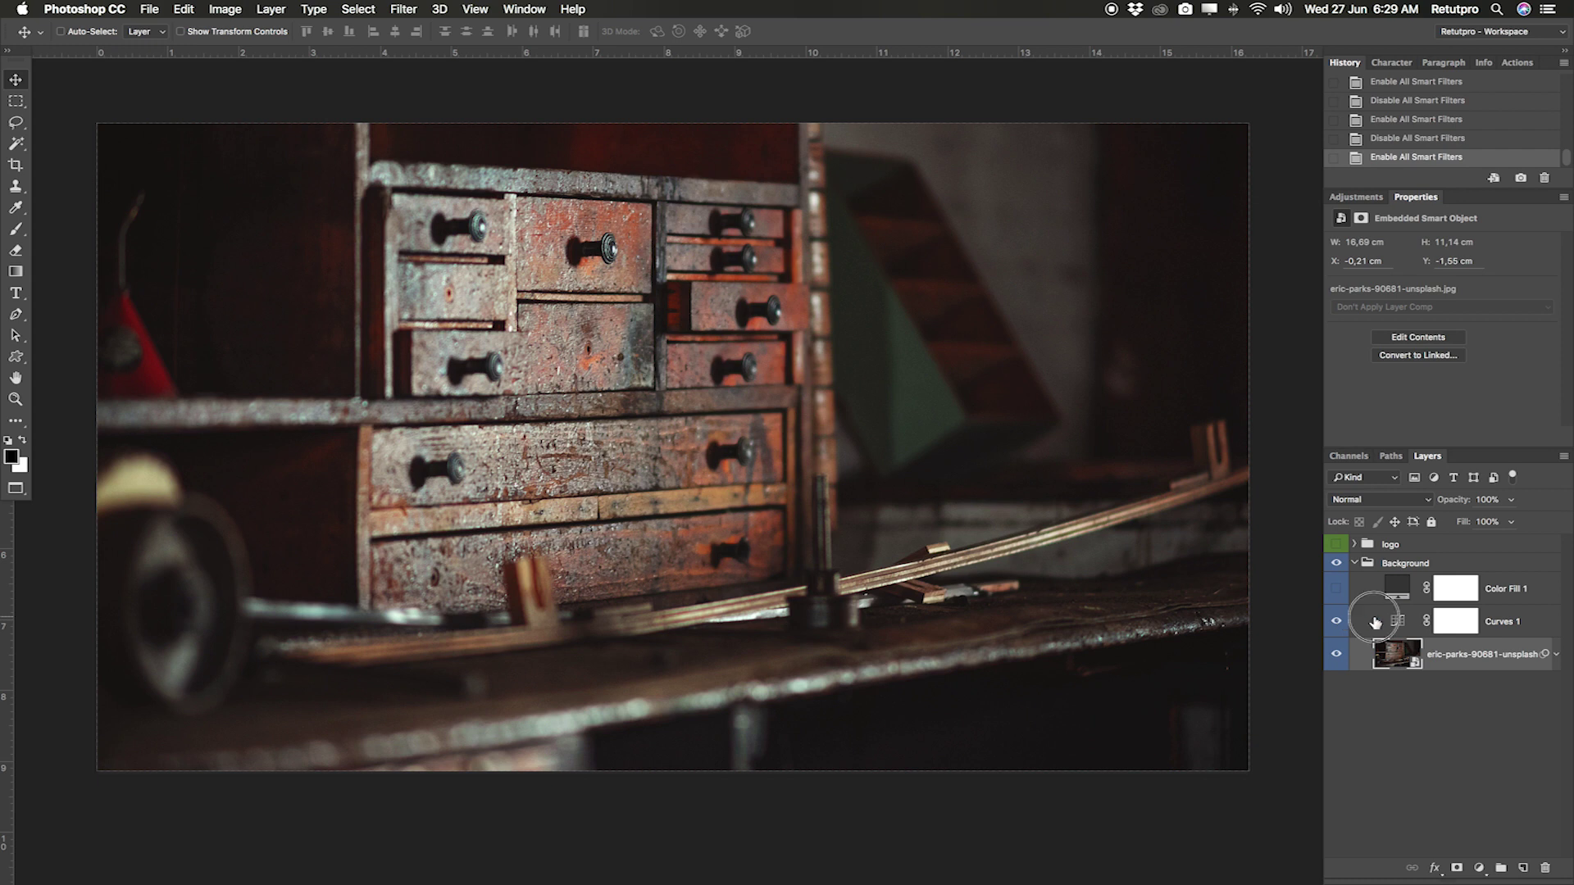
click(1375, 621)
drag(1422, 449, 1423, 521)
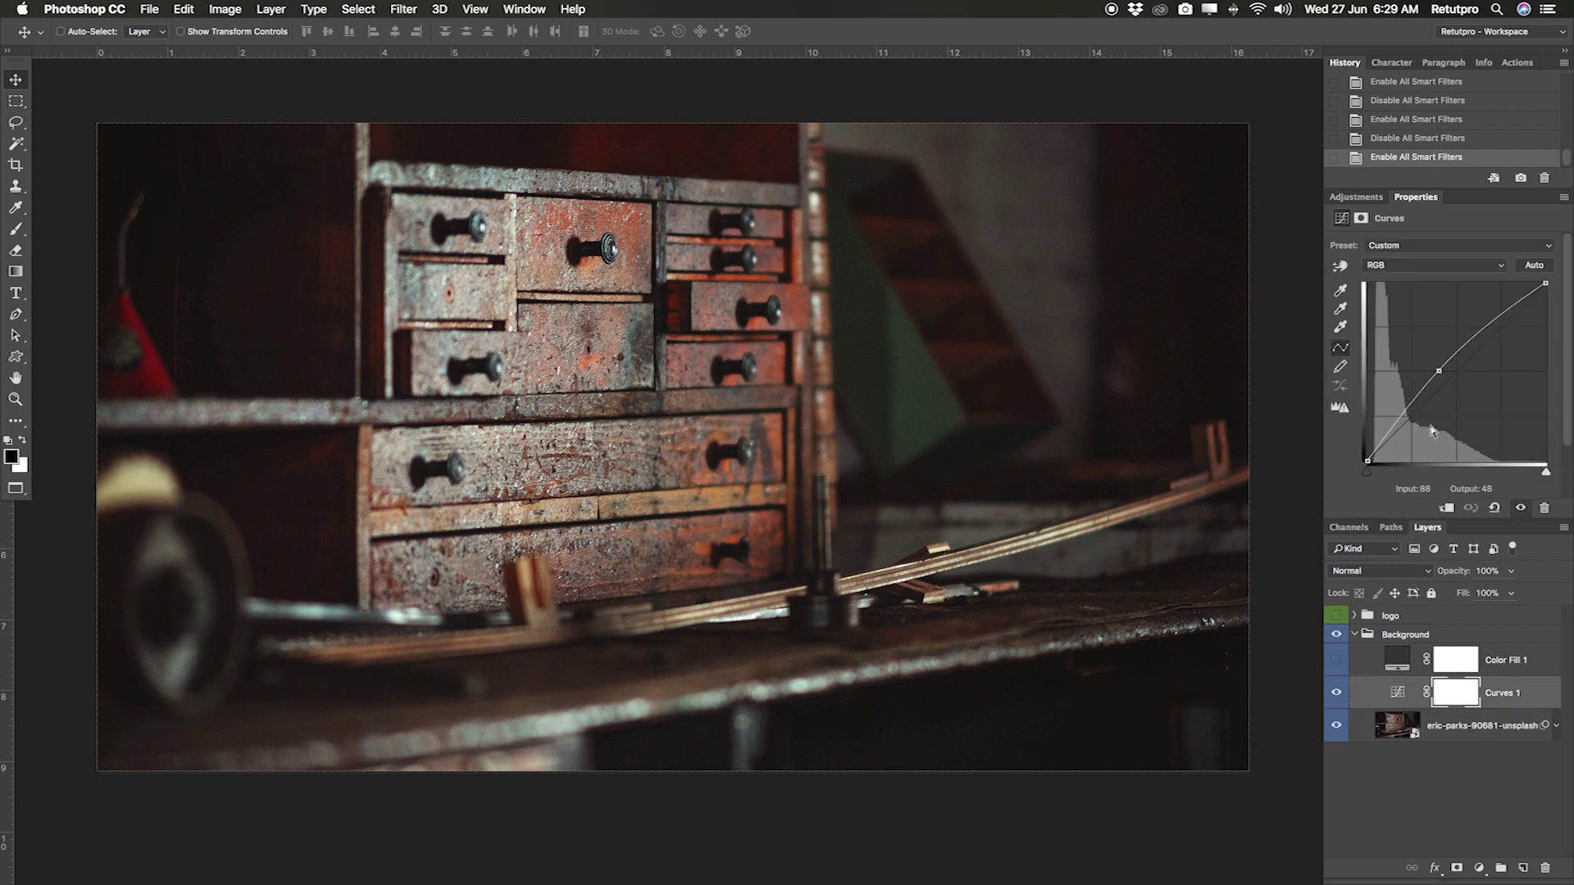
click(1439, 371)
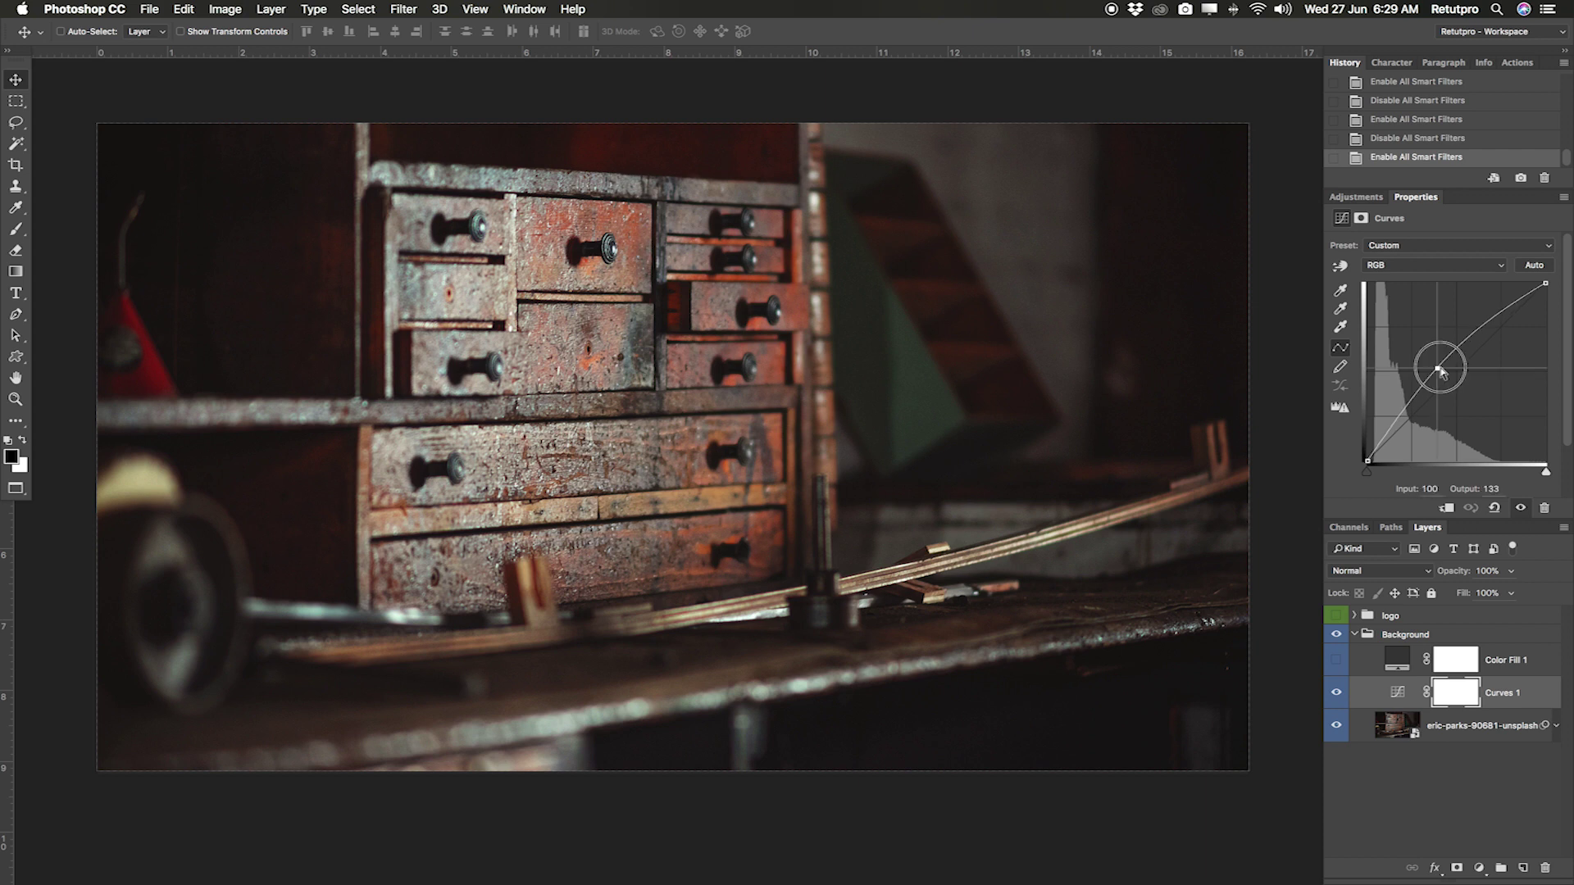
drag(1440, 373, 1469, 343)
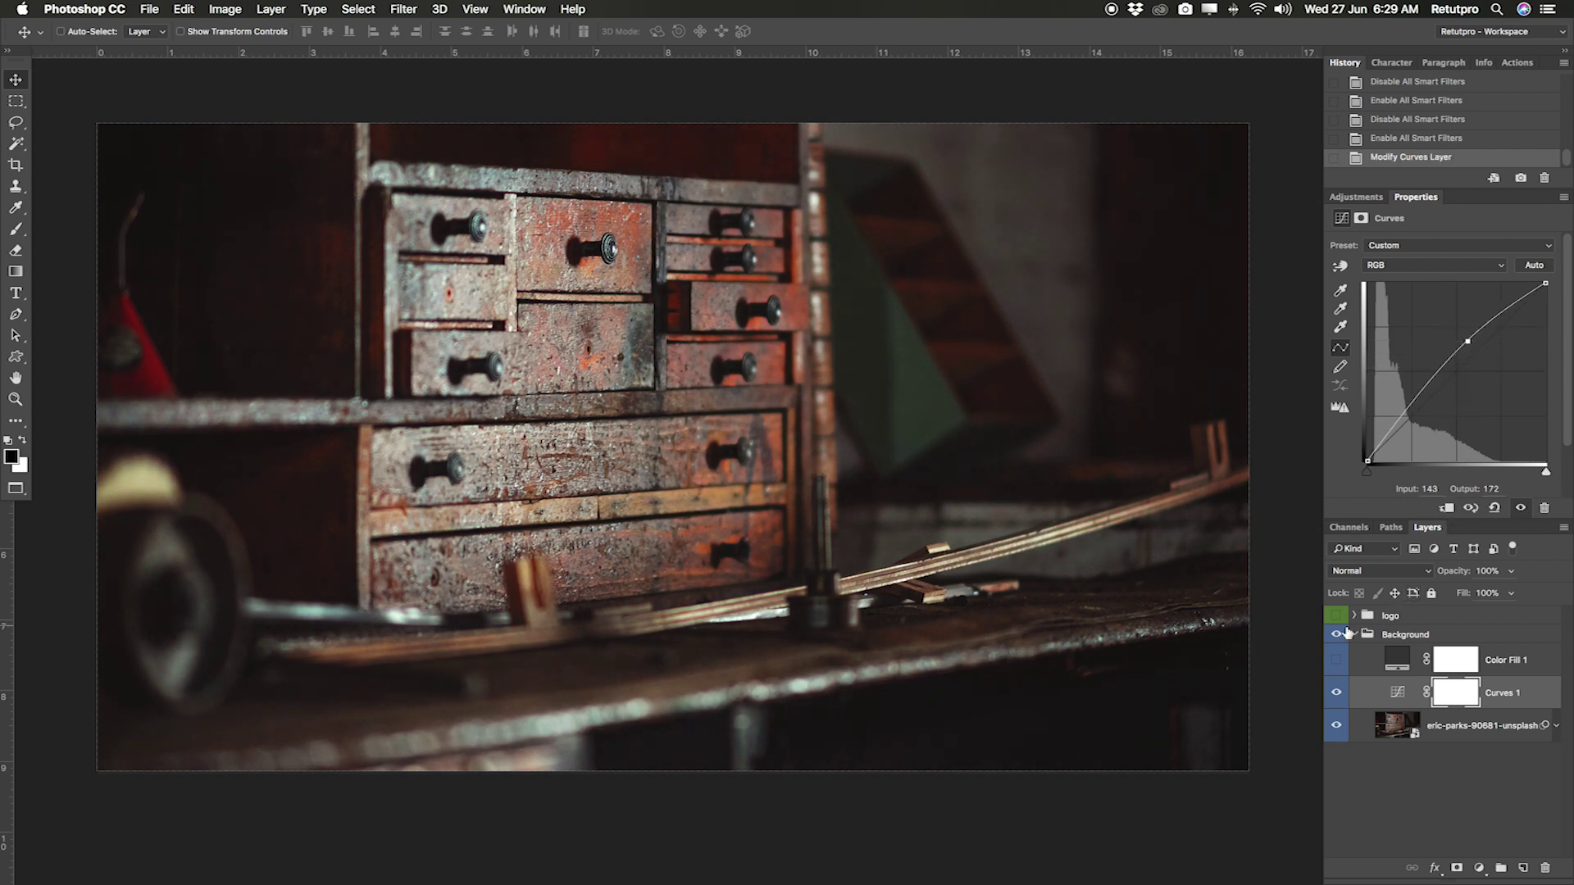
Show the Color Fill 1 layer and review its blend mode and opacity
click(1353, 667)
click(1336, 660)
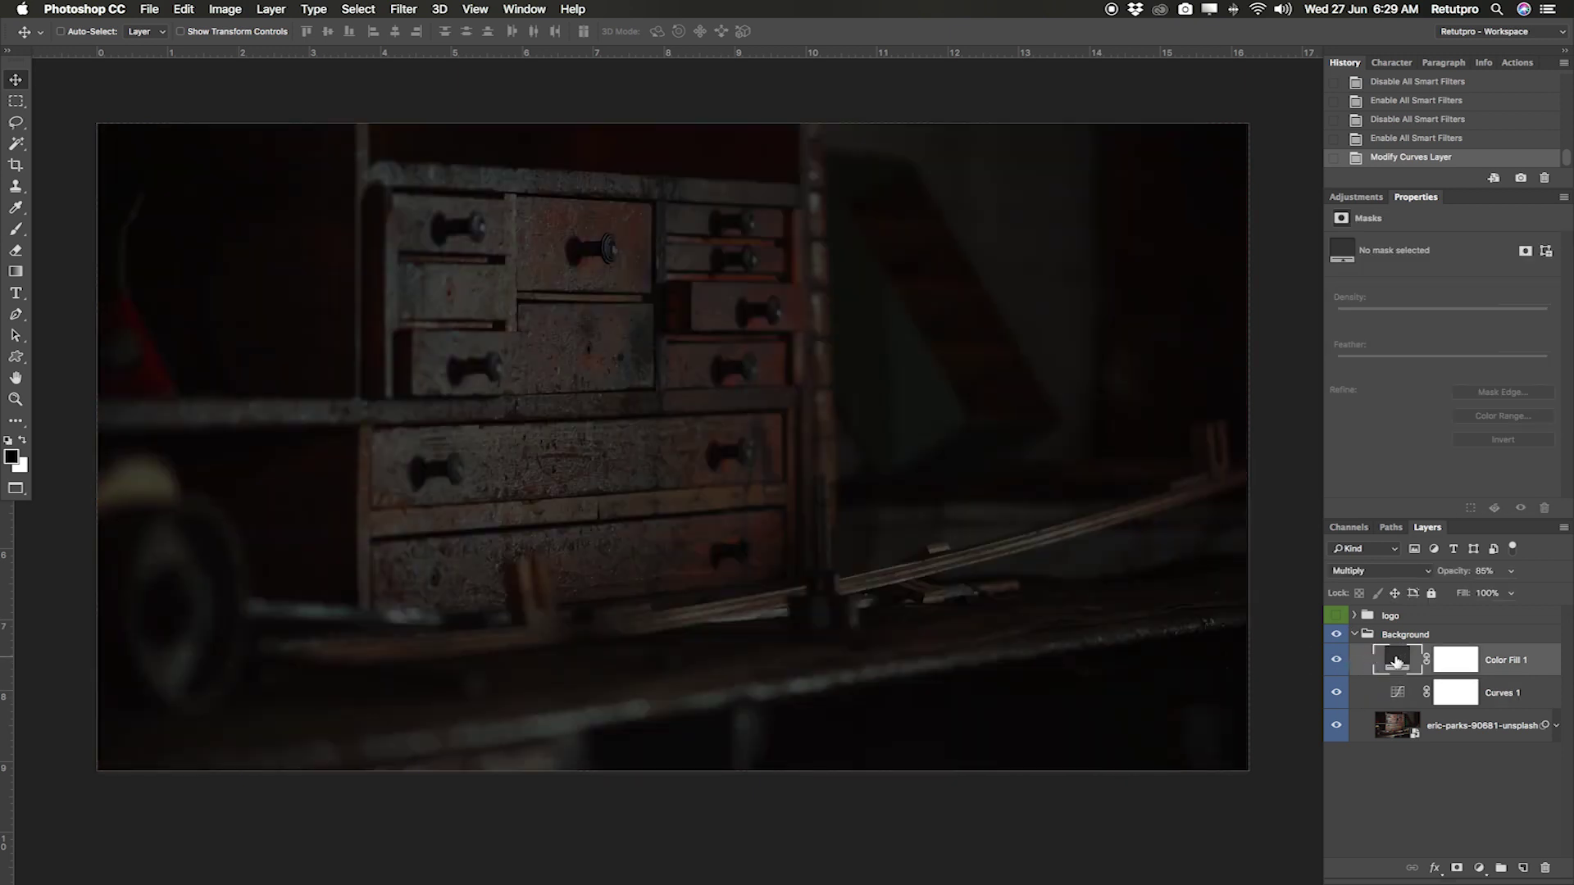
click(1374, 572)
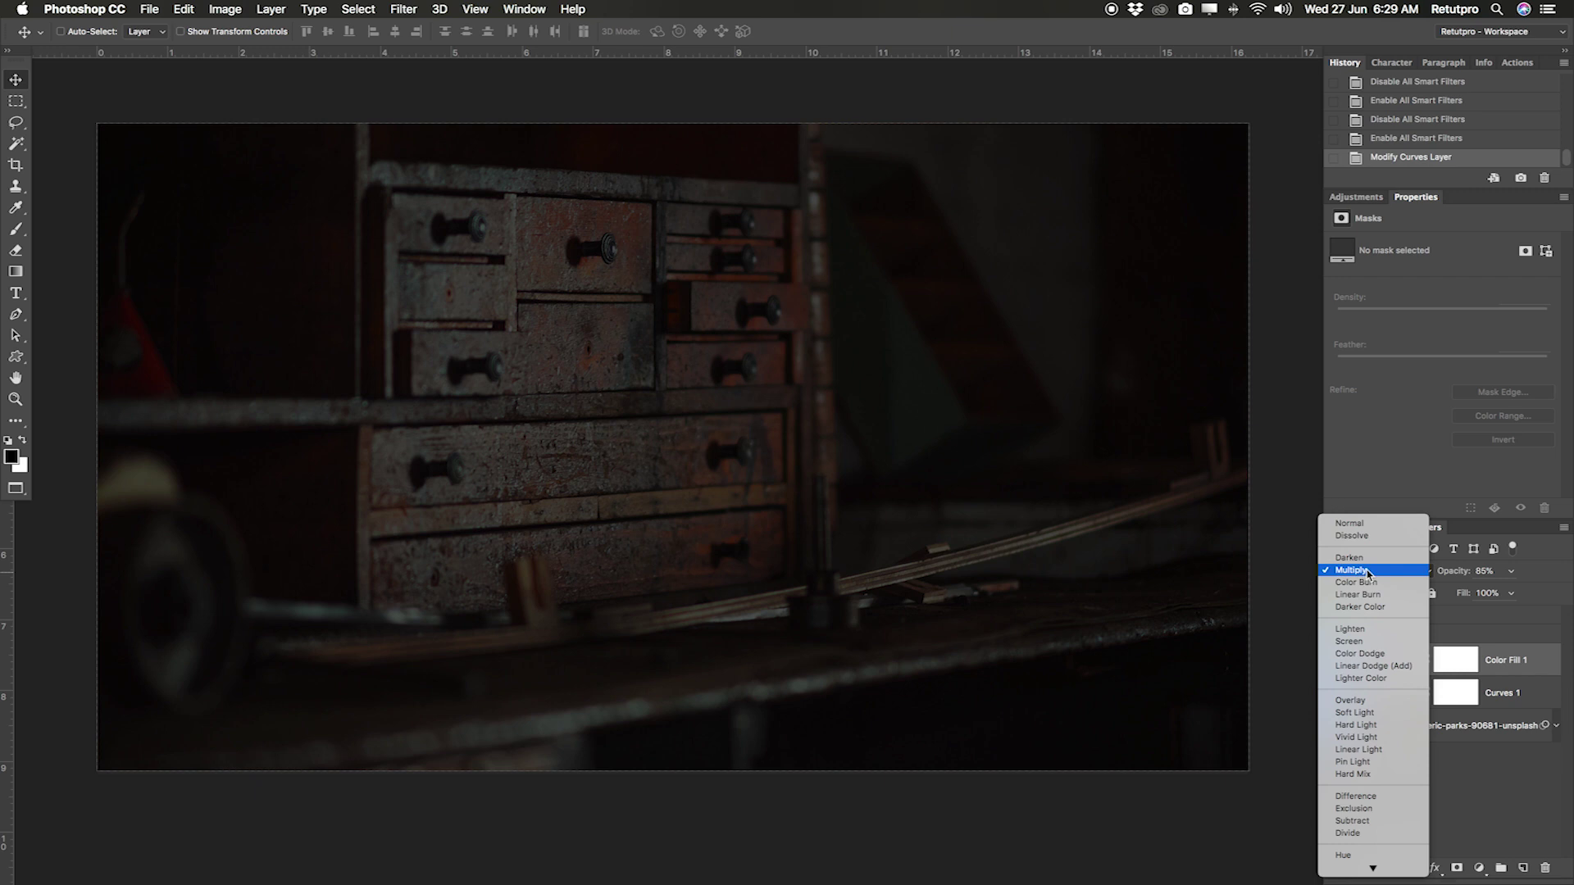
click(1446, 573)
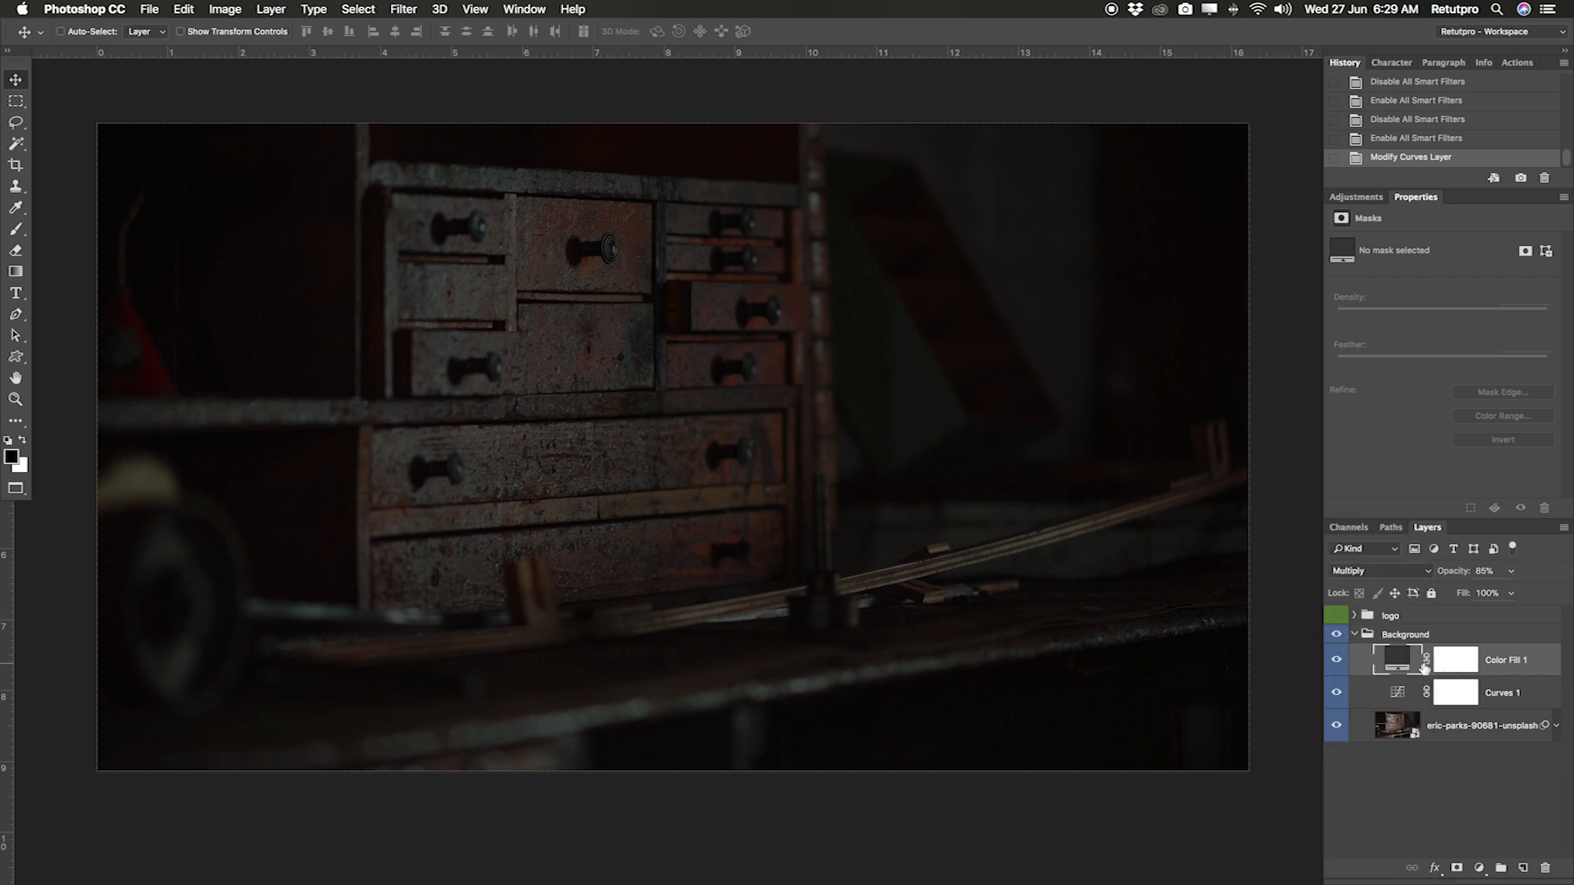
Compare the image with and without the Color Fill 1 layer, leaving the layer visible
click(1337, 660)
click(1340, 664)
click(1341, 665)
click(1342, 665)
click(1341, 665)
click(1342, 664)
click(1341, 664)
click(1341, 664)
Add a new layer above Color Fill 1 and name it Grey
click(1524, 867)
double_click(1442, 660)
text(gey)
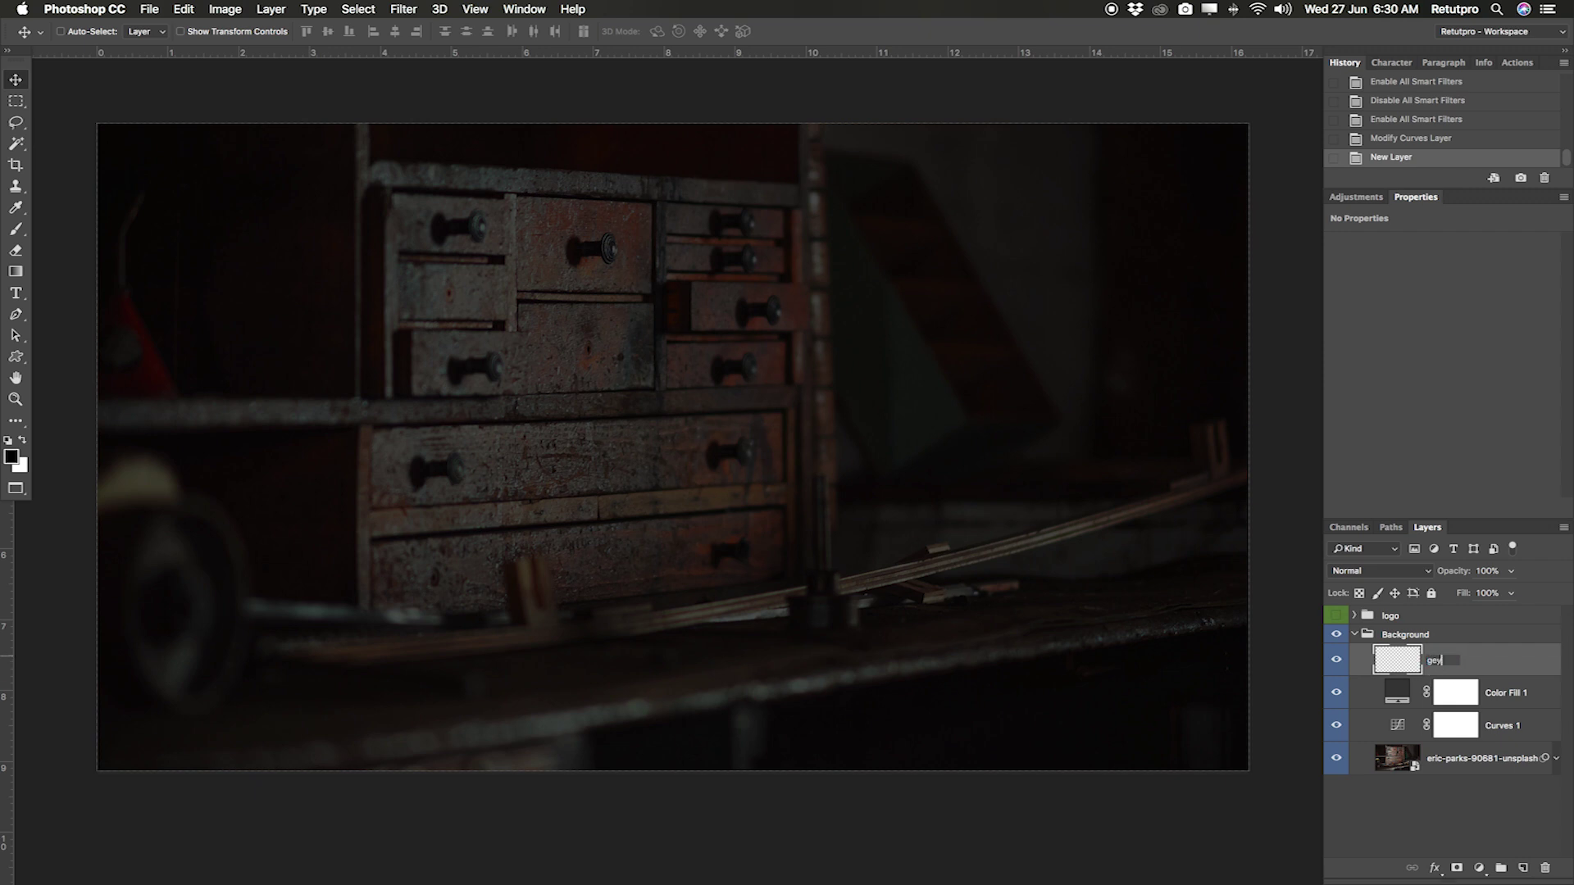
key(Return)
double_click(1444, 661)
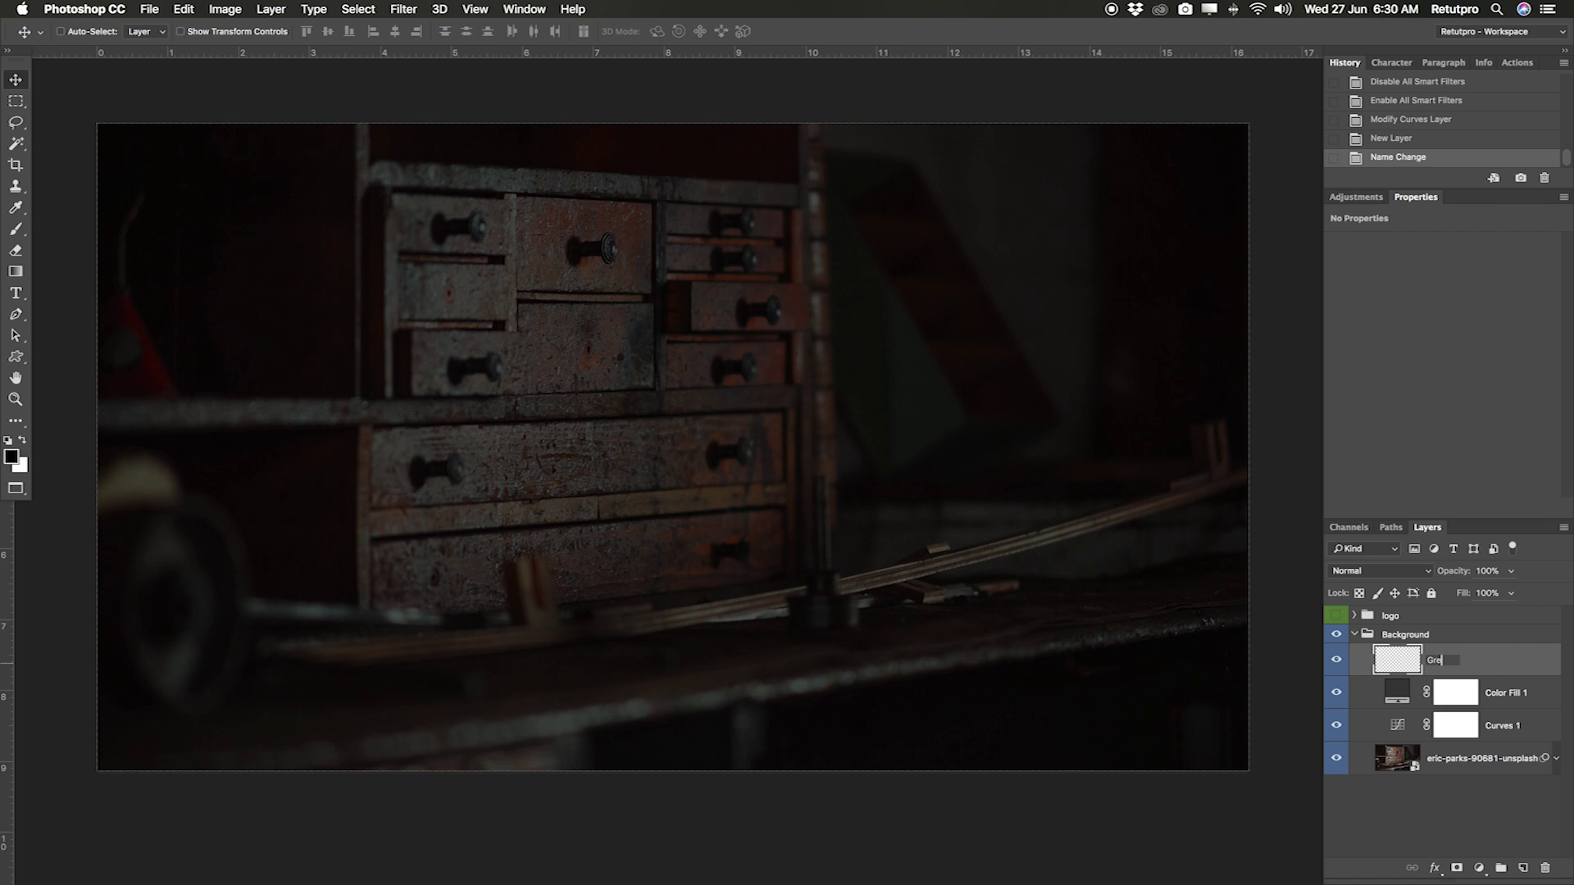
text(Grey)
key(Return)
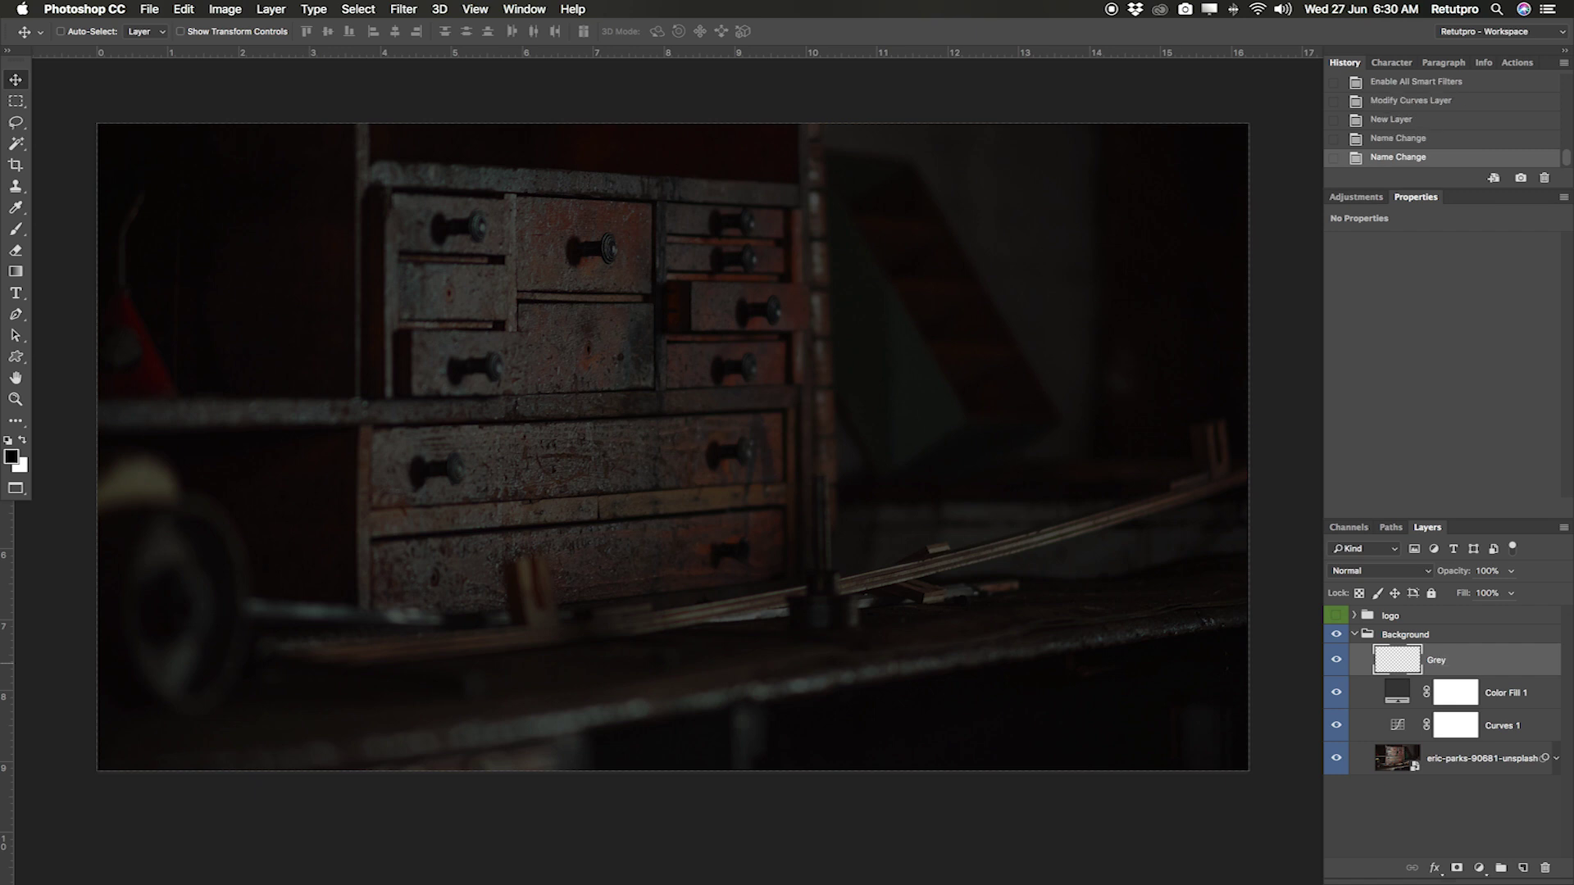
Fill the entire canvas on the Grey layer with the dark grey colour #252525, and clear the selection
click(15, 100)
key(ctrl+a)
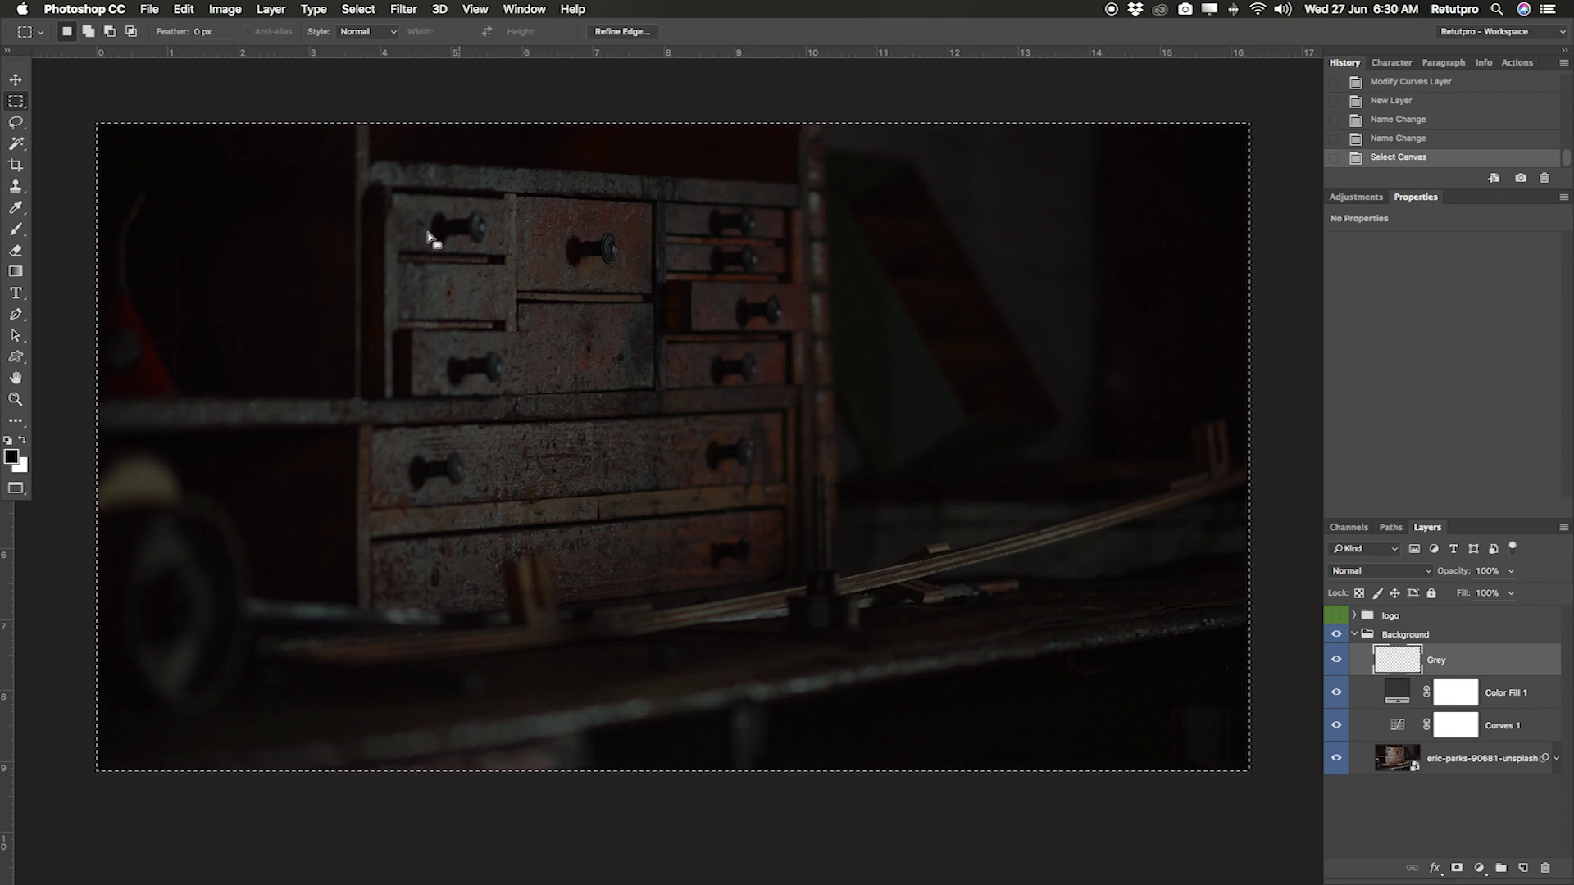
right_click(618, 287)
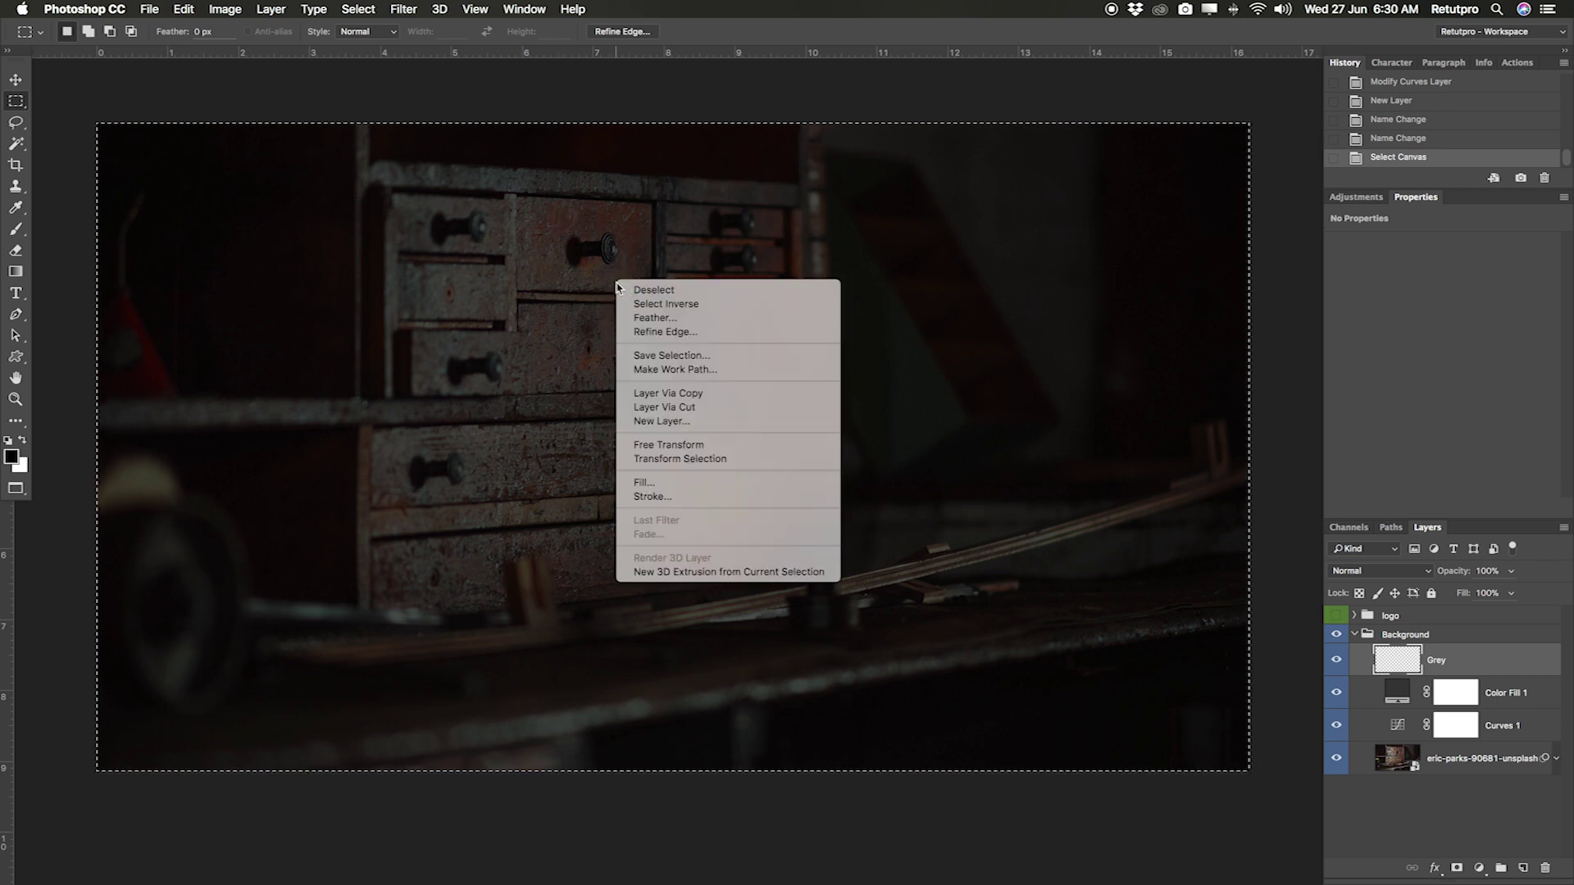
right_click(667, 476)
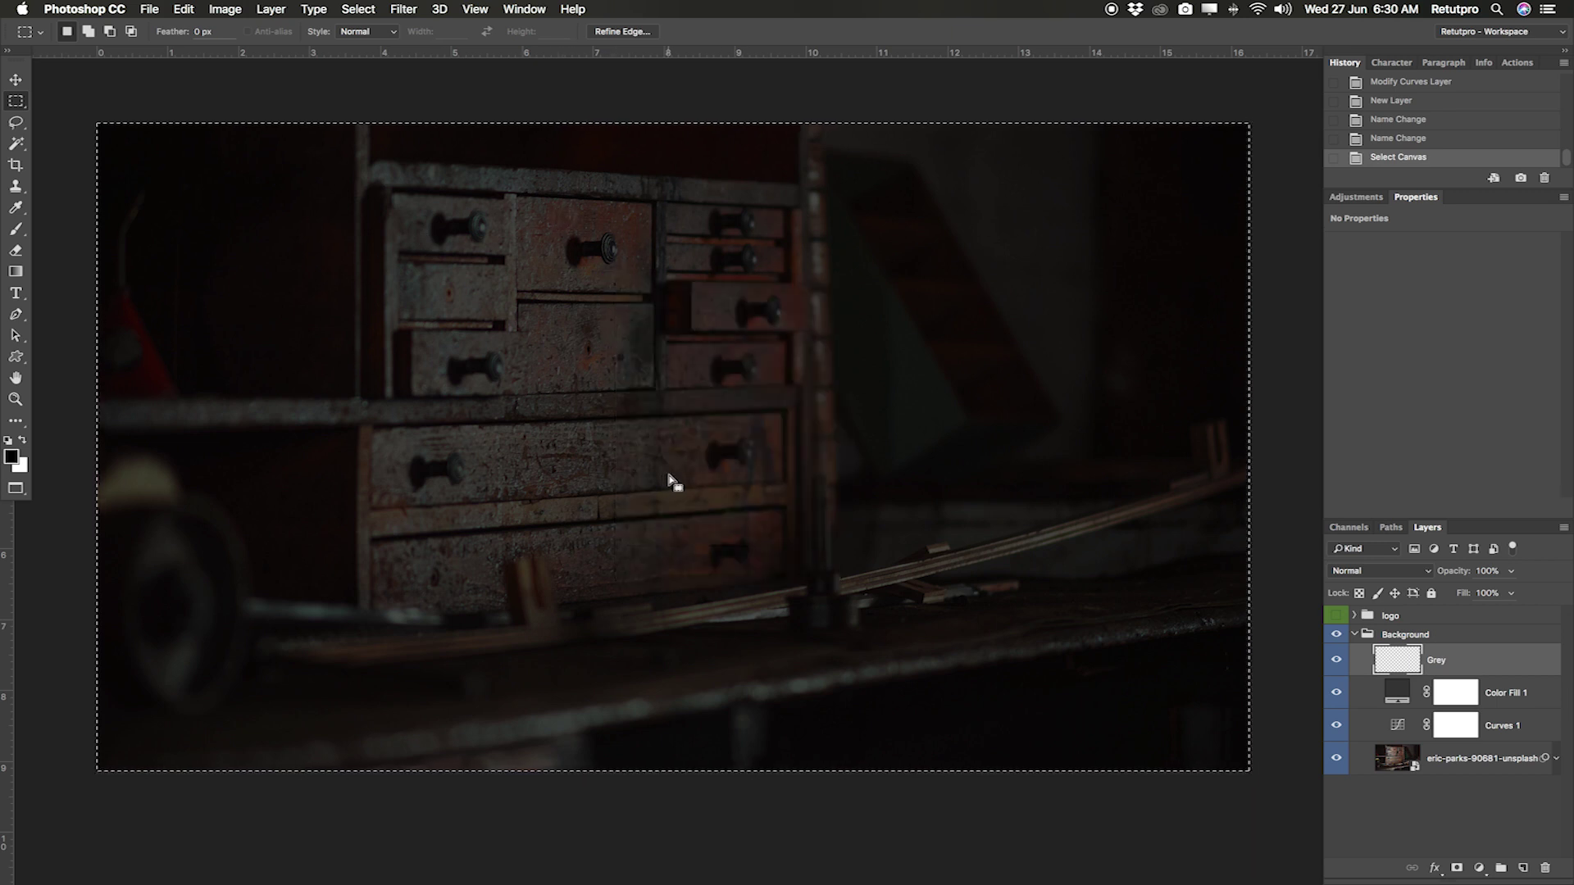
right_click(668, 473)
click(732, 674)
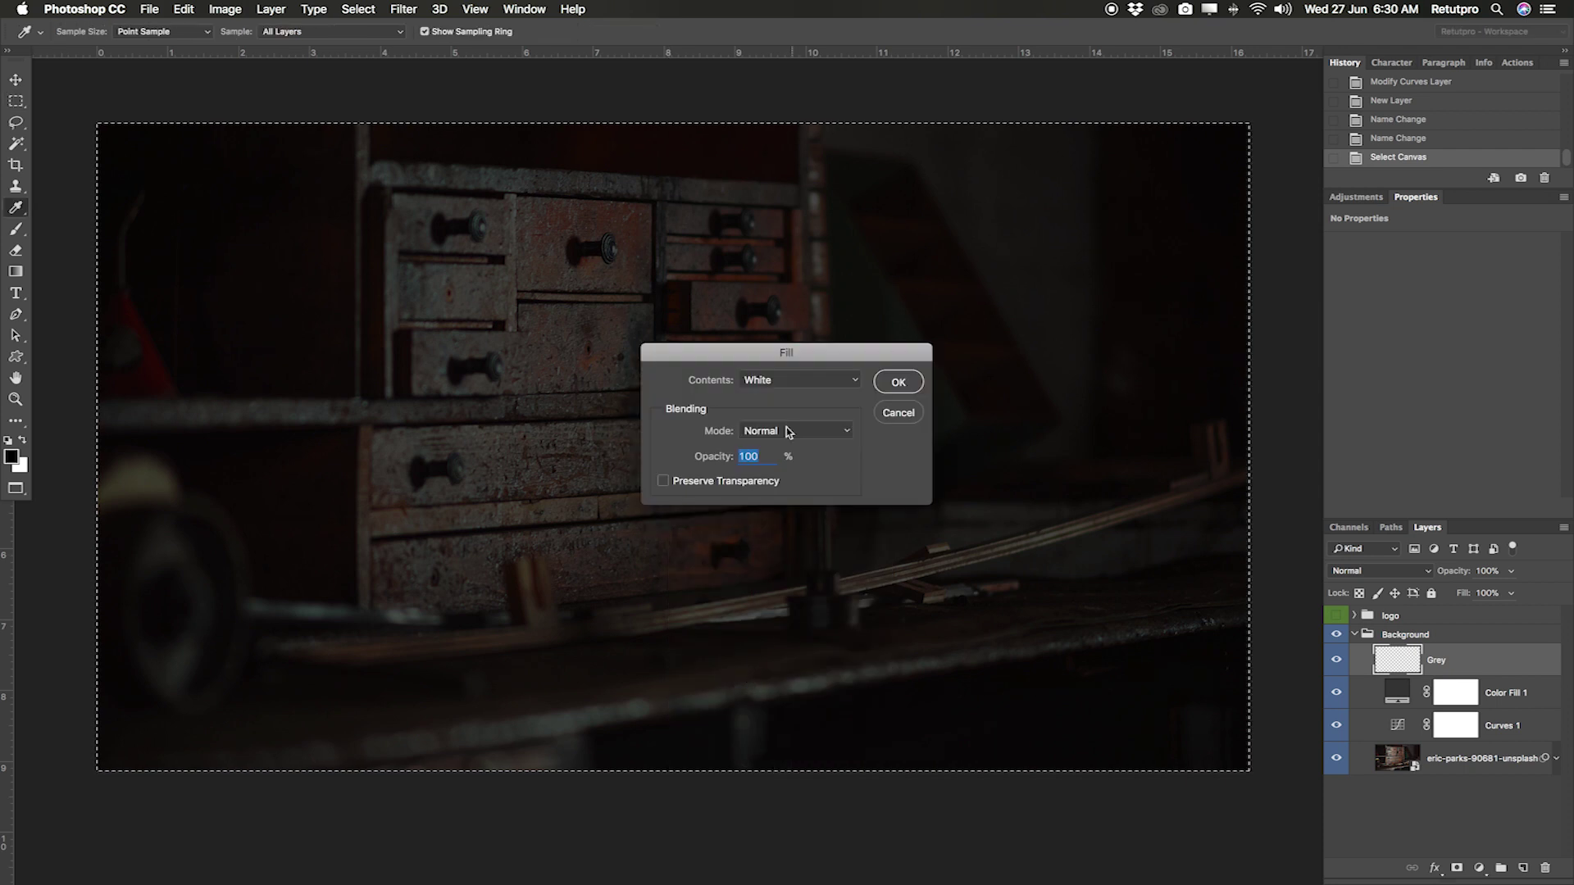
click(773, 381)
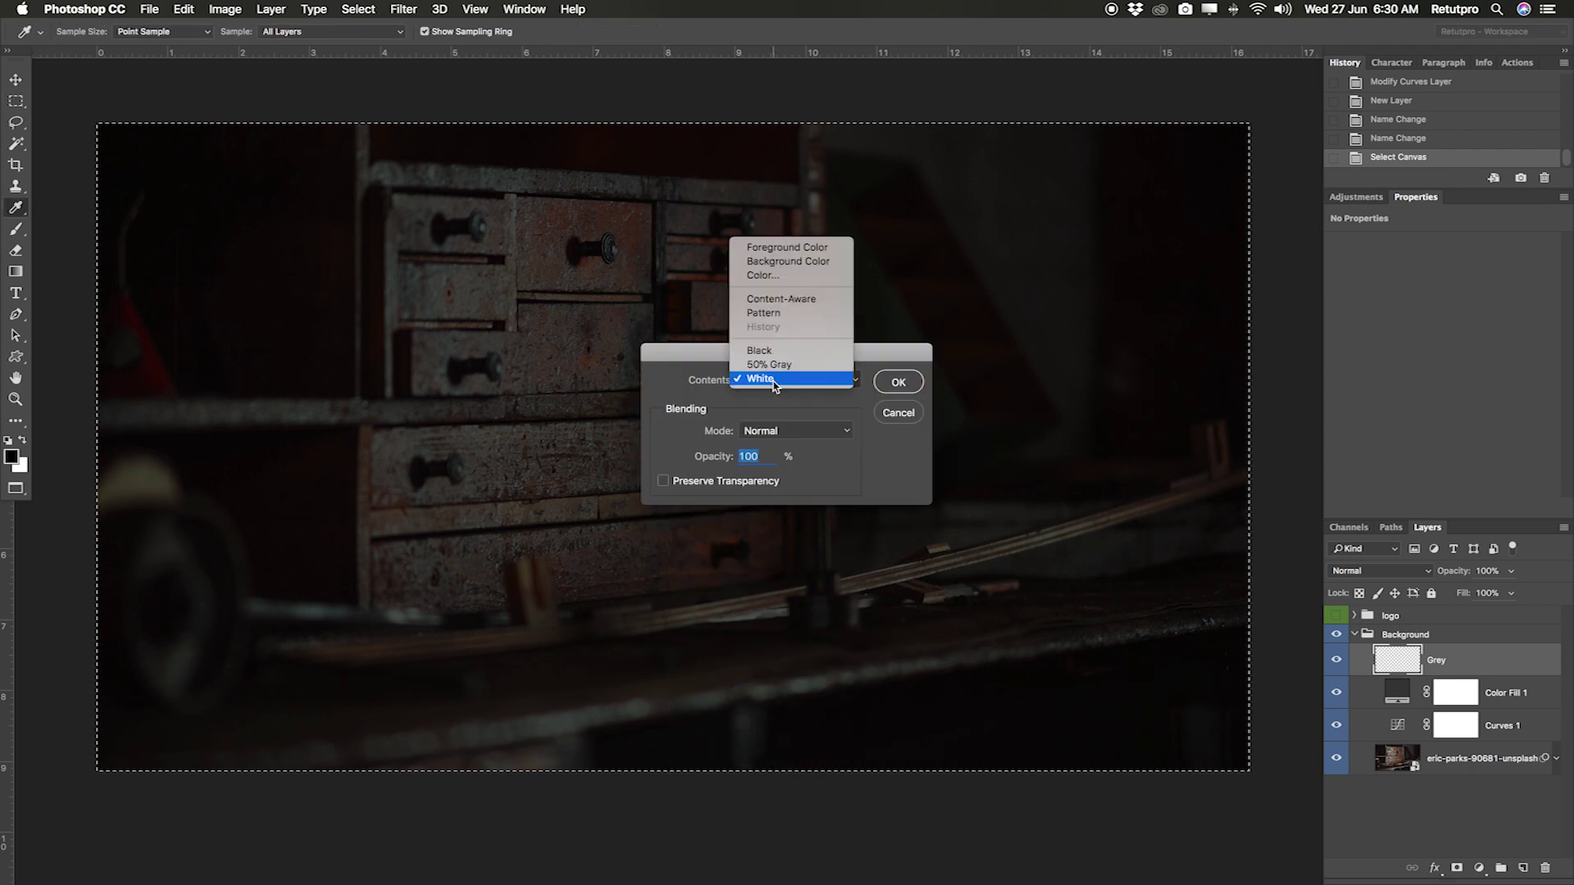
click(782, 277)
drag(664, 520, 495, 669)
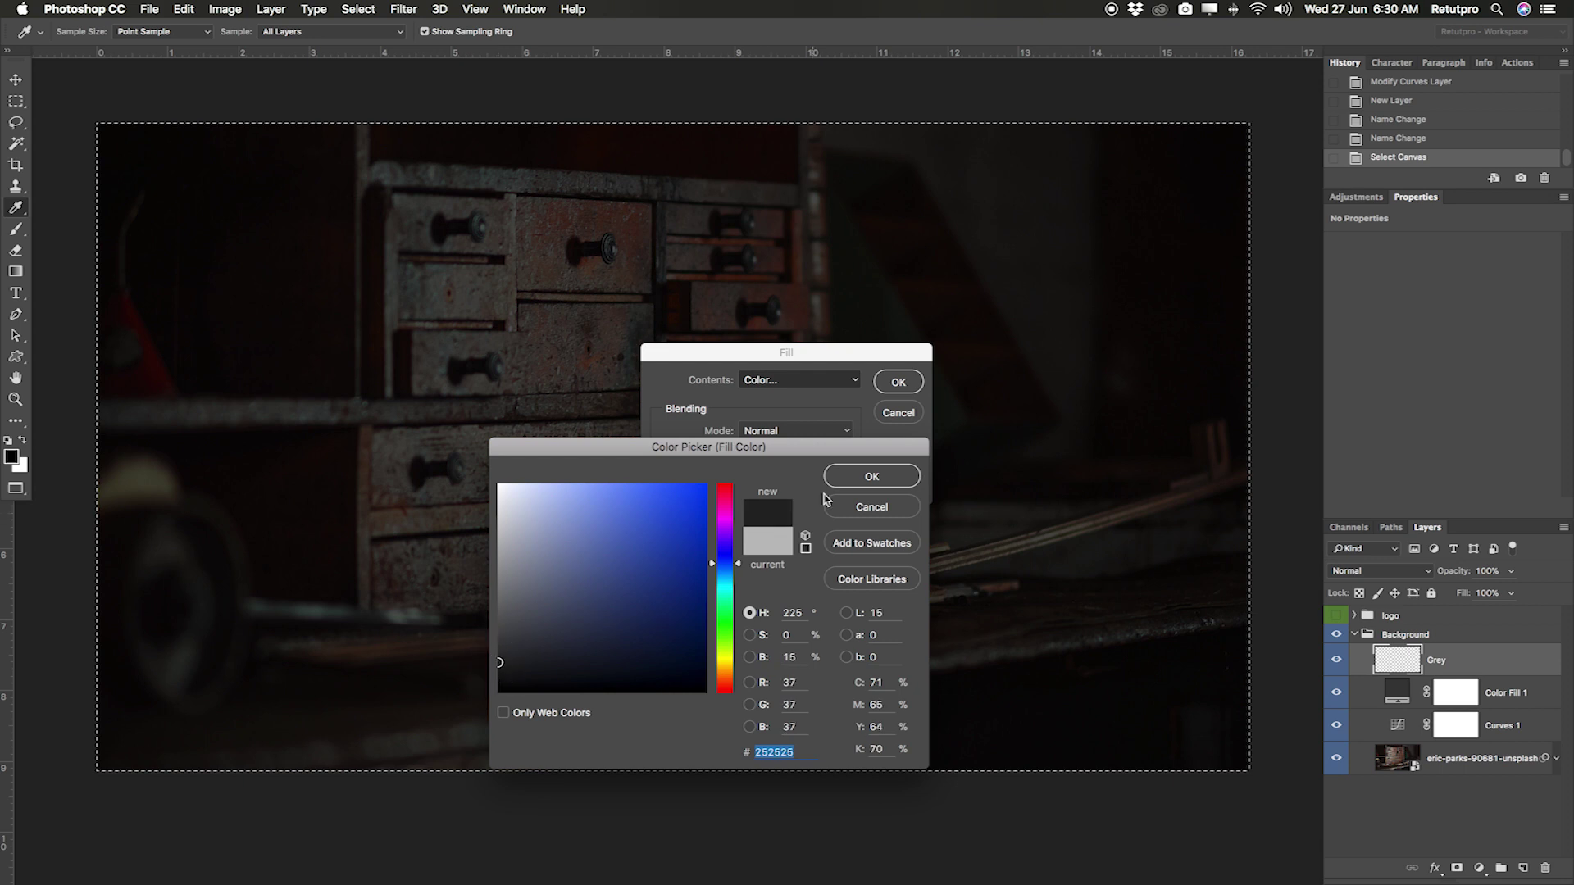
click(863, 475)
click(898, 382)
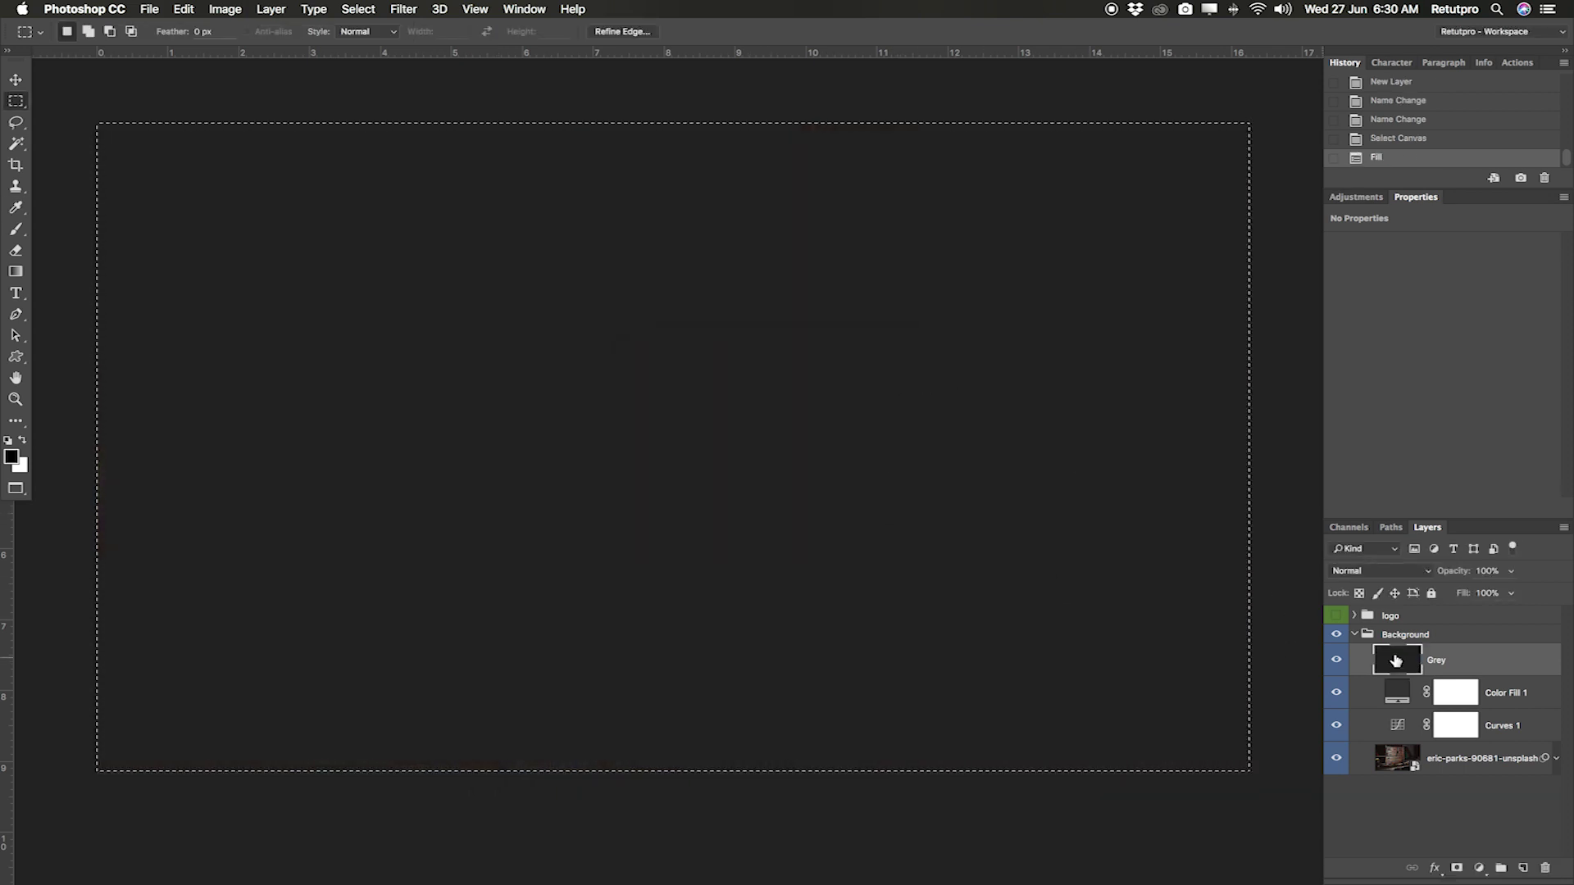
key(super+d)
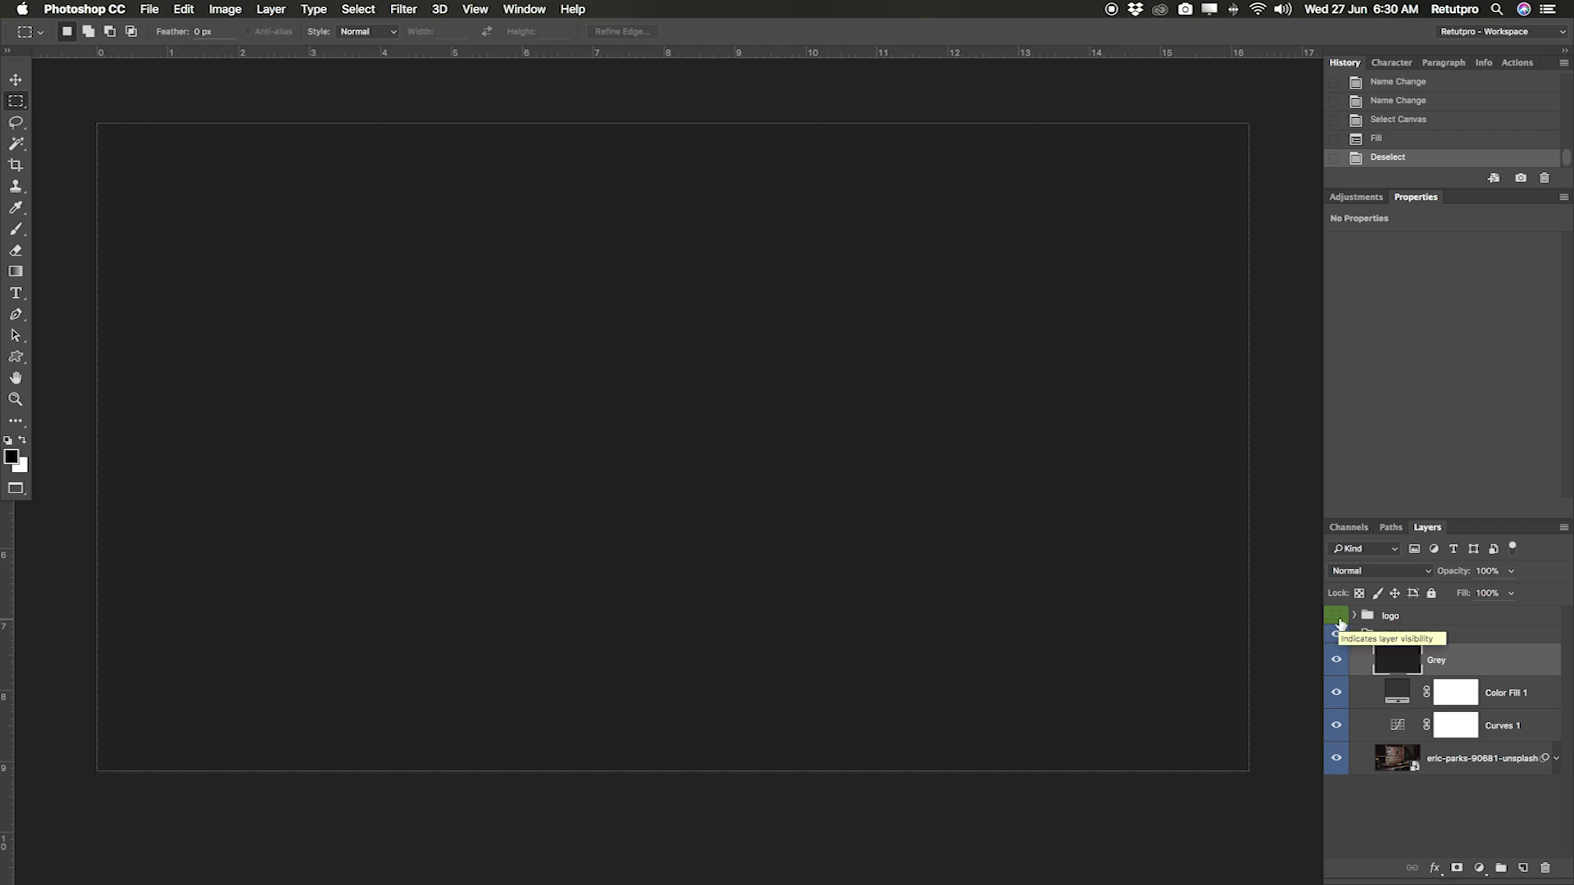
Set the Grey layer's blend mode to Multiply and its opacity to 70%
click(1398, 569)
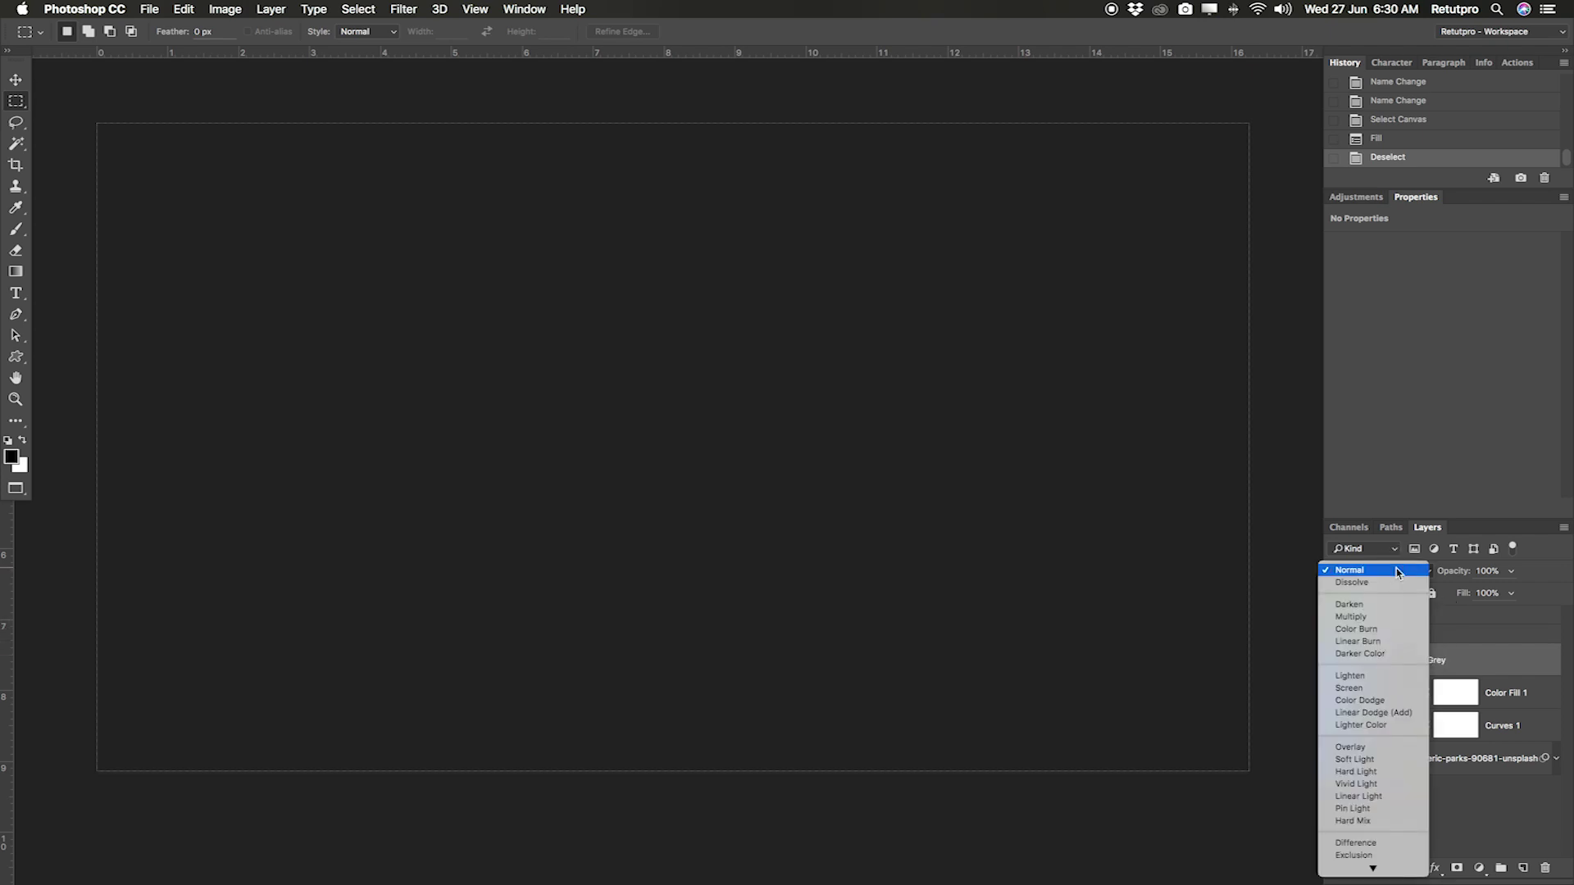
click(1392, 617)
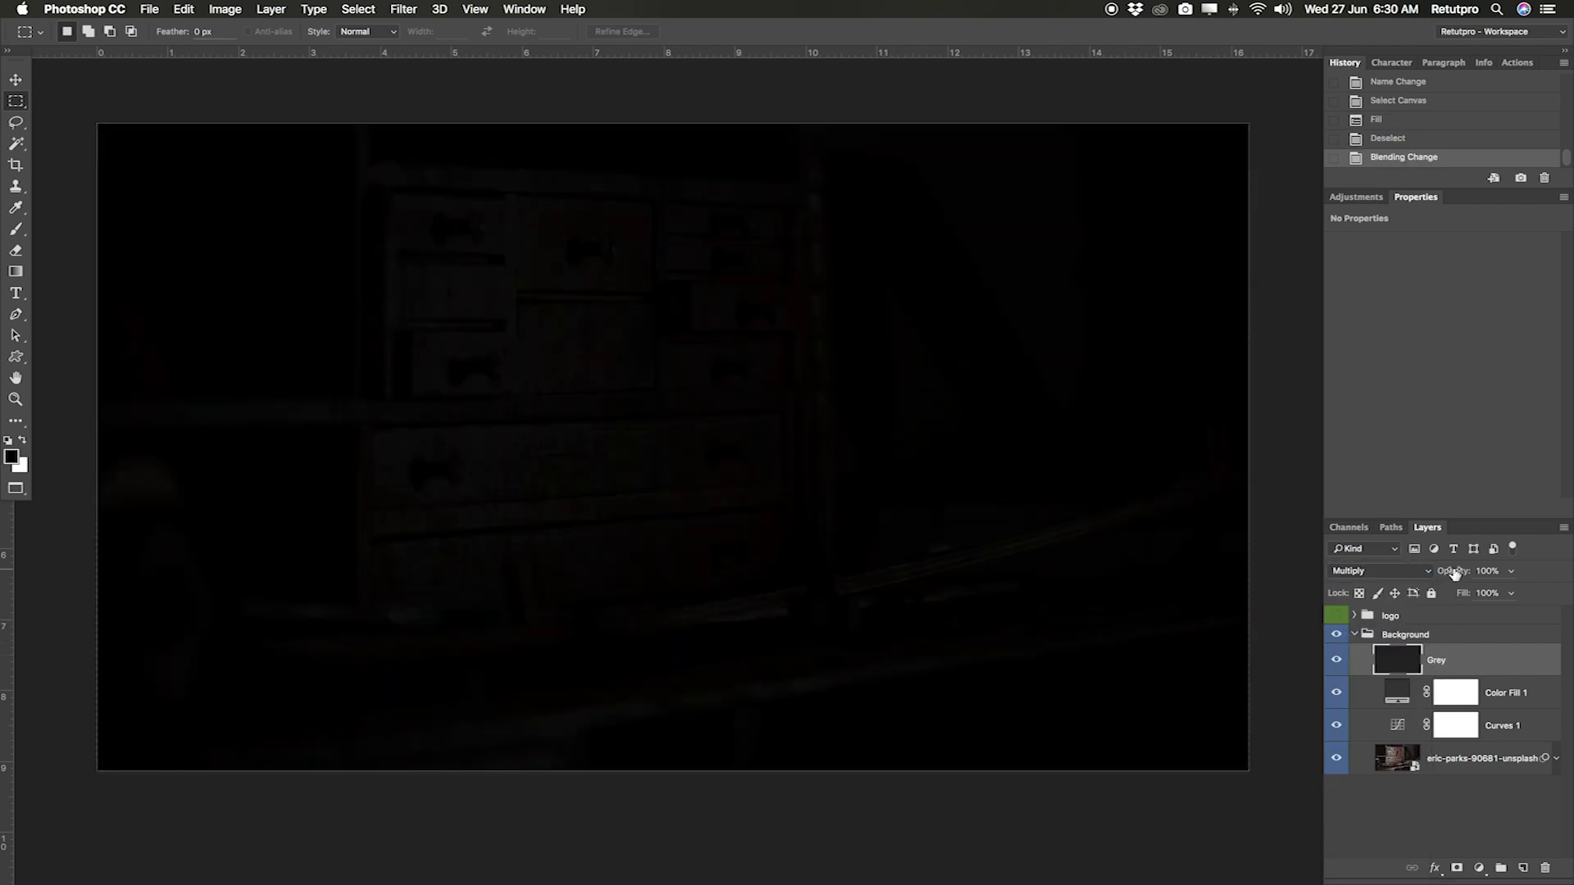
drag(1454, 573, 1429, 574)
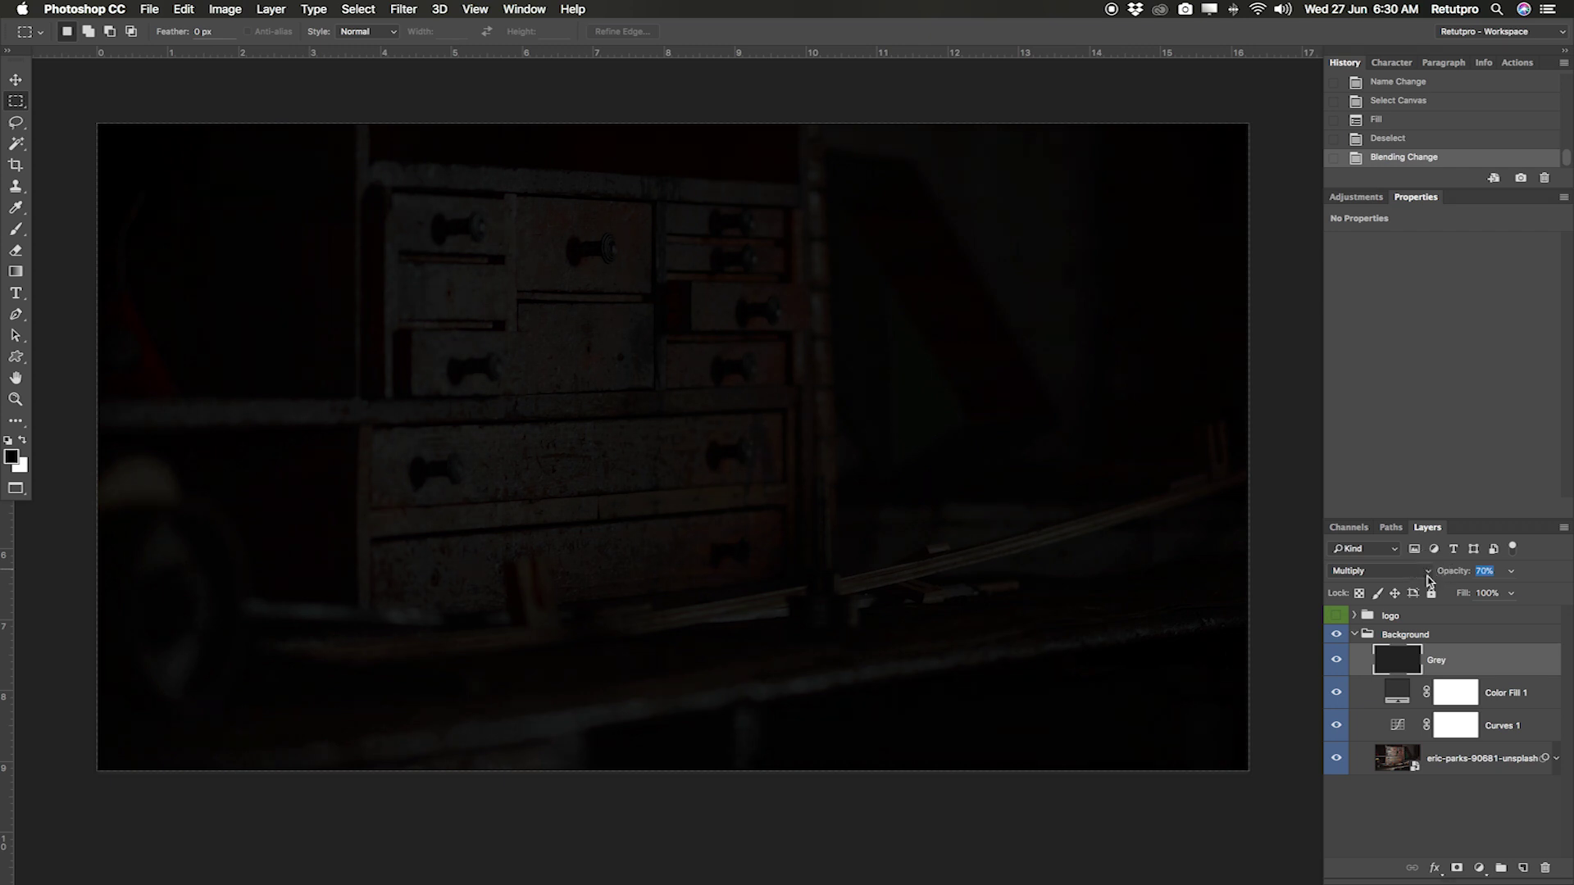
Hide Color Fill 1, set the Grey layer's opacity to 81%, and compare how the two layers darken the photo
click(1336, 693)
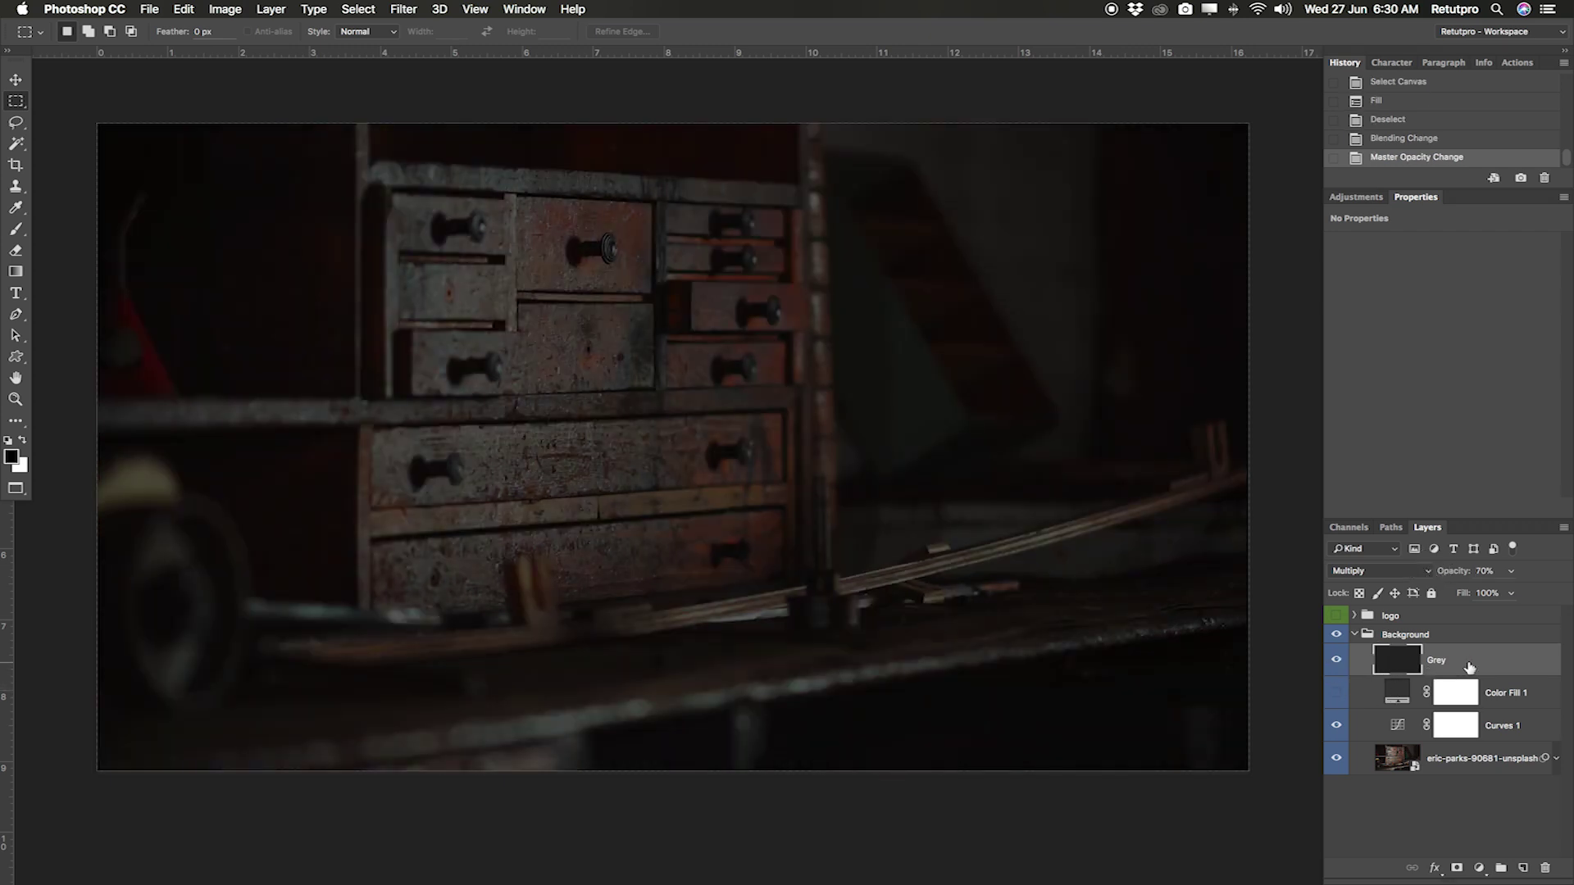
drag(1464, 572, 1466, 571)
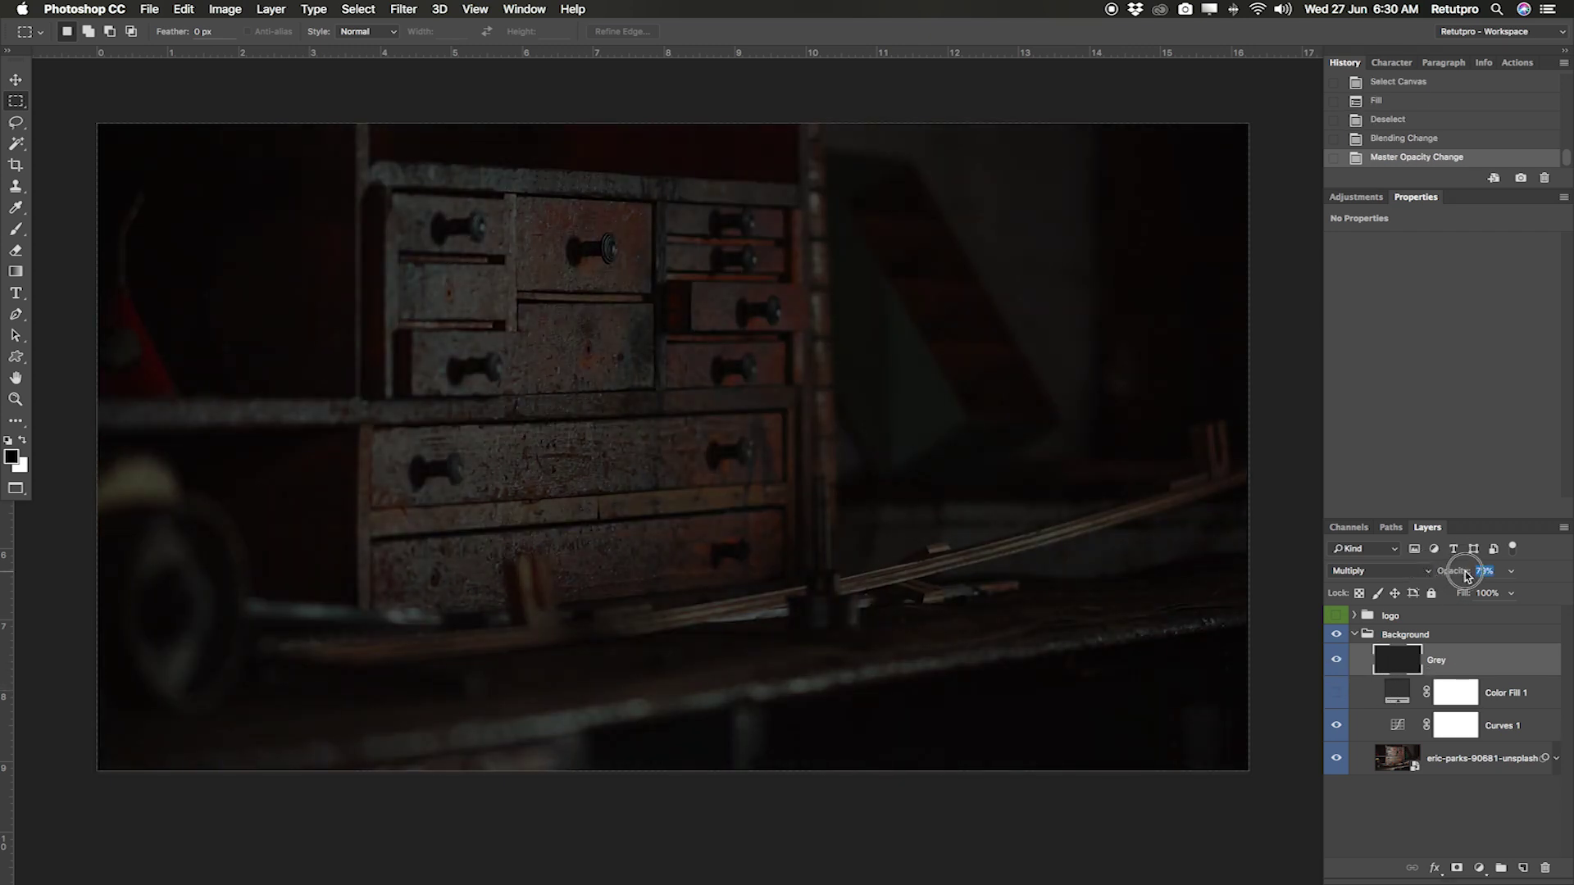
click(1336, 660)
click(1338, 692)
click(1336, 692)
click(1337, 660)
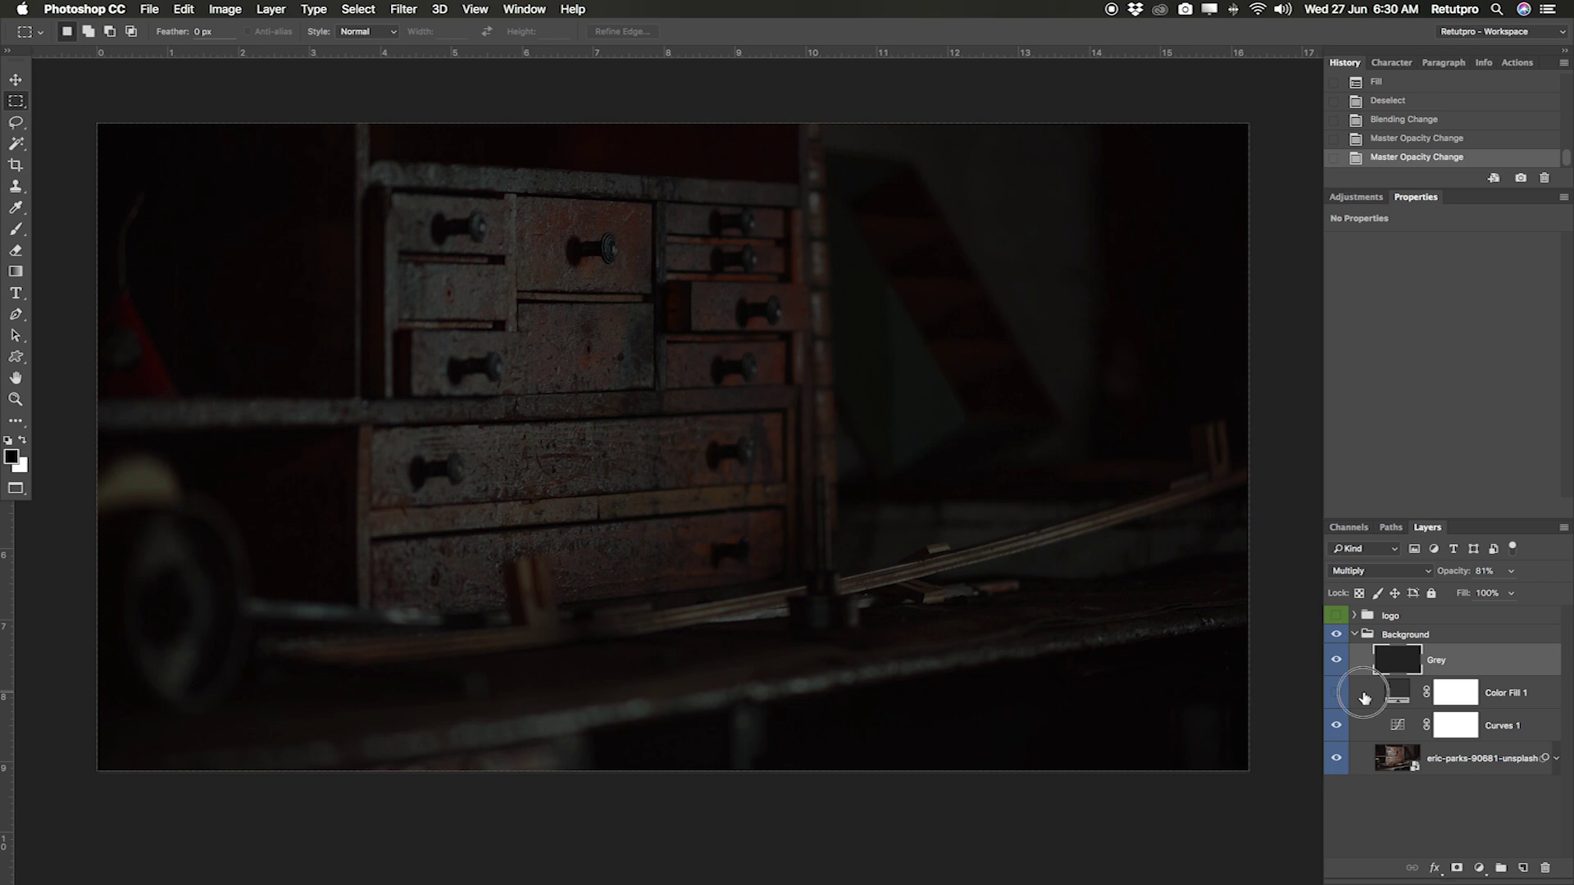
click(1365, 697)
click(1367, 672)
Delete the Grey layer, keeping Color Fill 1 visible in its place, and show the logo group above the background
click(1336, 660)
click(1336, 692)
key(Delete)
click(1355, 636)
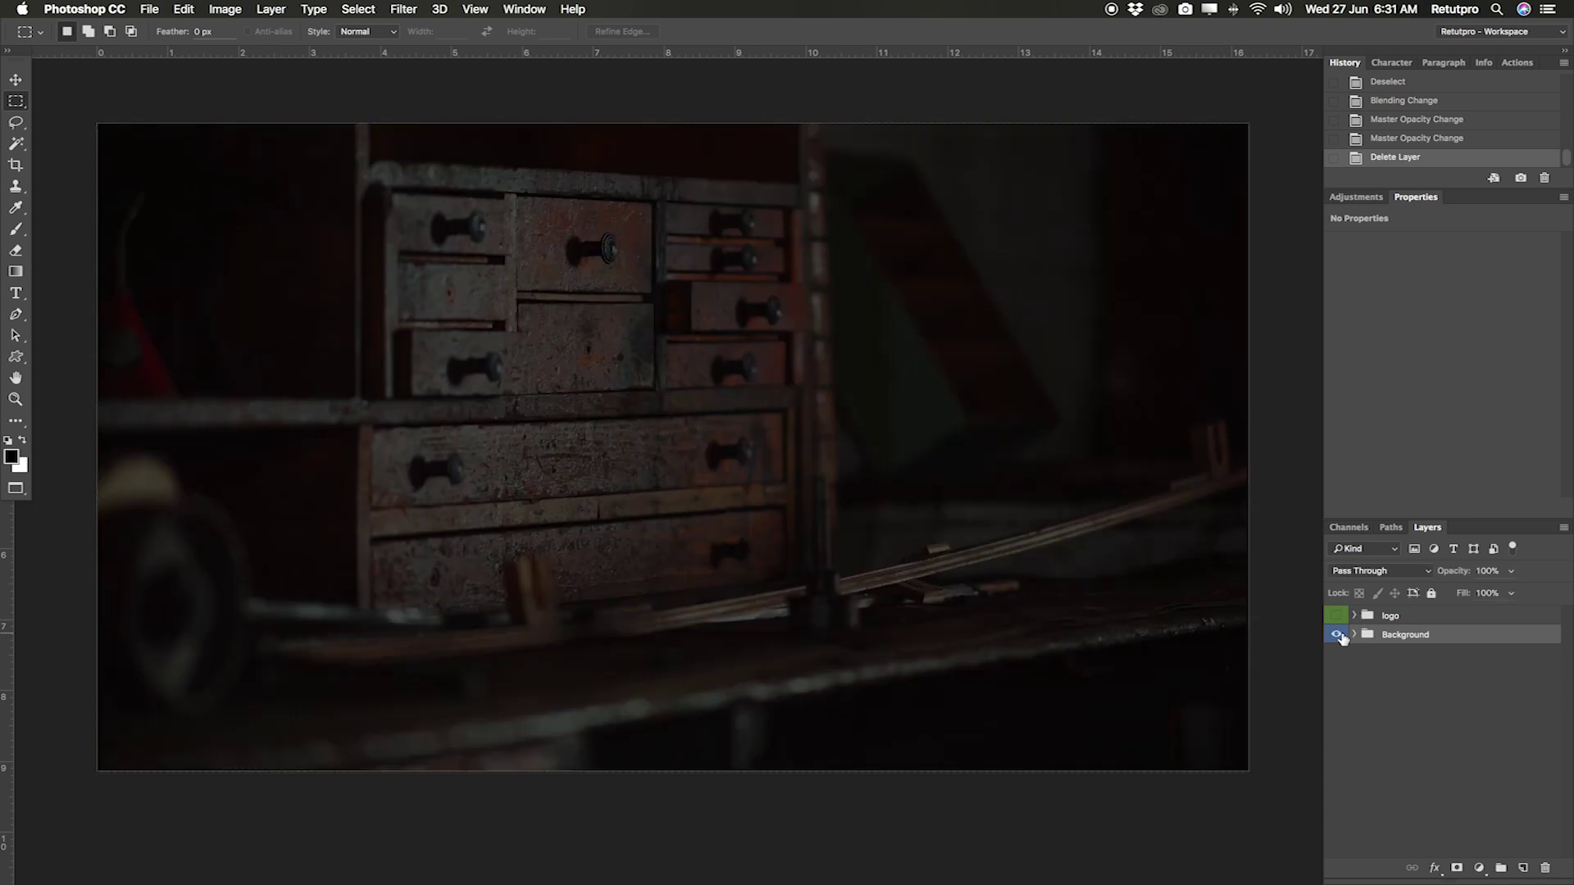
click(1342, 618)
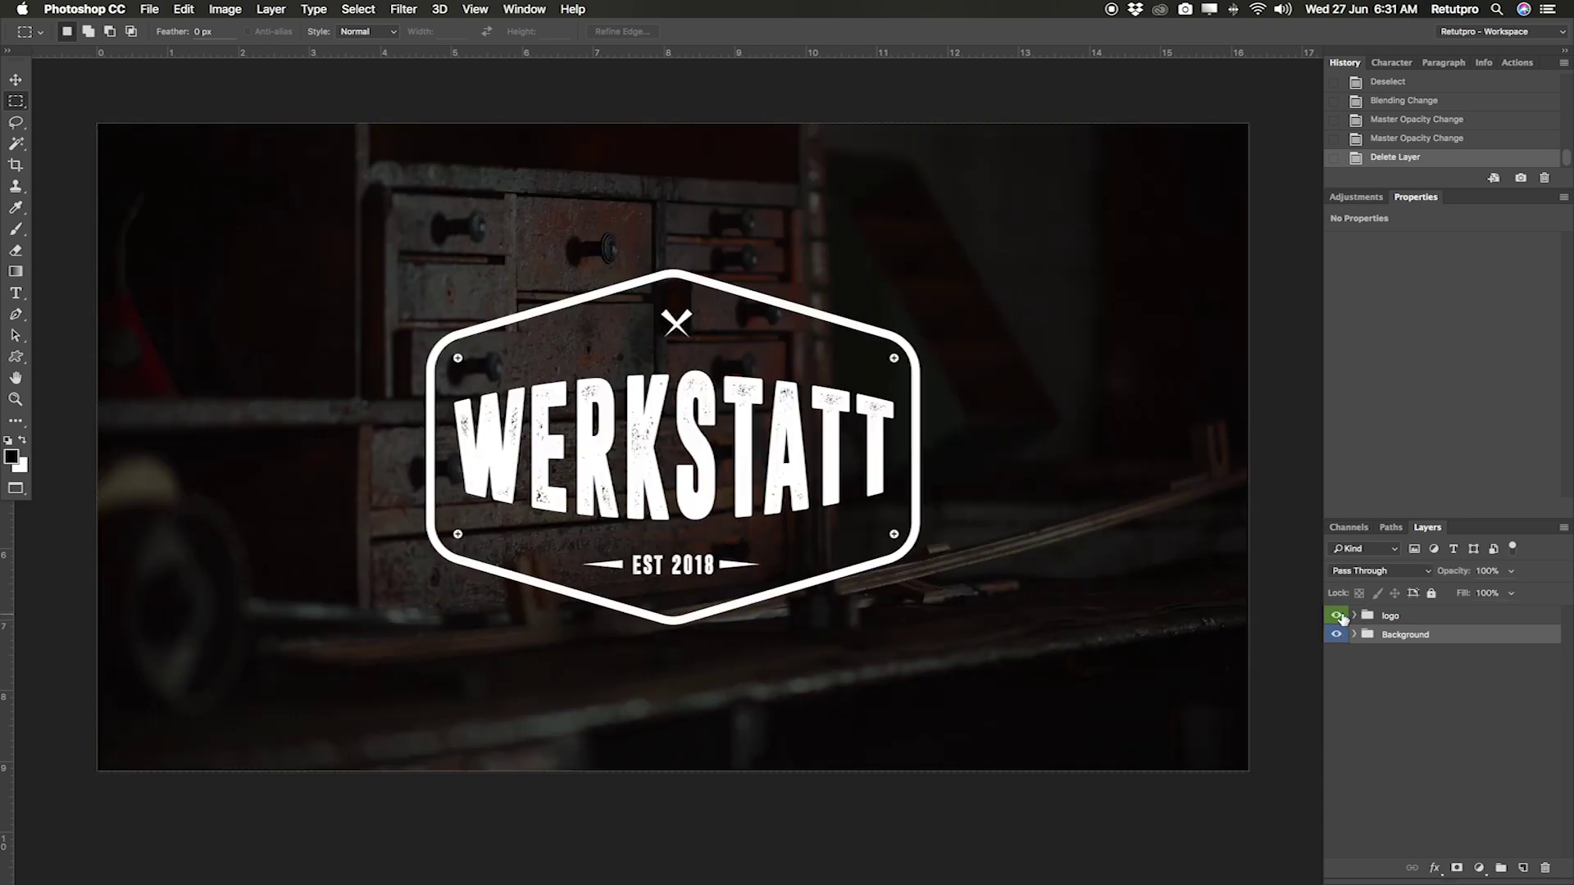
Add a vertical guide through the centre of the canvas
click(440, 9)
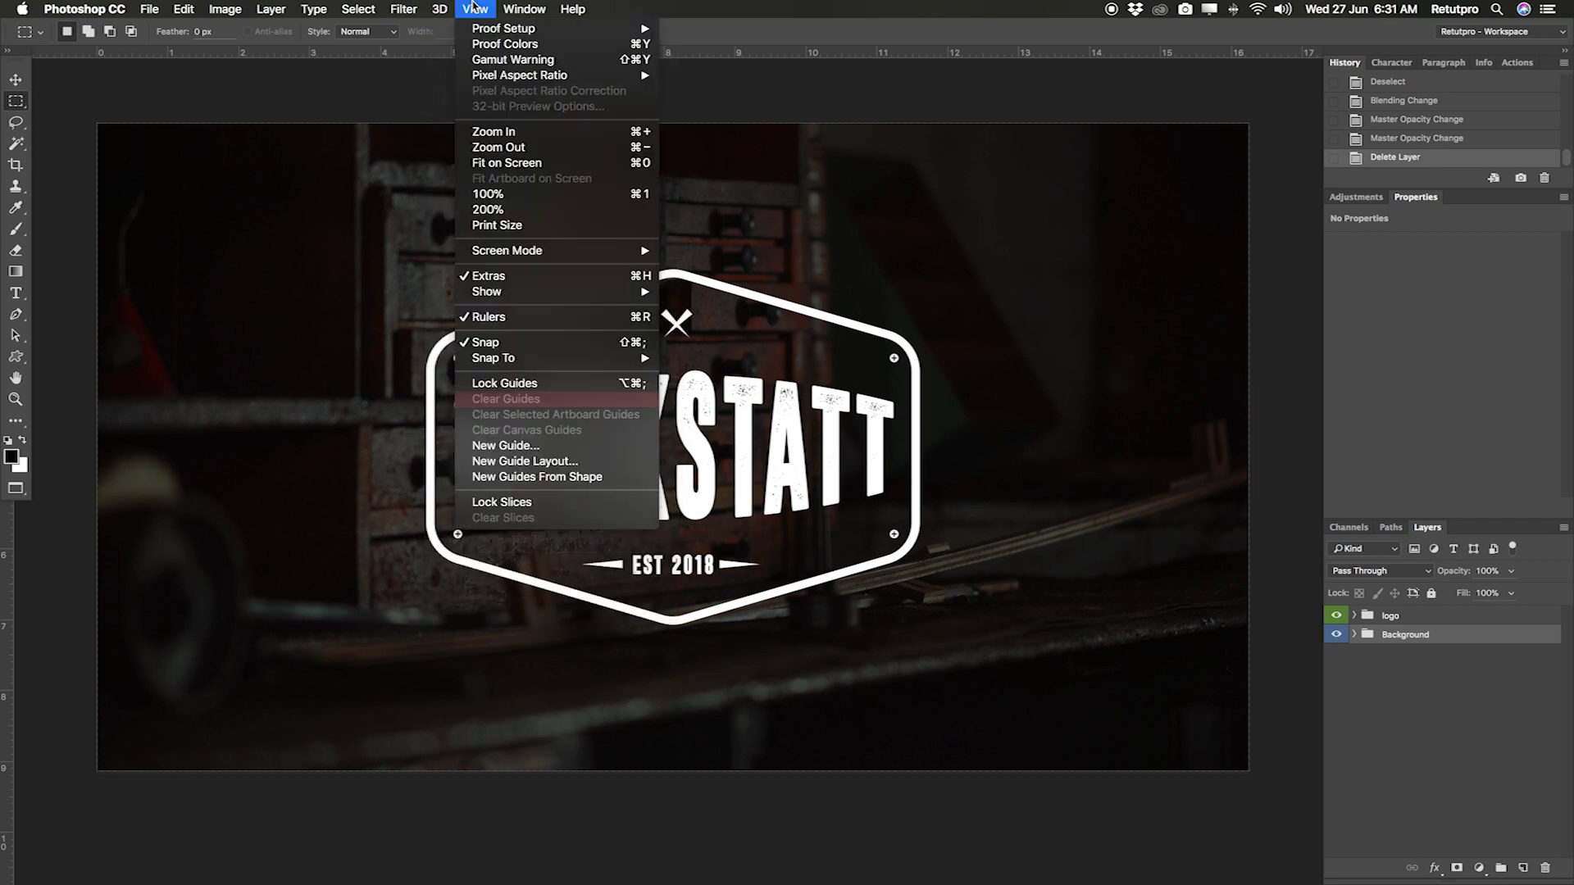
click(522, 446)
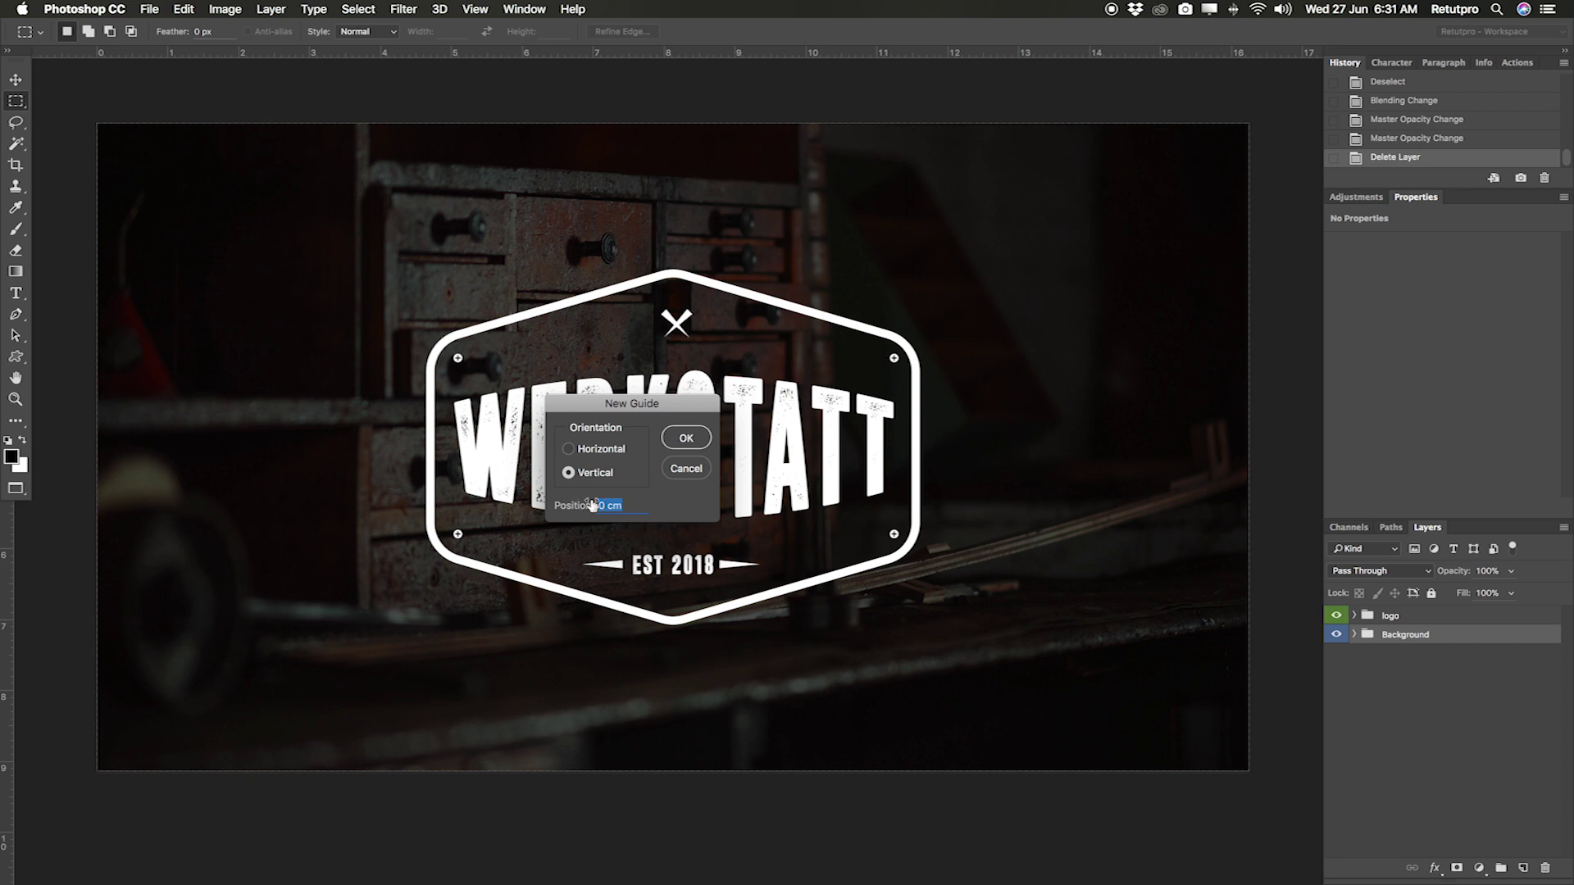
text(6)
key(Return)
Add a horizontal guide at position 50% so that it crosses the canvas centre
click(487, 6)
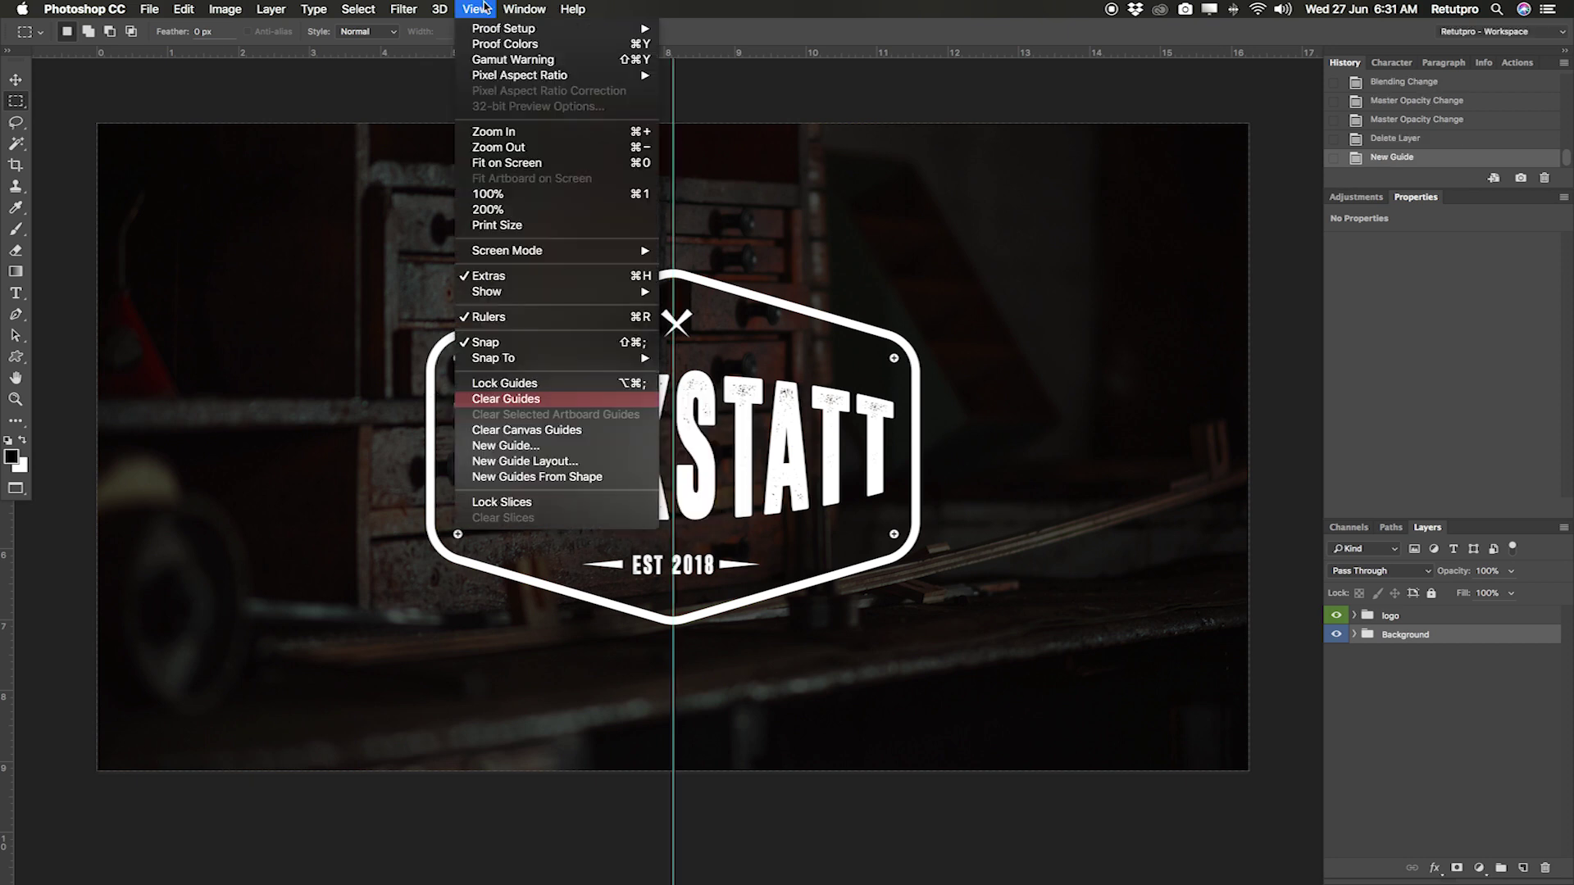
click(522, 447)
click(579, 452)
text(5)
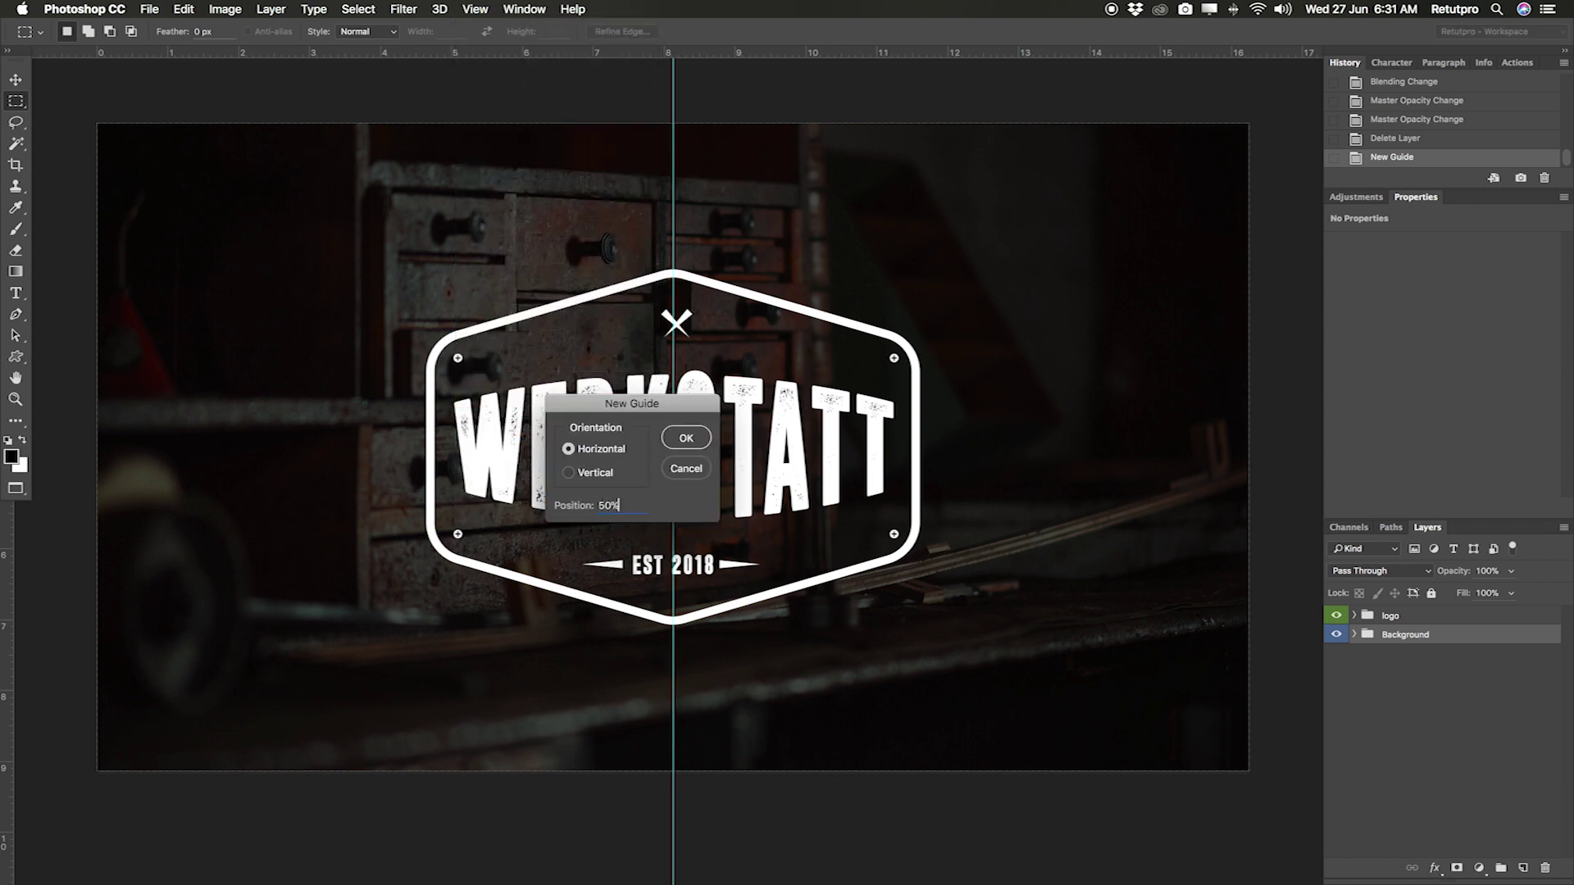
text(0%)
key(Return)
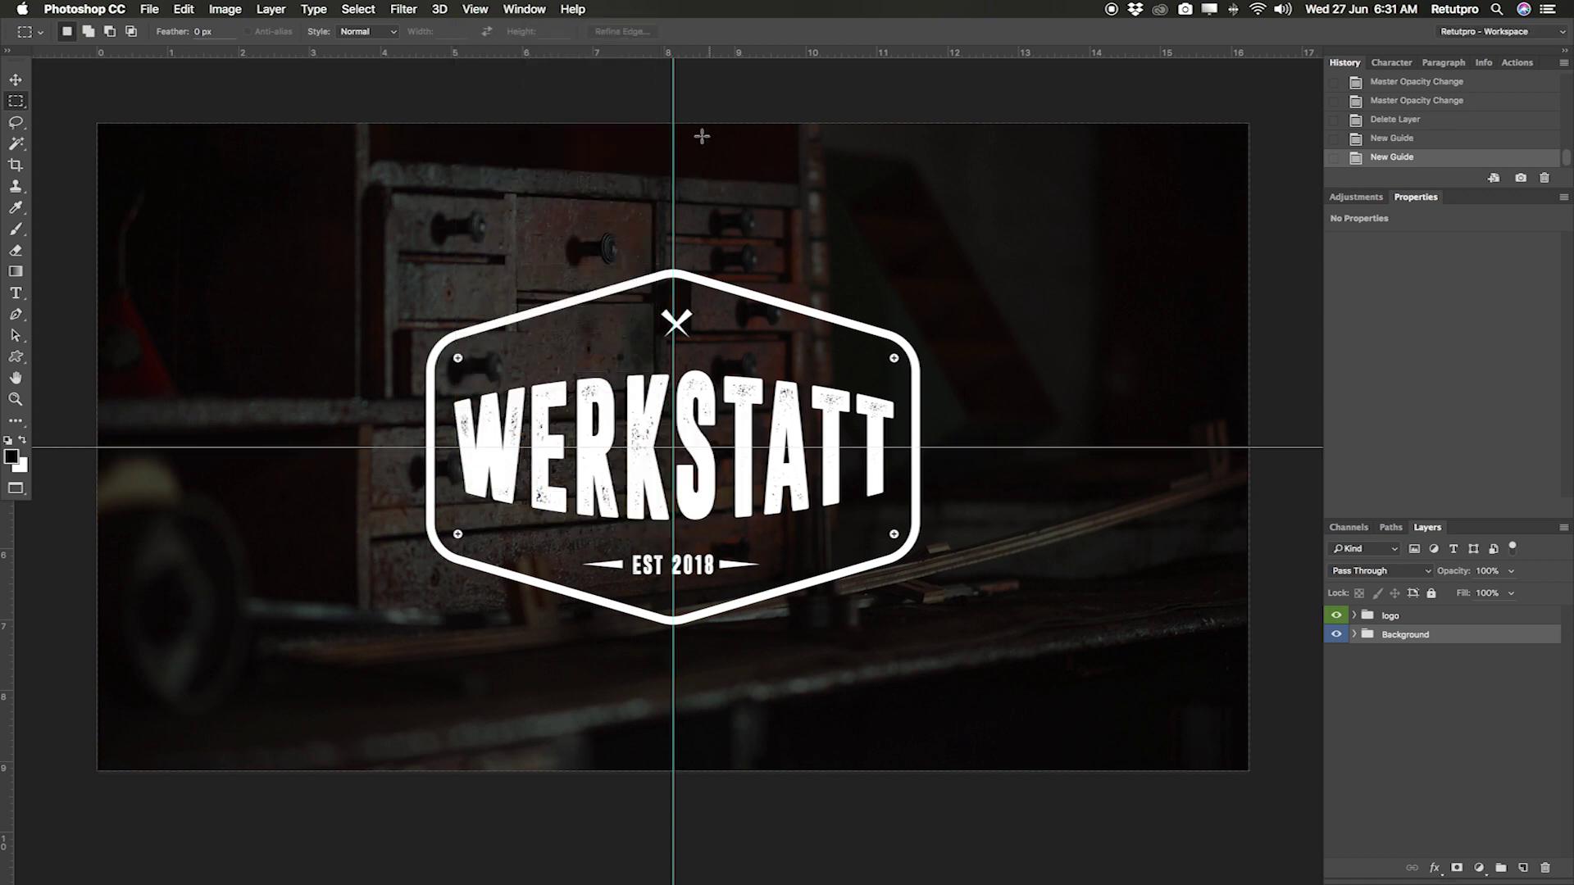
With the logo group selected and visible, pick the rounded hexagonal frame from the custom shapes for the Custom Shape tool
click(1337, 616)
click(1430, 620)
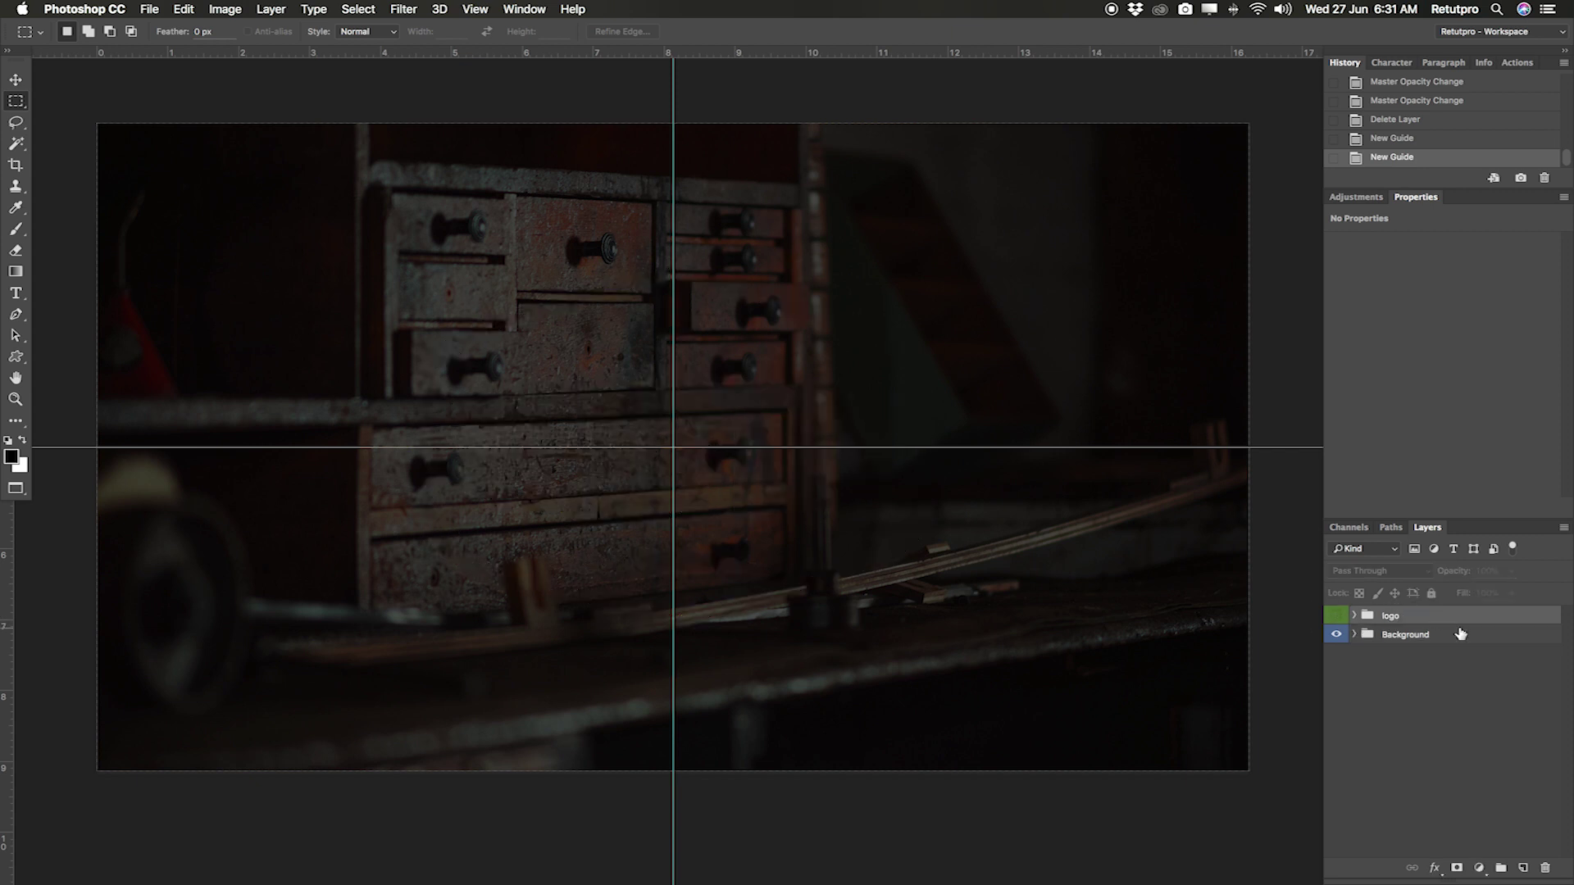
key(u)
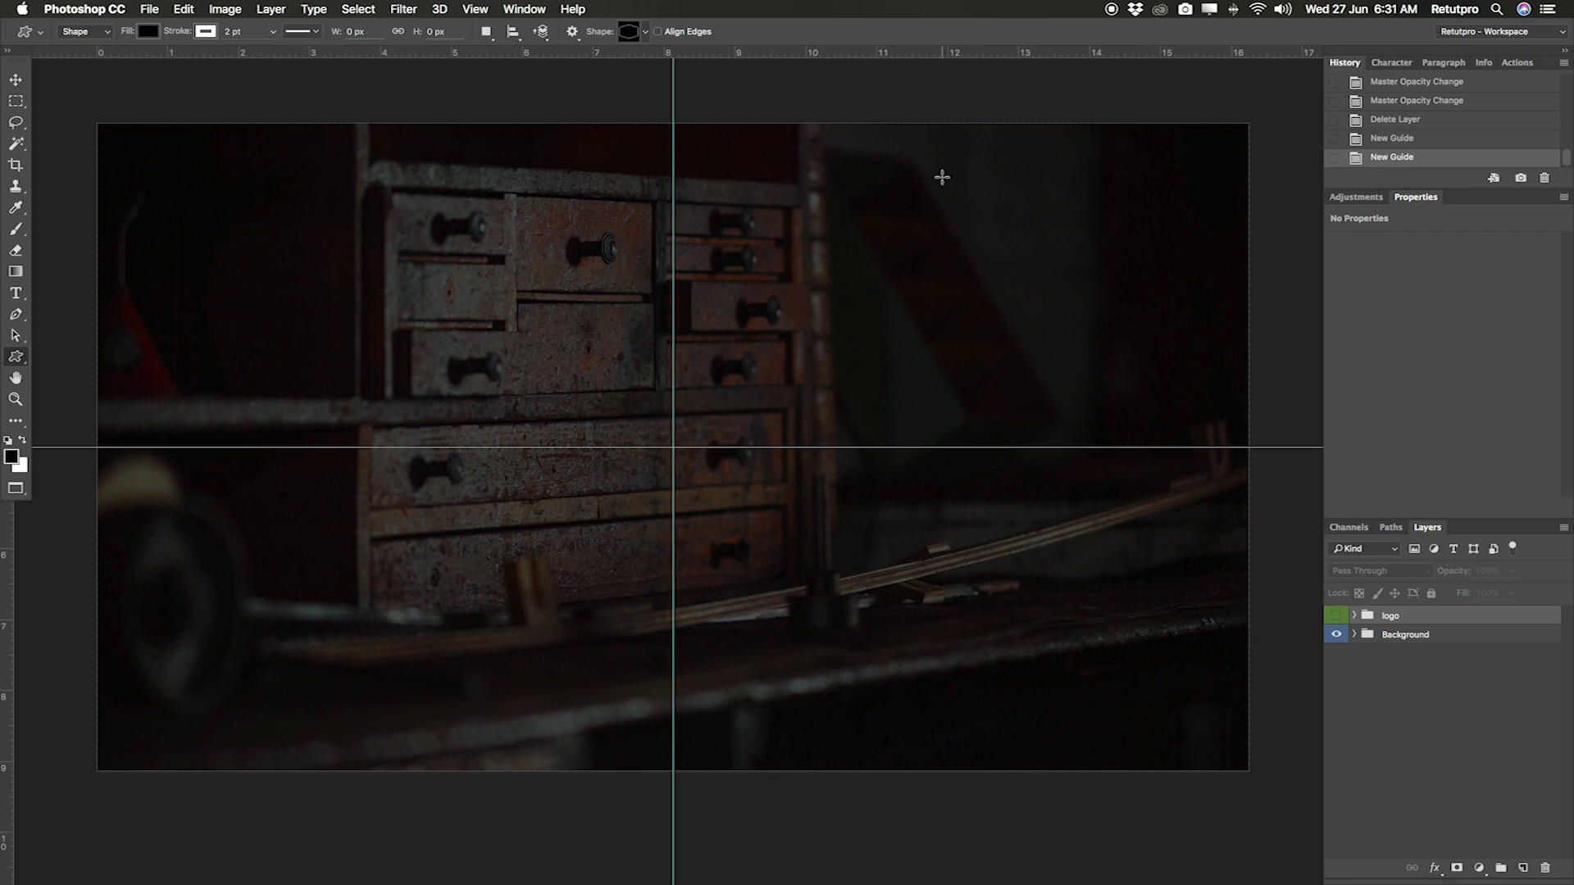
click(1338, 615)
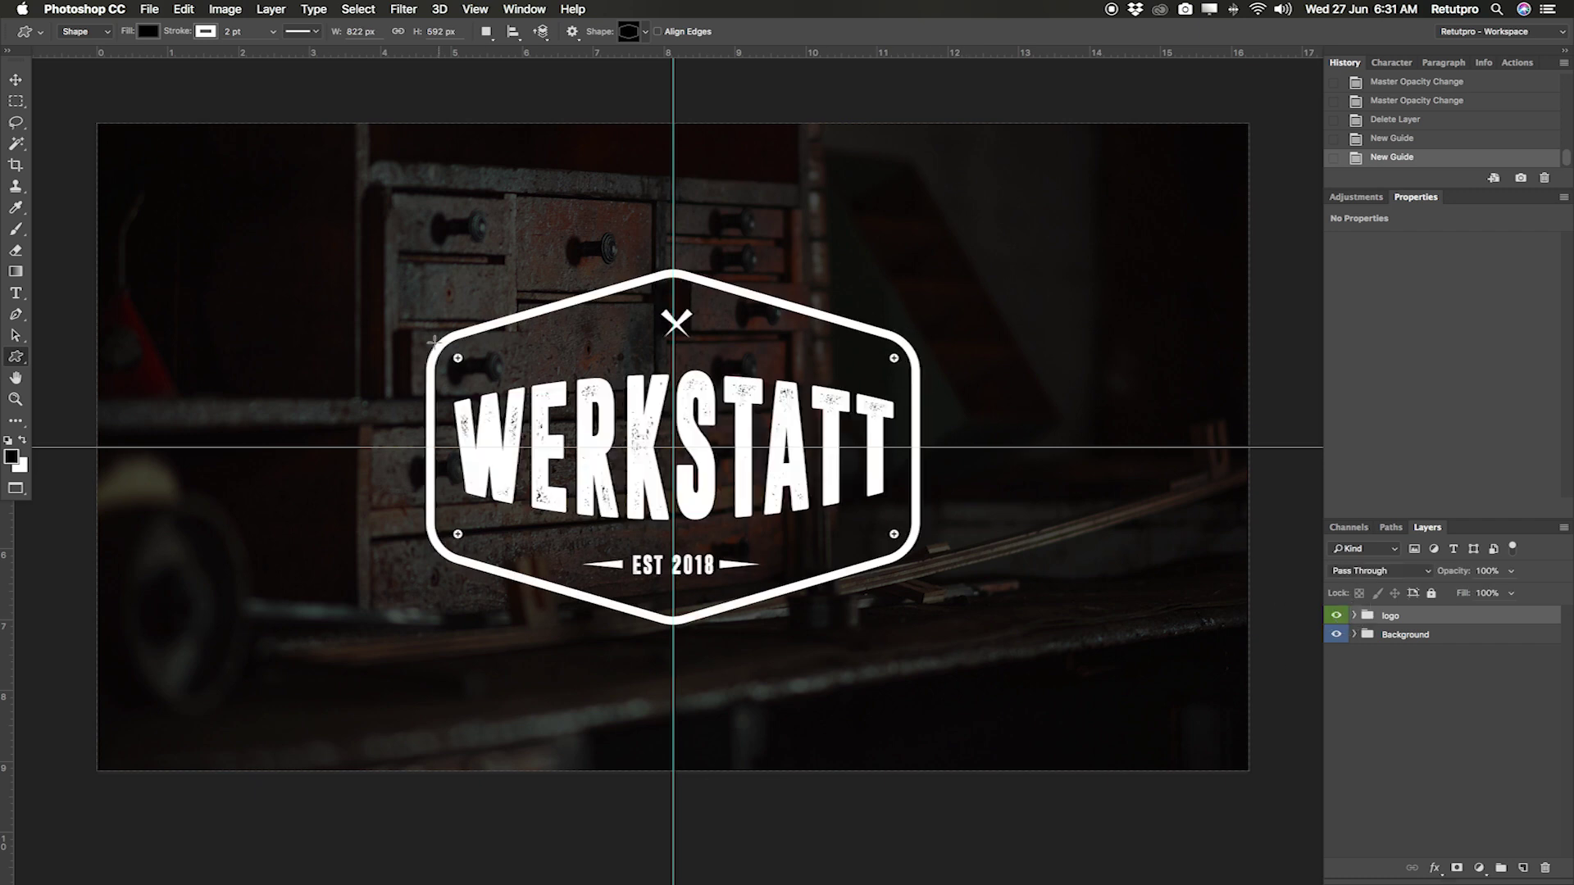
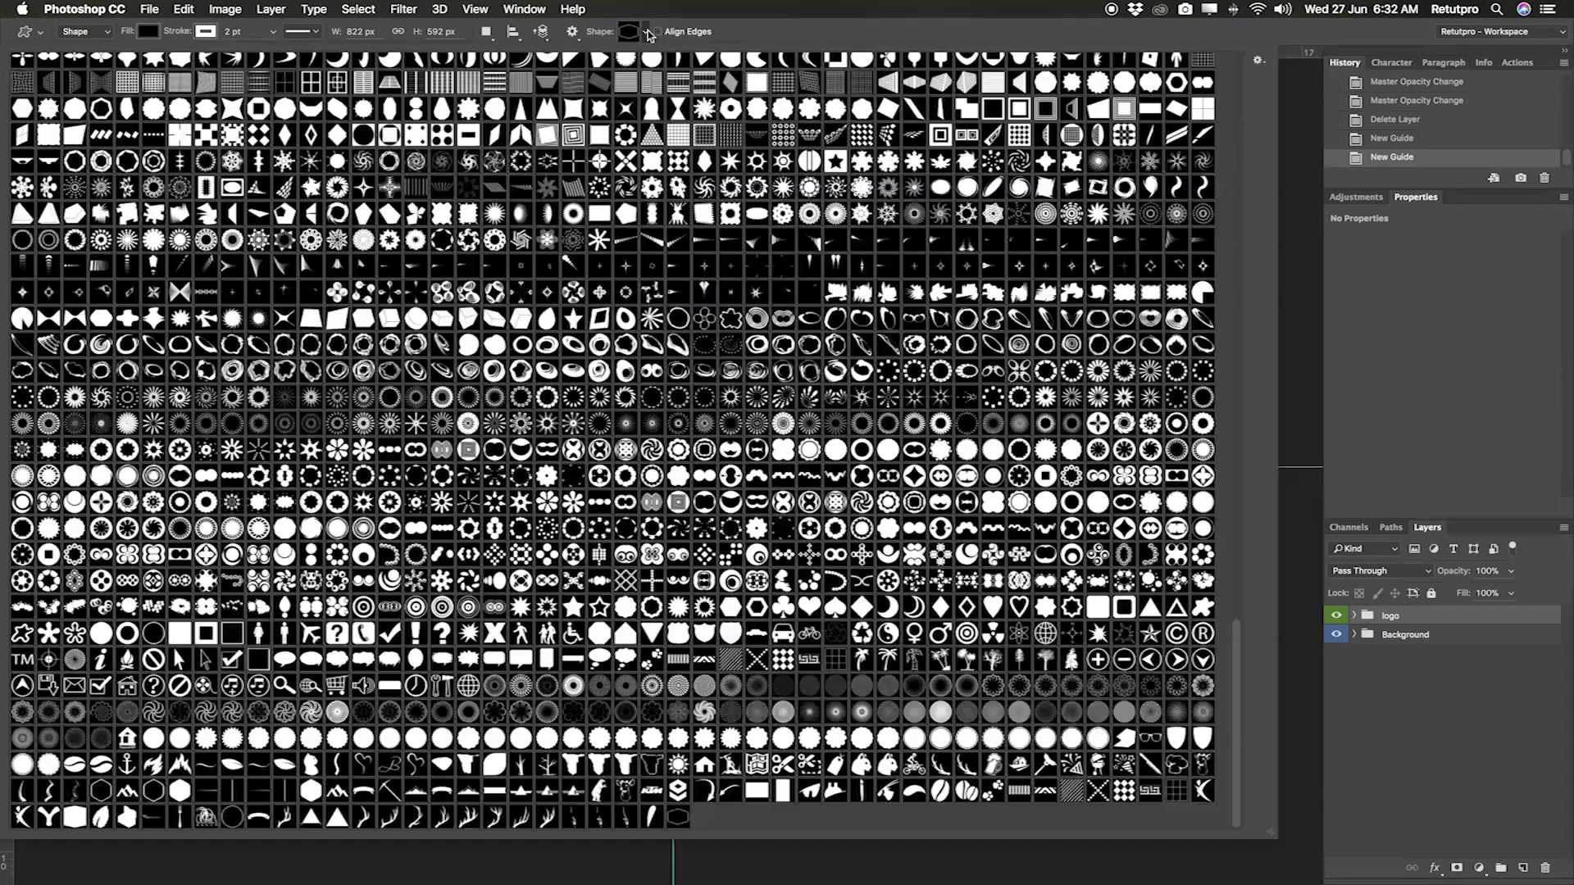
drag(1239, 709, 1172, 217)
scroll(1173, 217, up, 5)
scroll(1146, 160, up, 2)
scroll(1146, 159, down, 15)
scroll(1164, 566, down, 10)
double_click(674, 820)
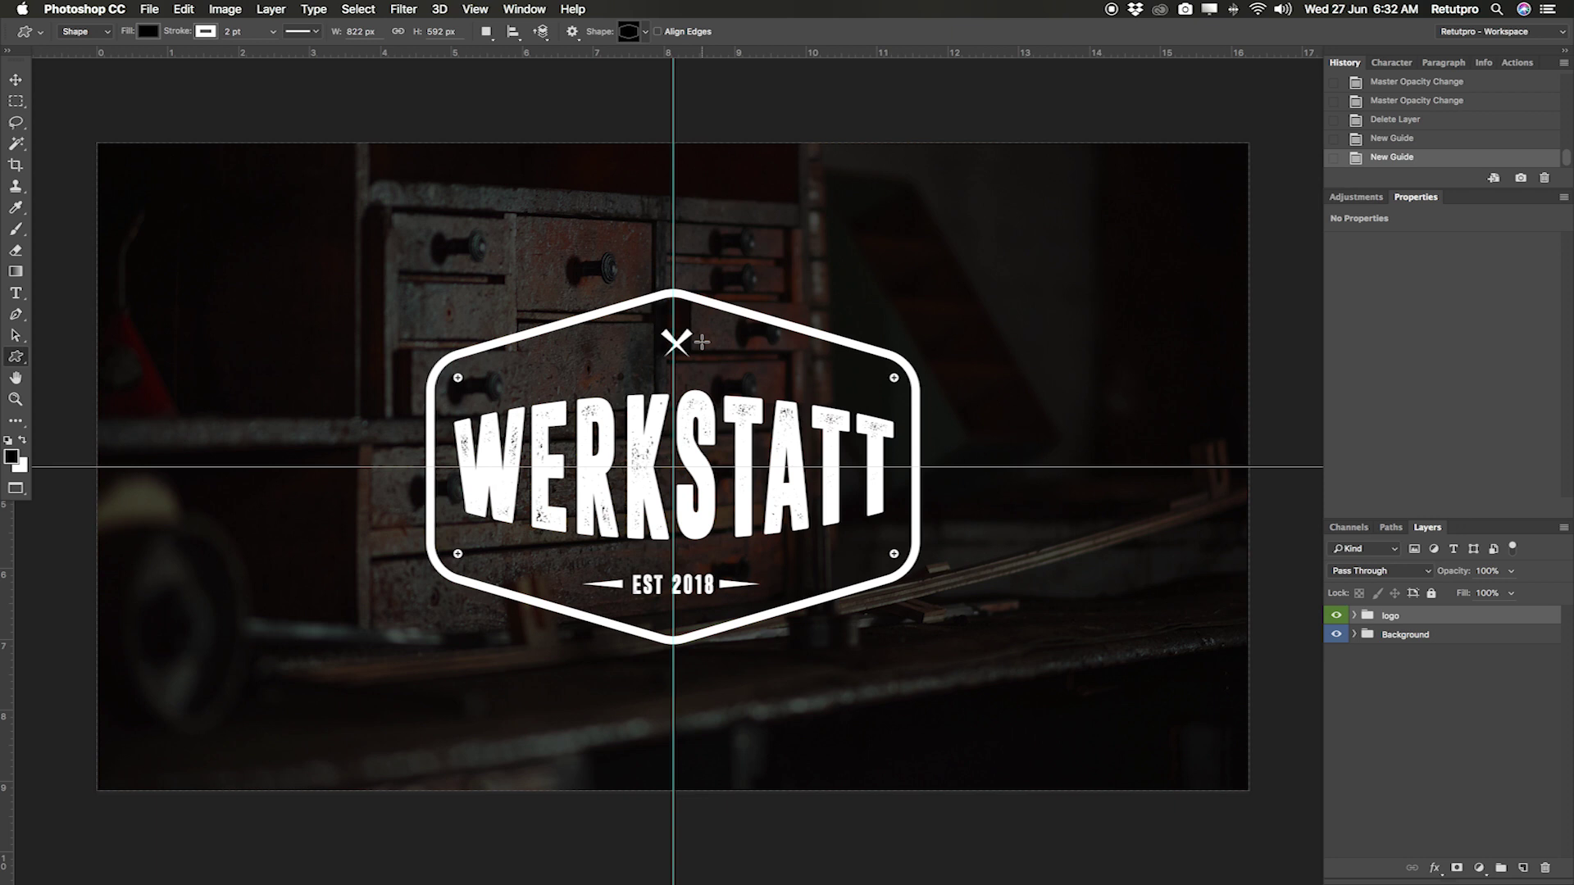
click(645, 37)
click(677, 817)
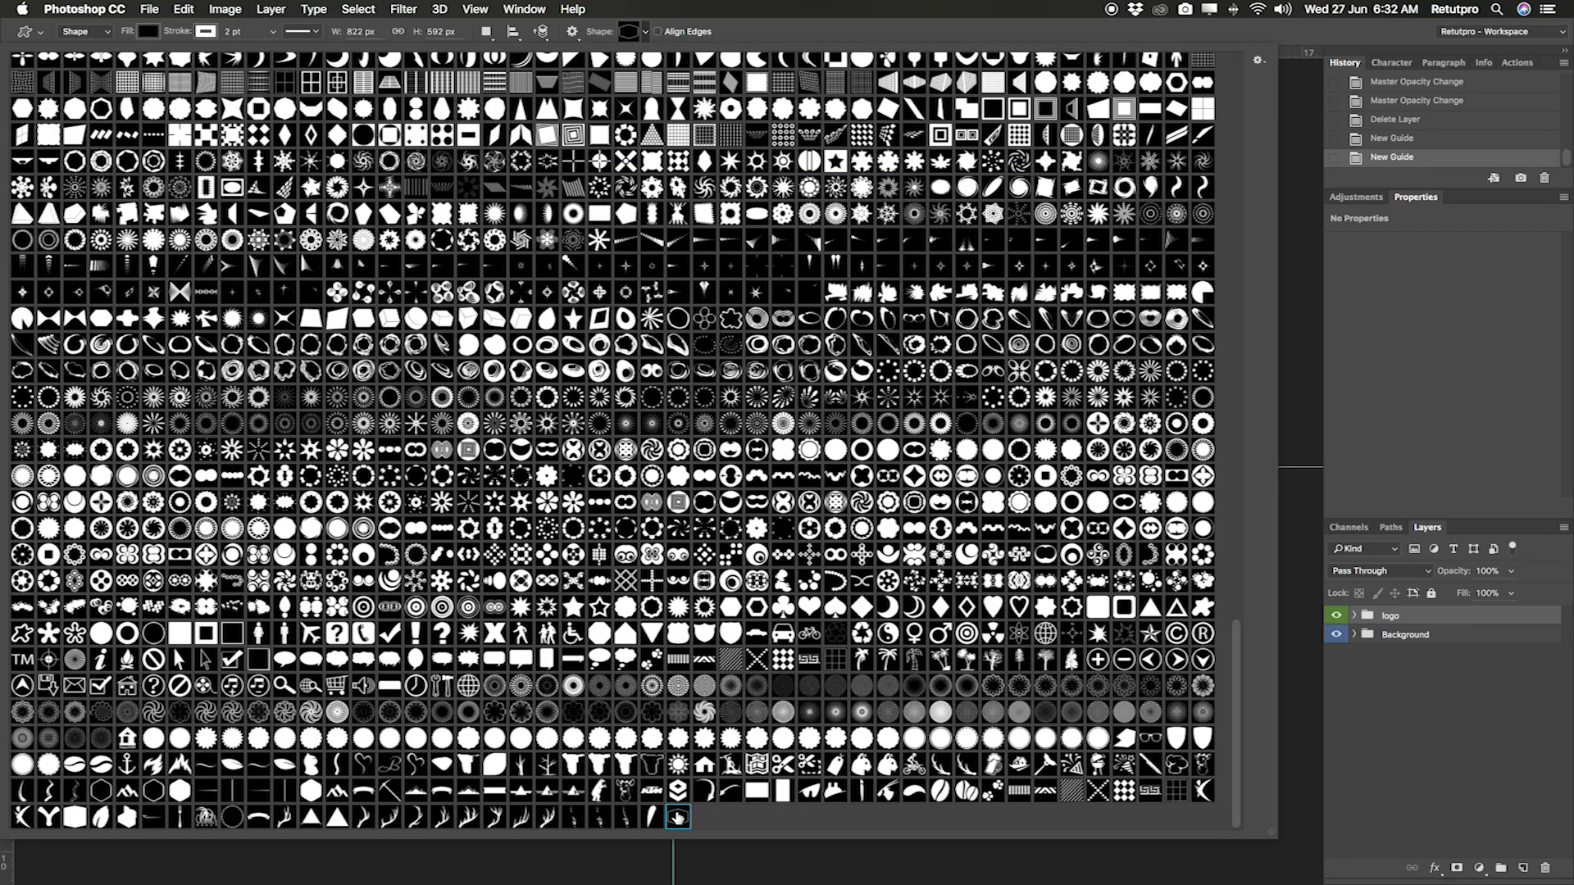
double_click(677, 816)
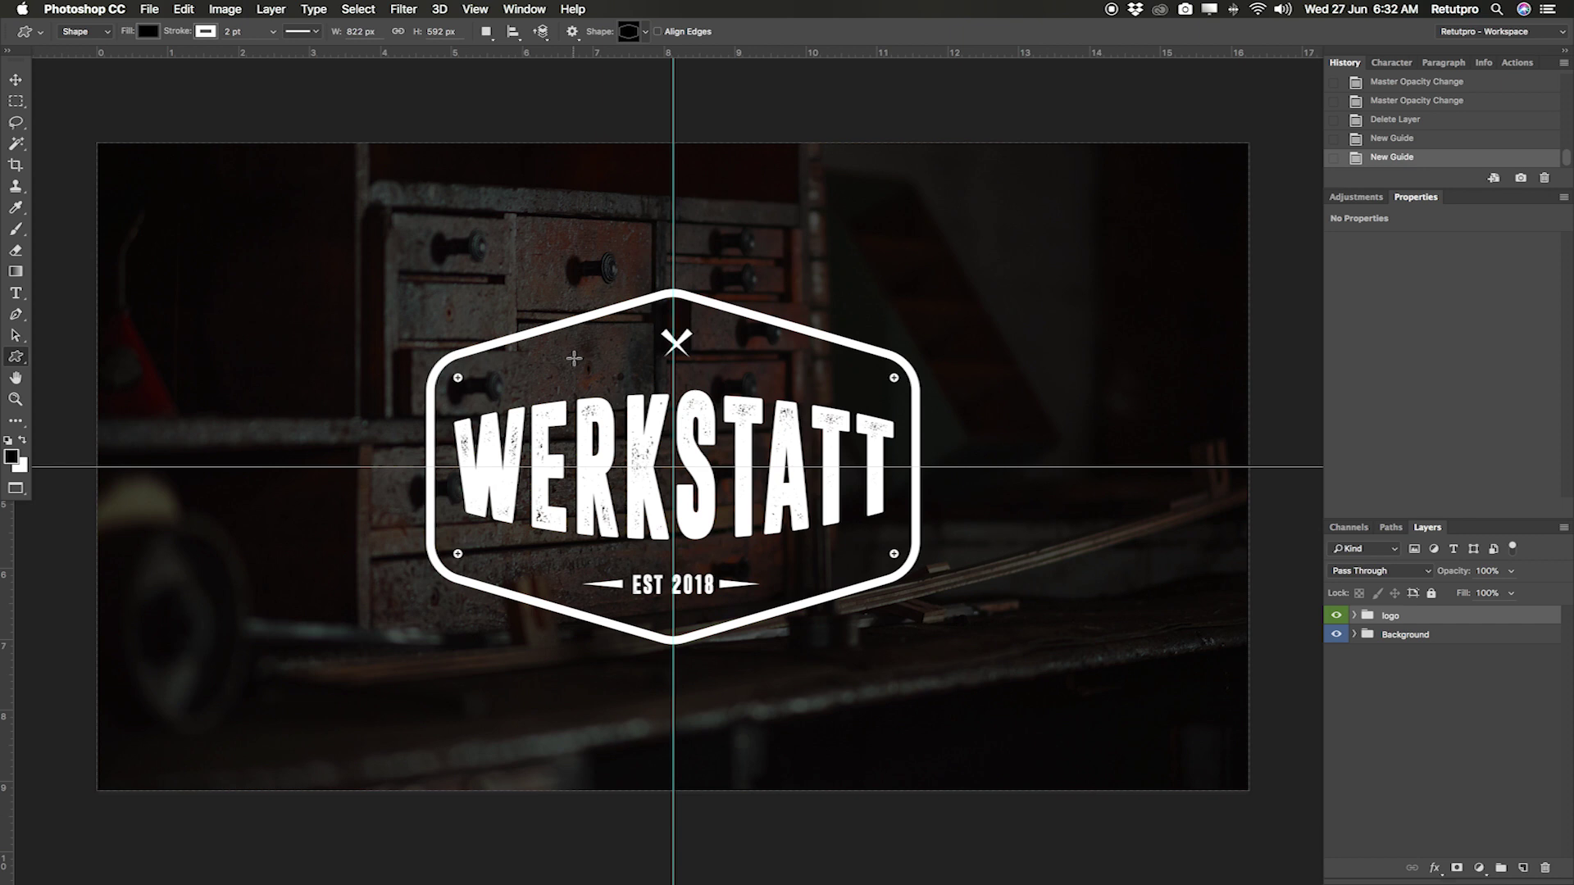
Draw the rounded hexagonal frame over the logo's existing frame and move it into line with the centre guides
drag(450, 285, 938, 679)
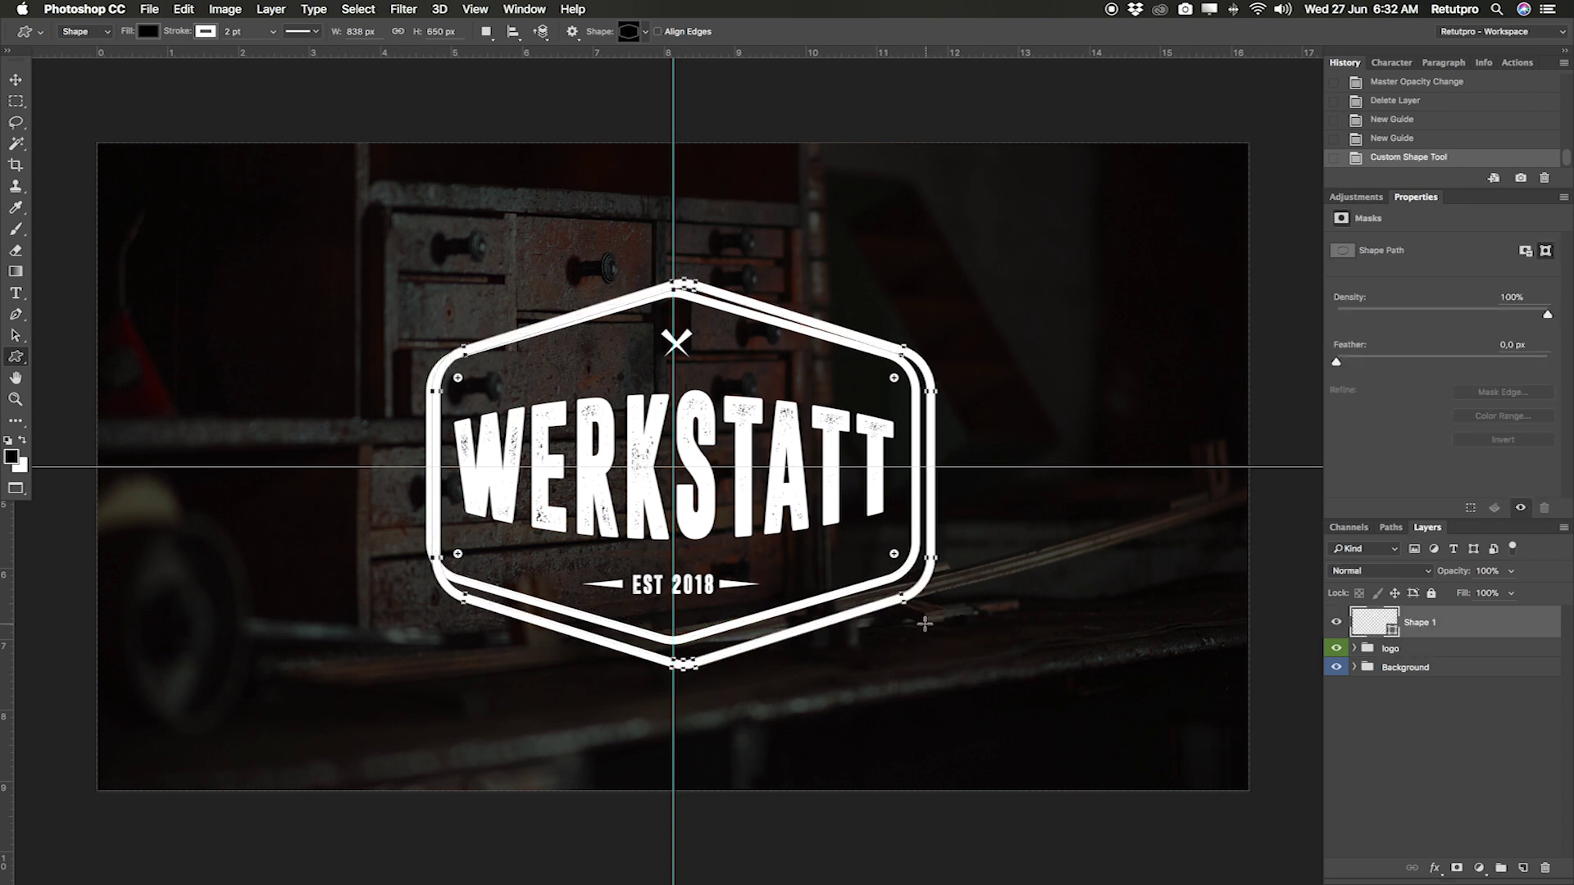
key(super+z)
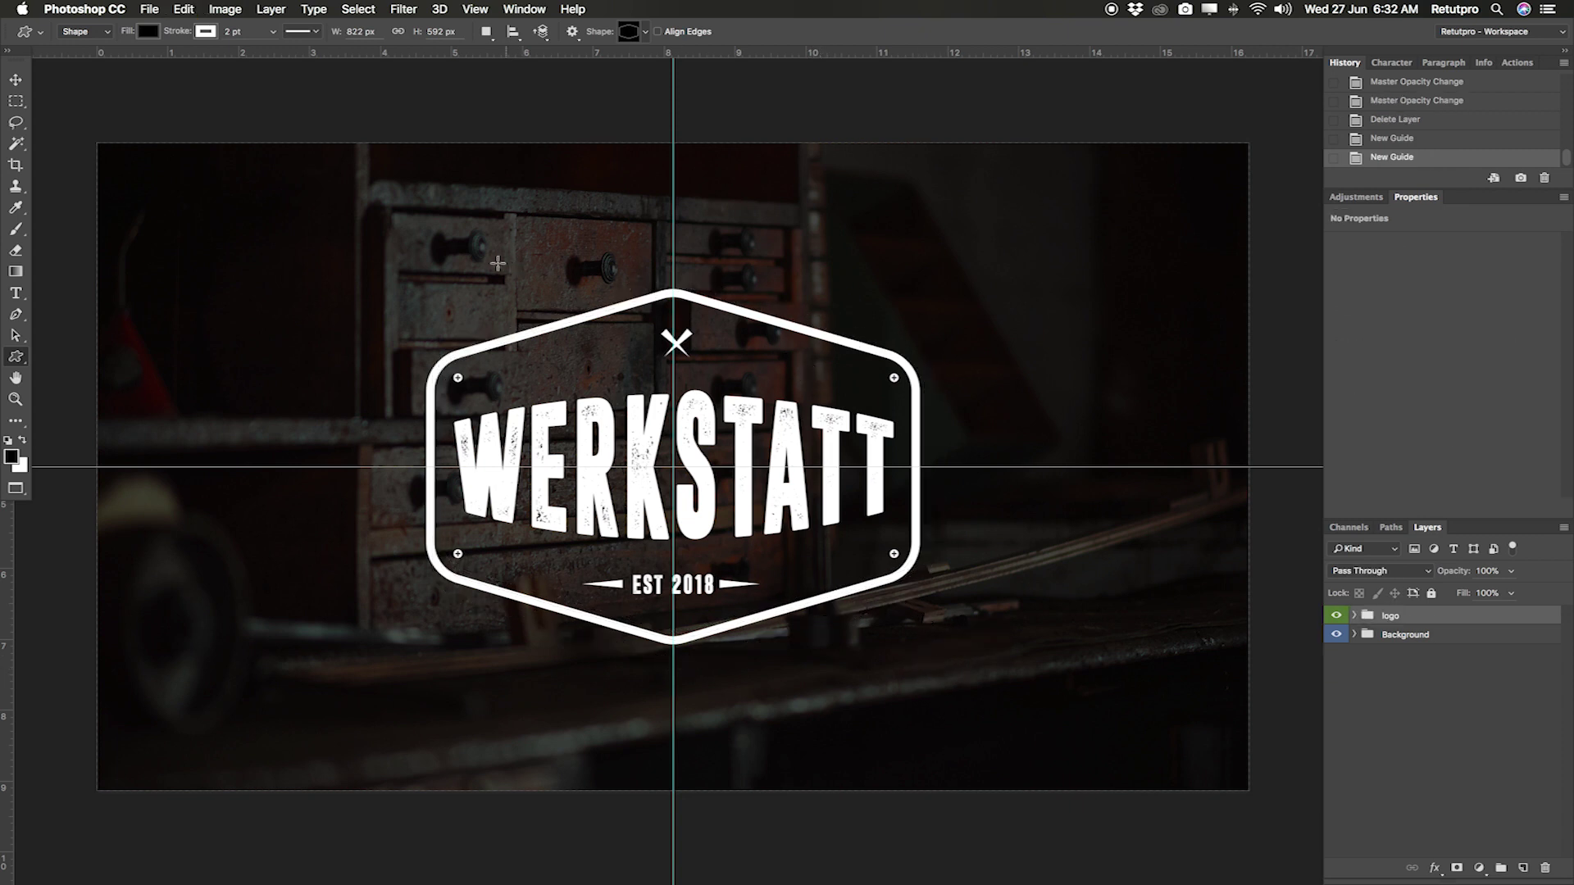
drag(427, 294, 980, 639)
click(846, 502)
key(Escape)
key(v)
drag(783, 467, 799, 496)
key(super+z)
Hide the logo group to inspect the newly drawn frame on its own against the background
click(1337, 647)
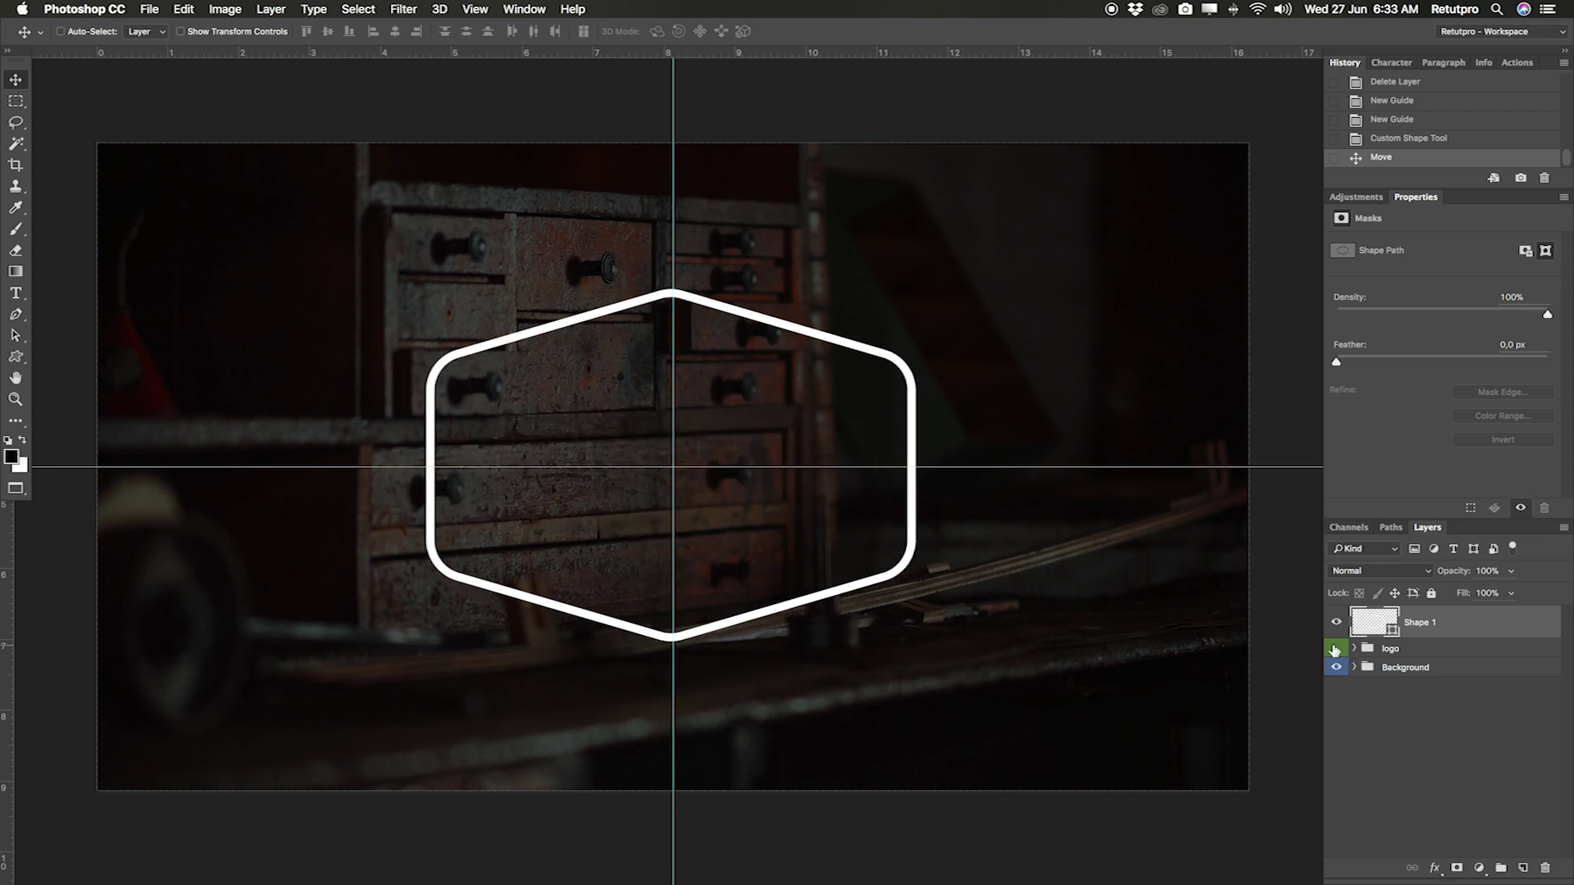
key(z)
drag(762, 424, 806, 428)
alt+click(804, 423)
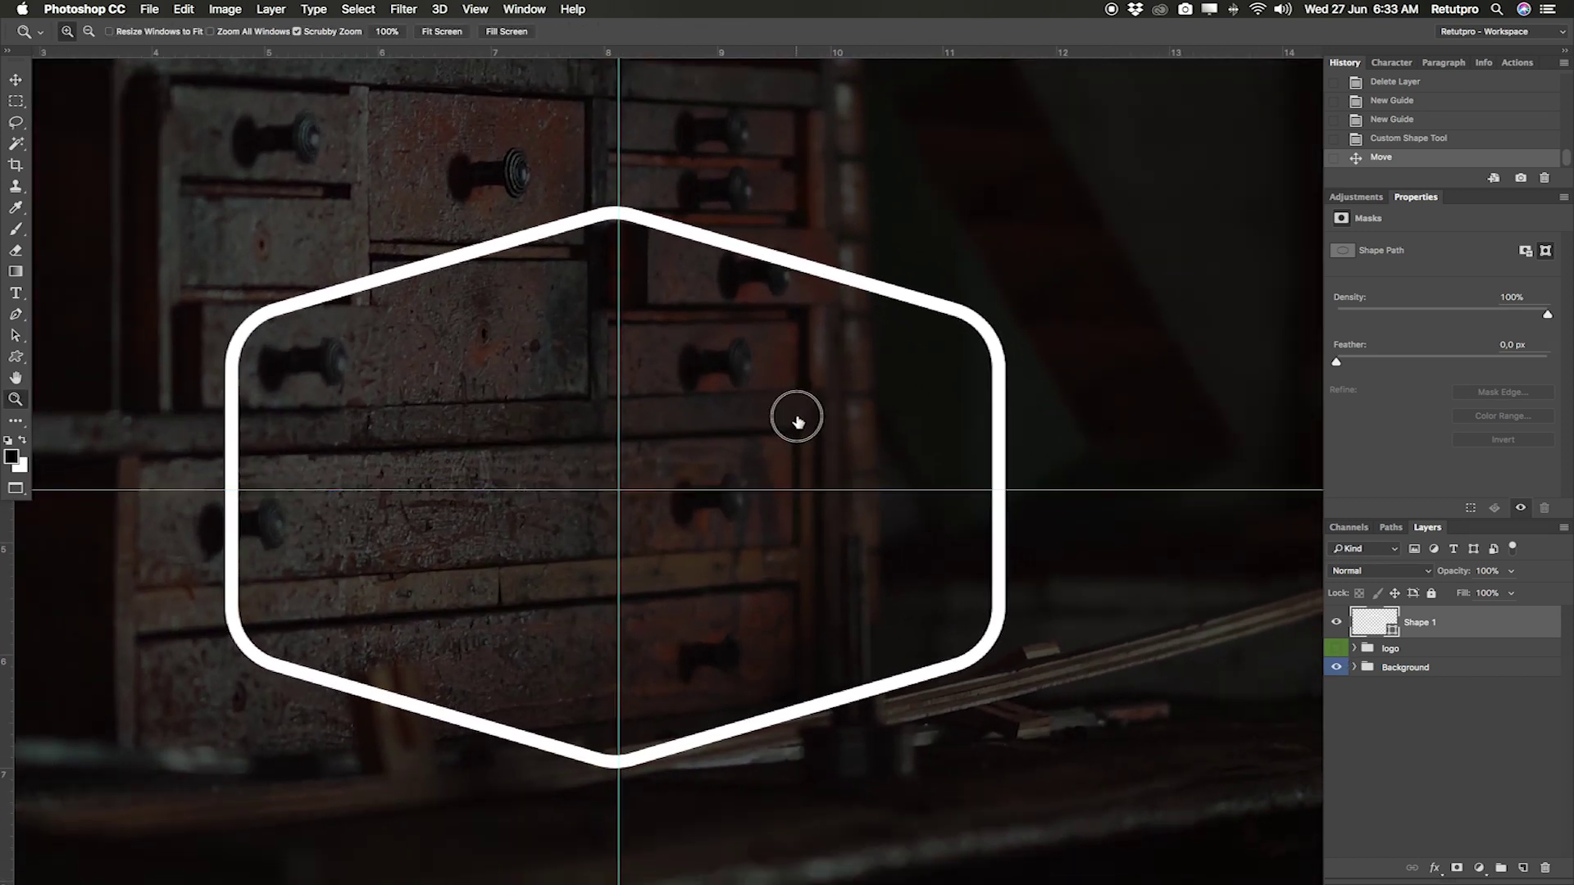
alt+click(718, 326)
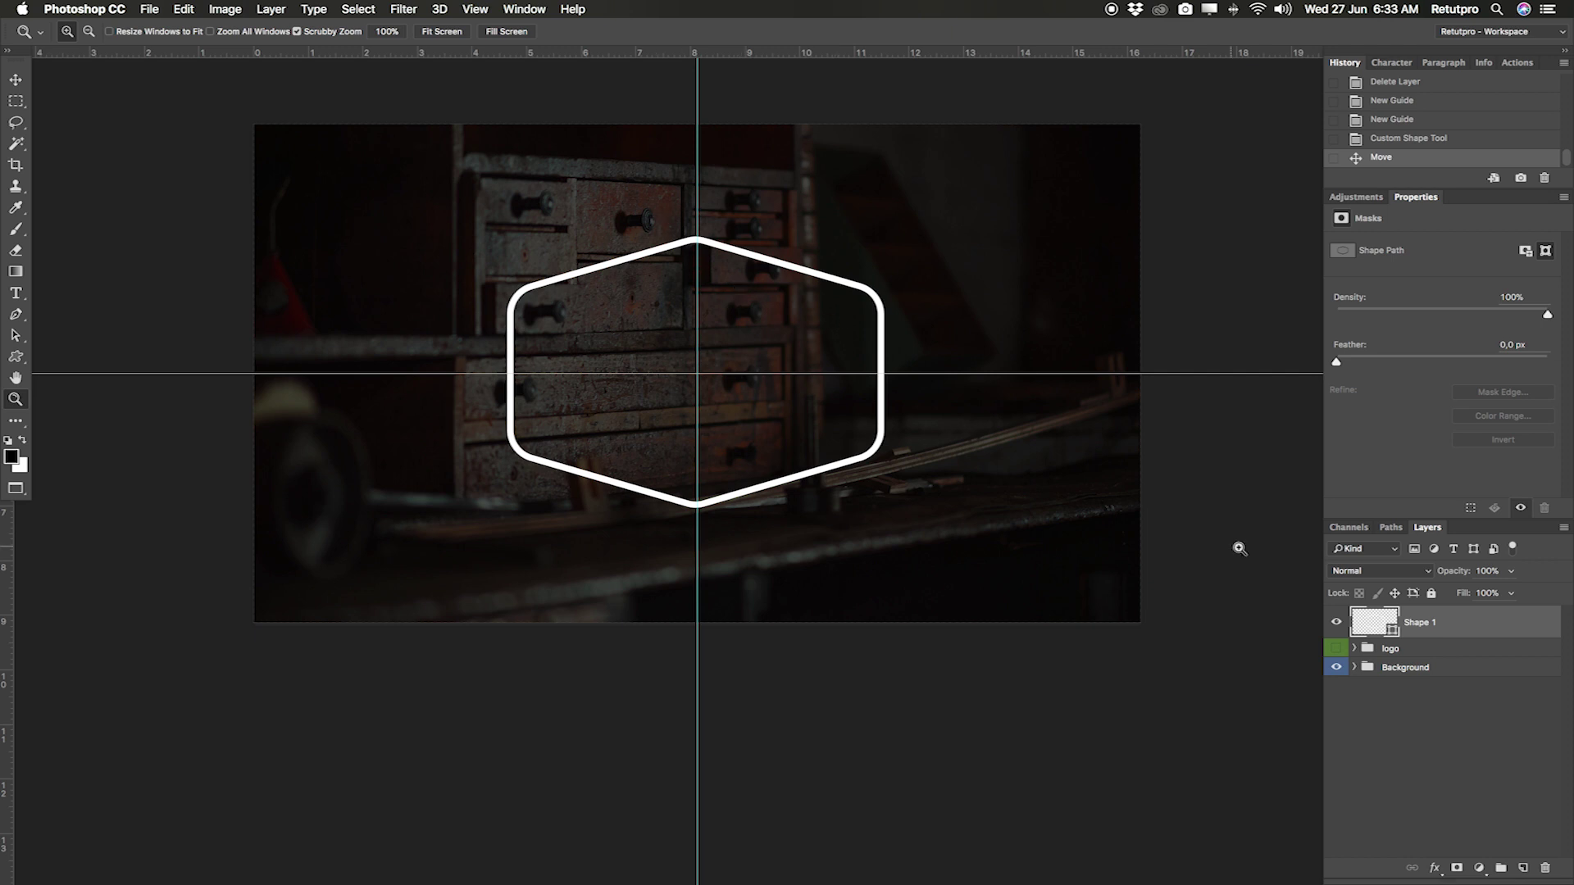
Expand the logo group, make it visible, and hide the Shape 1 layer
click(1355, 649)
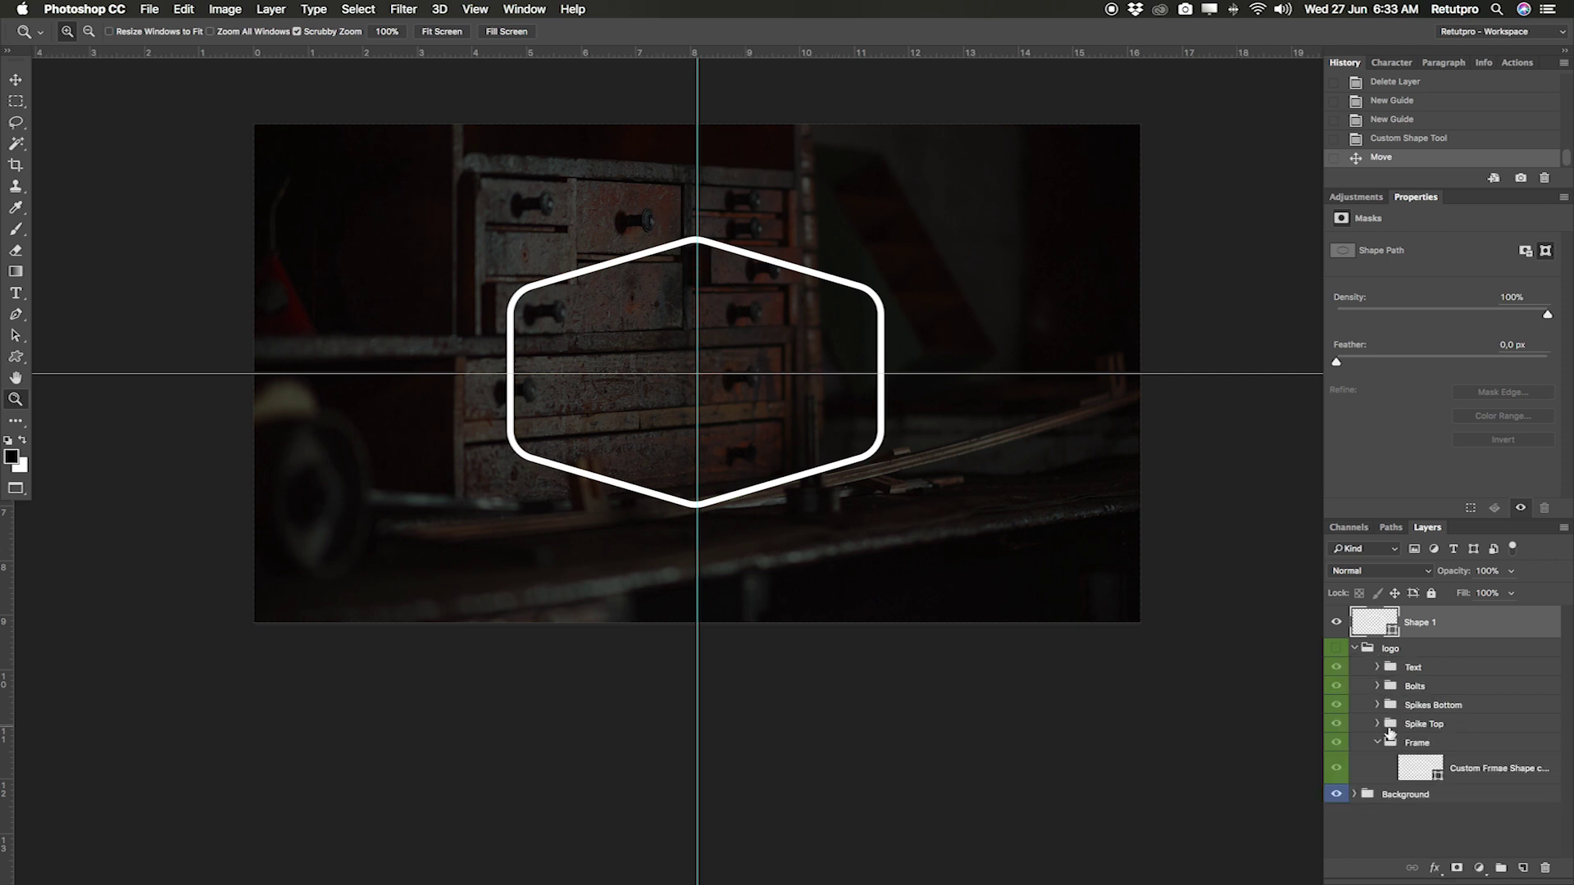
click(1378, 743)
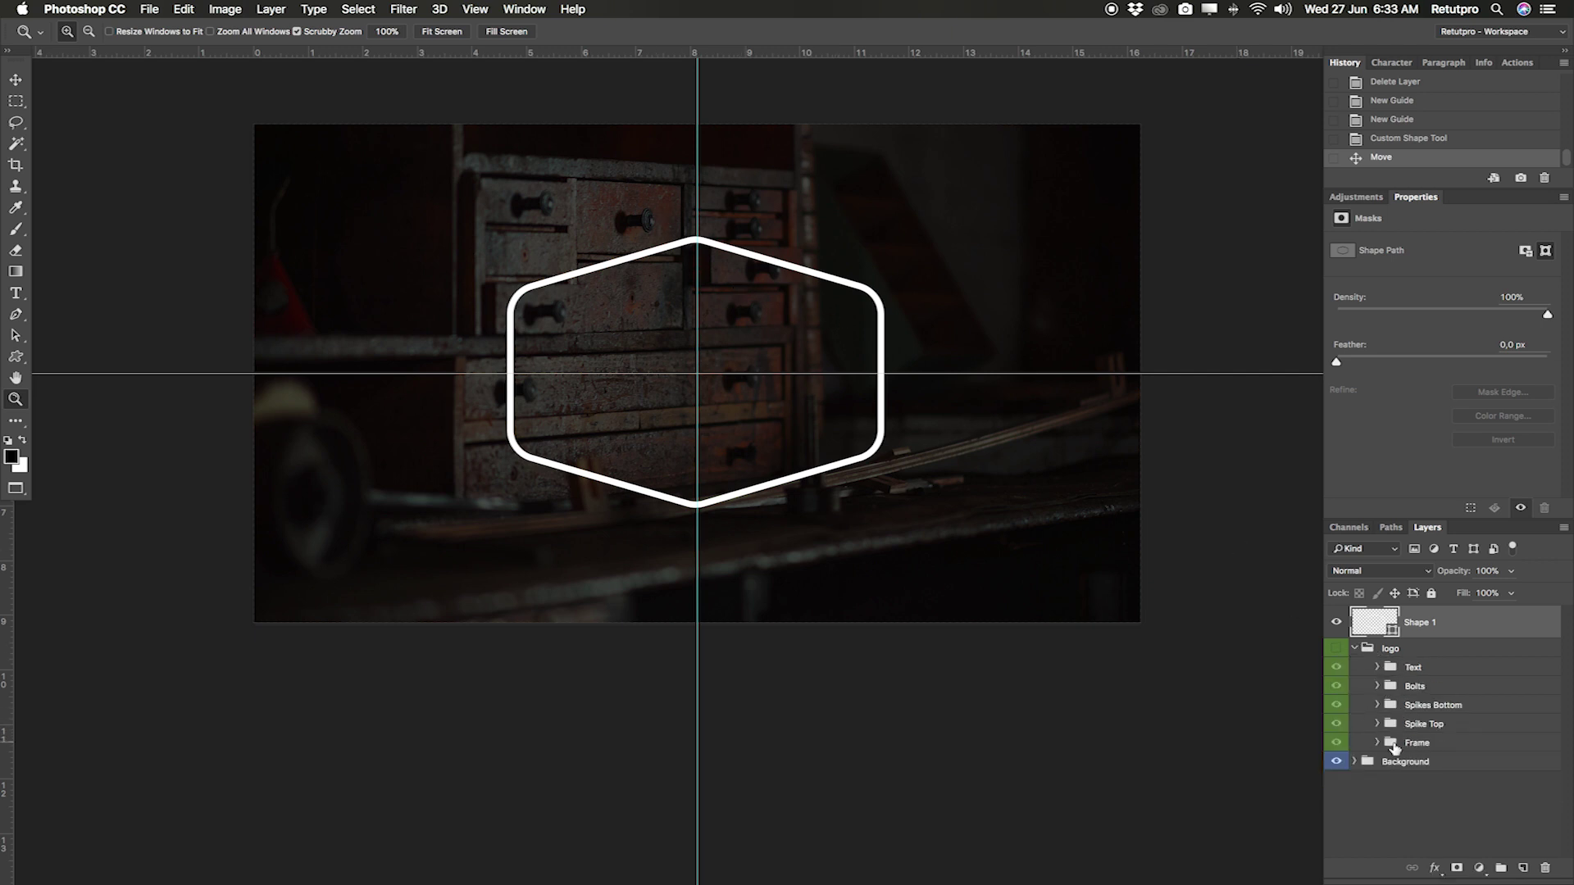
click(1336, 648)
click(1338, 625)
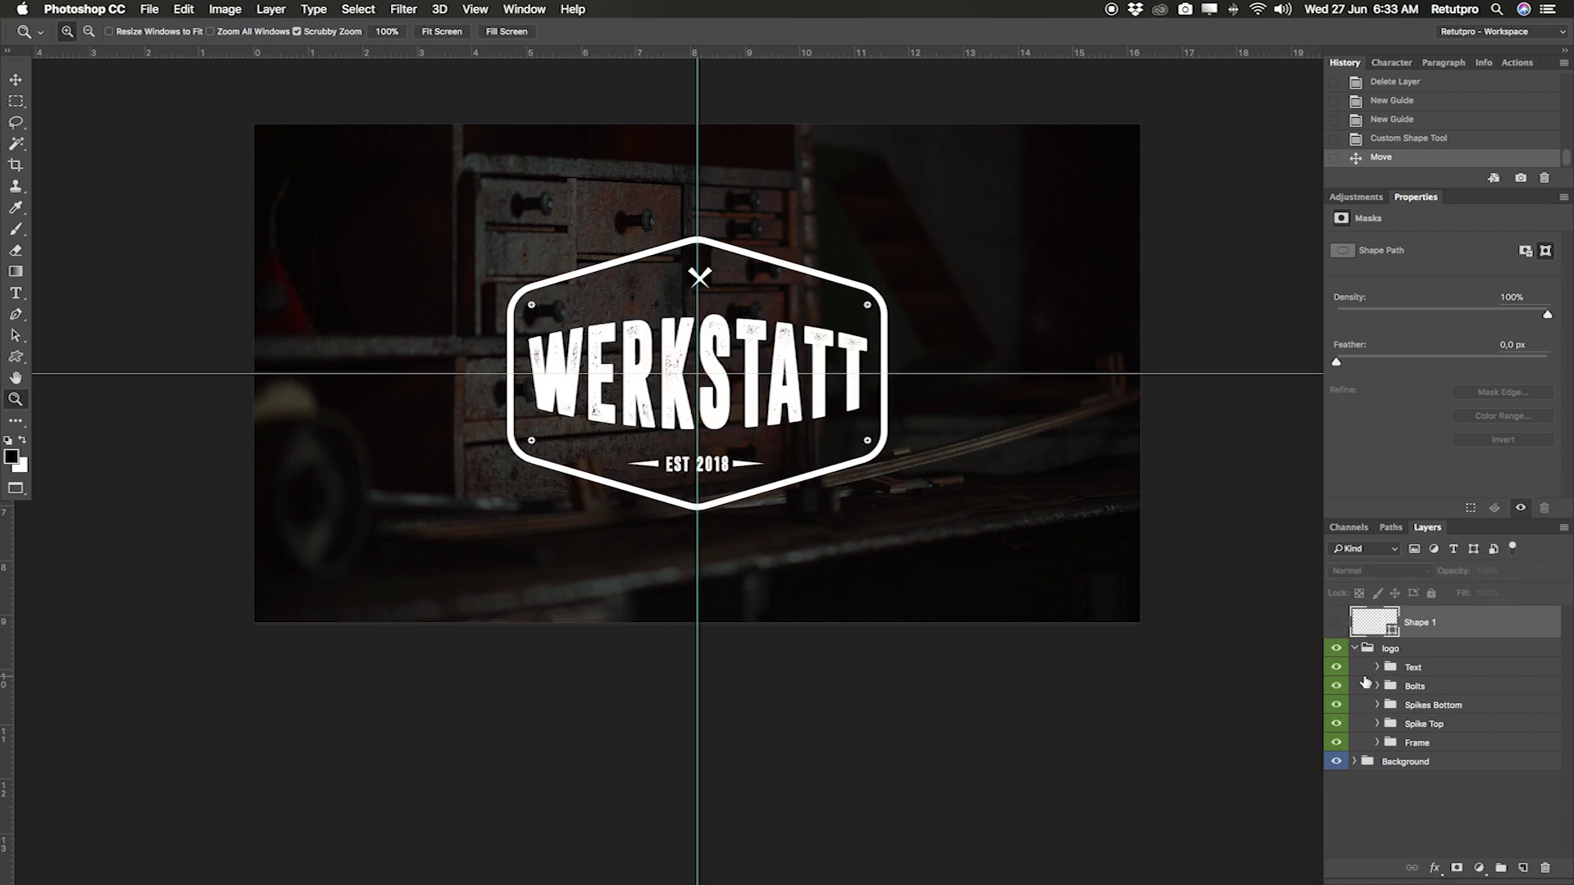
Hide the Text, Bolts and Spikes Bottom groups inside the logo group, leaving Spike Top and Frame visible
click(1337, 667)
click(1336, 686)
click(1337, 686)
click(1336, 705)
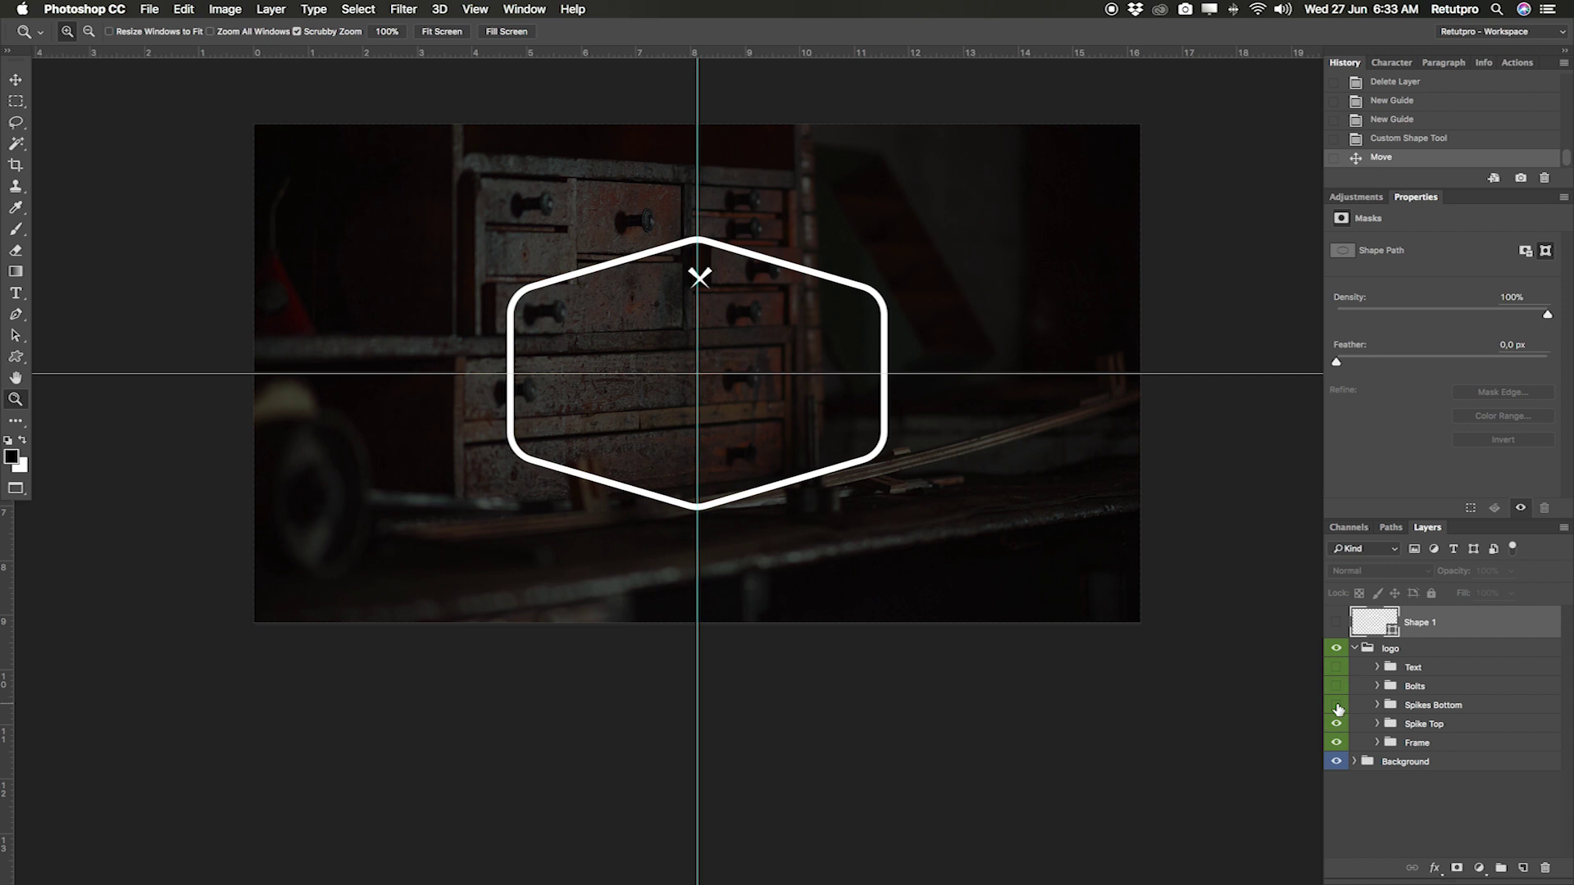
click(1337, 725)
click(1337, 727)
click(1354, 648)
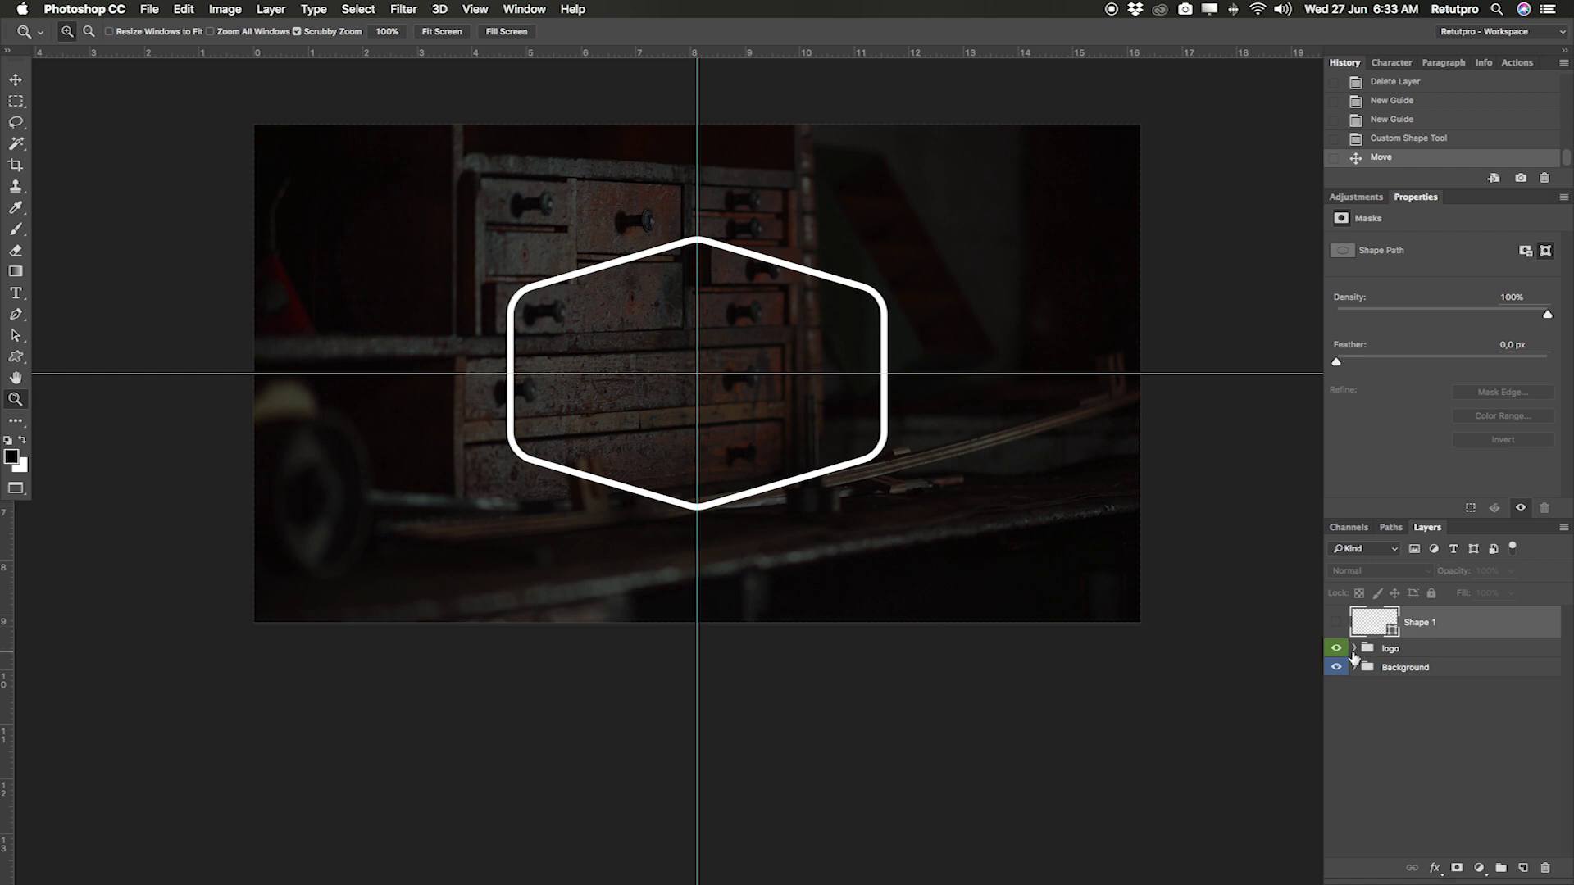
click(1354, 649)
click(1337, 725)
click(1355, 648)
Add a new empty layer above Shape 1 and name it Shape
click(1524, 867)
double_click(1421, 622)
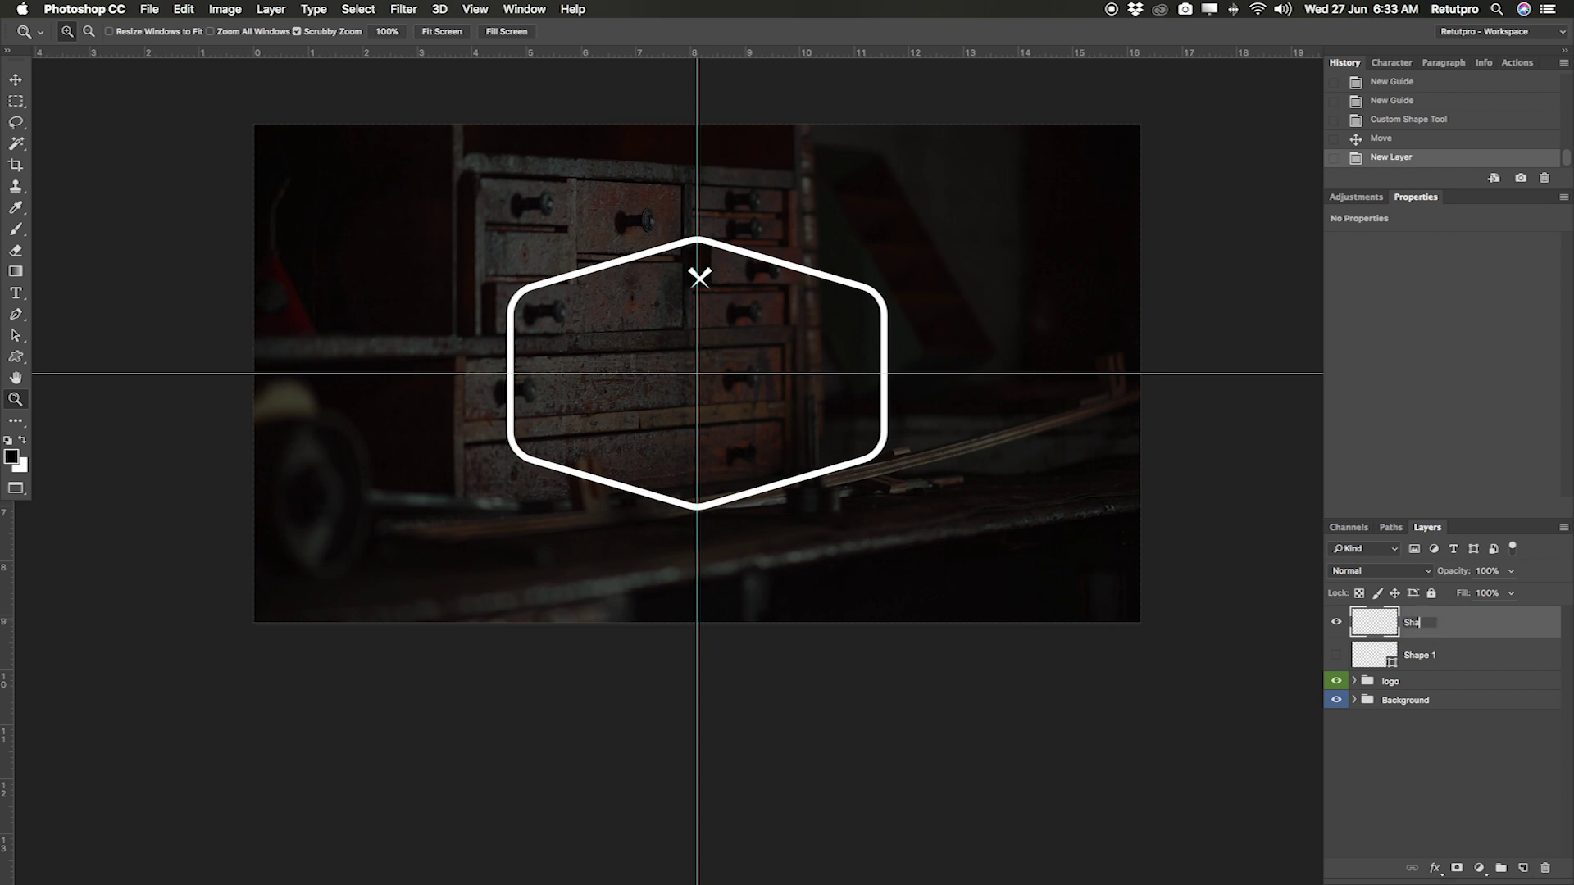
key(Return)
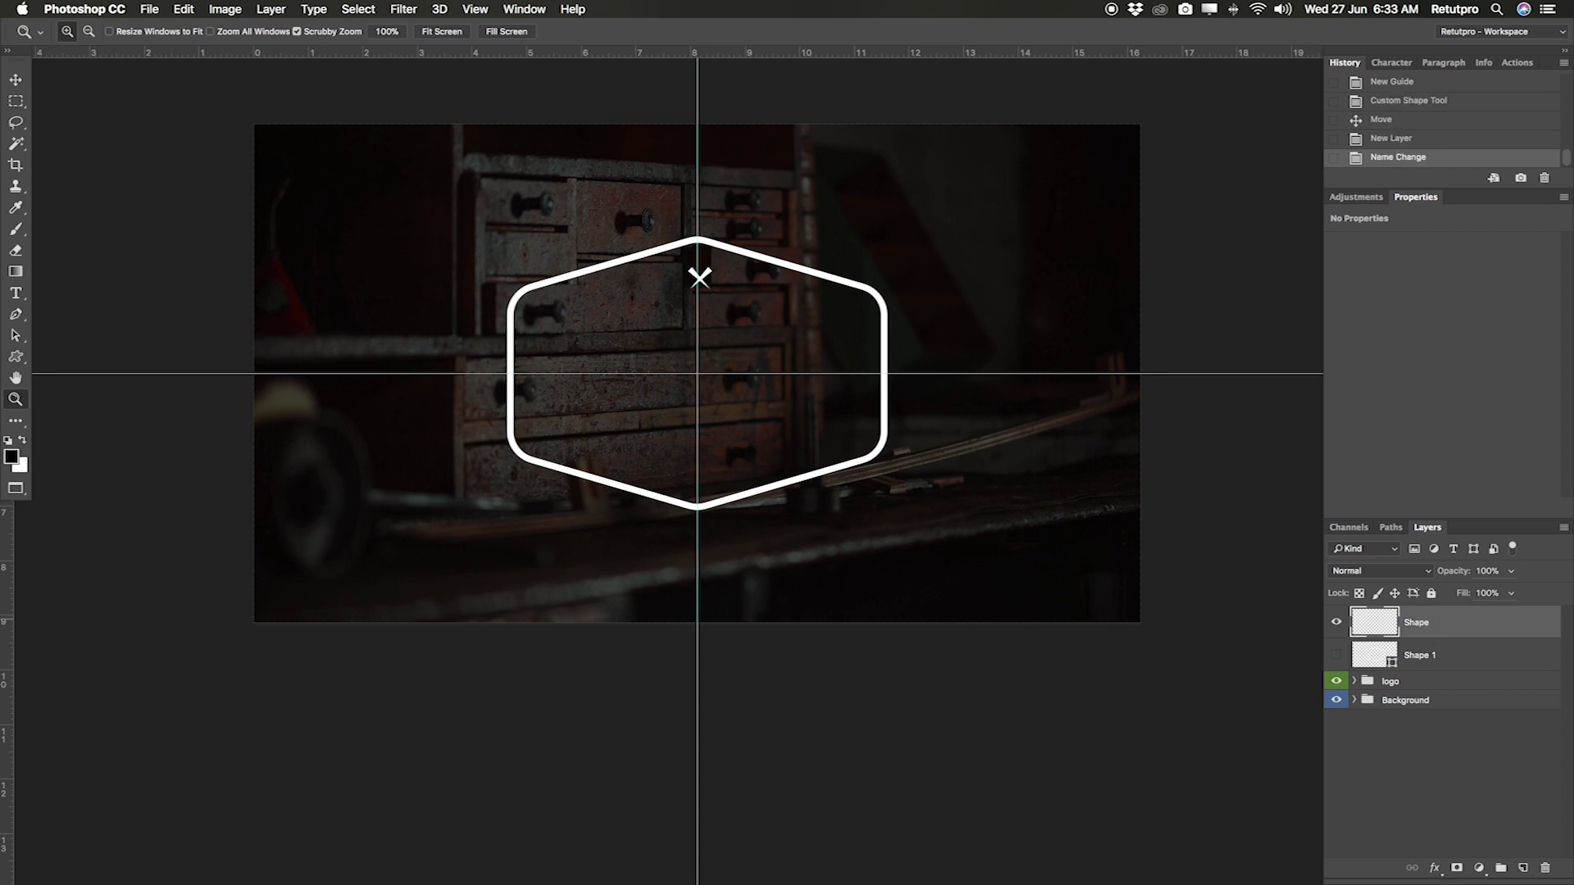
Rename the Shape 1 layer as Frame, and check its position against the logo's original frame
double_click(1417, 655)
key(BackSpace)
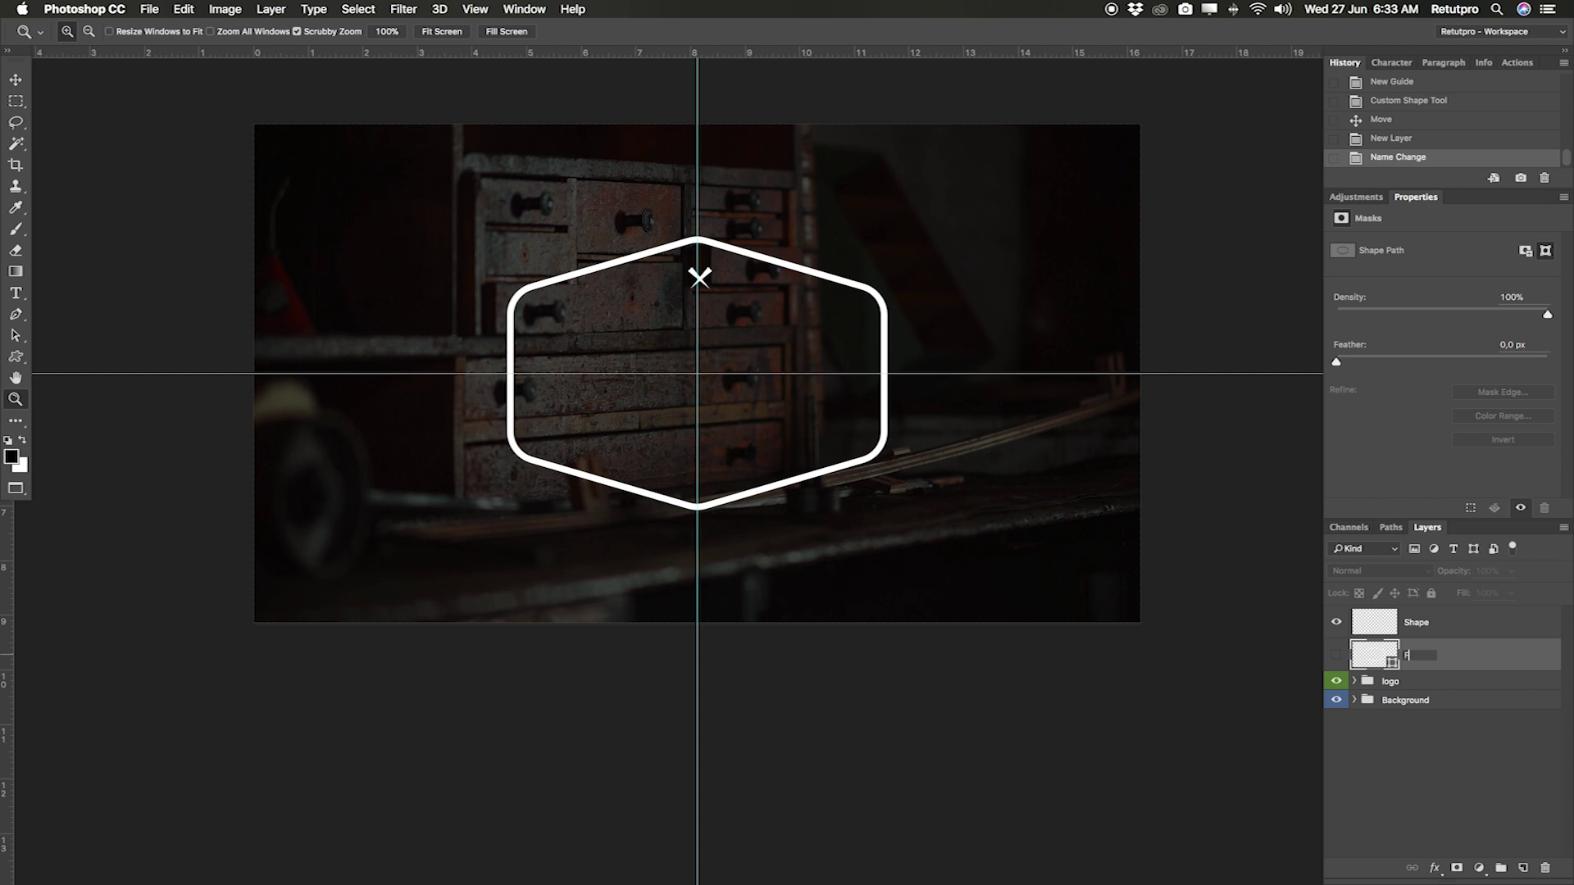
key(Return)
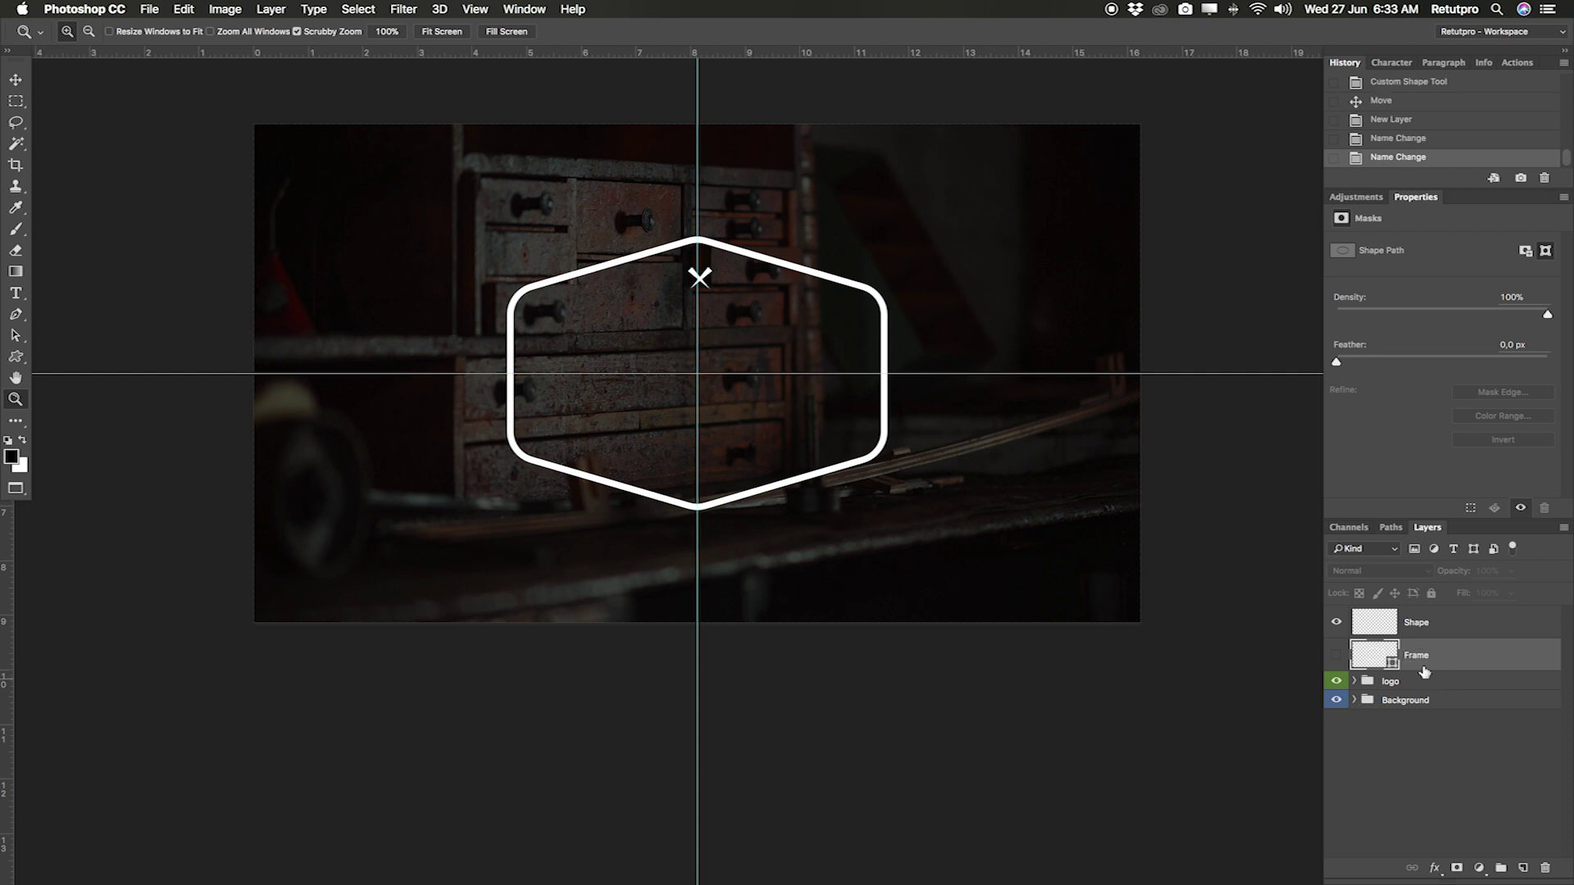
click(1336, 658)
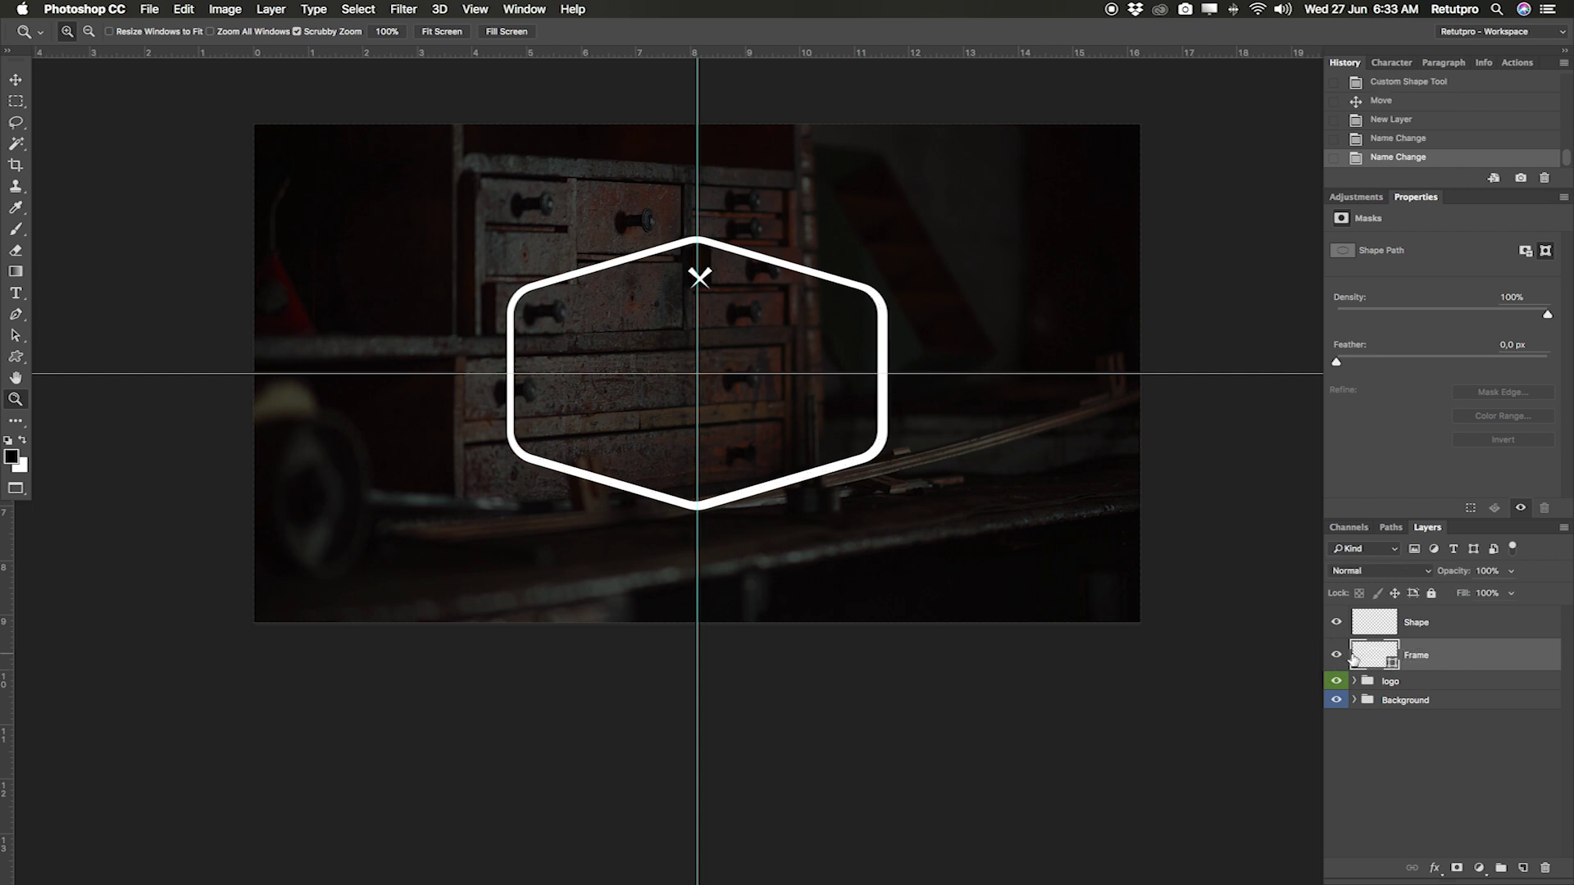
On the Shape layer, place three closely spaced horizontal guides just above the centre line and one vertical guide right of centre
click(1470, 625)
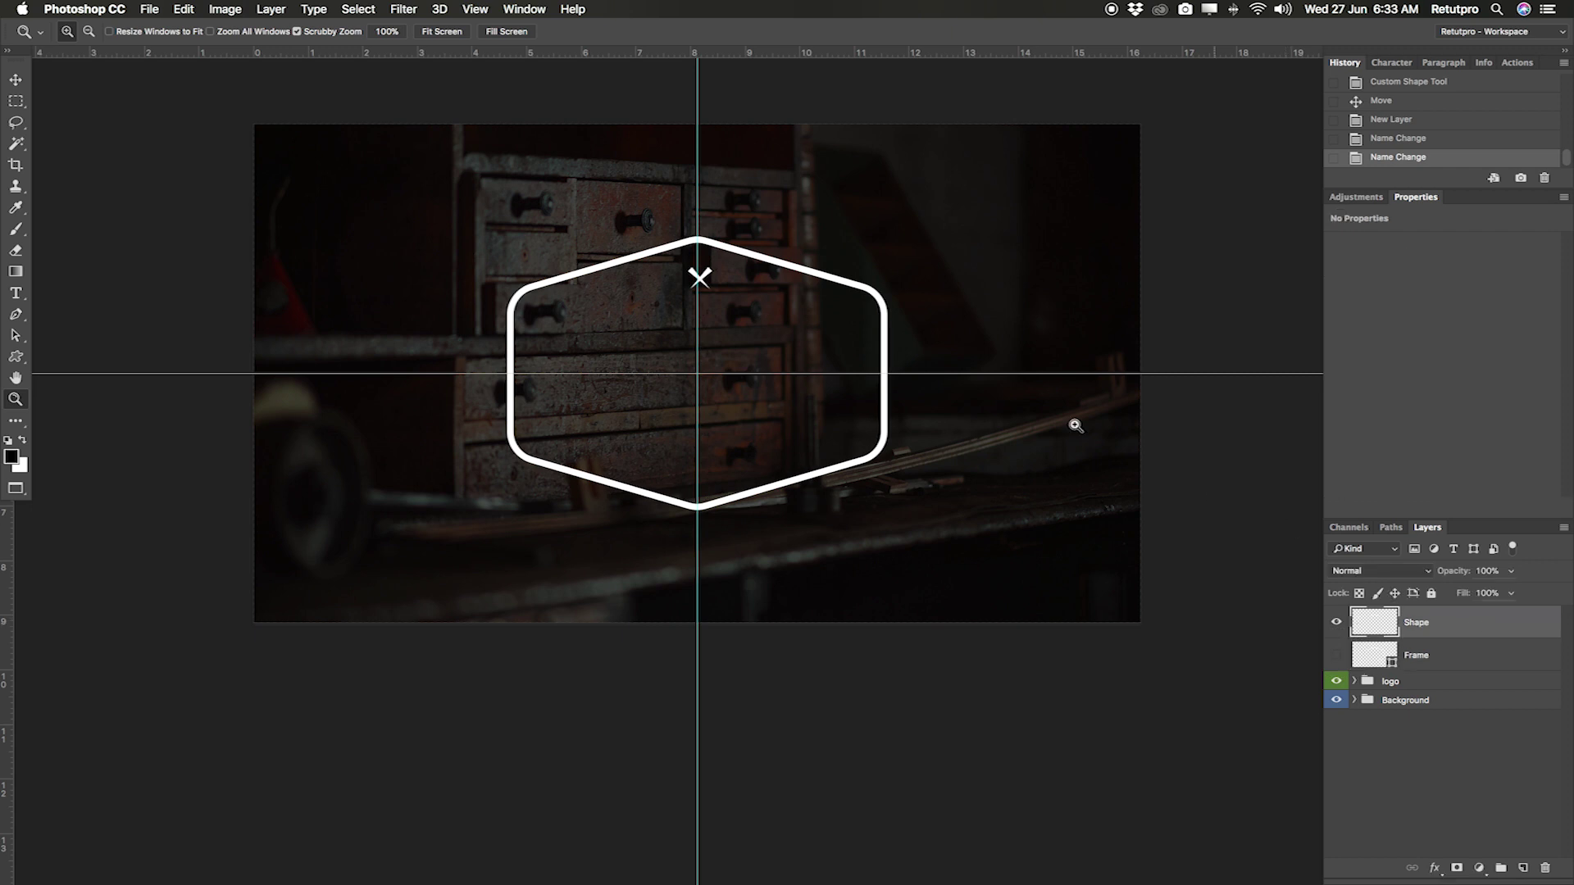
click(716, 264)
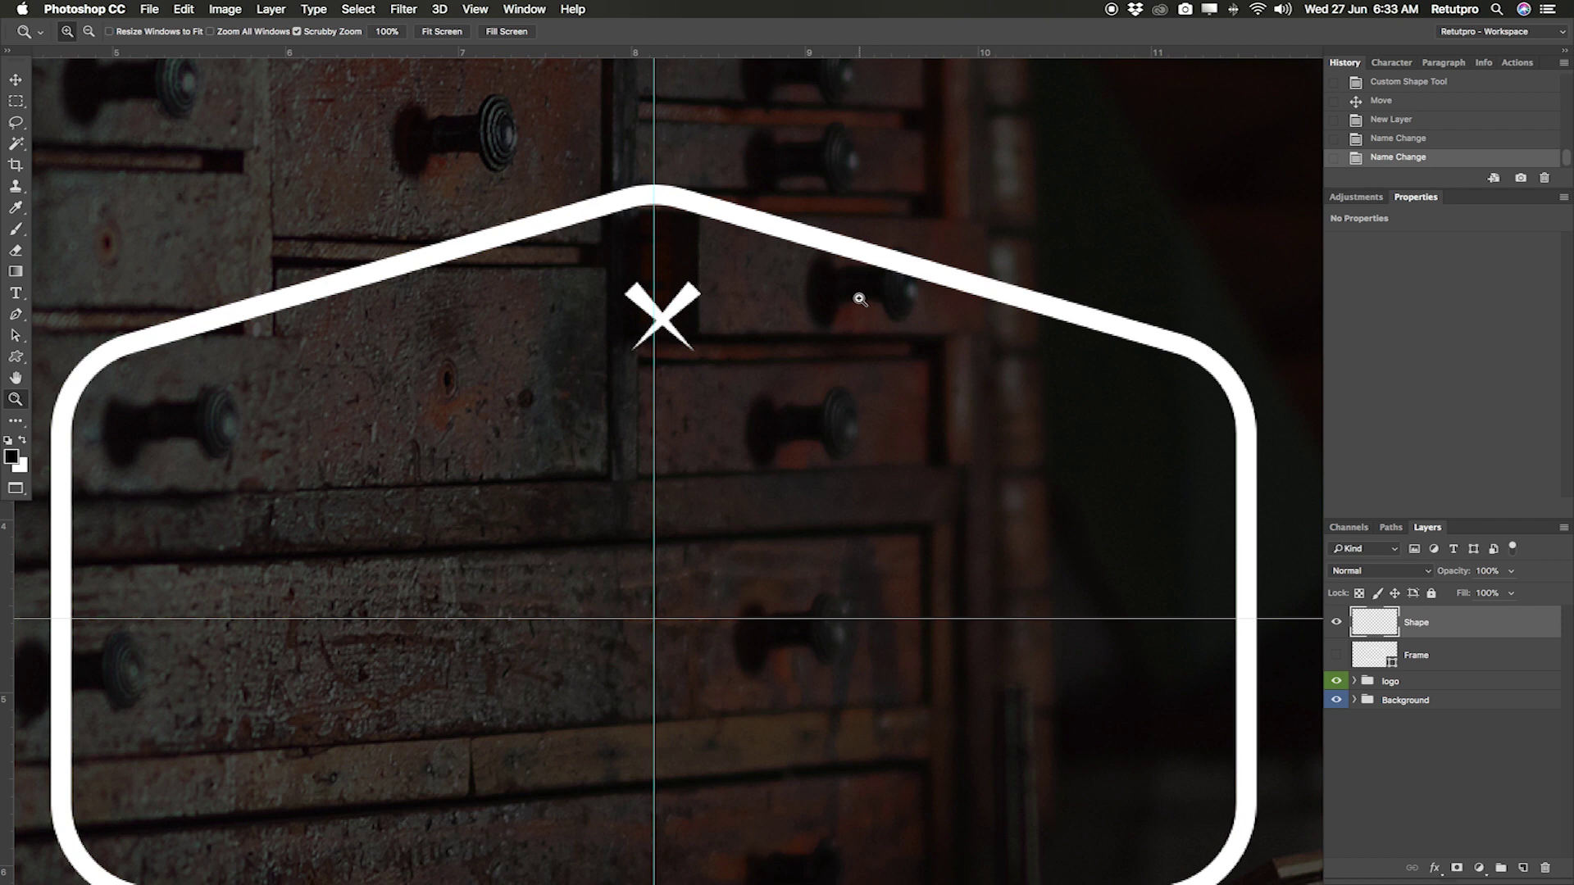
key(p)
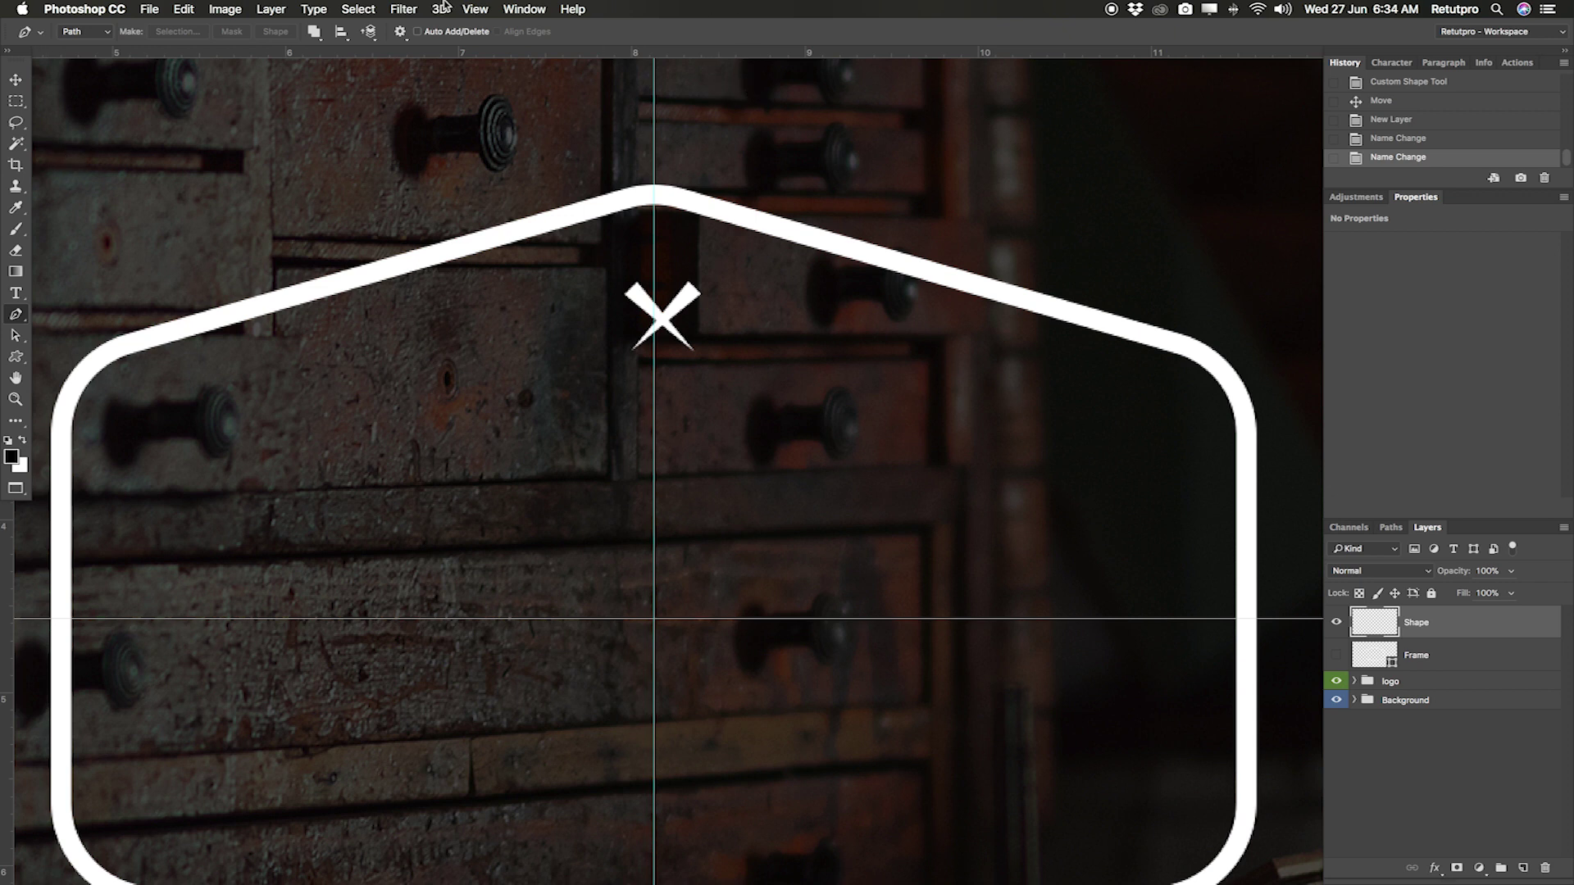
click(475, 9)
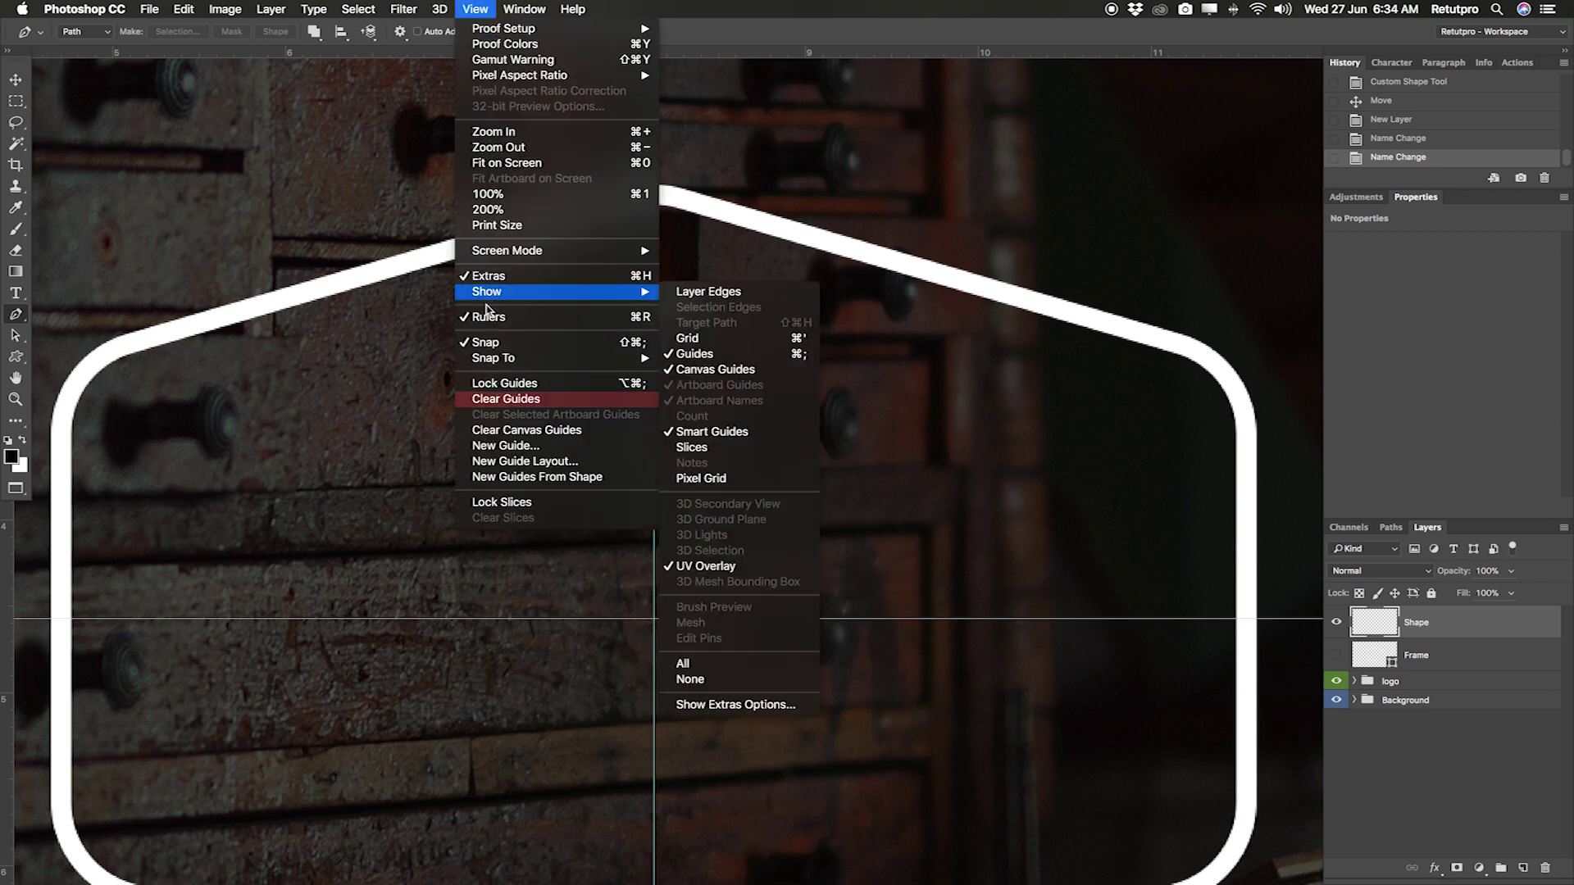
key(Escape)
drag(776, 52, 803, 589)
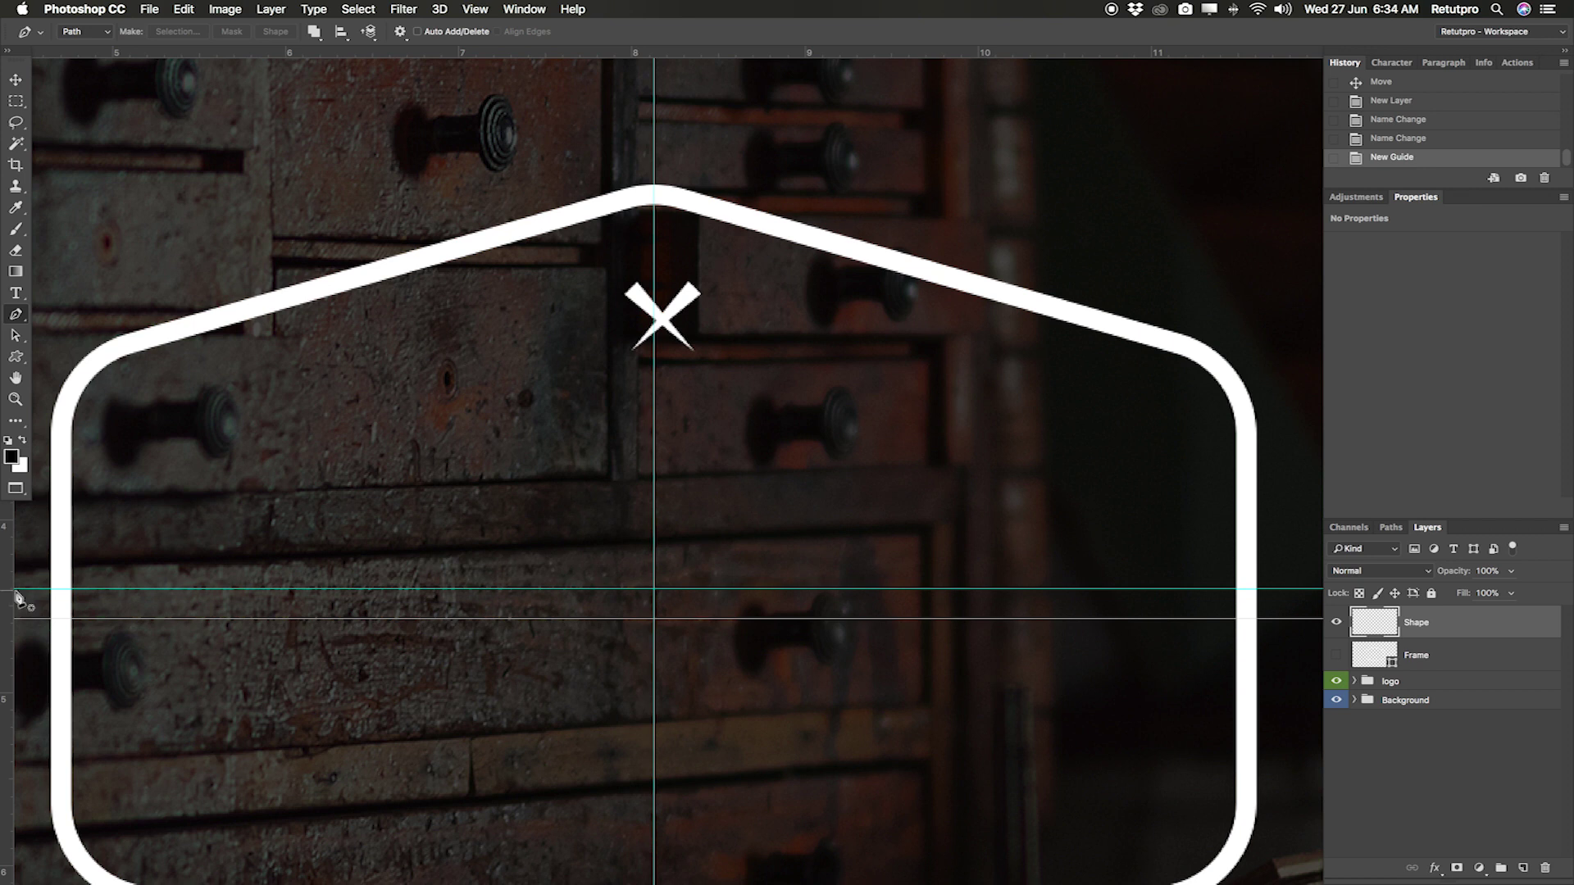
drag(760, 53, 762, 571)
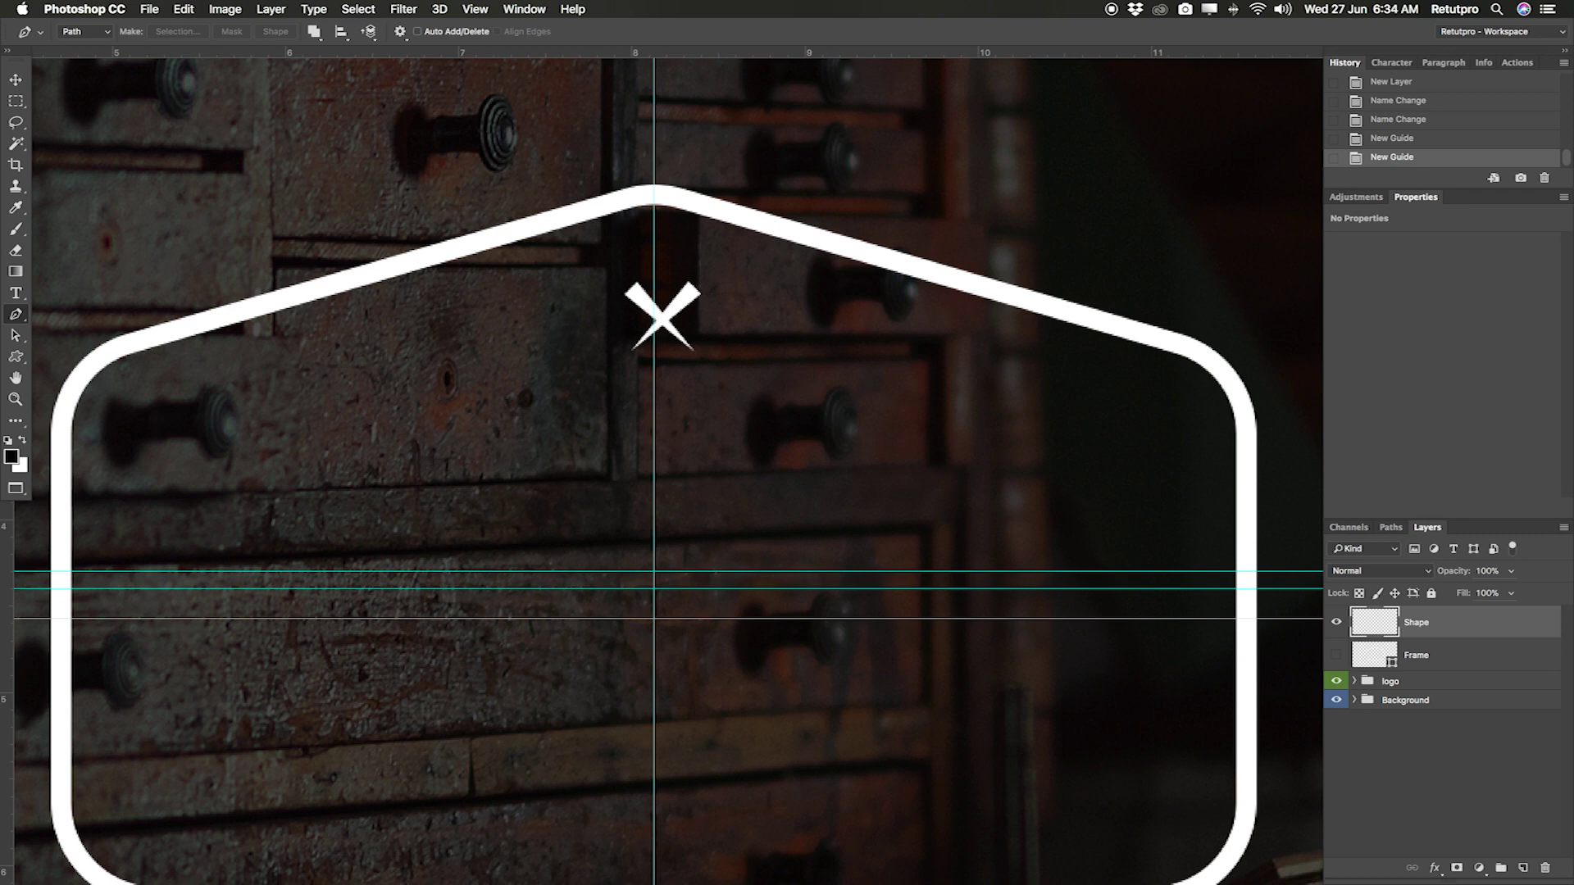
drag(12, 574, 748, 547)
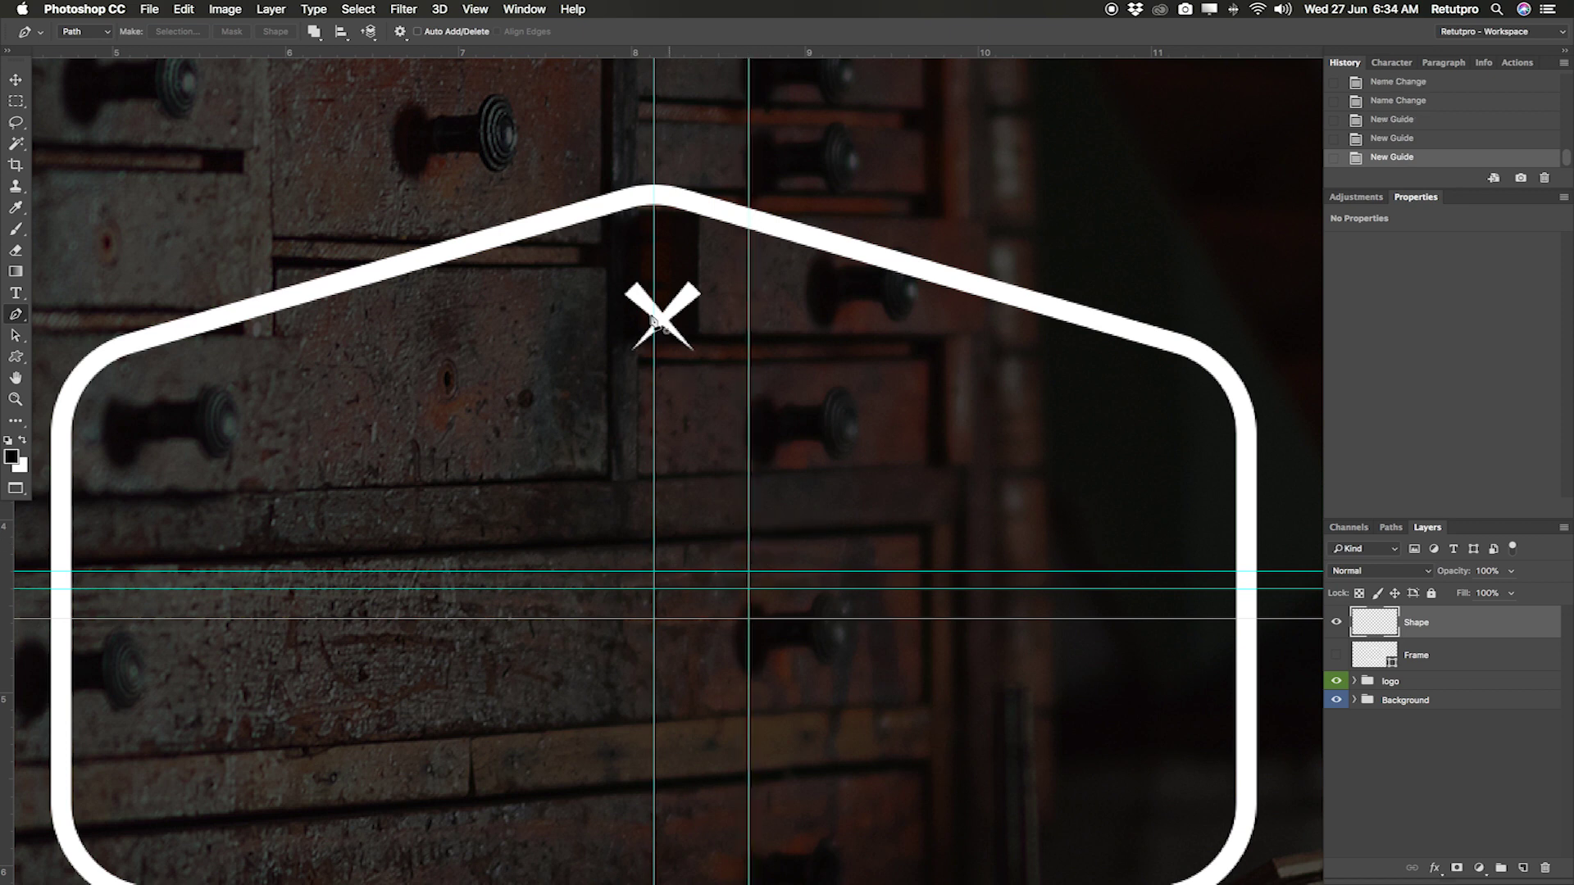
drag(500, 54, 765, 581)
key(v)
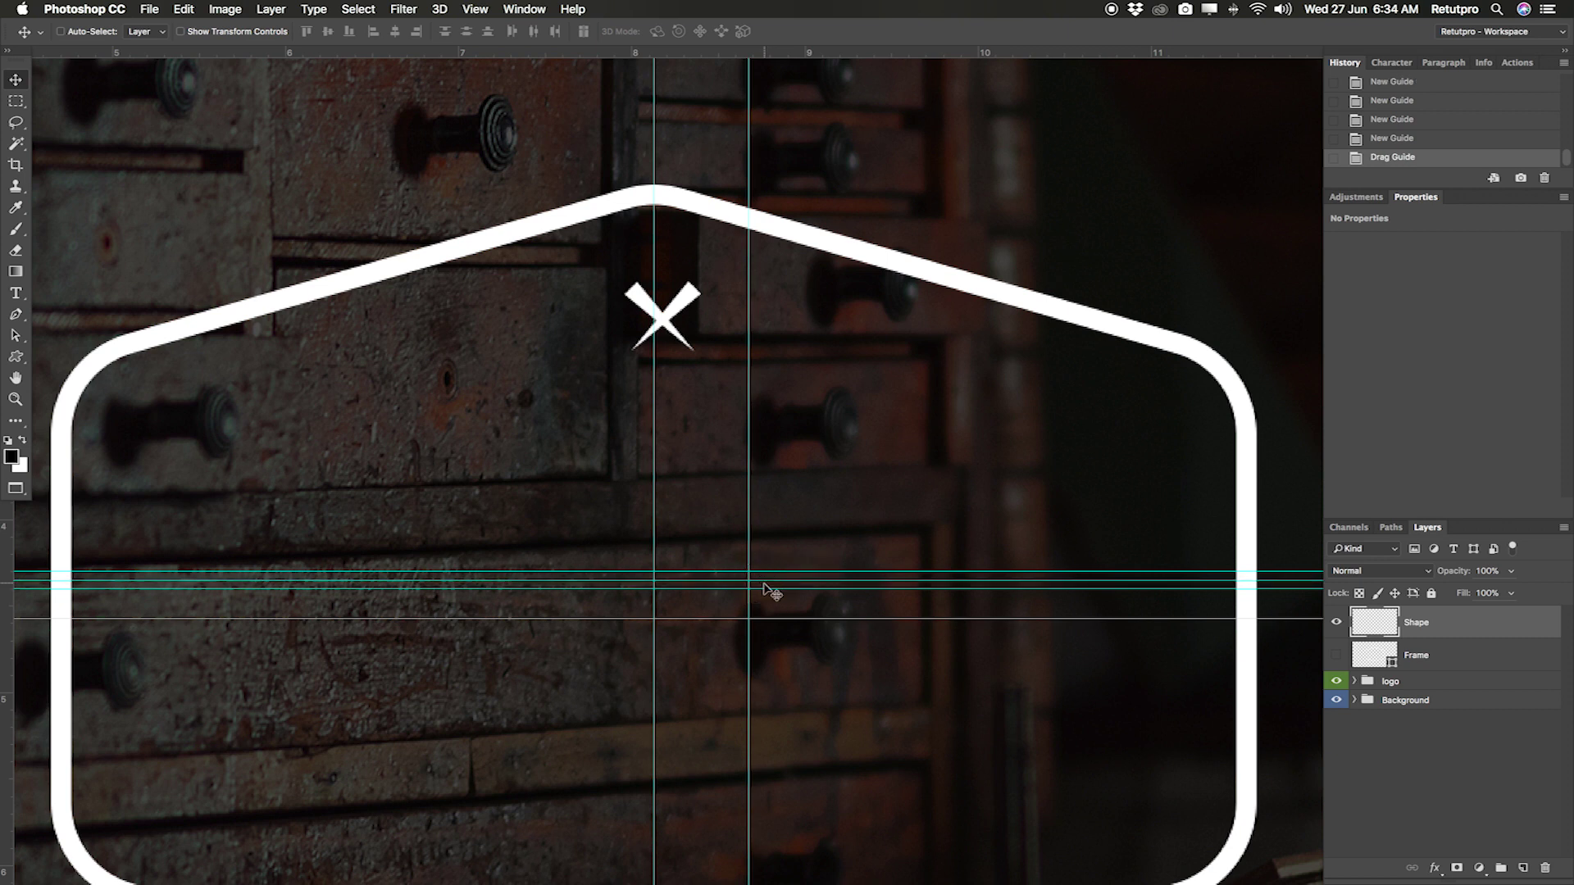
Draw a closed triangular Pen path on the guides, with its short side on the vertical centre line and its tip pointing right
key(p)
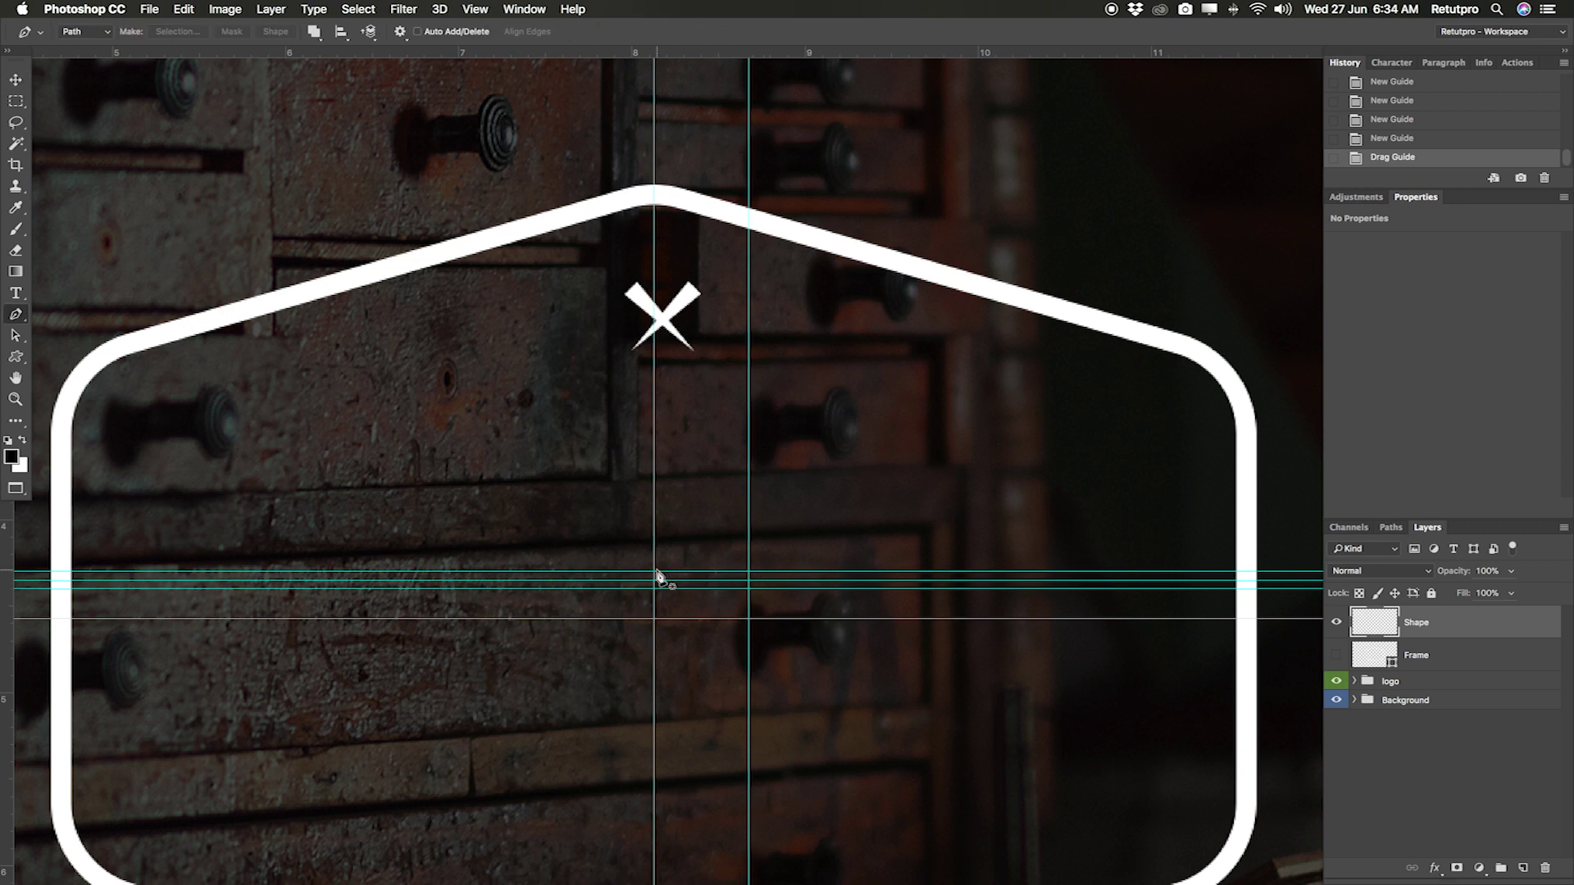
key(z)
drag(701, 570, 746, 572)
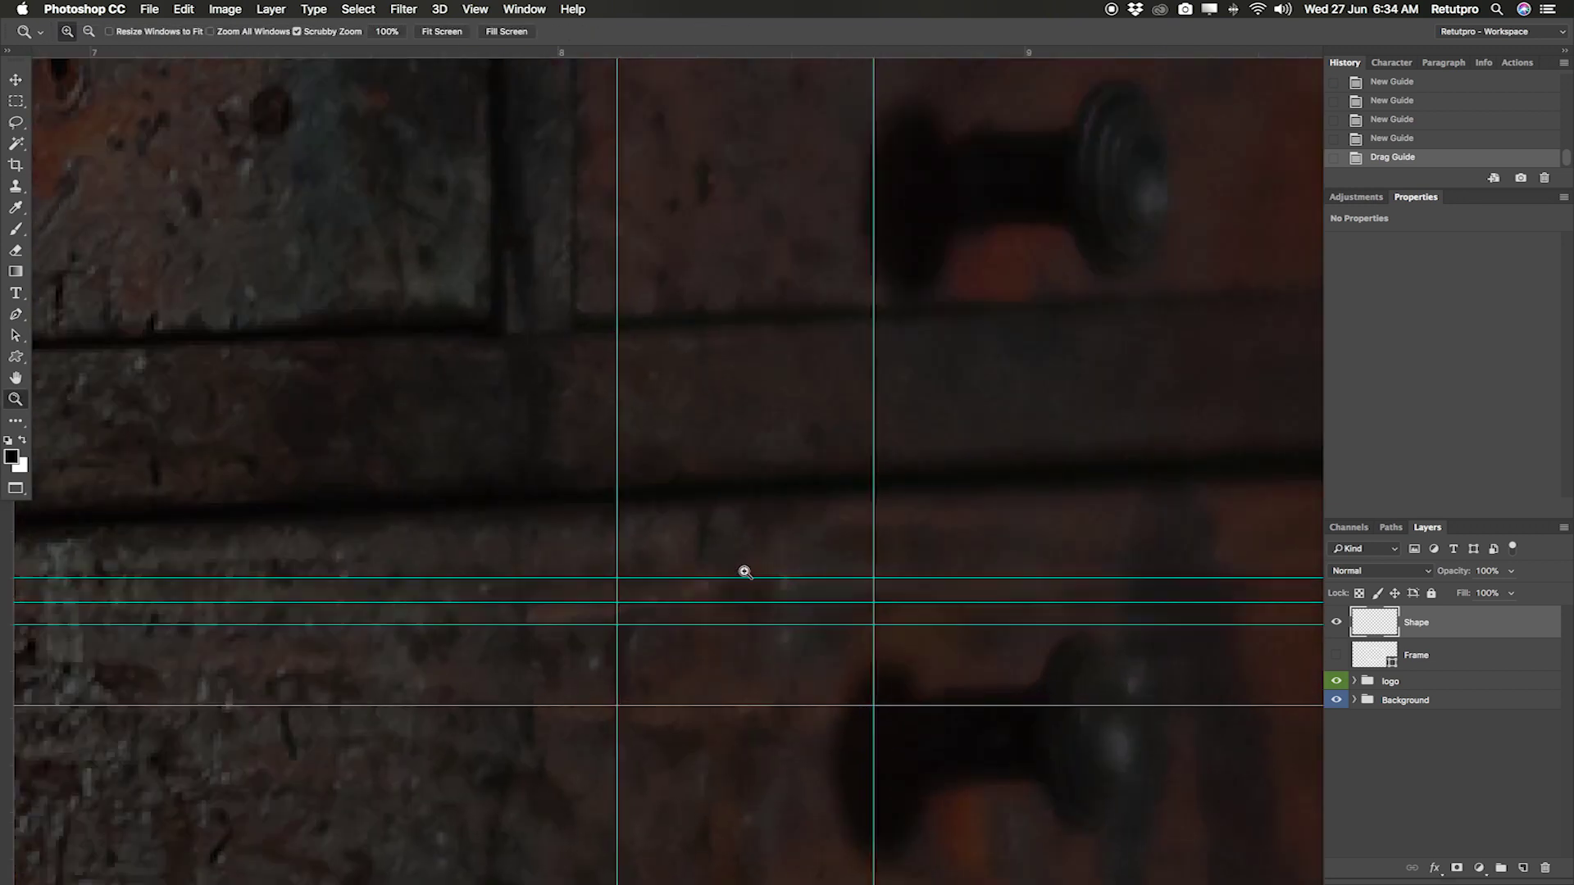
key(p)
click(617, 579)
click(617, 624)
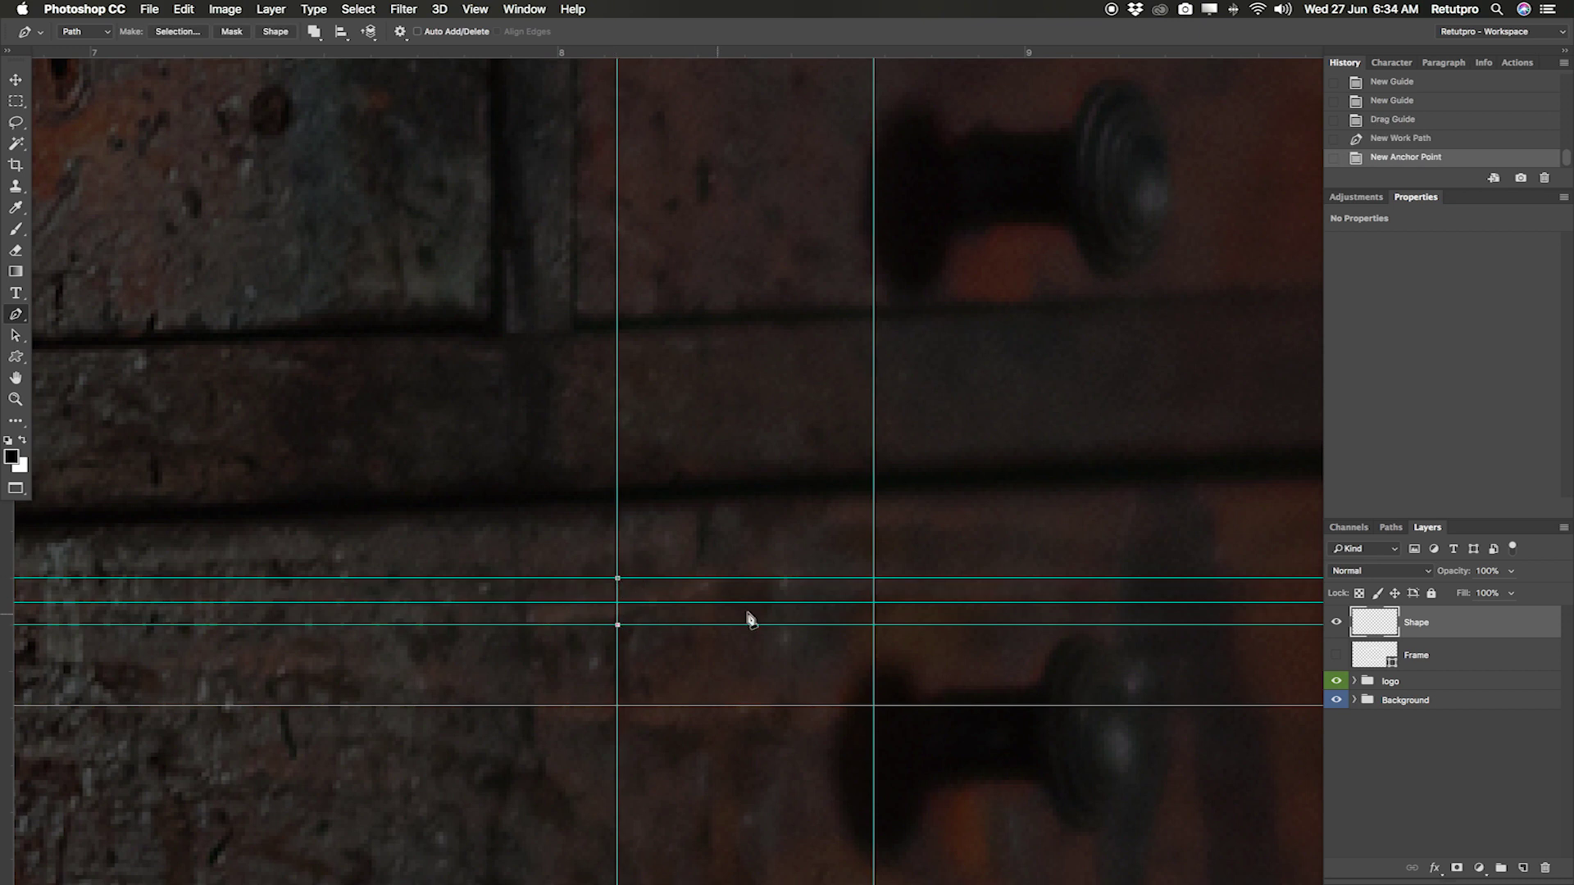
click(874, 603)
click(617, 578)
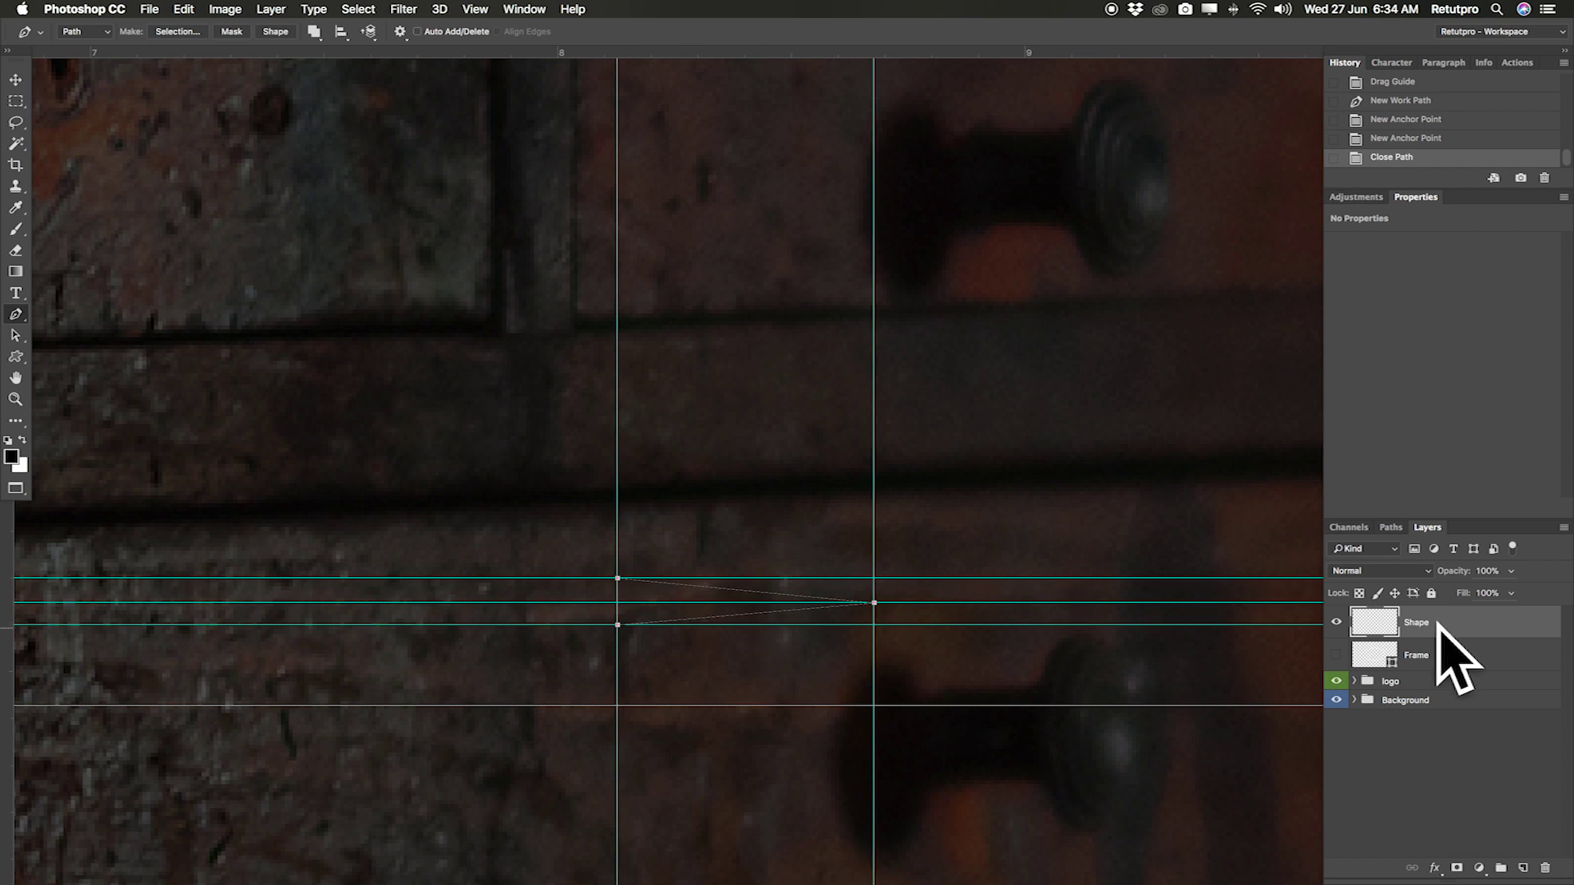
Turn the closed triangular path into a selection
right_click(668, 602)
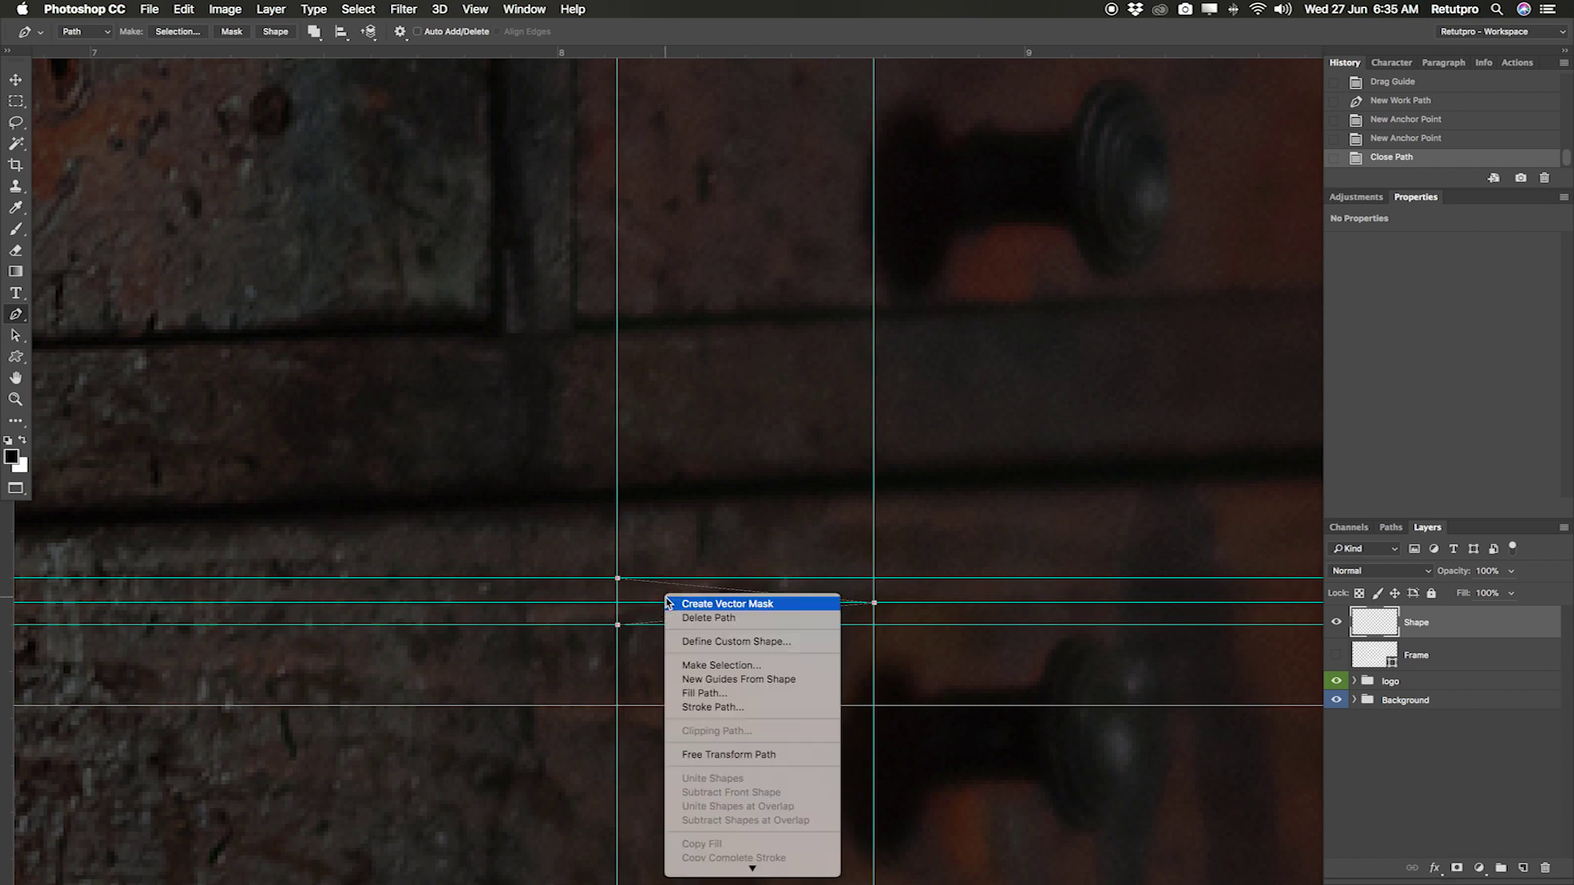
click(705, 665)
click(669, 365)
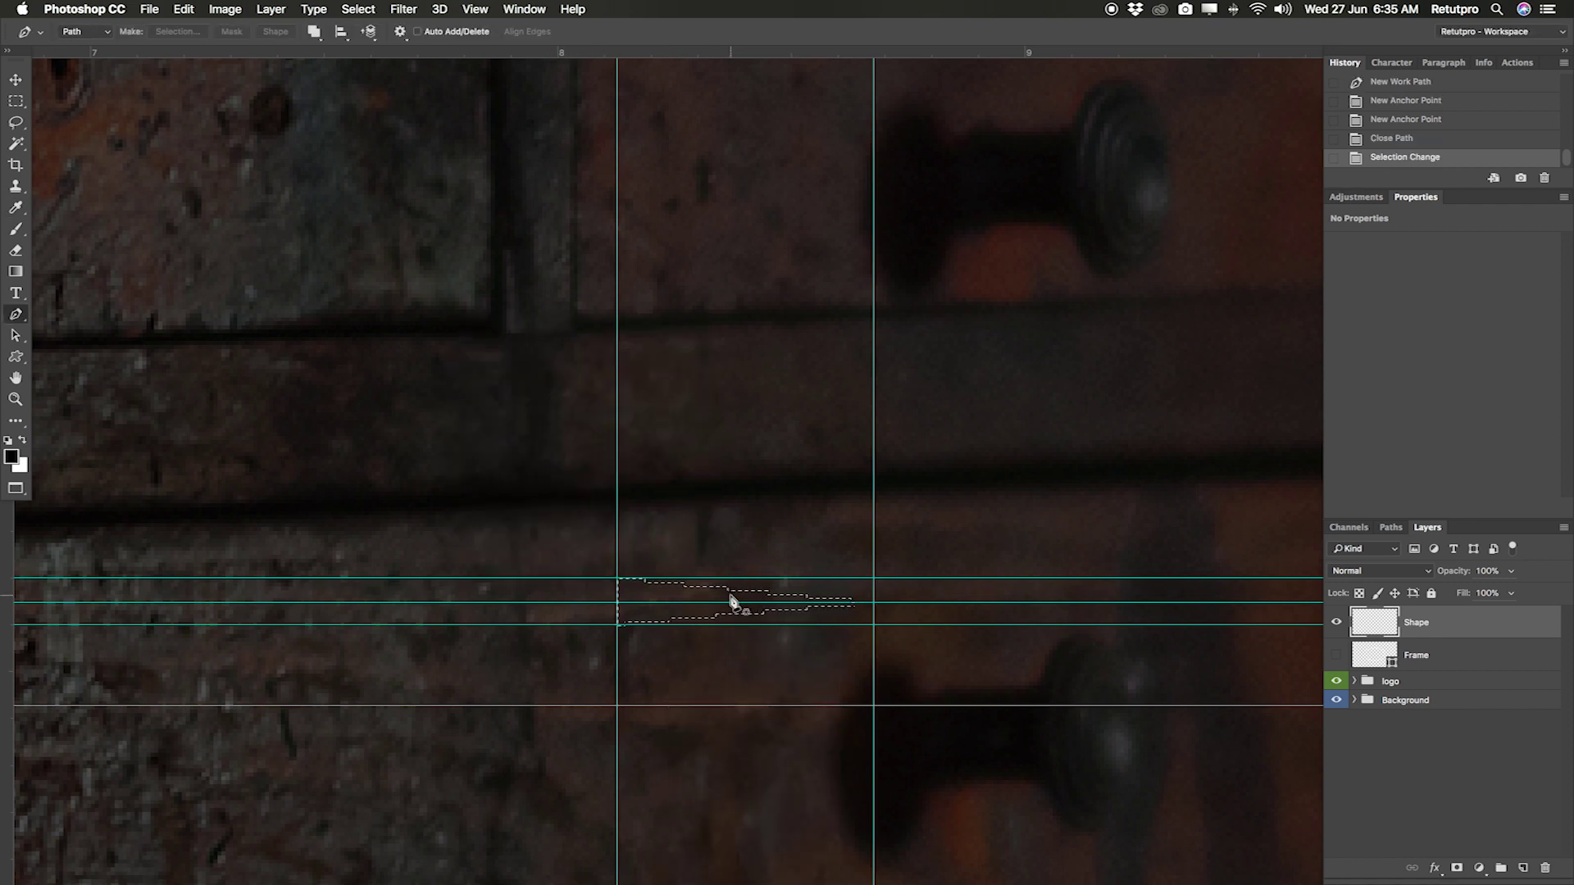
Fill the triangular selection with white on the Shape layer and clear the selection
key(m)
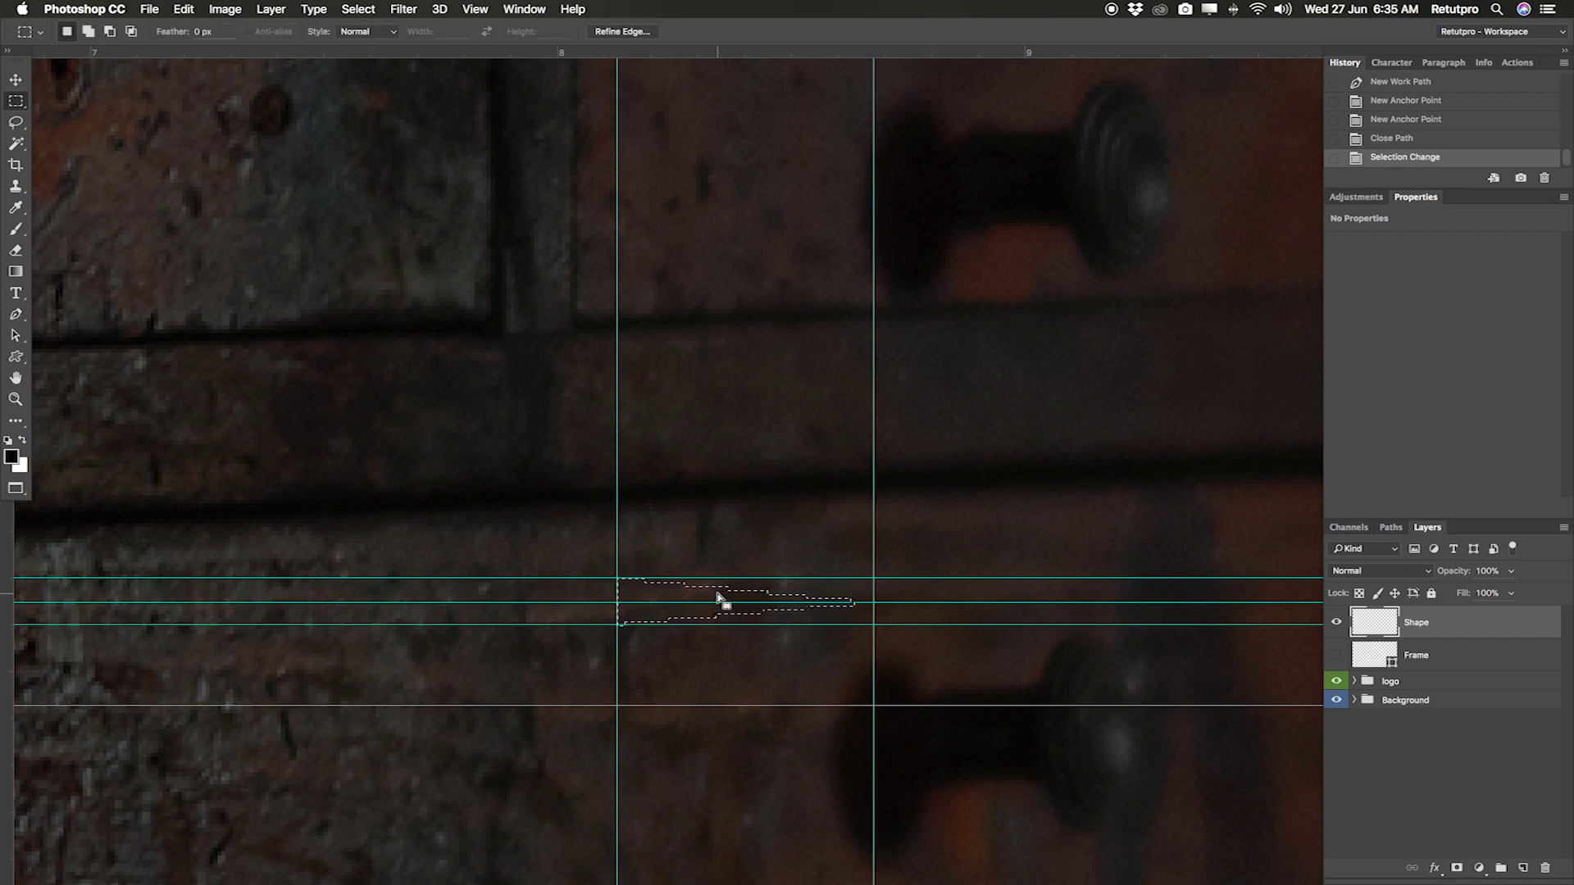
right_click(668, 597)
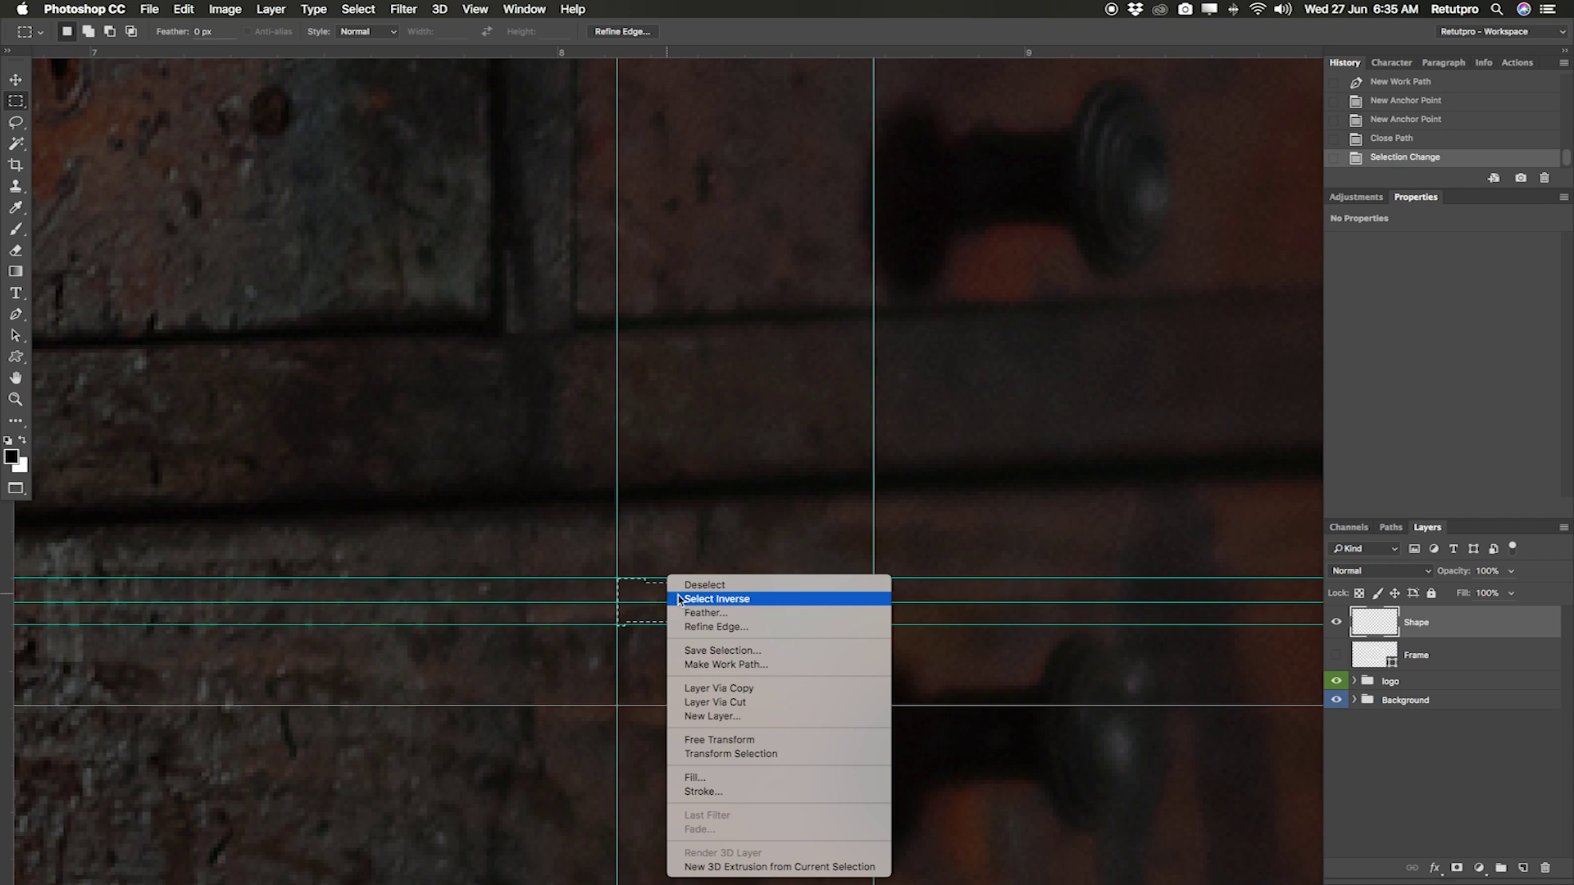
click(718, 780)
click(783, 381)
click(780, 480)
click(898, 382)
key(m)
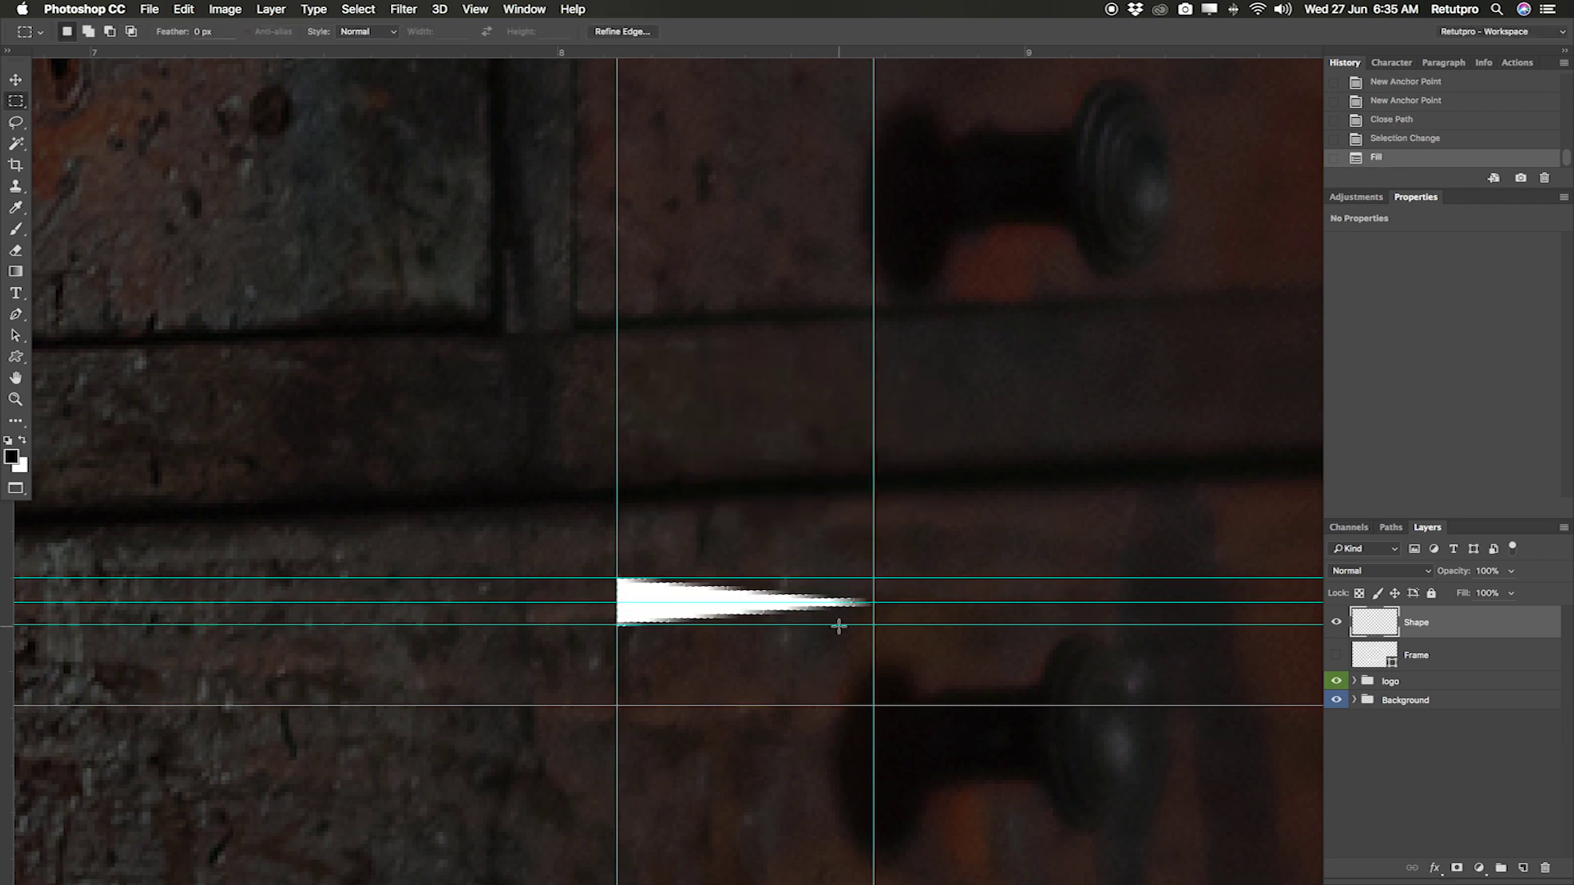
Remove the three horizontal construction guides and the extra vertical guide, keeping only the two centre guides
key(z)
drag(830, 591, 777, 501)
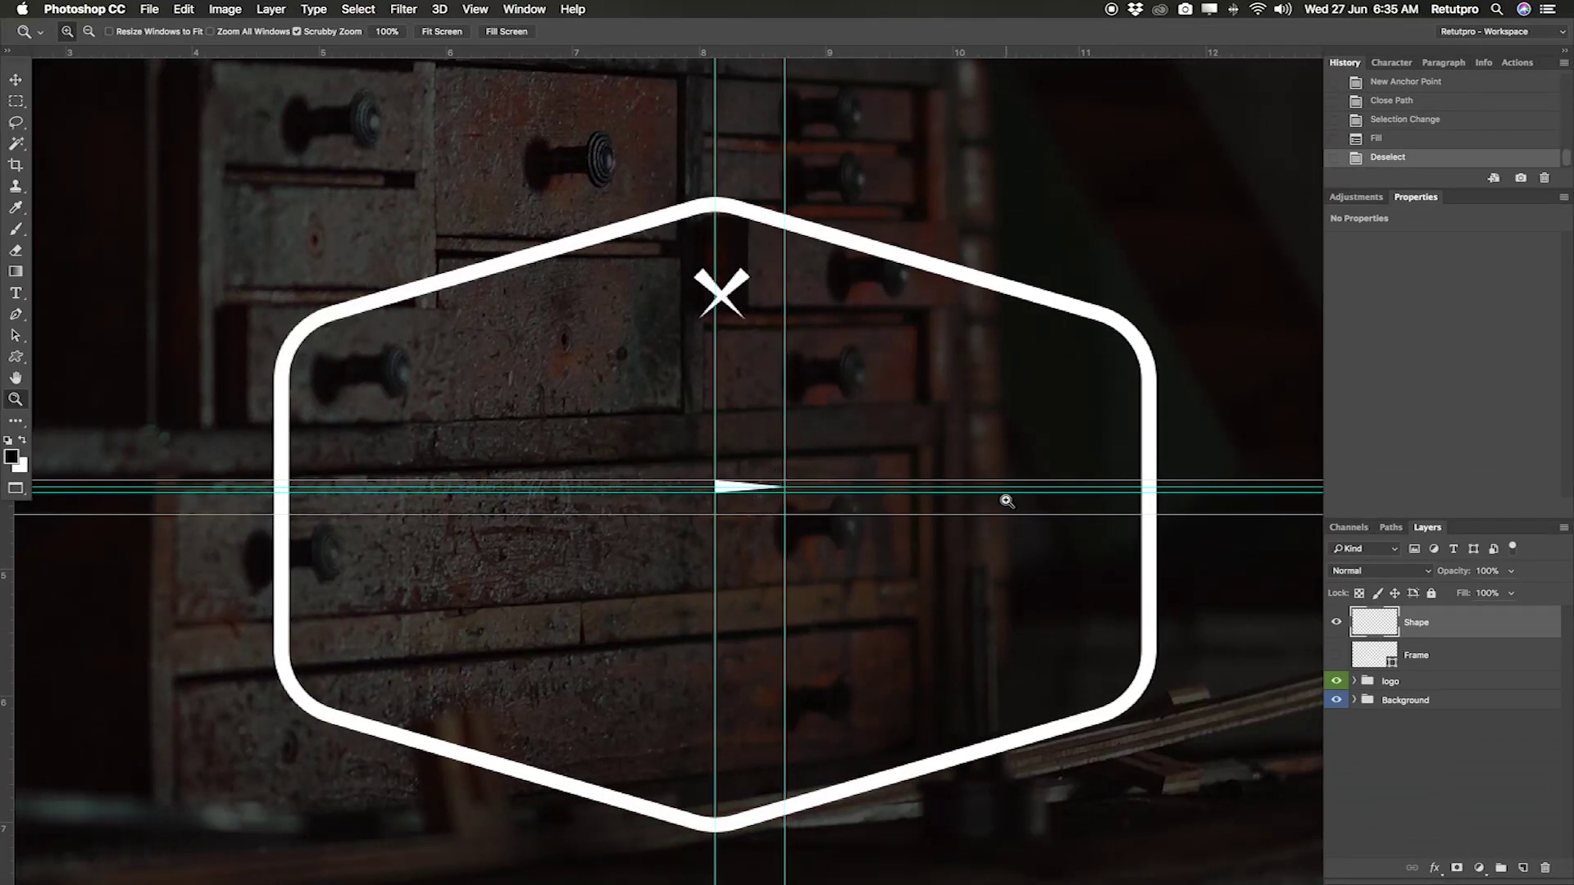
scroll(907, 456, up, 1)
click(22, 81)
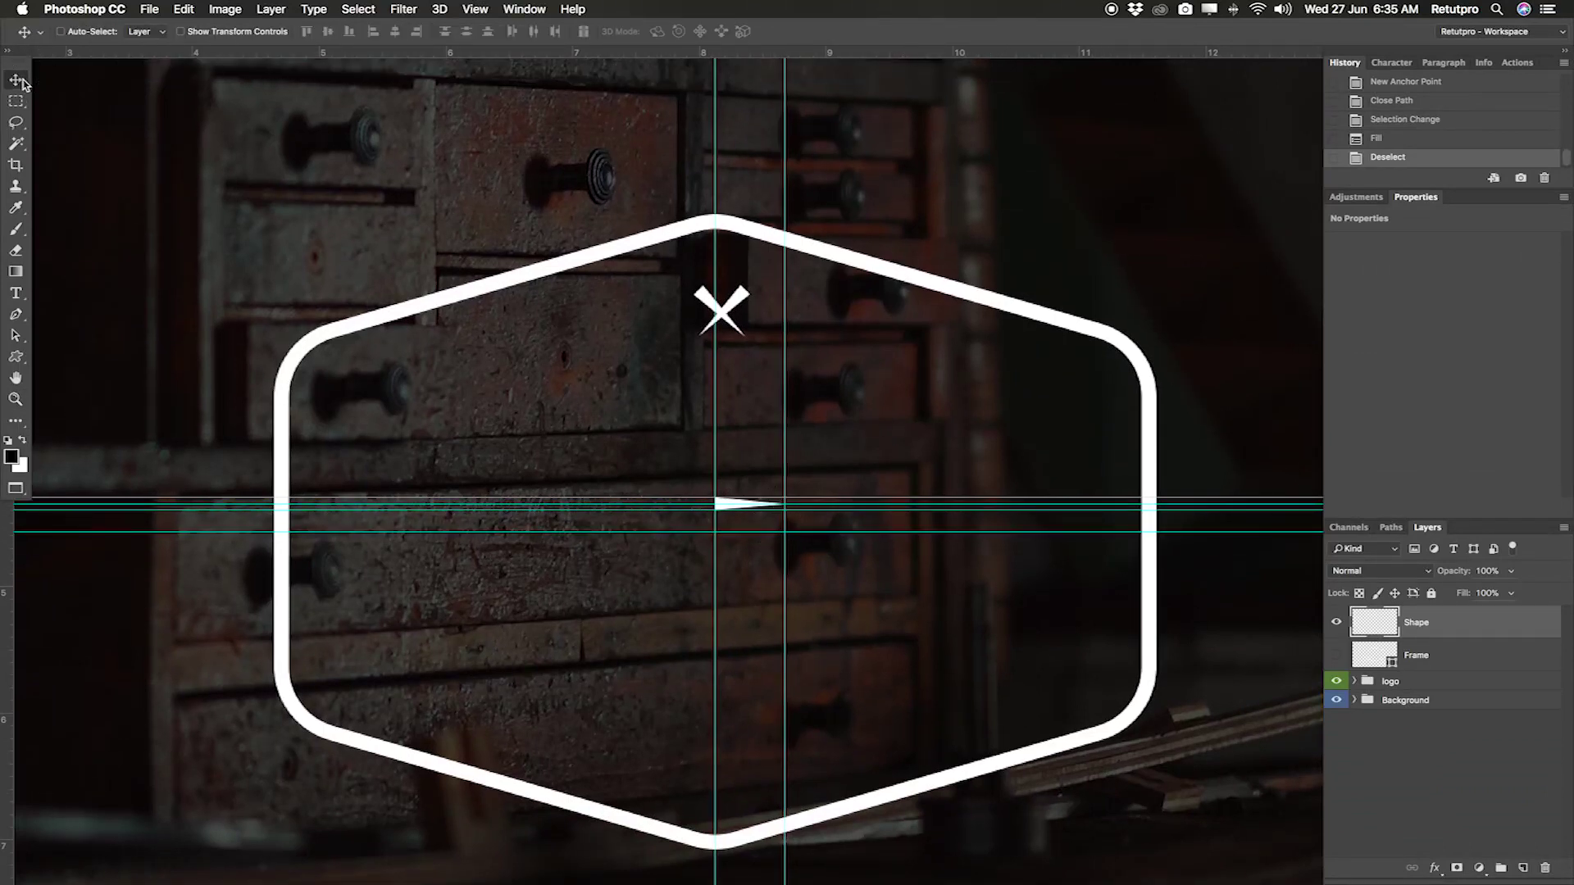
drag(621, 502, 625, 20)
drag(687, 500, 687, 25)
drag(651, 509, 705, 25)
drag(783, 162, 33, 187)
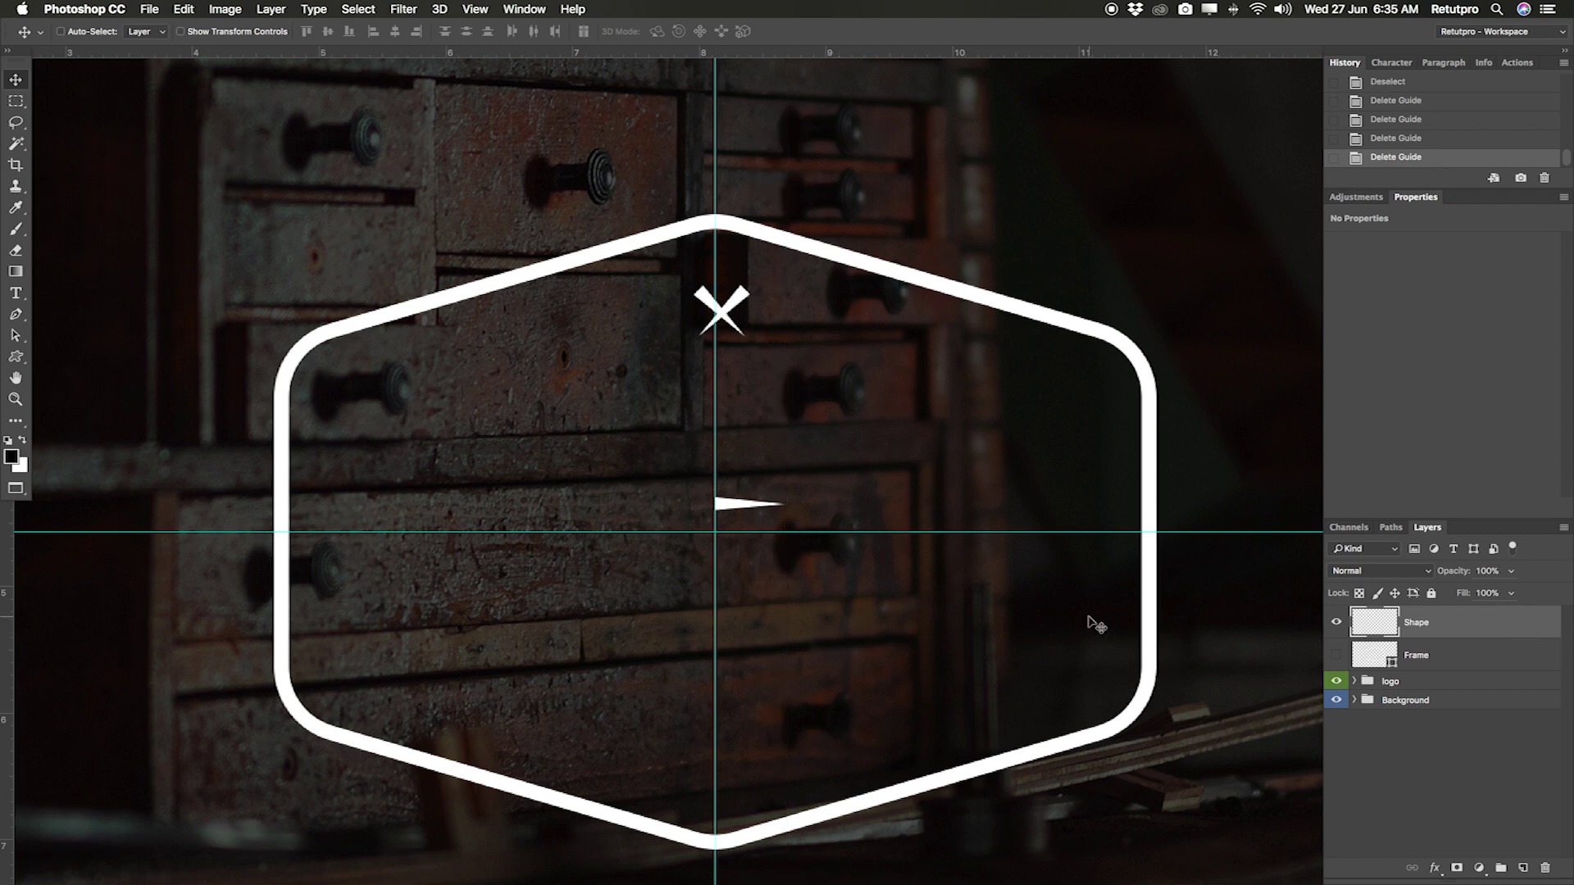
Move the white spike onto the original crossed spikes and rotate it diagonally, tip down to the right, to match
drag(810, 515, 789, 302)
key(super+t)
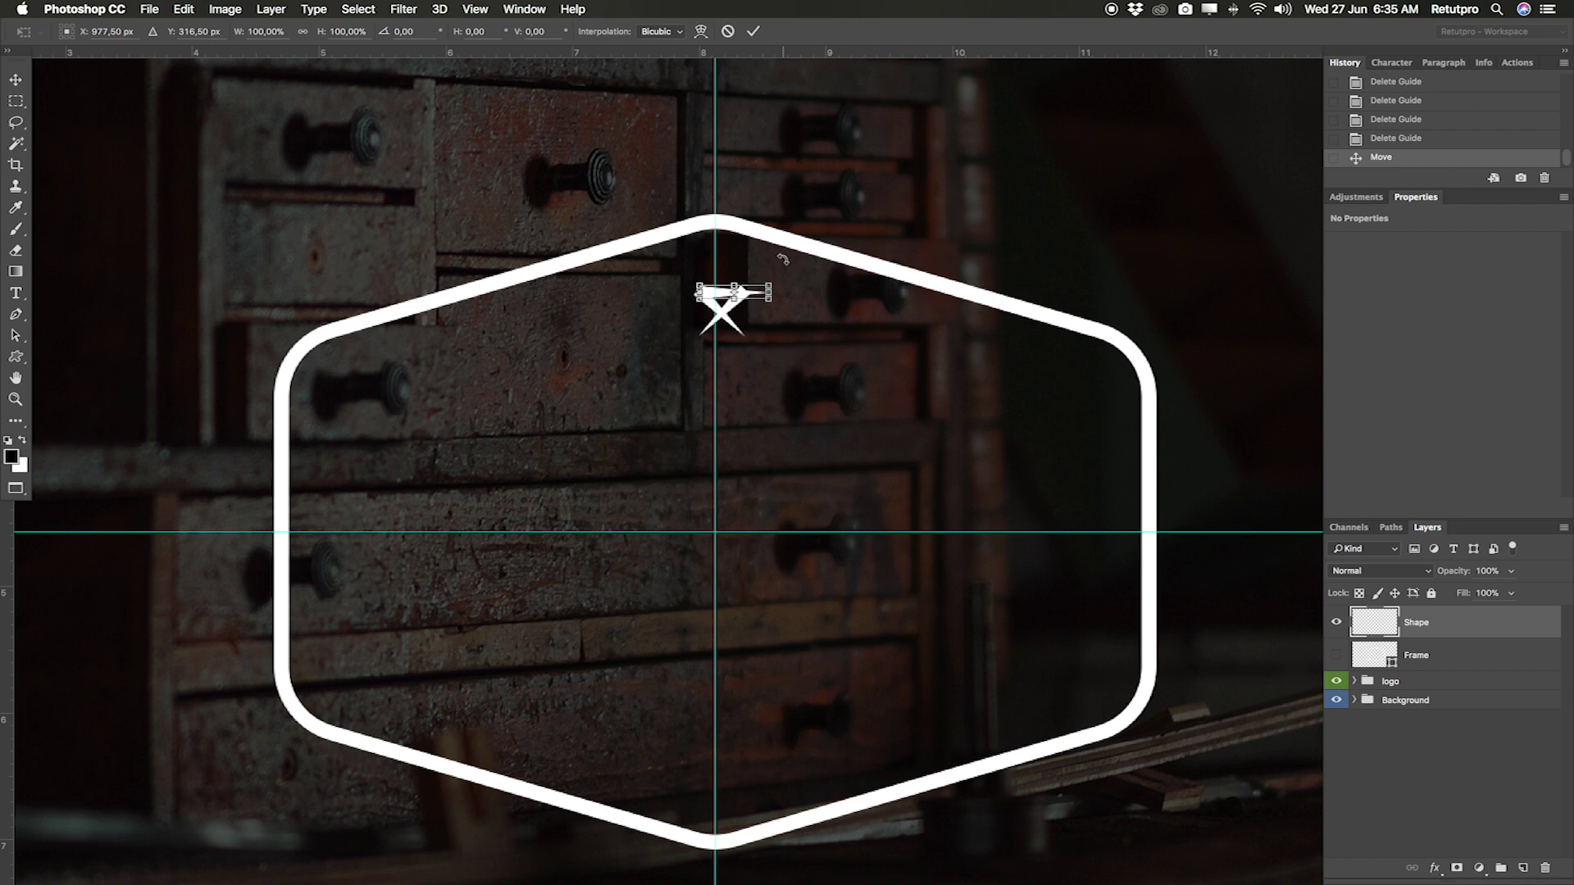
drag(783, 262, 726, 318)
key(Return)
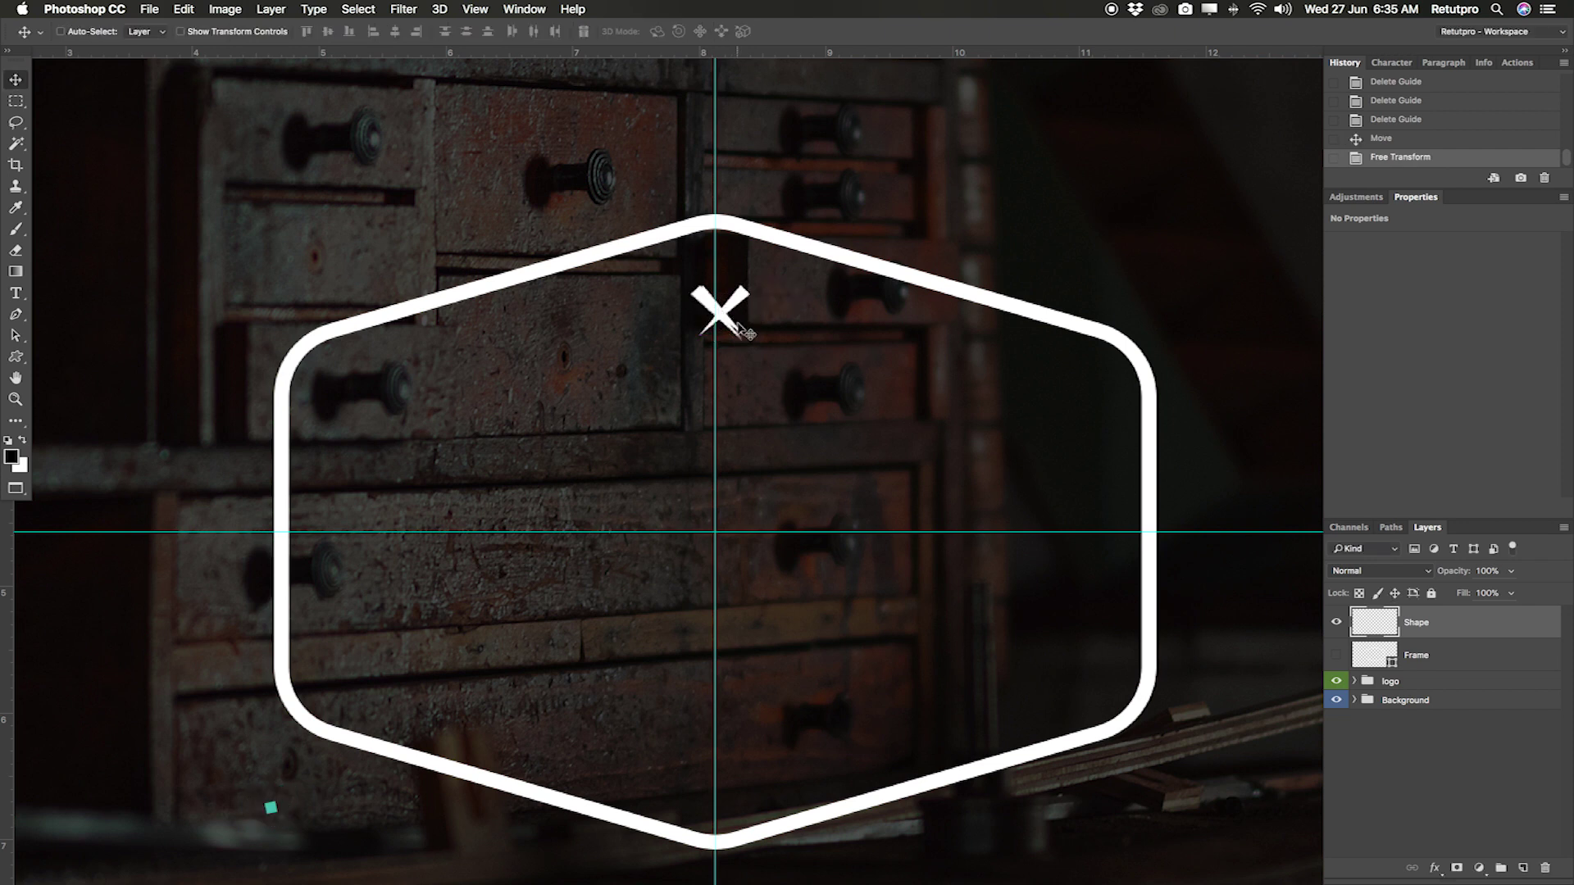
Duplicate the spike layer, rotate the copy to the opposite diagonal, and cross it over the first spike
key(super)
key(super+j)
drag(741, 336, 851, 392)
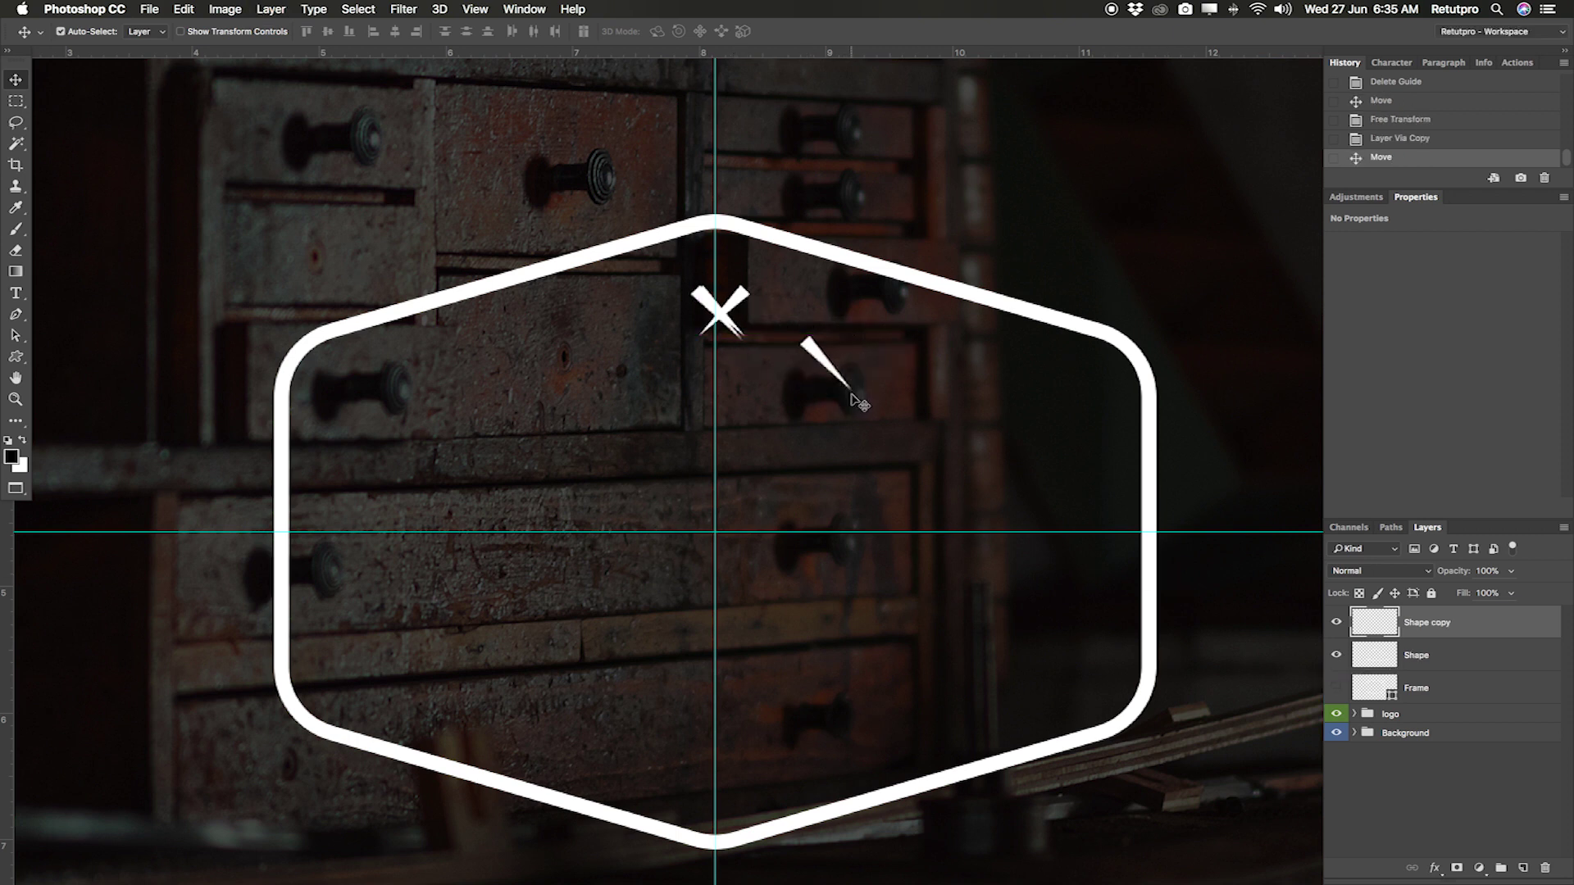
key(super+t)
mouse_move(861, 402)
mouse_down()
mouse_move(896, 394)
mouse_move(871, 406)
mouse_up()
drag(836, 352, 745, 304)
key(Return)
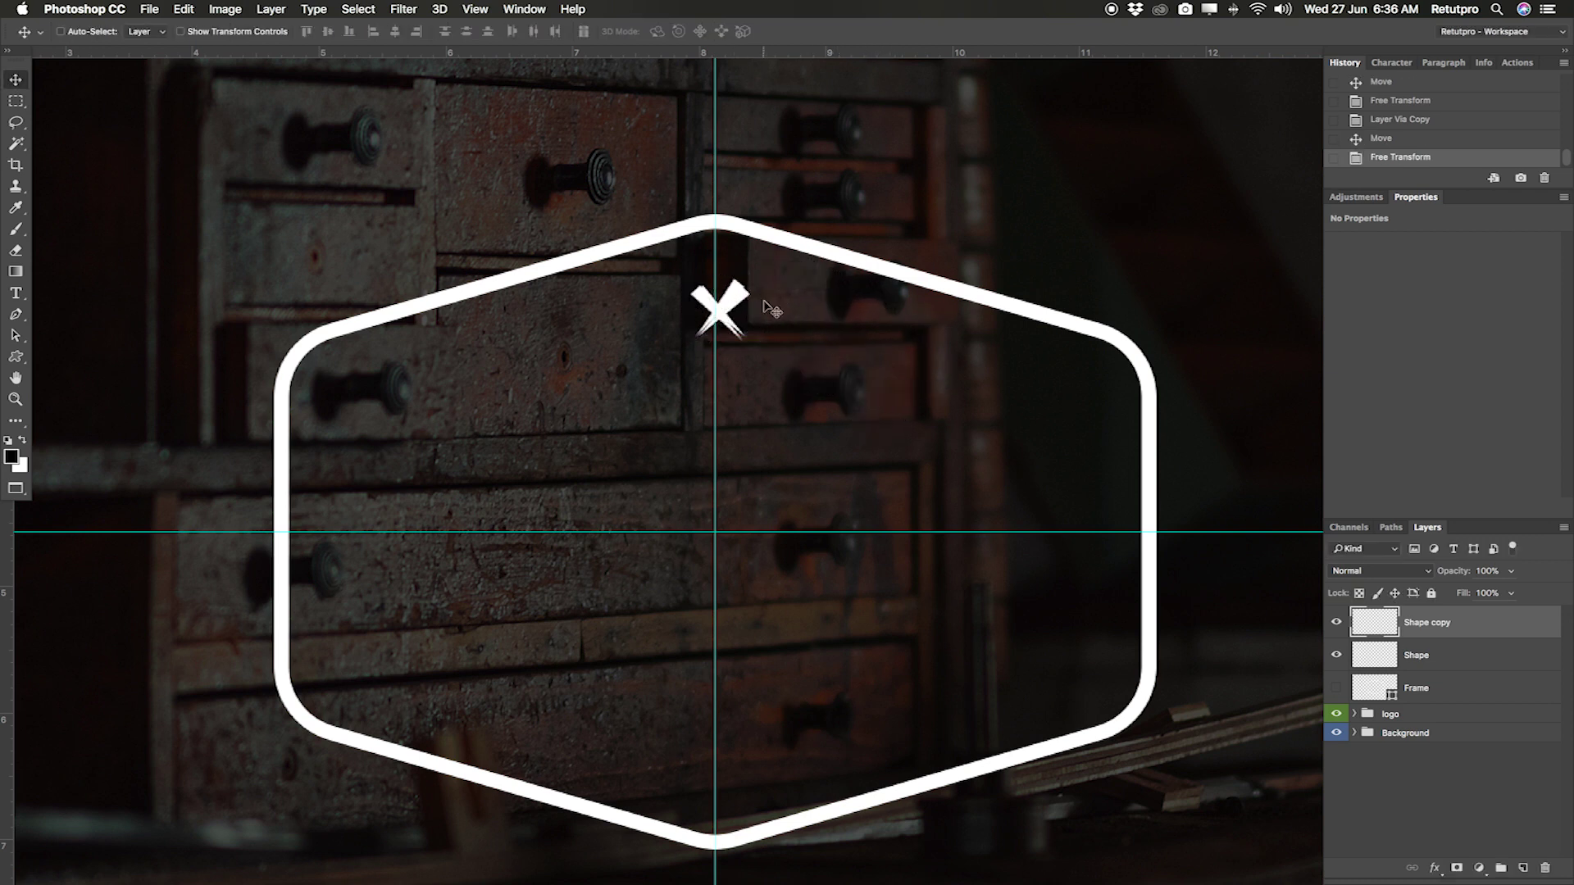
Hide the original Spike Top group inside the logo group, and reposition the Shape layer's spike near the centre guide
click(1353, 714)
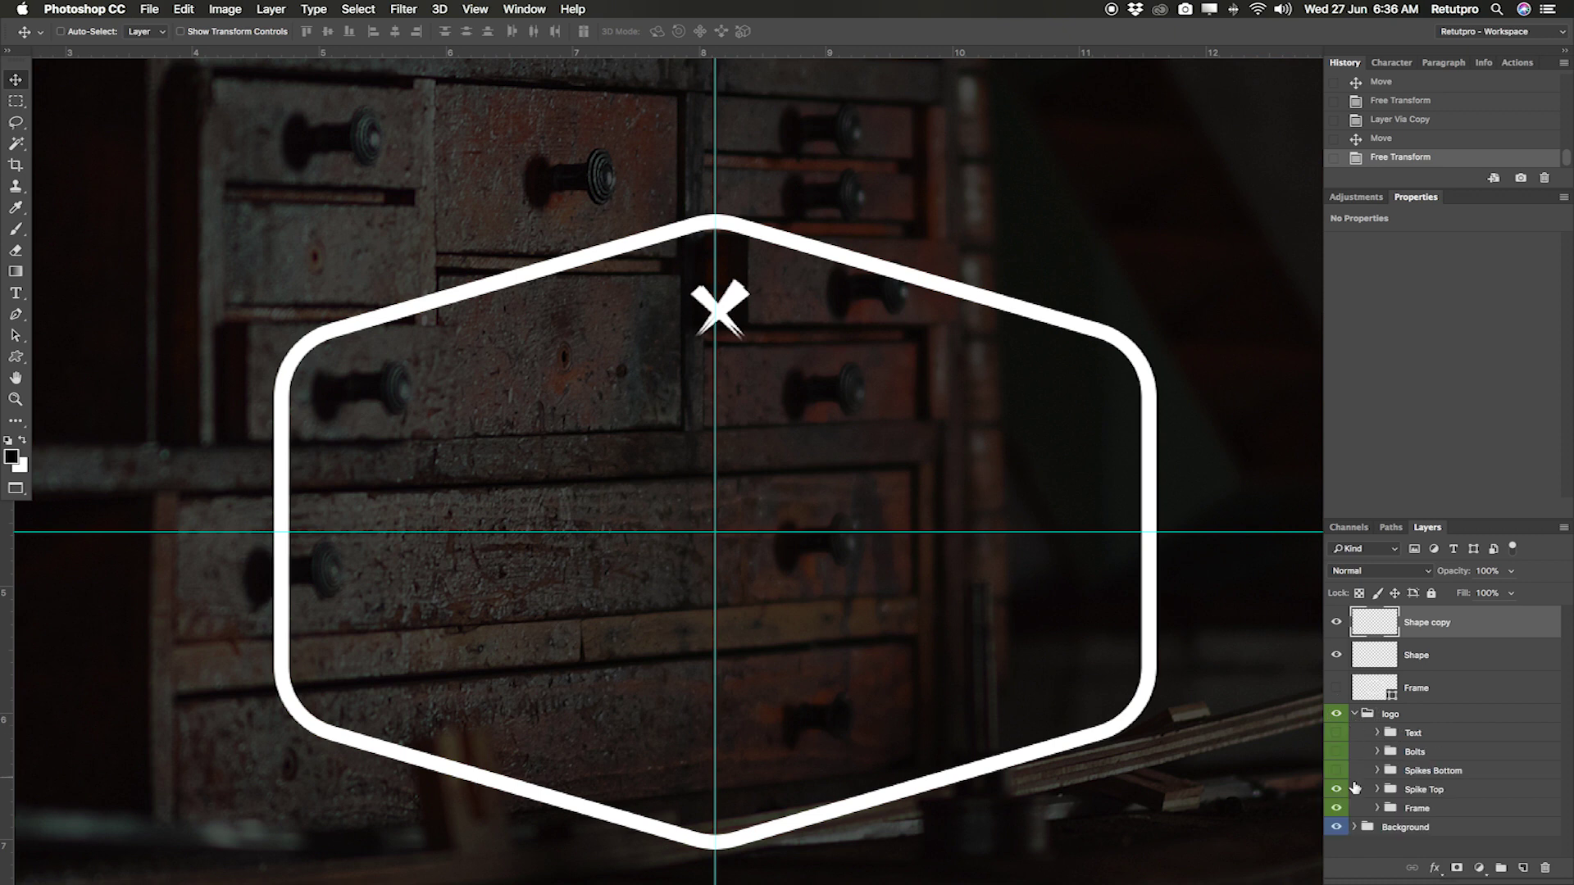
click(1337, 791)
click(1458, 655)
drag(823, 343, 867, 360)
Fine-tune the Shape copy spike's rotation and nudge it so the two spikes cross symmetrically on the centre guide
click(1472, 625)
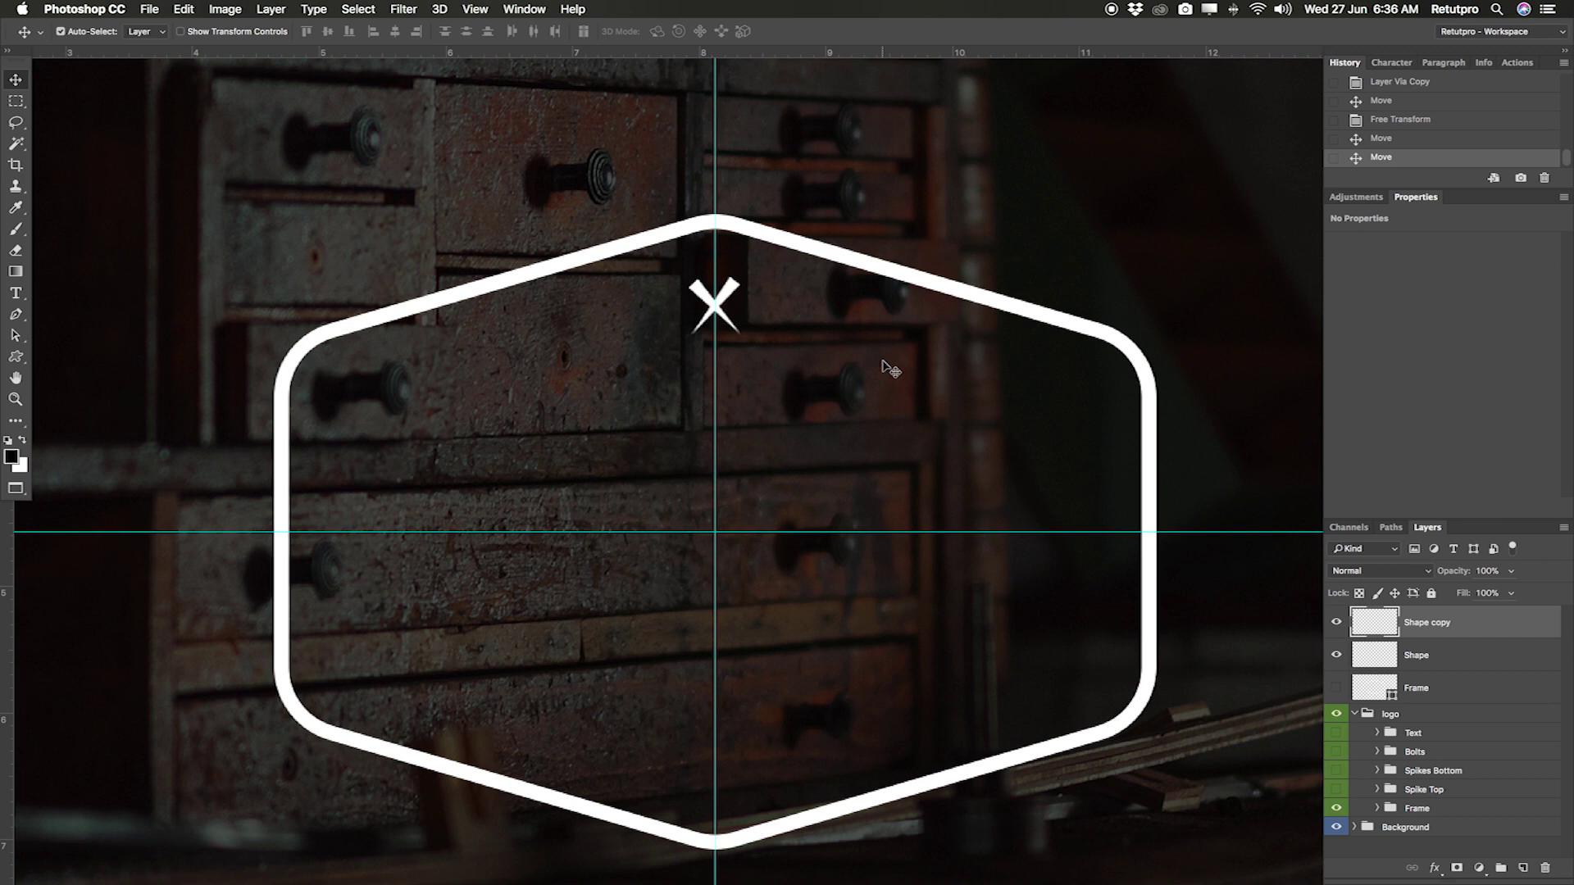
key(super+t)
drag(819, 309, 829, 326)
key(Return)
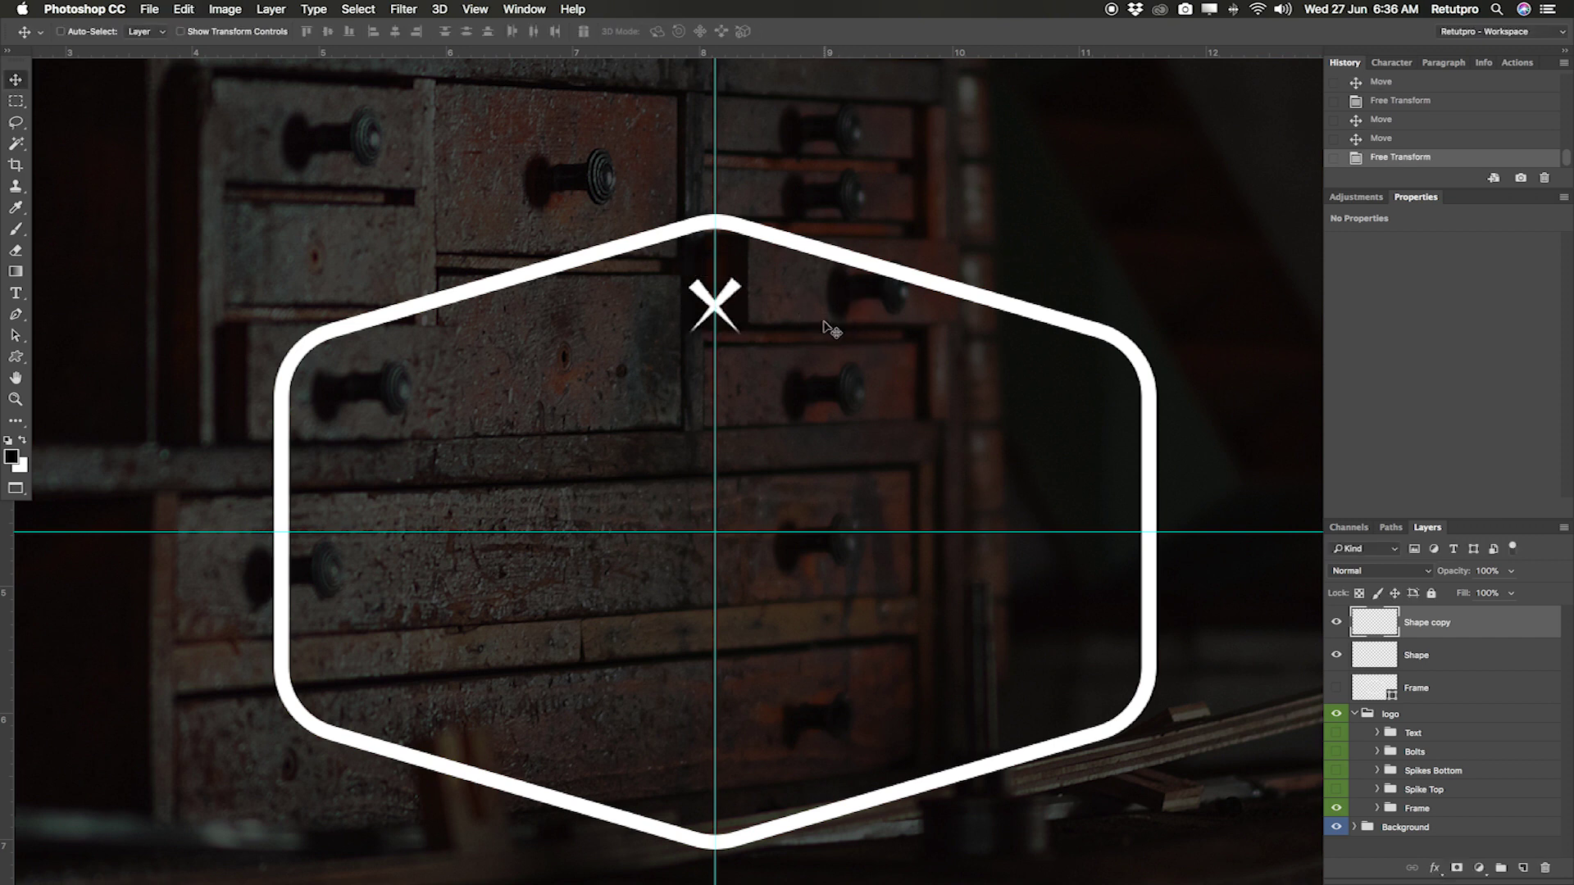
key(Left)
key(Left)
key(Left)
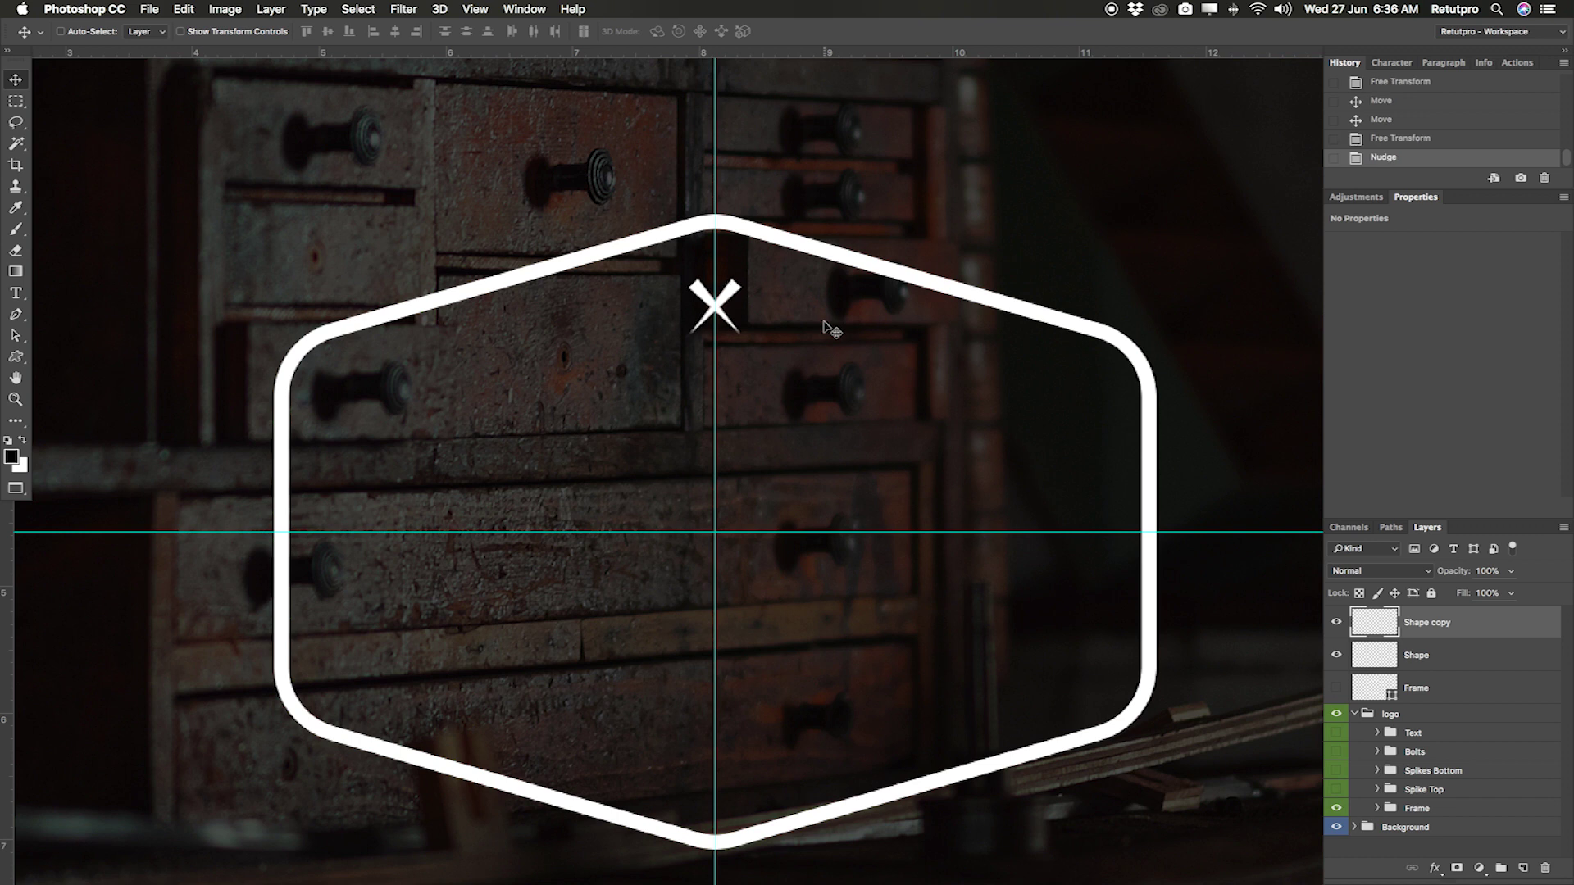
key(Left)
key(Left)
key(Left)
key(Left)
Shift both spike layers slightly upward together, and group them in a group named Spikes
shift+click(1502, 655)
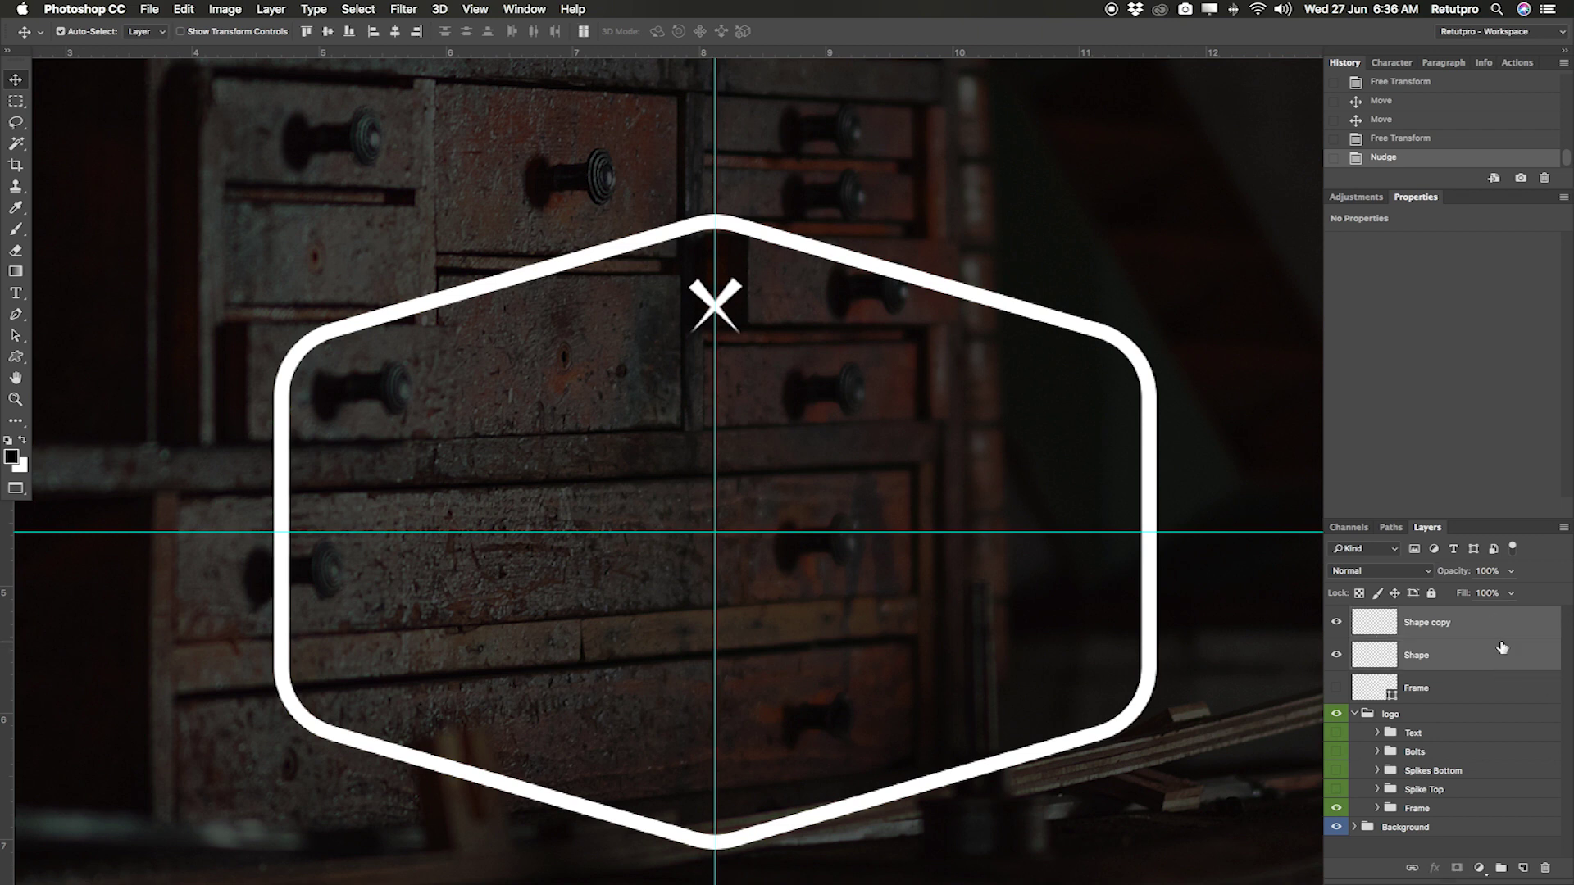
drag(867, 378, 871, 383)
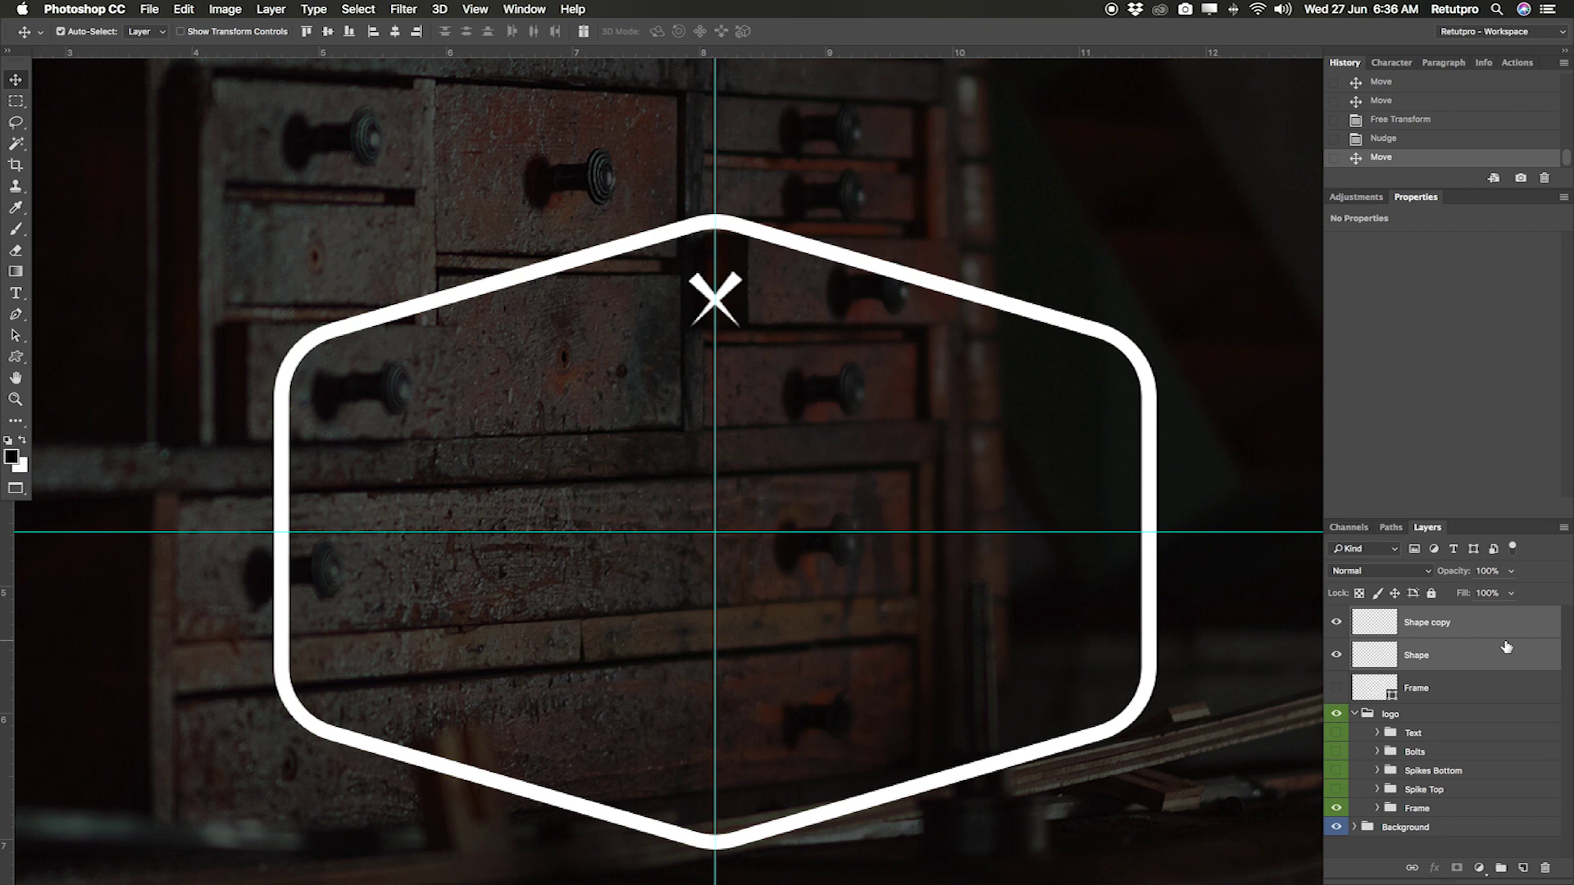
key(super+g)
double_click(1398, 616)
text(Spikes)
key(Return)
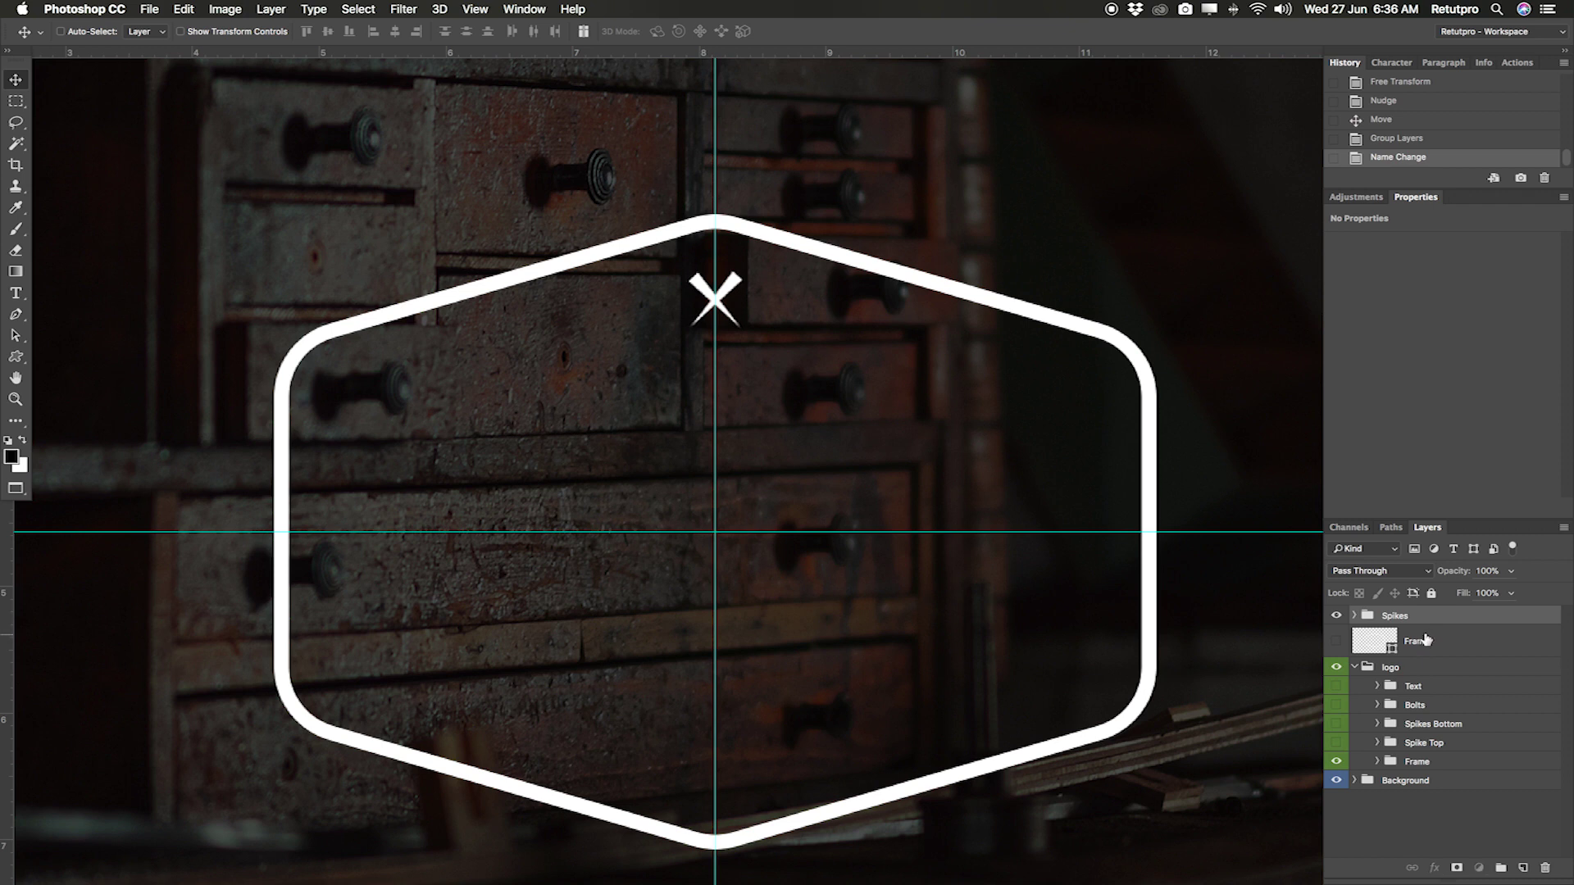
Put the Frame layer into its own group named Frame and collapse the group
click(1431, 644)
key(super+g)
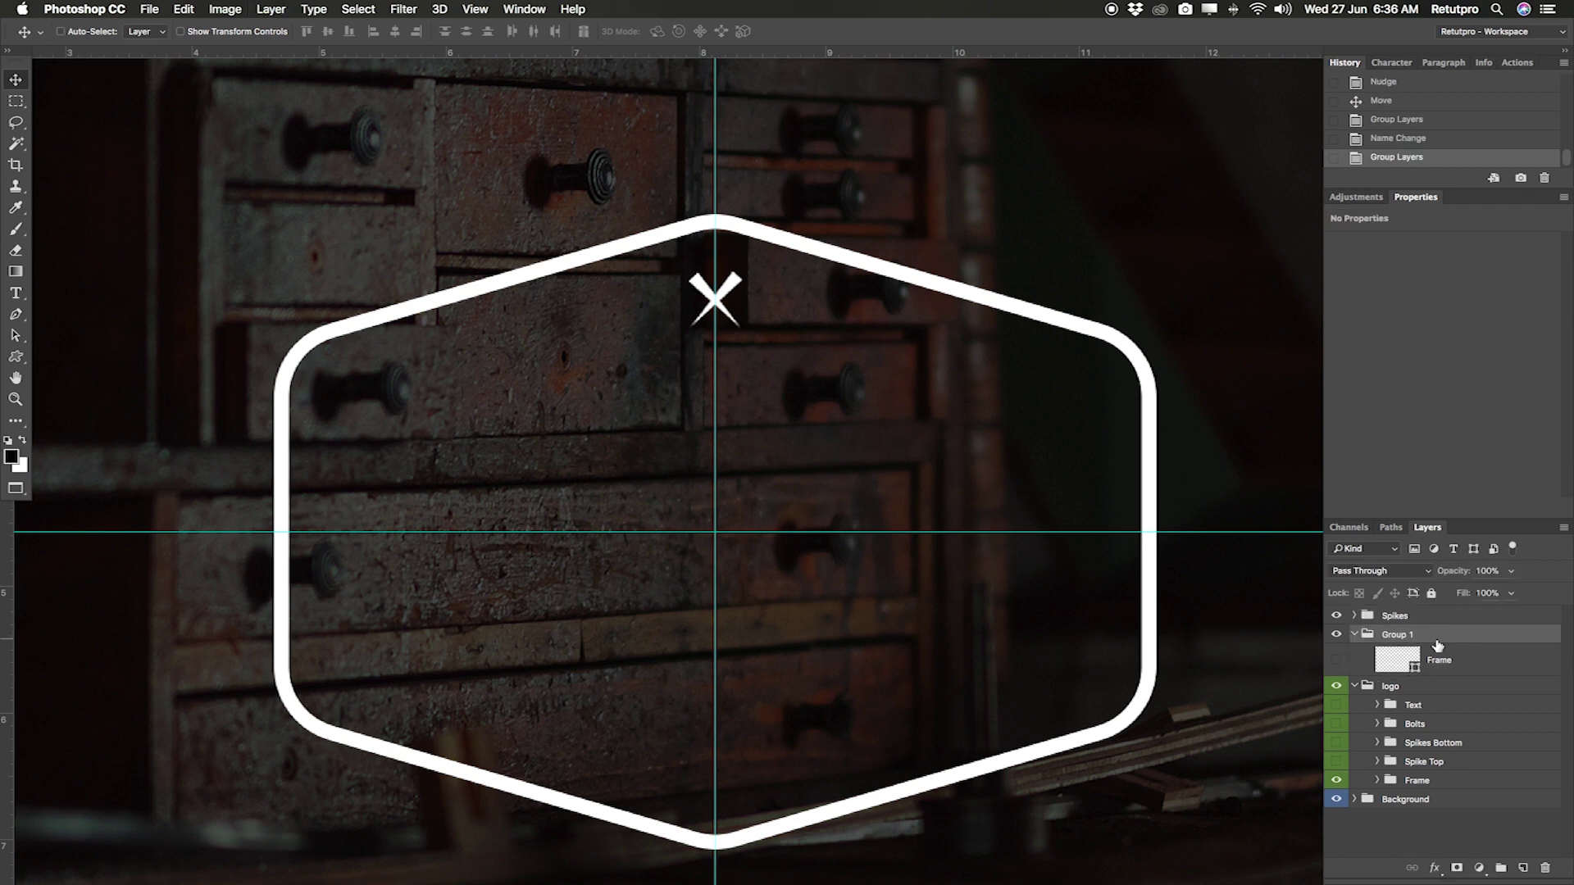
double_click(1412, 637)
text(Frame)
key(Return)
click(1356, 635)
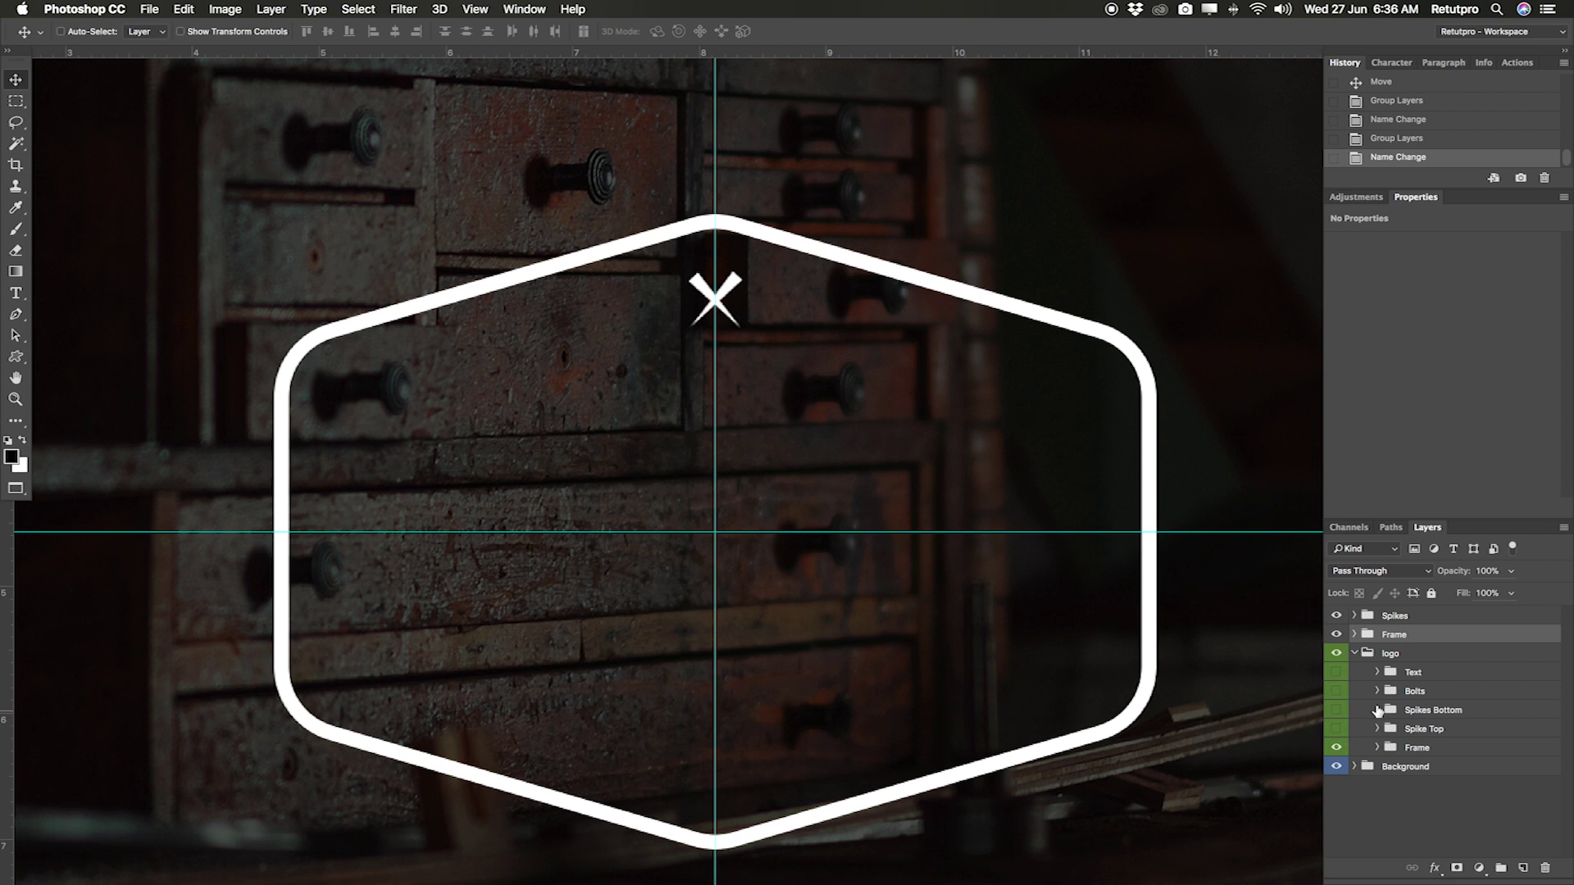
Check the placement of the original Spikes Bottom by toggling its visibility, and duplicate the Spikes group
click(1336, 710)
click(1335, 710)
click(1336, 710)
click(1335, 710)
click(1380, 617)
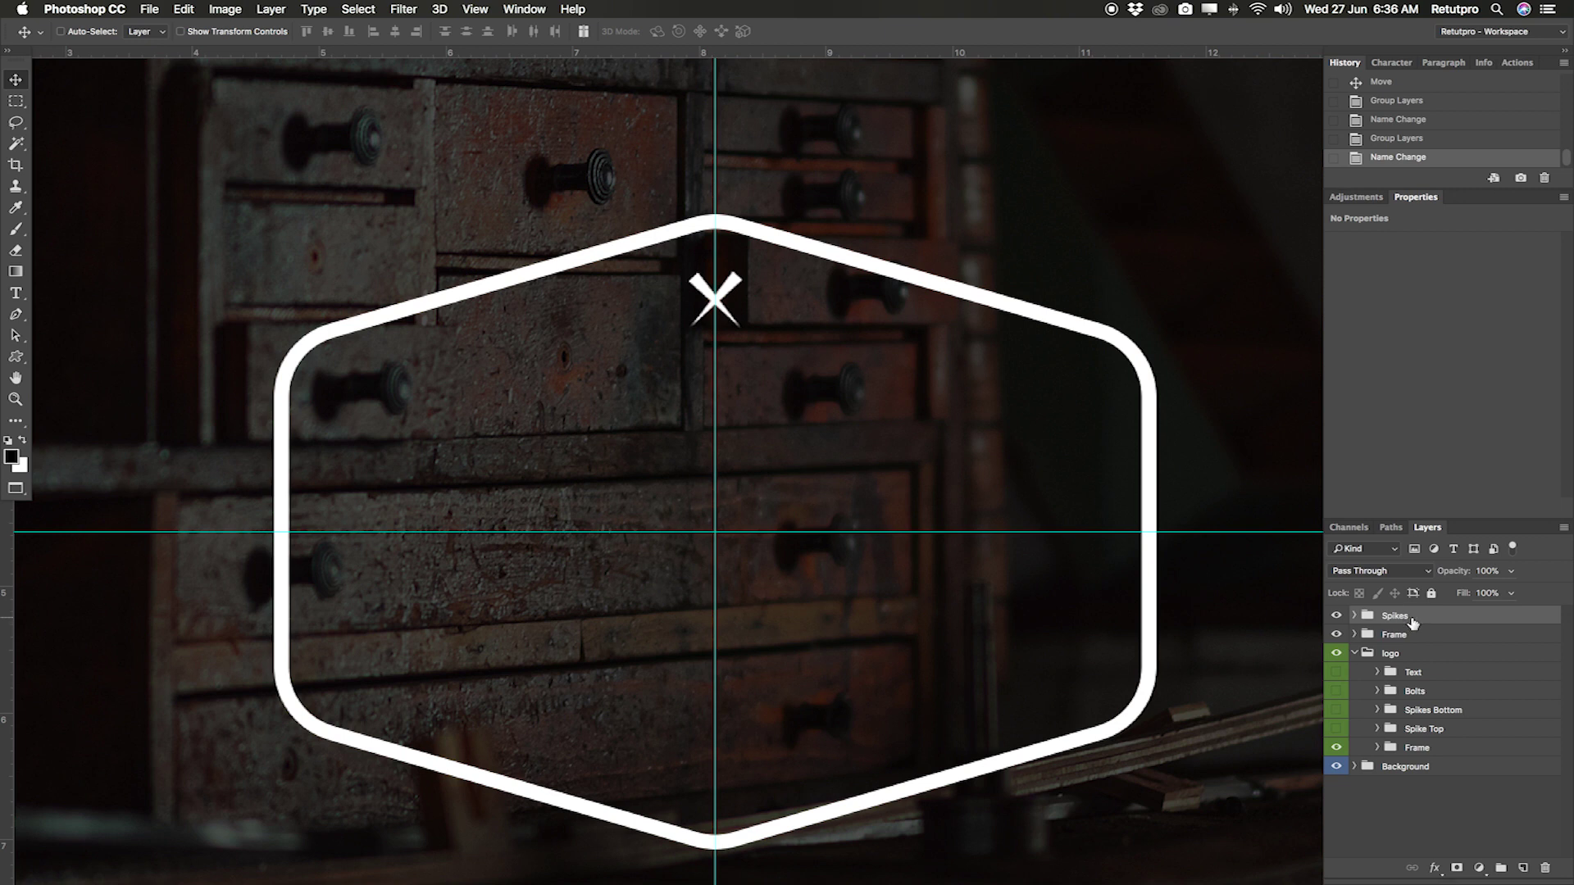
key(super+j)
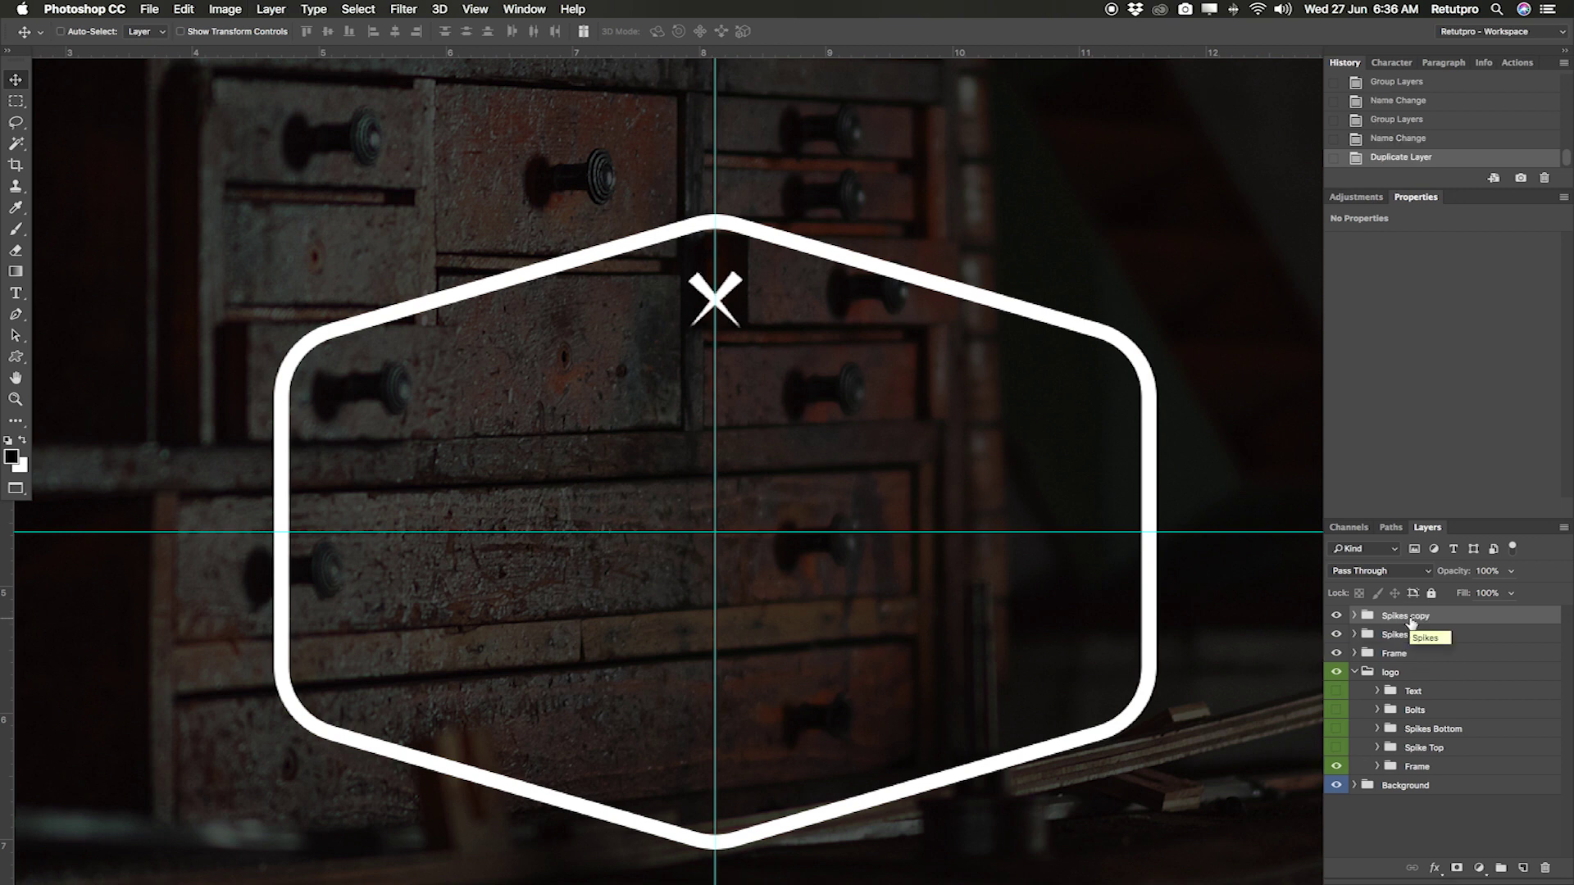
Rename the duplicated Spikes group as Spikes Bottom and expand it
double_click(1409, 619)
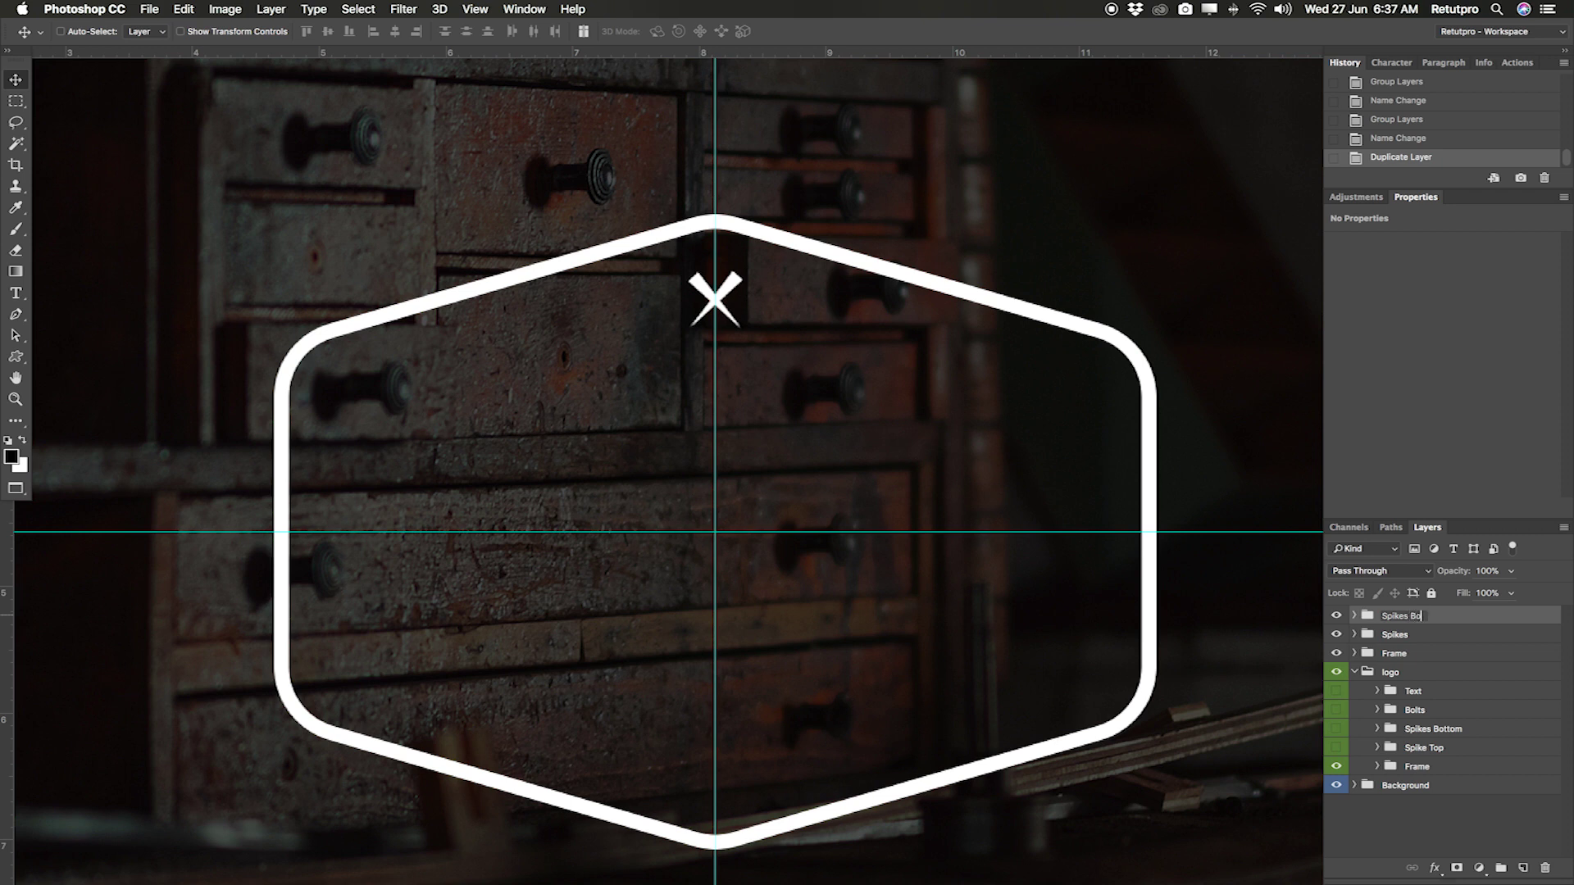
key(Return)
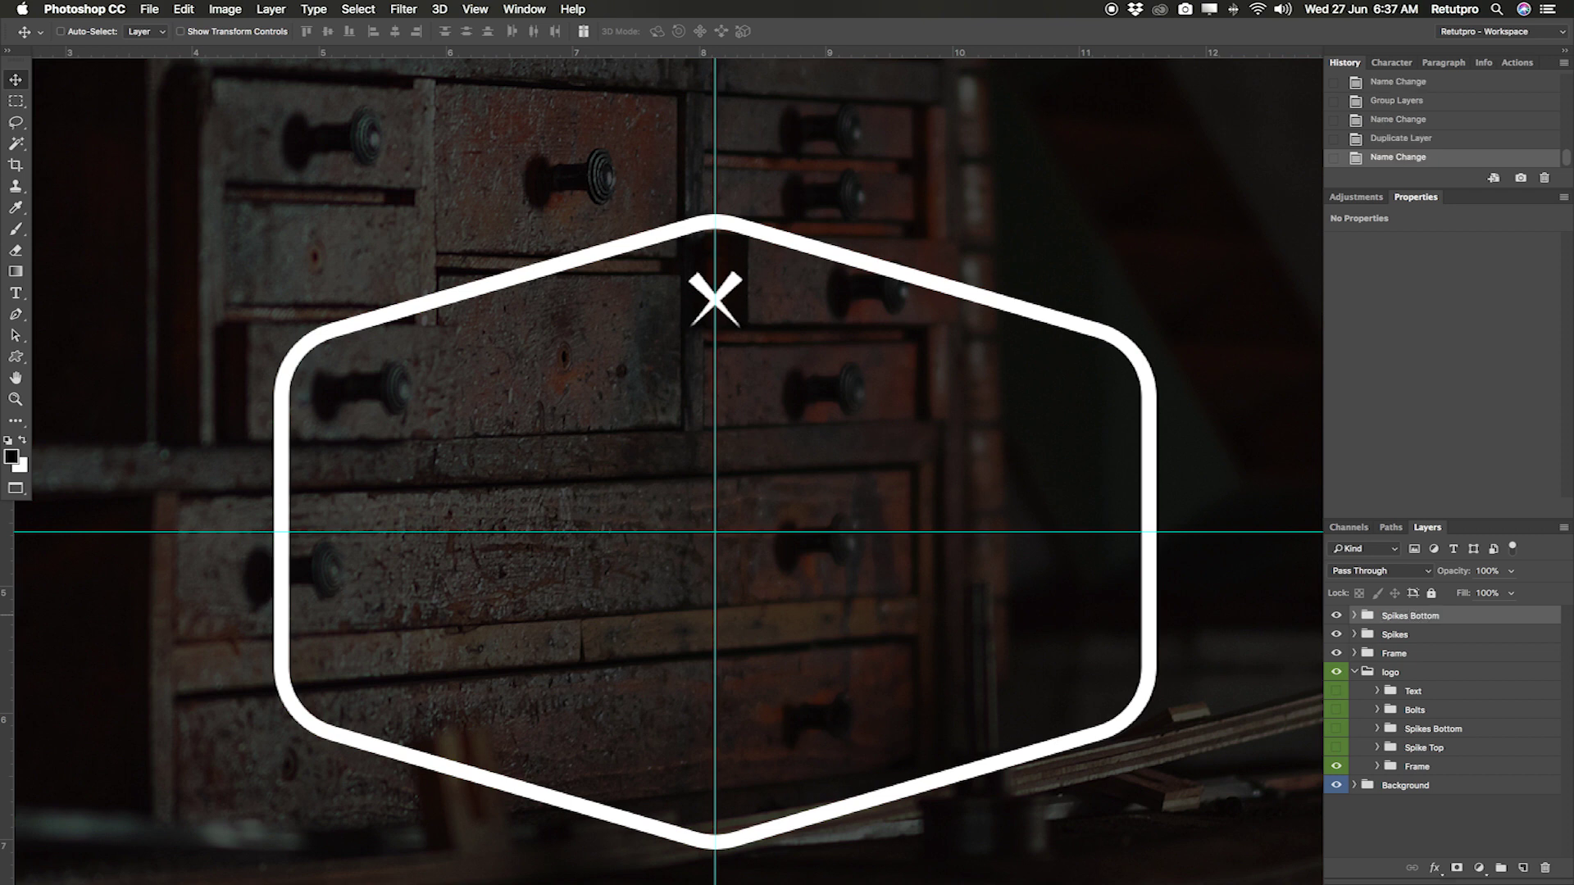
click(1354, 616)
Rotate the Shape spike in Spikes Bottom by -45° and place it right of the vertical guide near the frame's lower edge
click(1467, 674)
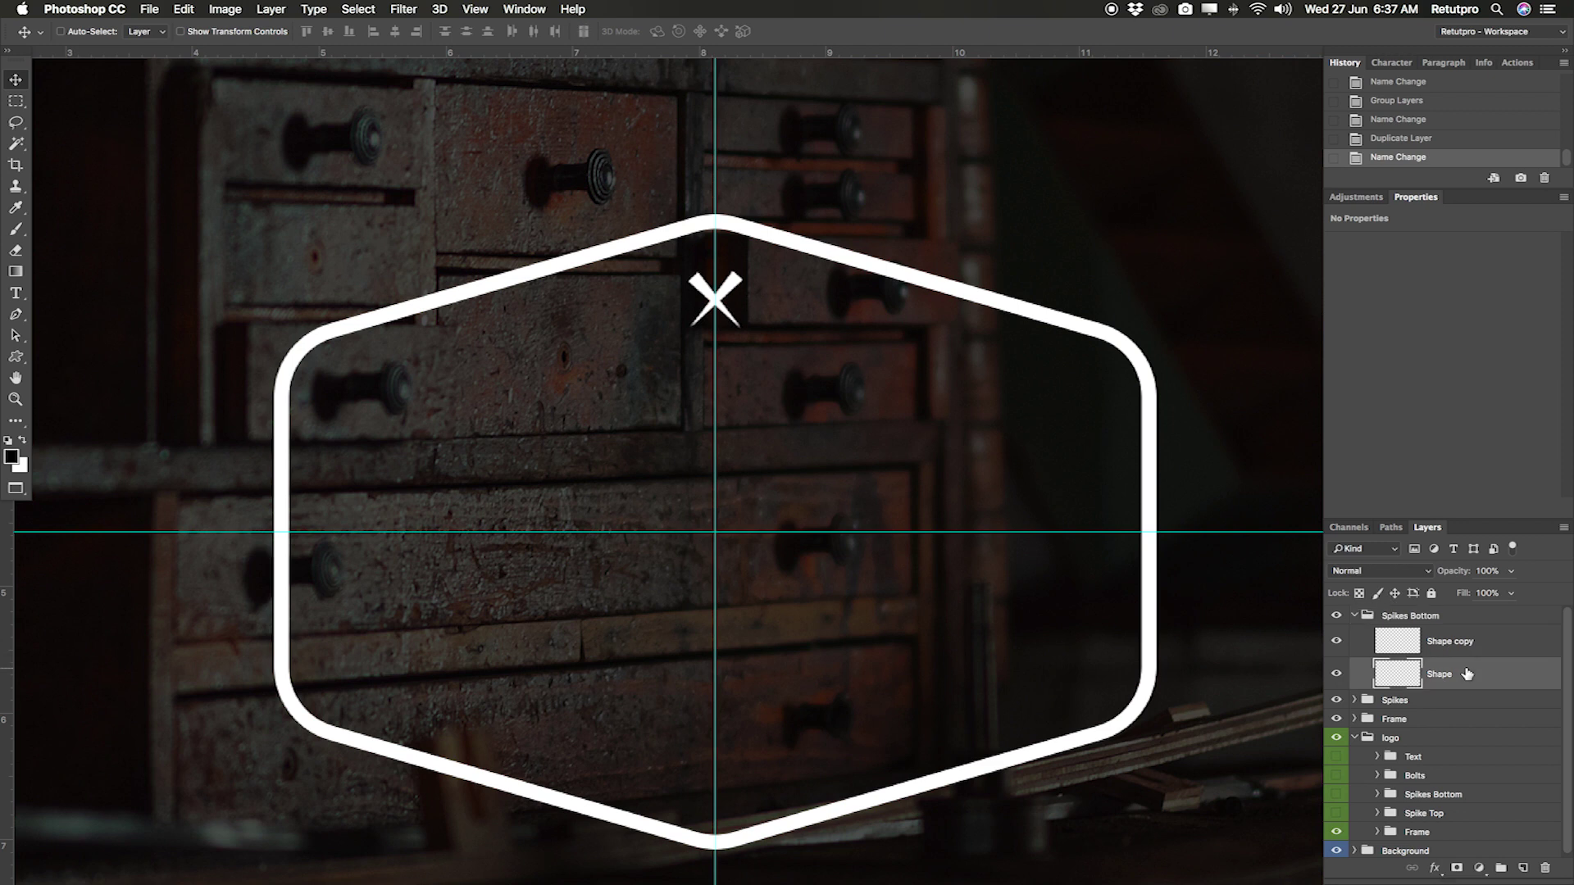
drag(808, 332, 801, 383)
key(ctrl+t)
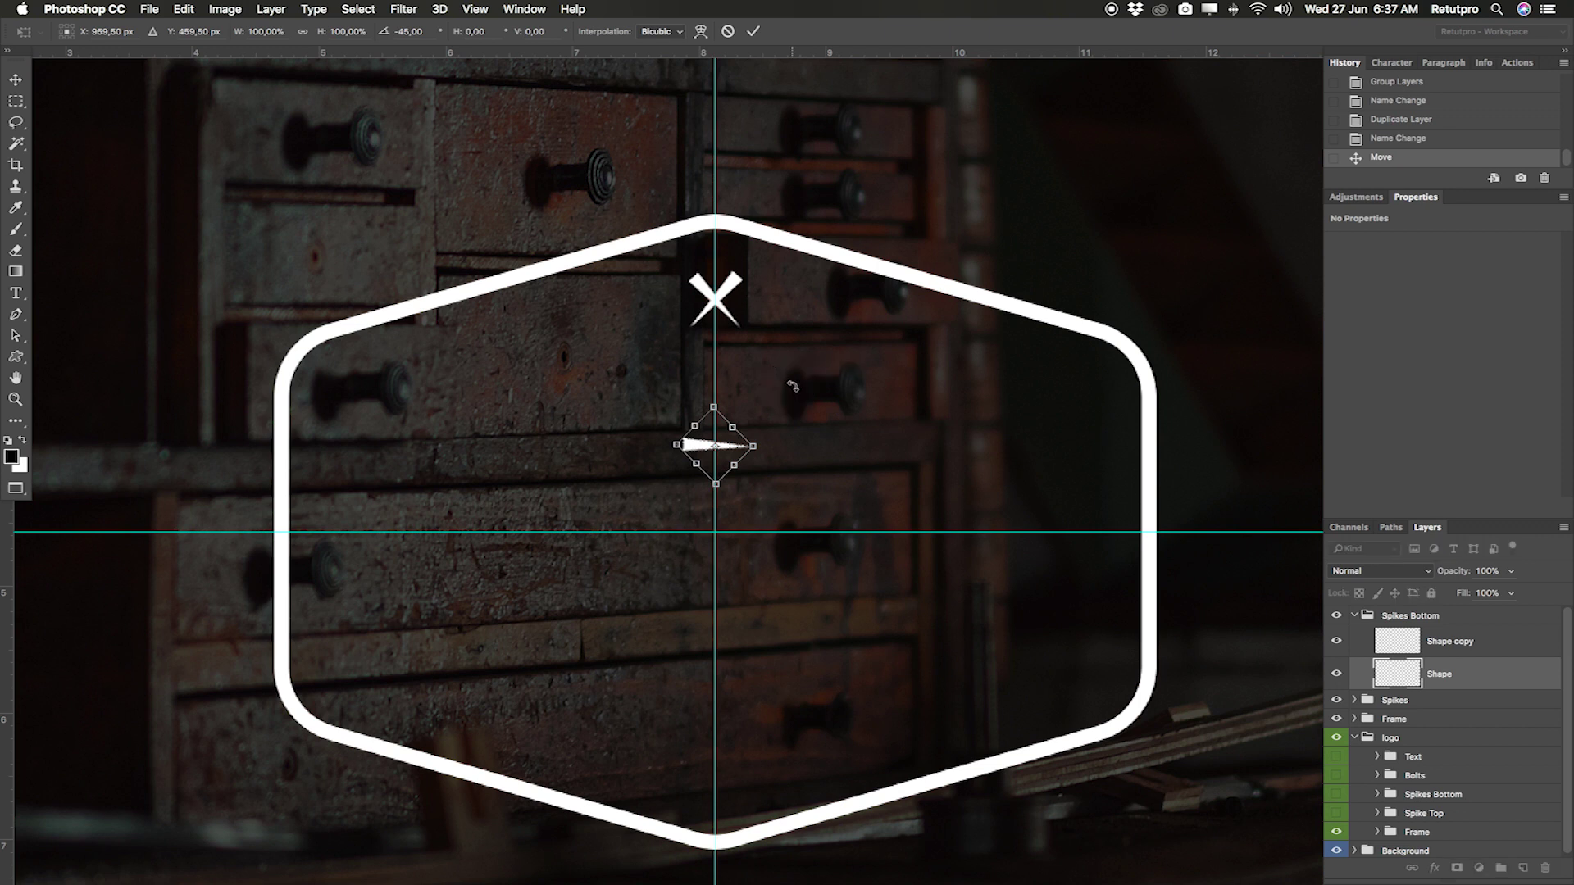
key(Return)
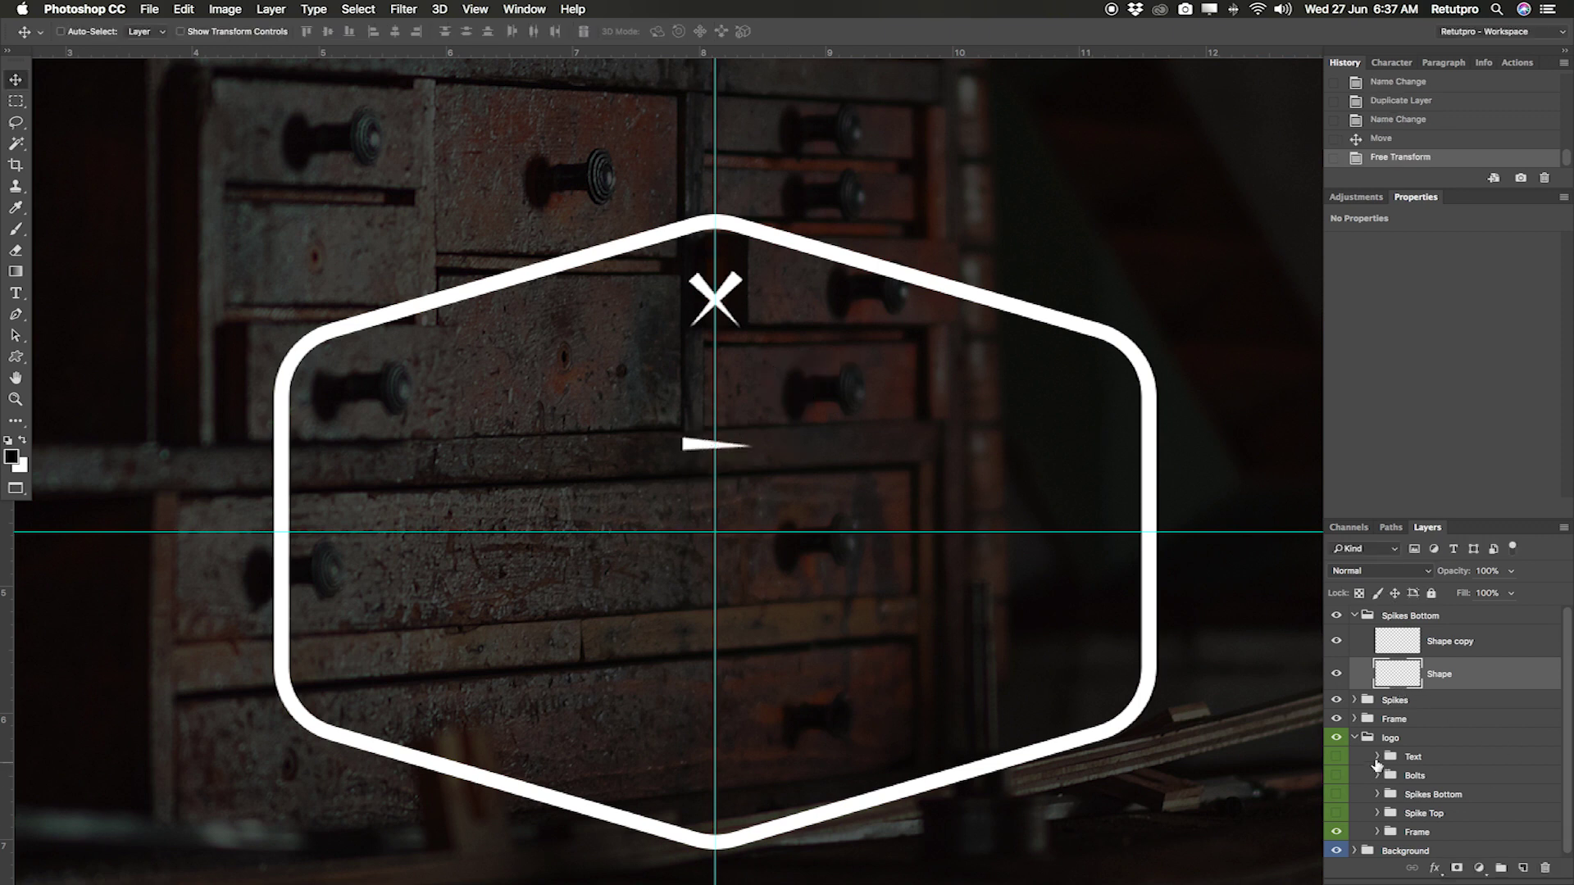
drag(823, 444, 900, 746)
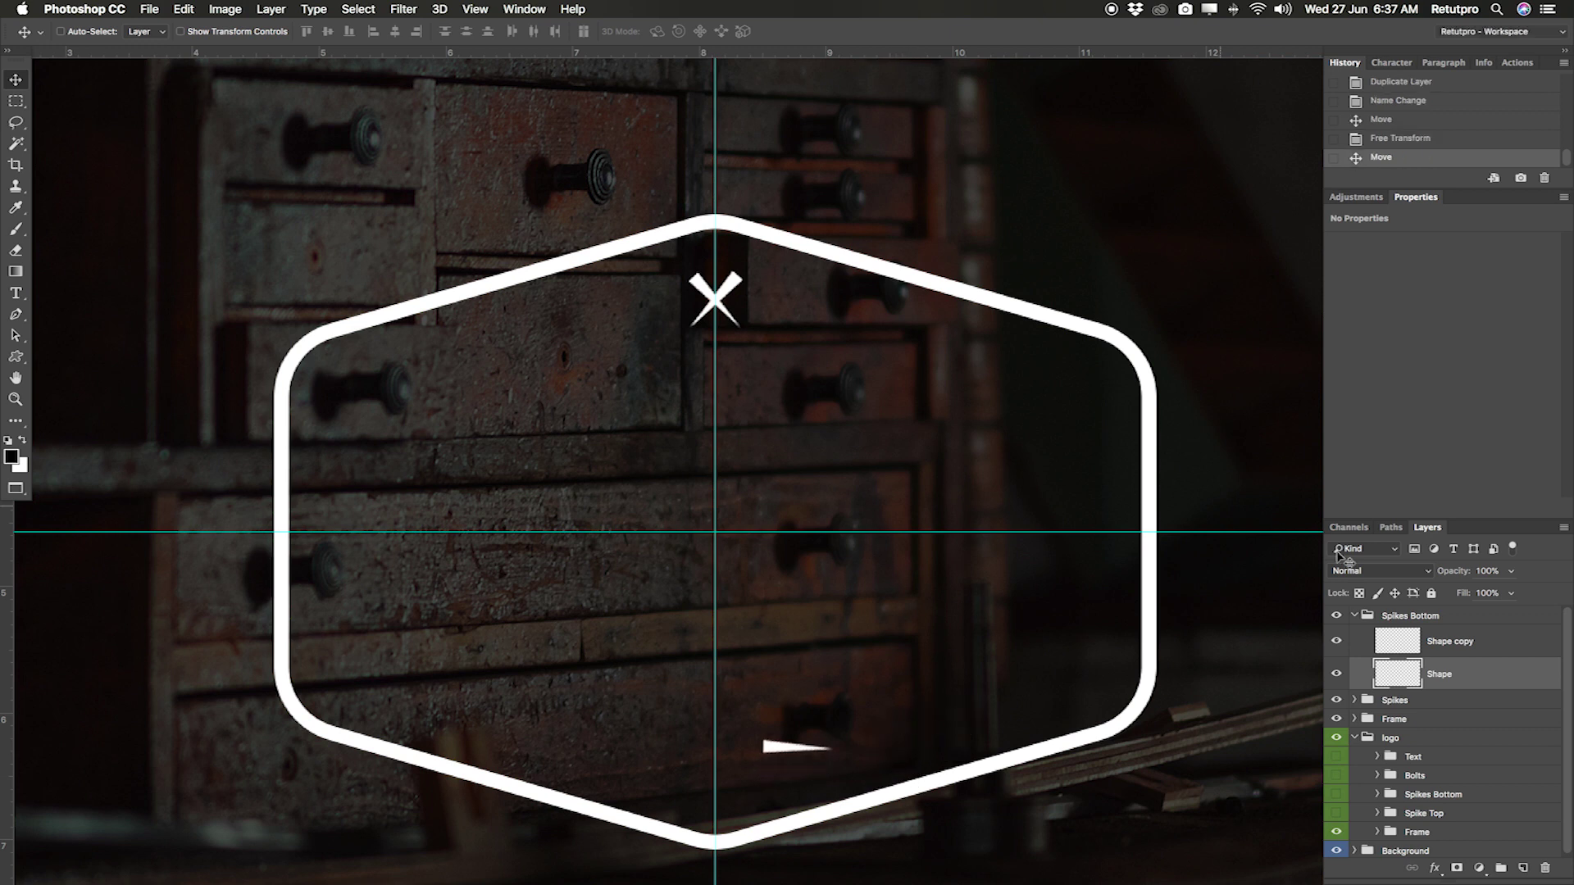
Delete the Shape copy layer in Spikes Bottom and duplicate the flat Shape spike, placing the duplicate just above it
click(1500, 642)
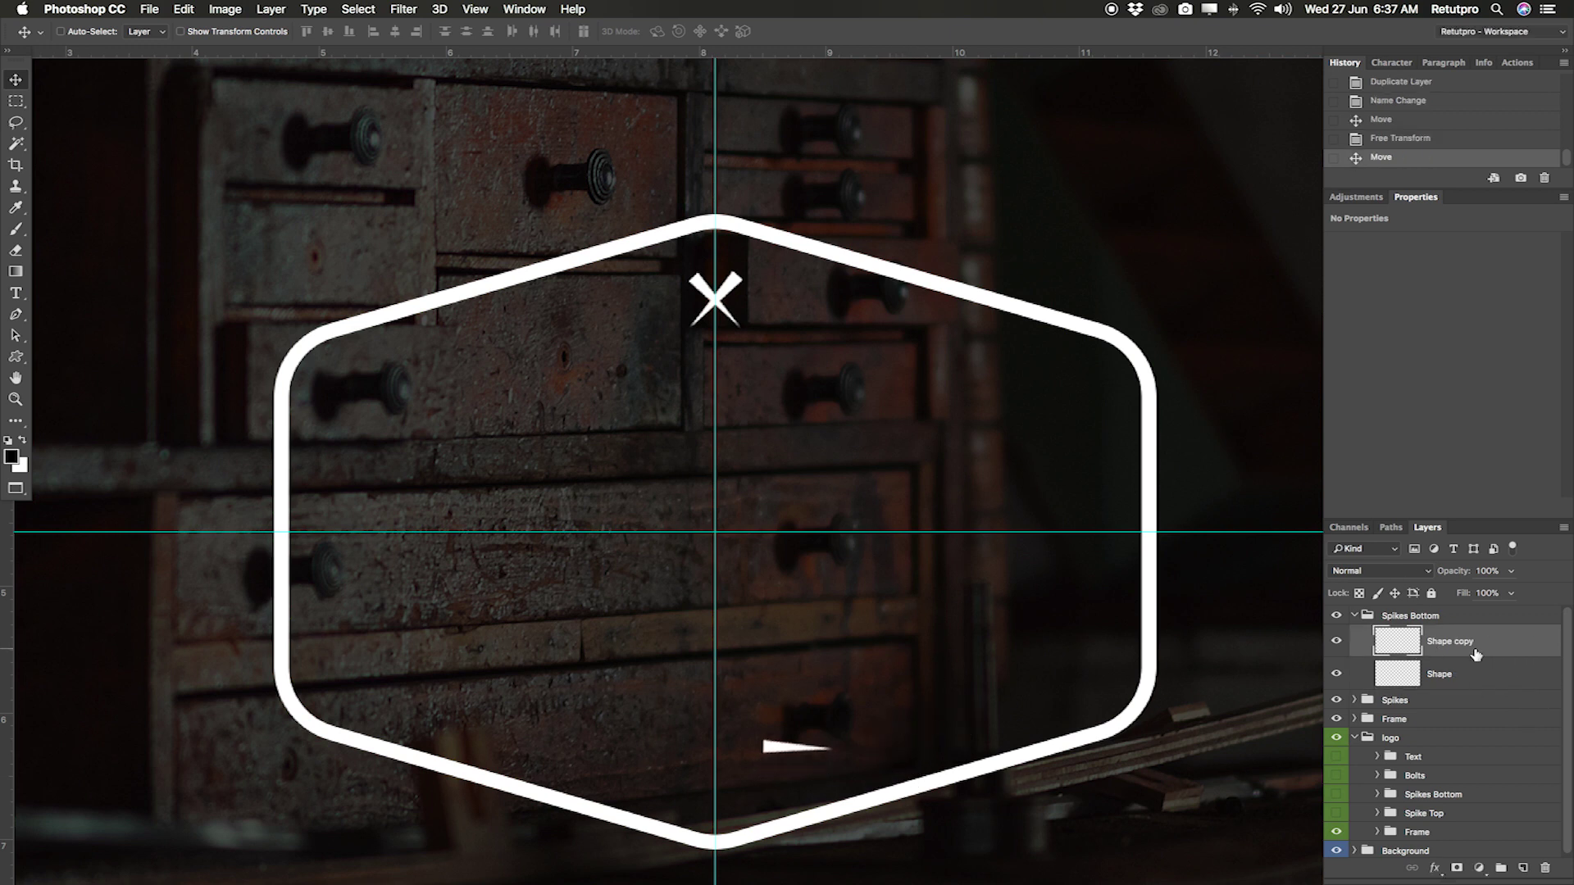
key(BackSpace)
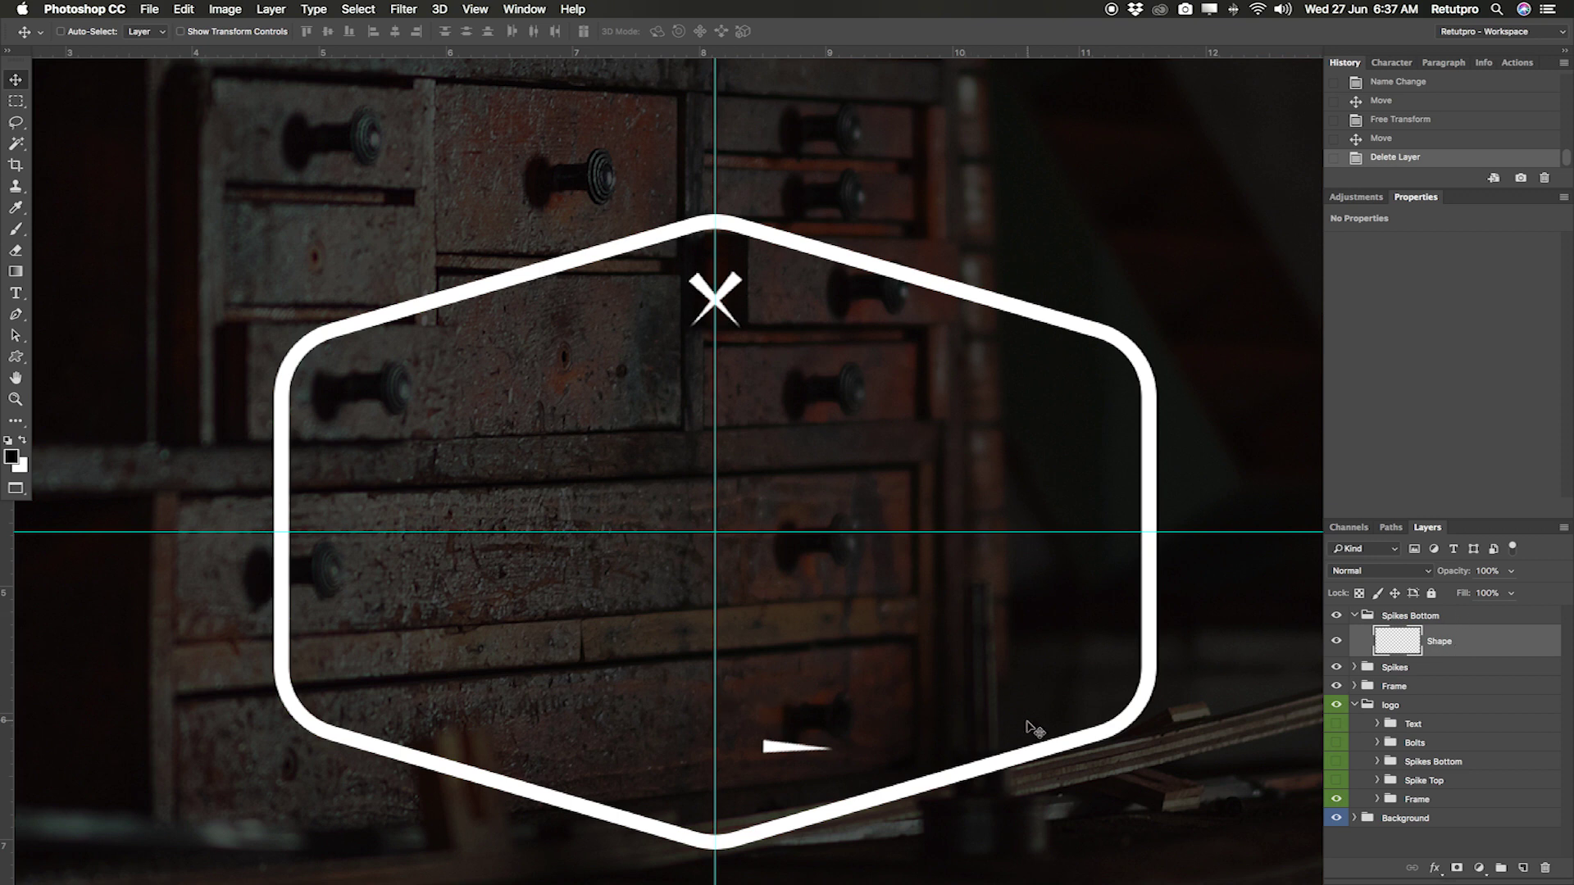
key(super+j)
mouse_move(896, 727)
mouse_down()
mouse_move(896, 677)
mouse_move(902, 712)
mouse_up()
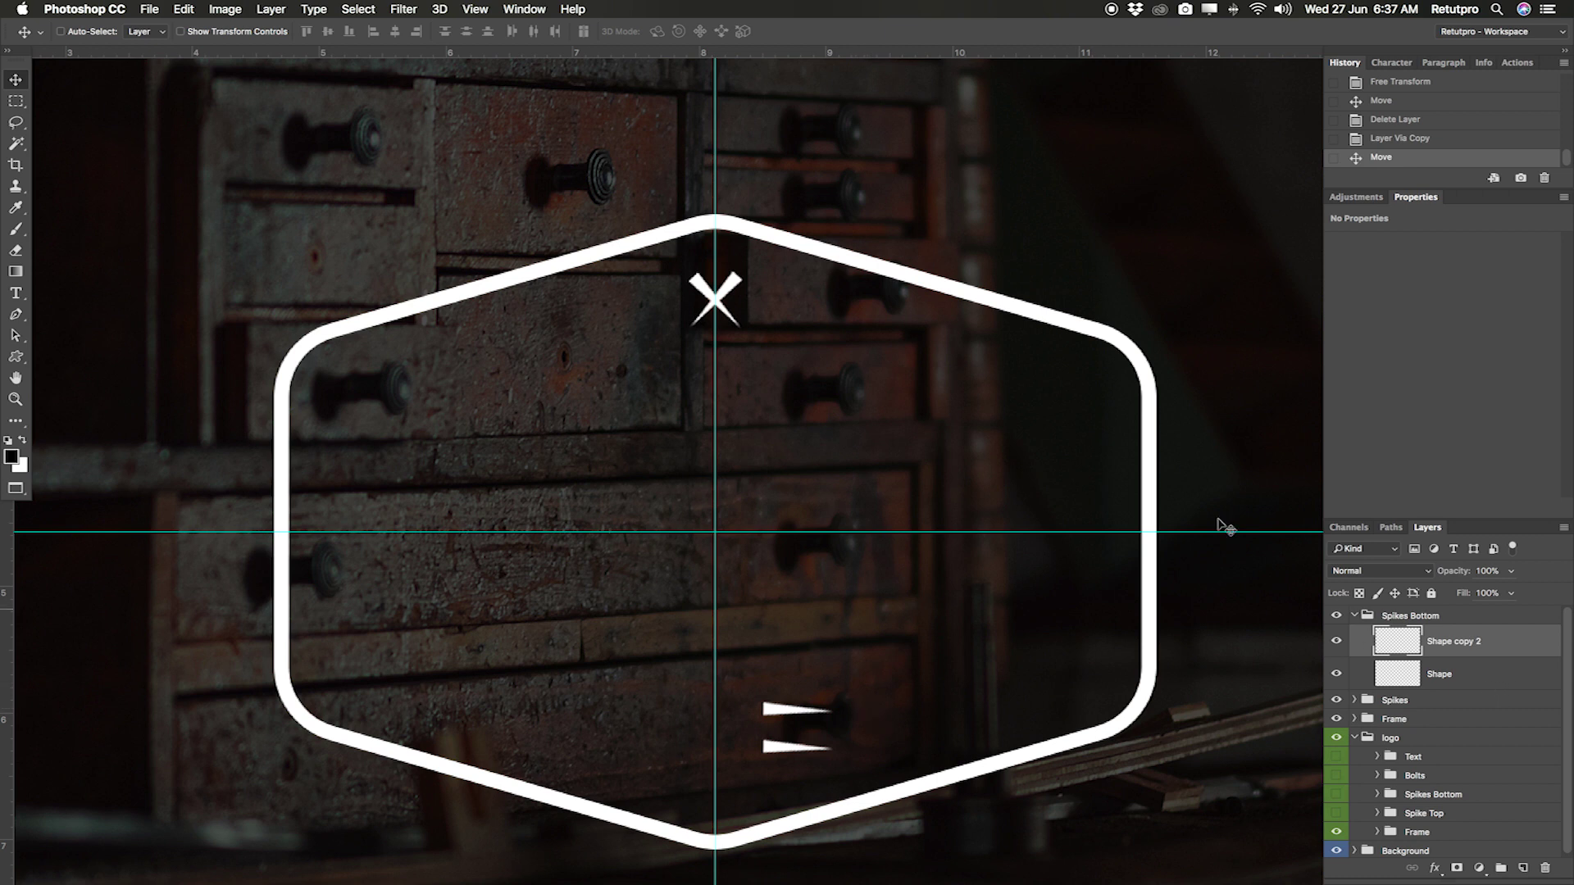
Flip the duplicated spike horizontally and place it left of the vertical guide, level with the other spike
click(225, 9)
mouse_move(187, 6)
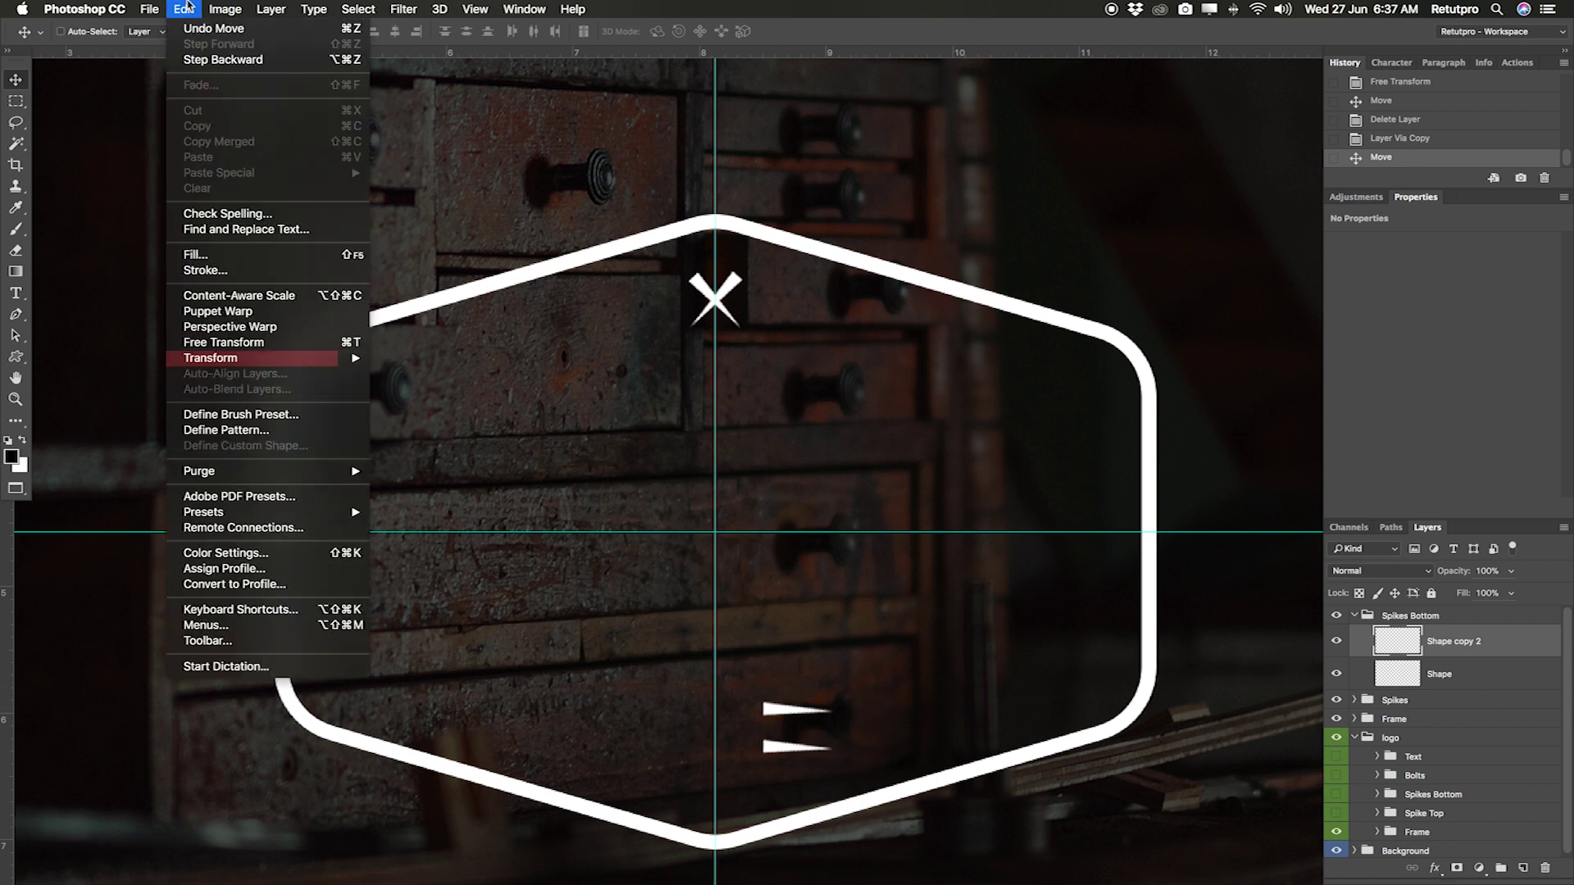
mouse_move(232, 367)
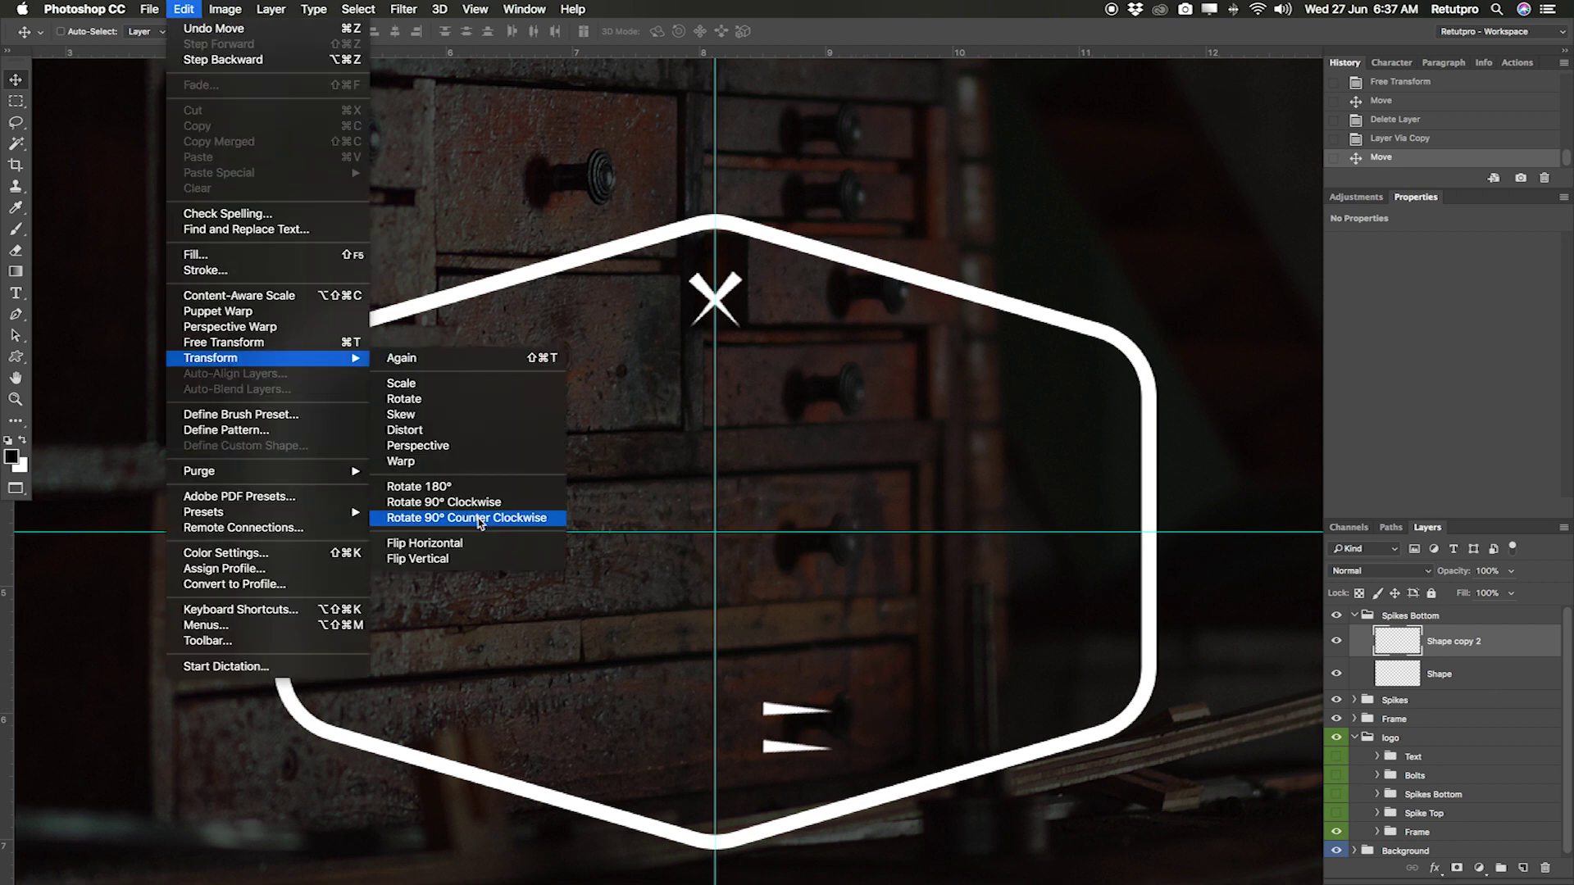
click(465, 541)
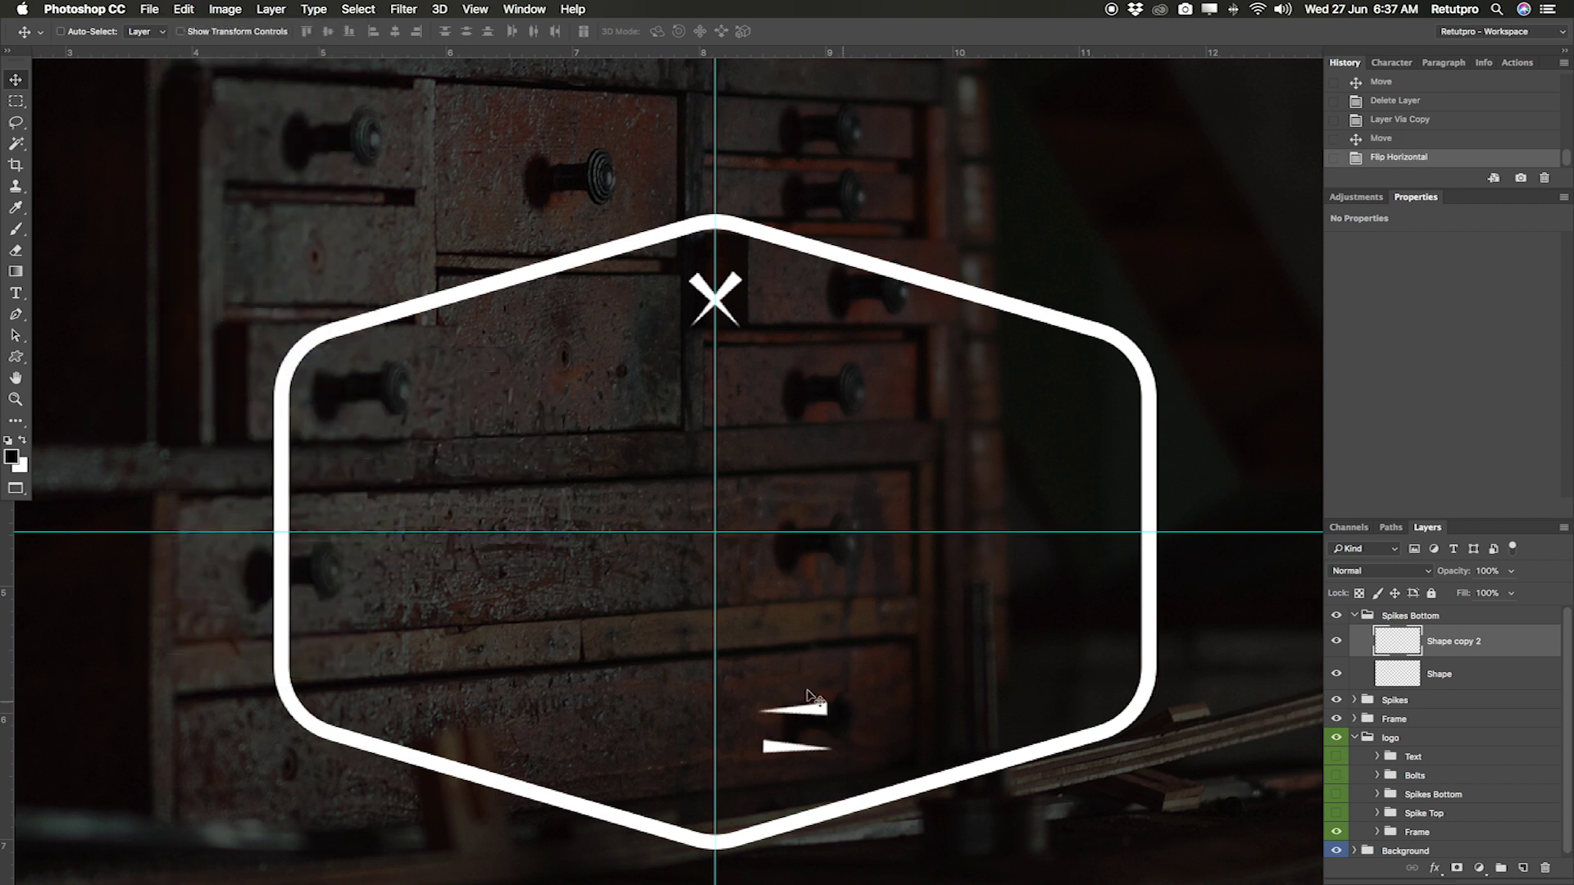
drag(815, 715, 637, 751)
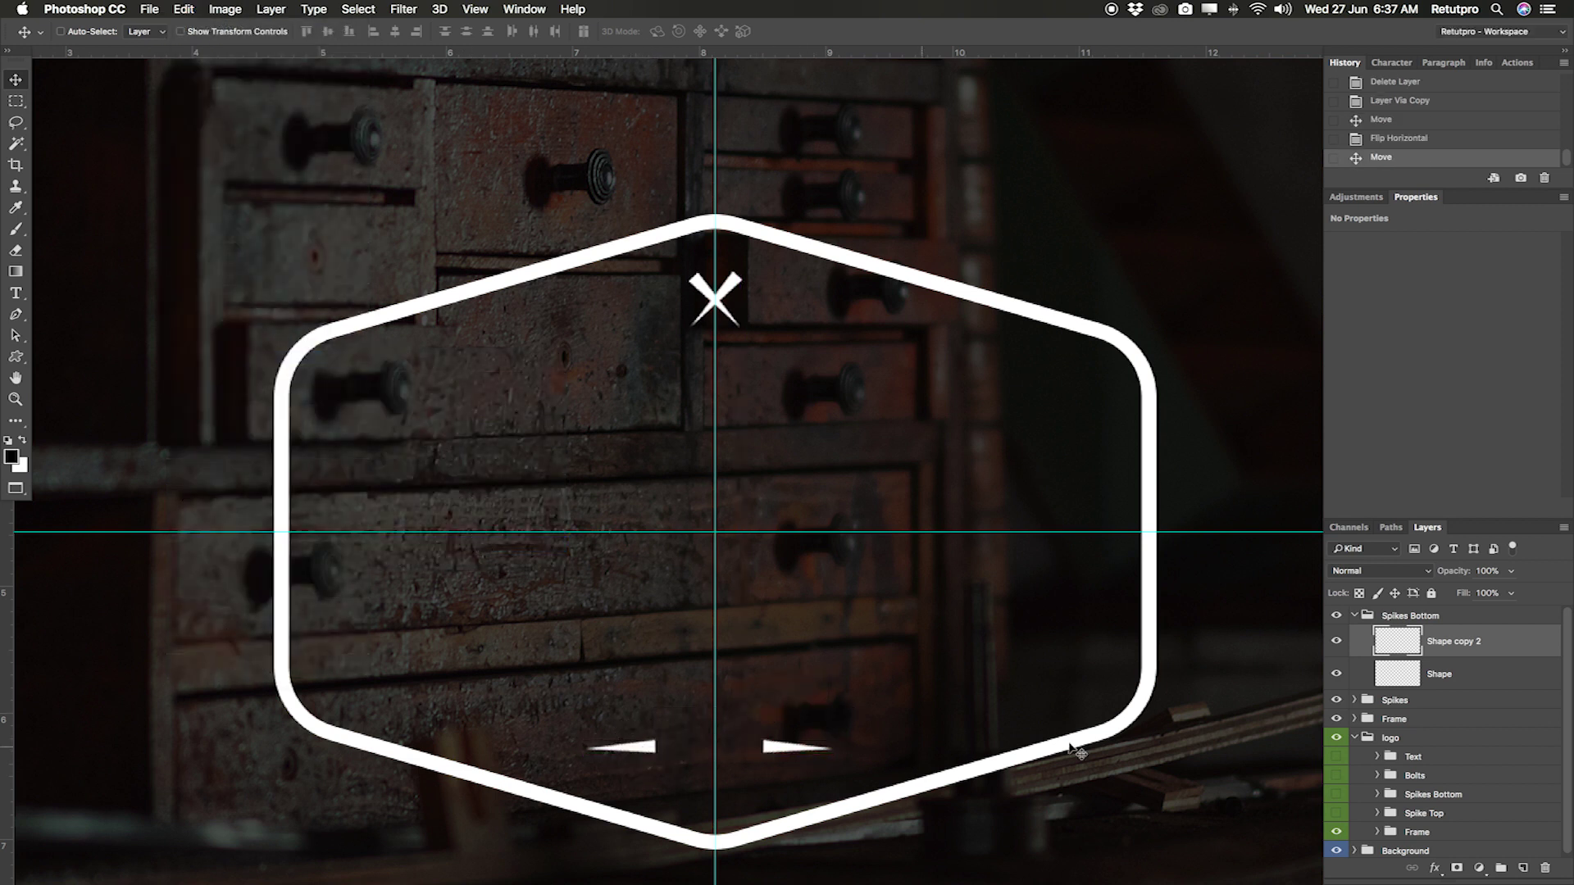
Shift the original Shape spike slightly outward to balance the pair about the vertical guide, and collapse the Spikes Bottom group
click(1439, 674)
drag(895, 707, 809, 755)
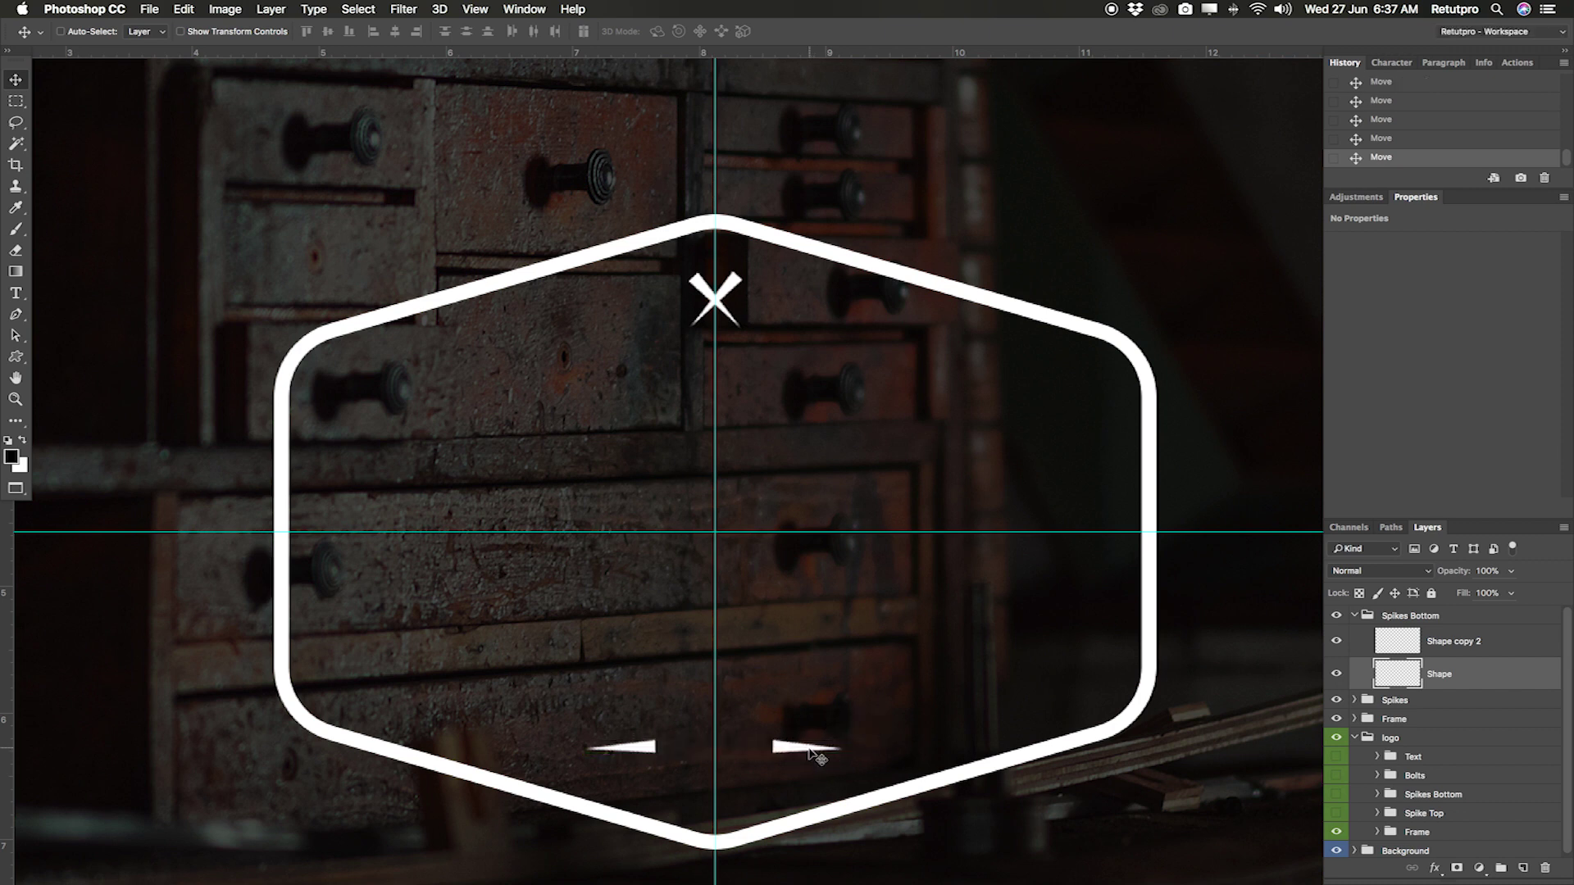
click(1355, 617)
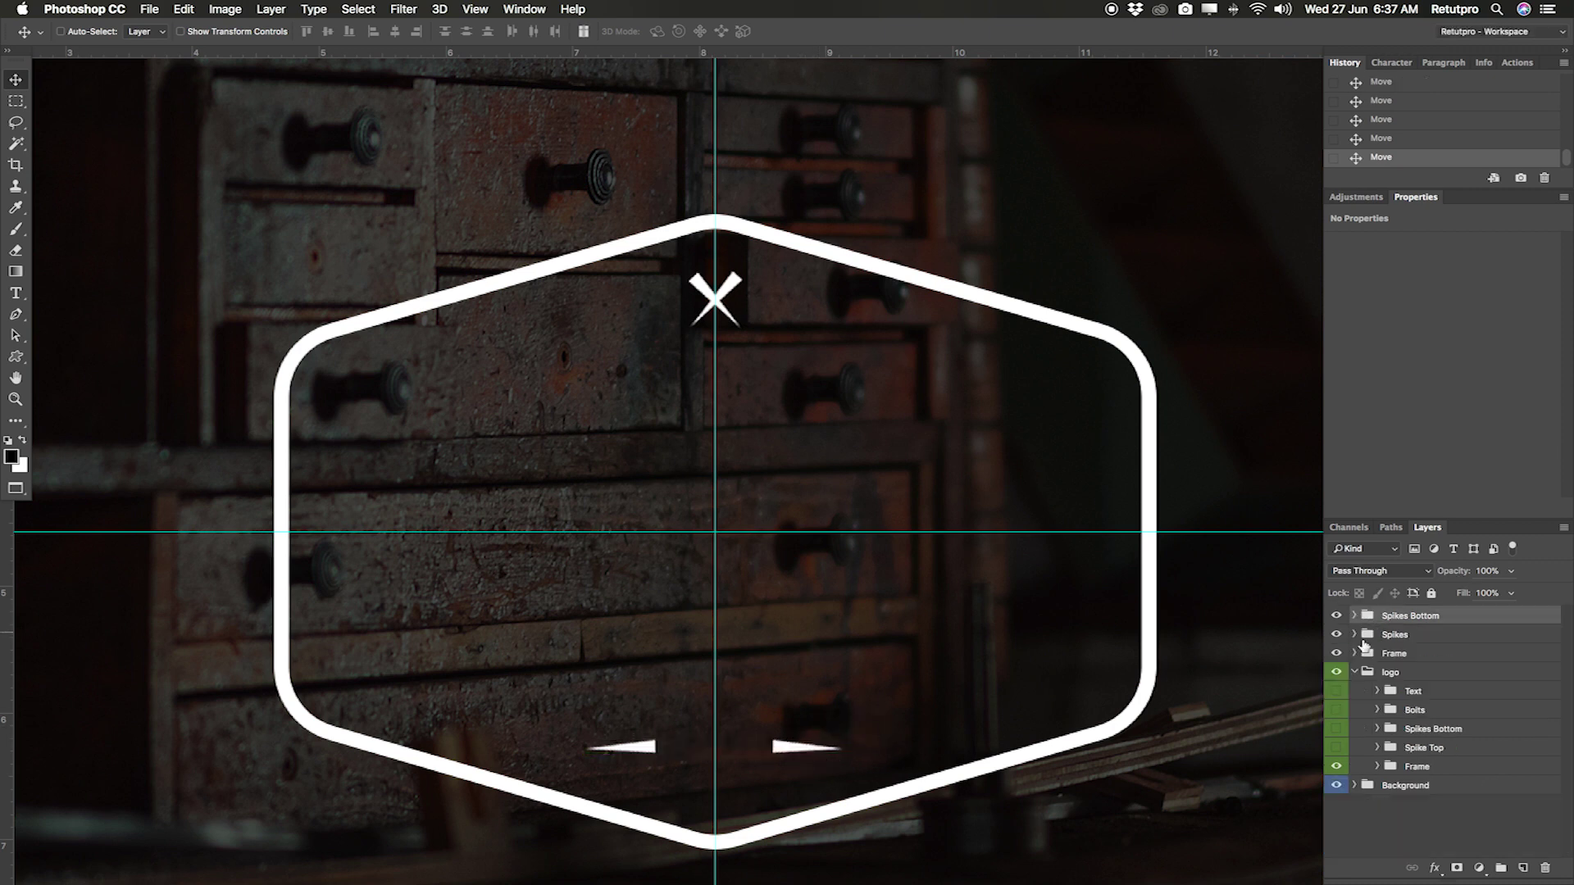
Add a new layer named Bolts and make a small circular selection just above and right of where the guides cross
click(1523, 869)
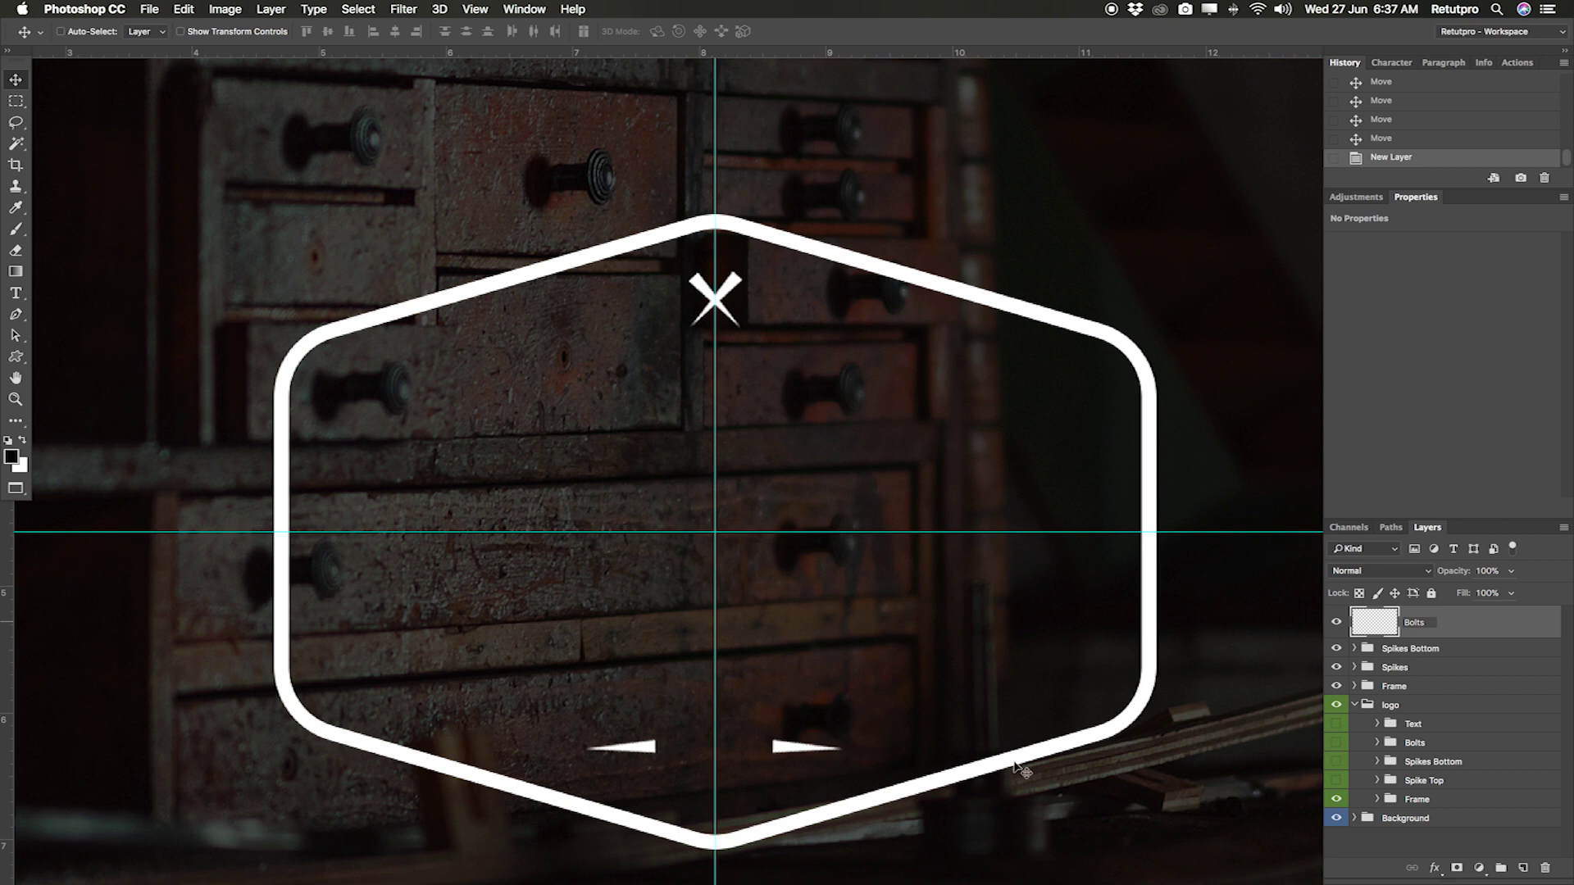
key(Return)
click(16, 100)
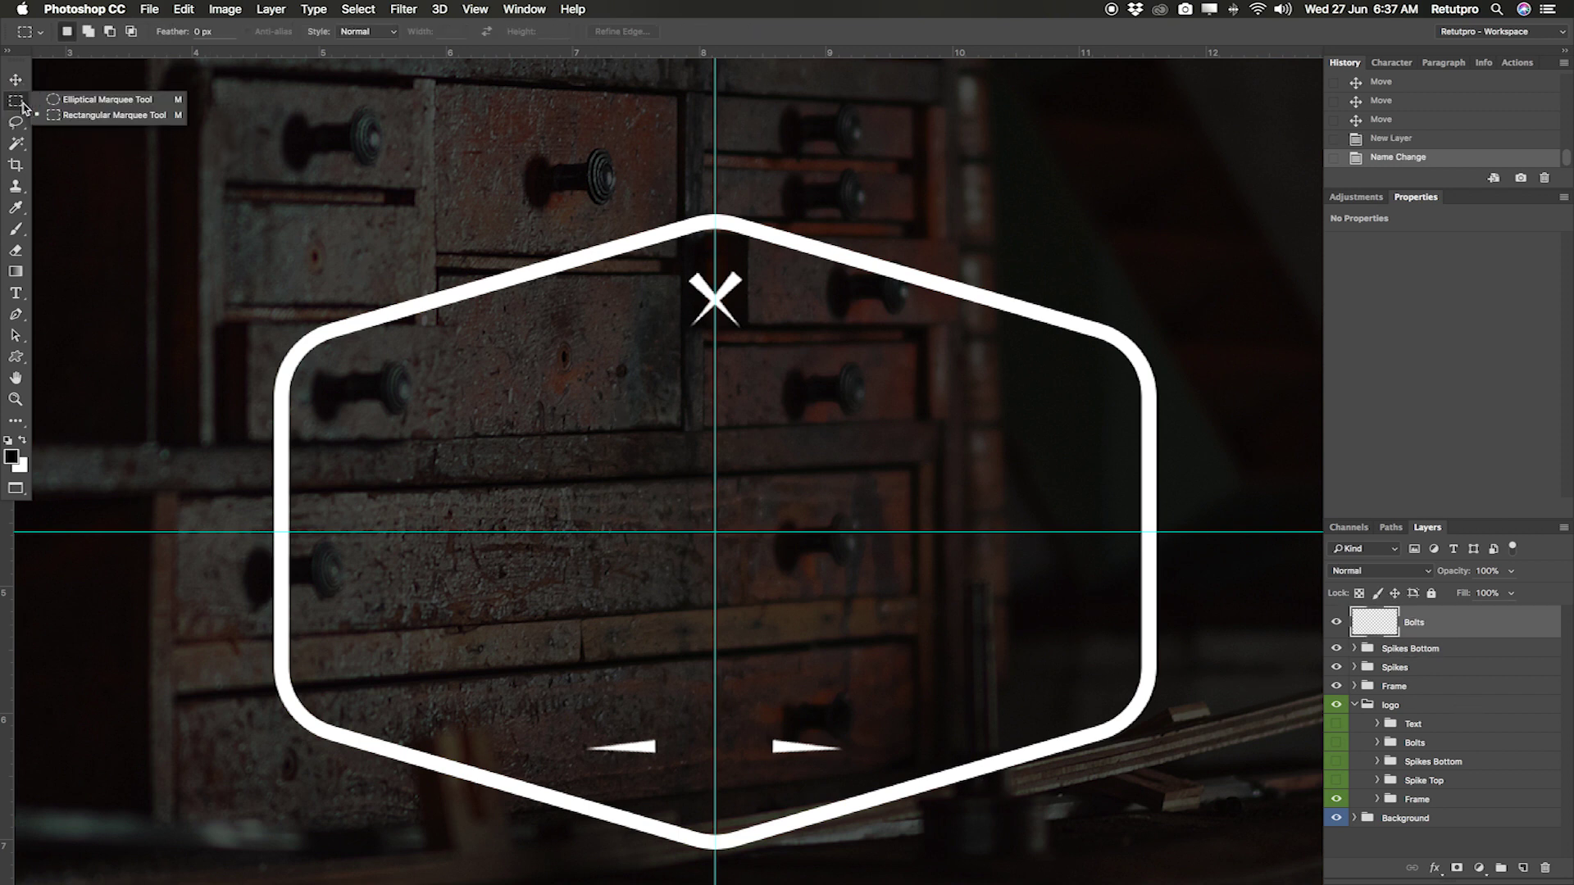
click(74, 101)
scroll(786, 509, left, 2)
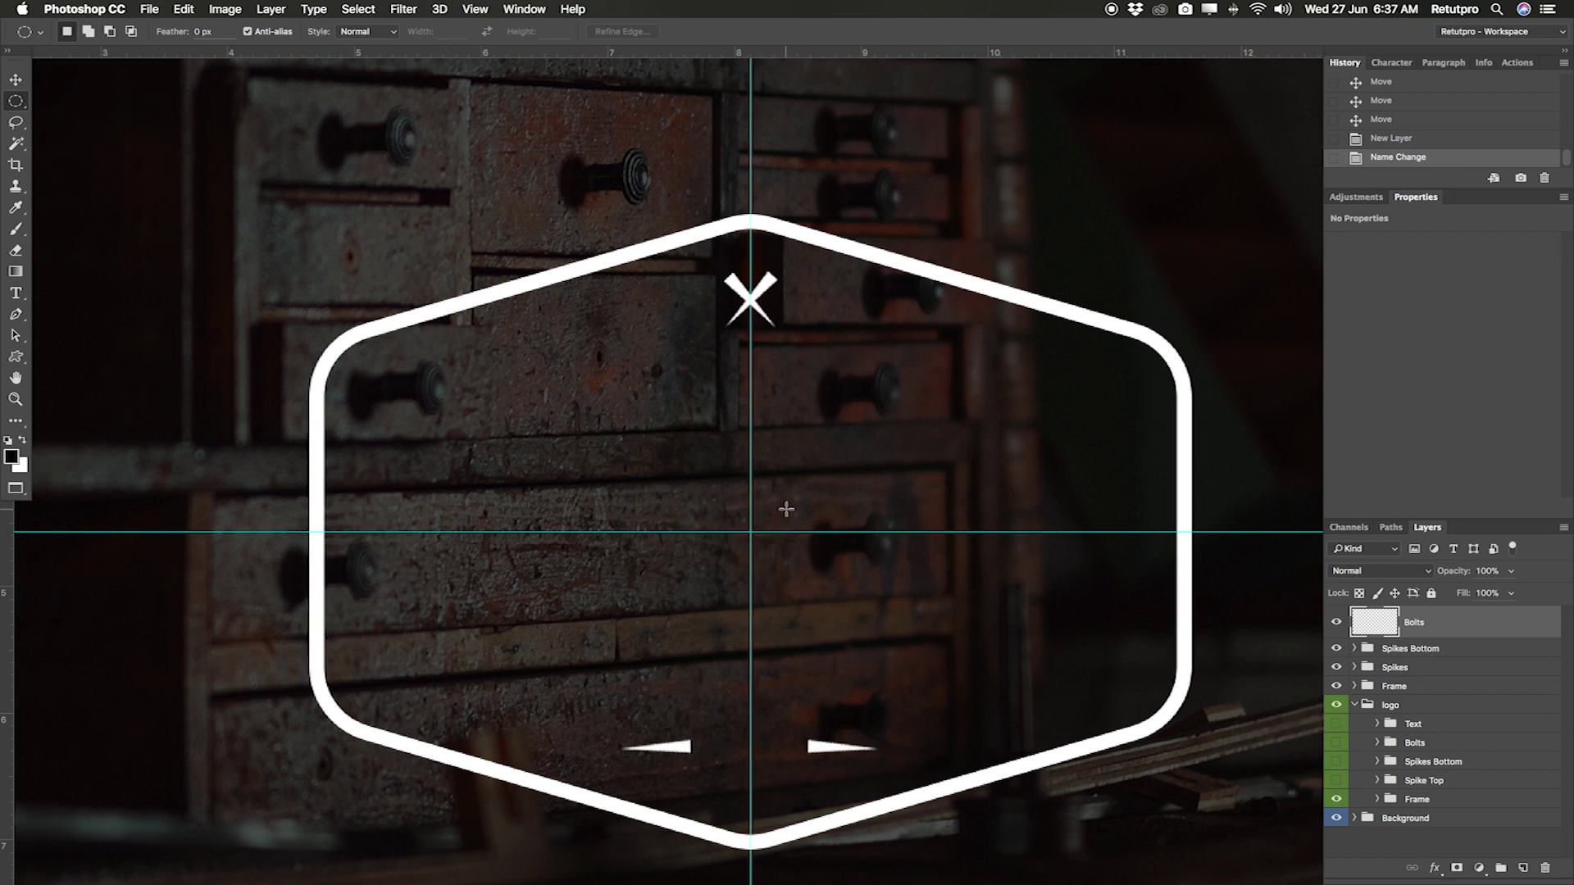
drag(791, 508, 804, 518)
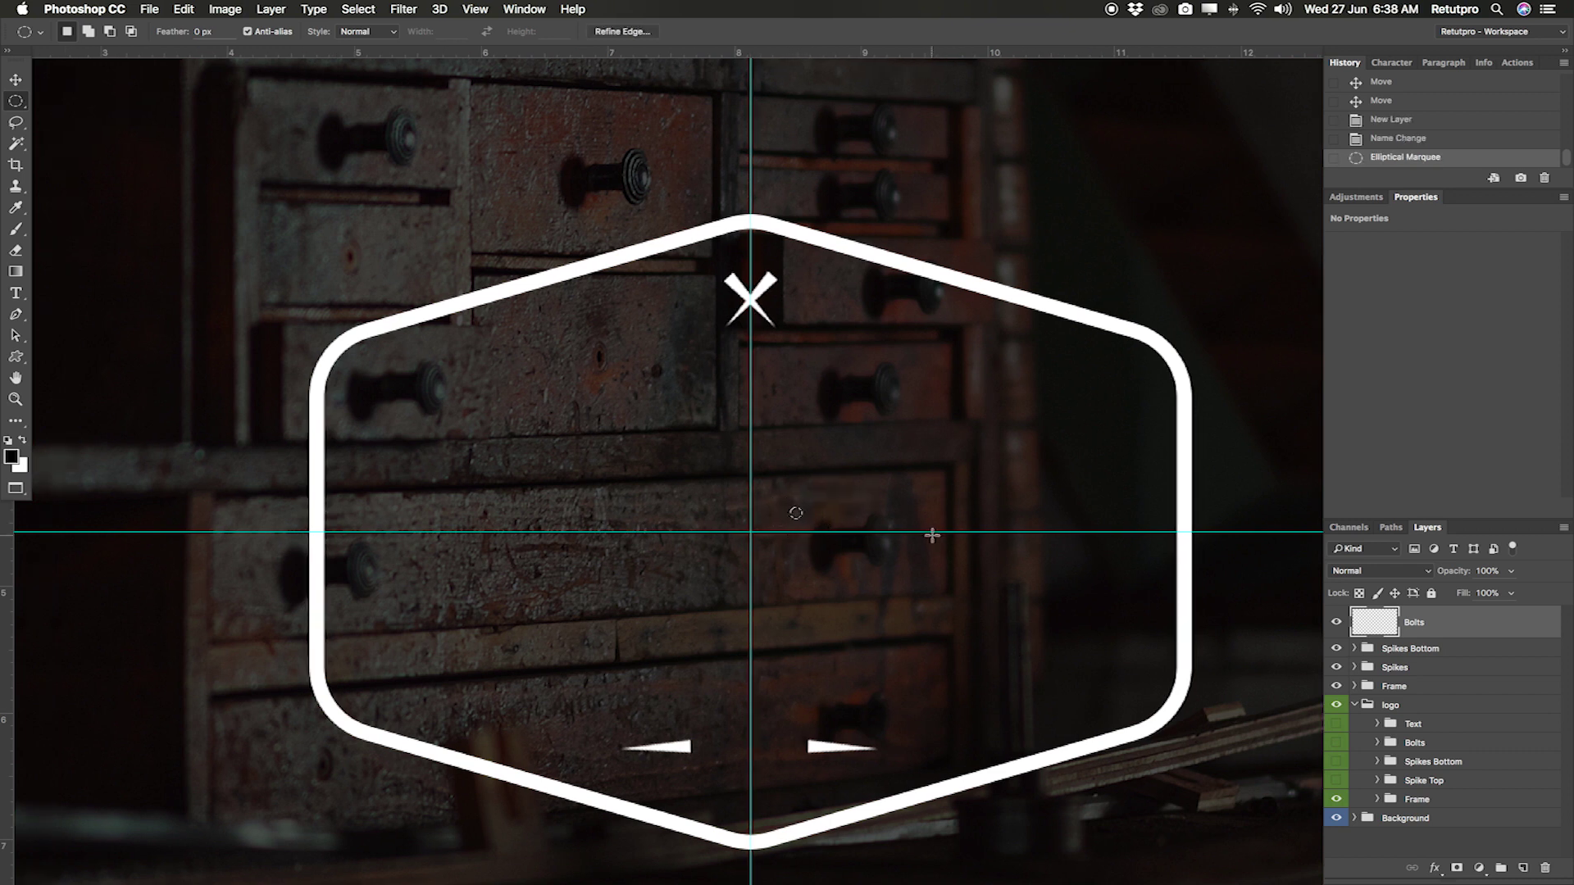
Fill the circular selection with White at 100% opacity on the Bolts layer and deselect
key(z)
drag(822, 516, 896, 552)
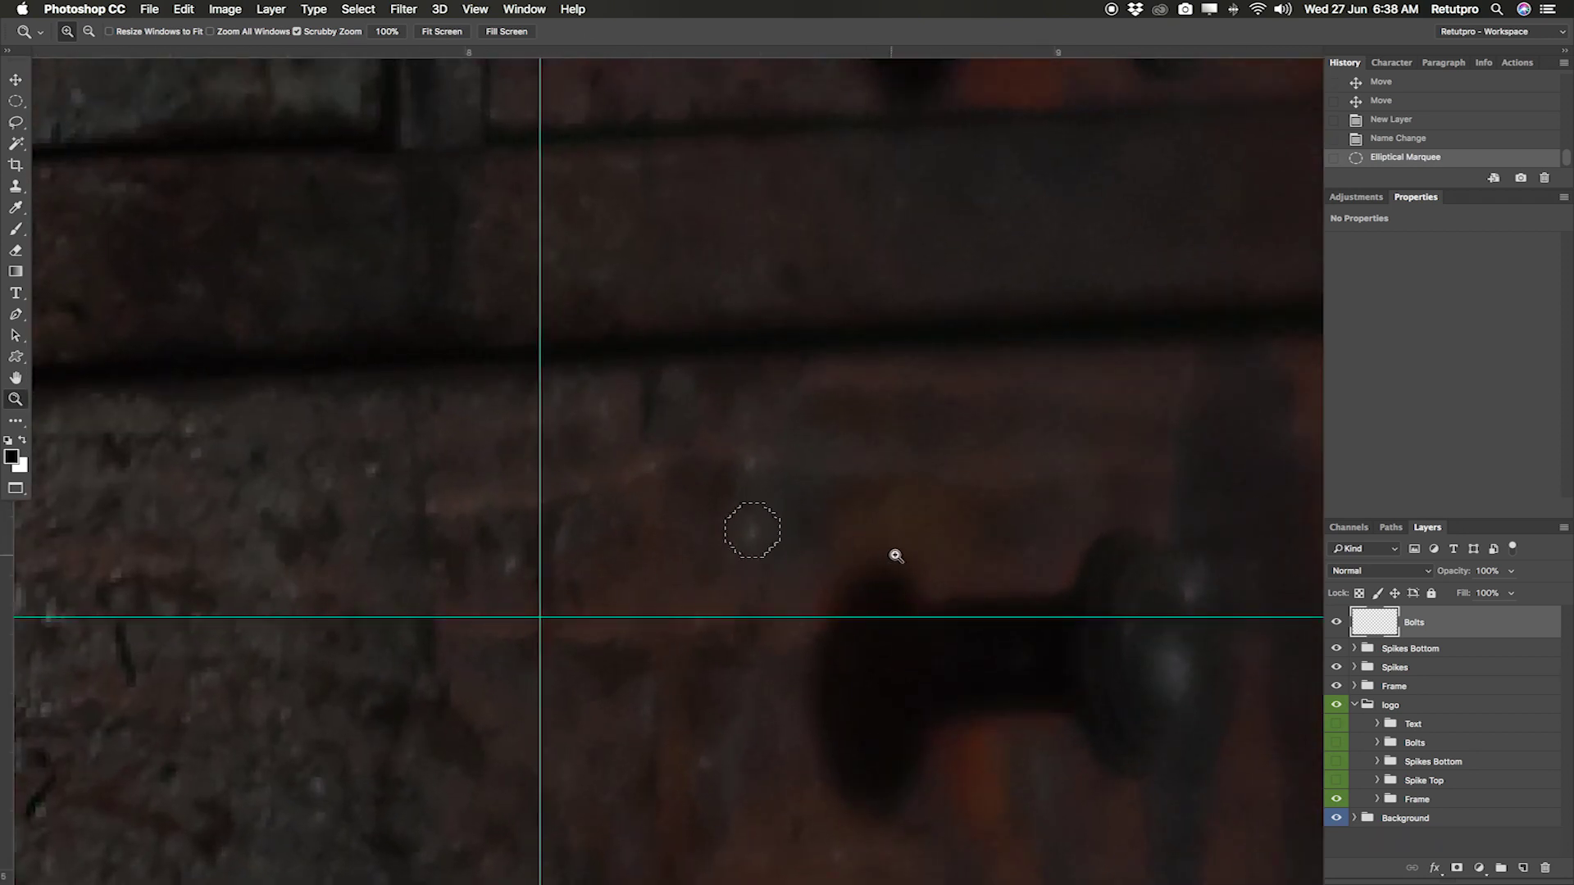
key(m)
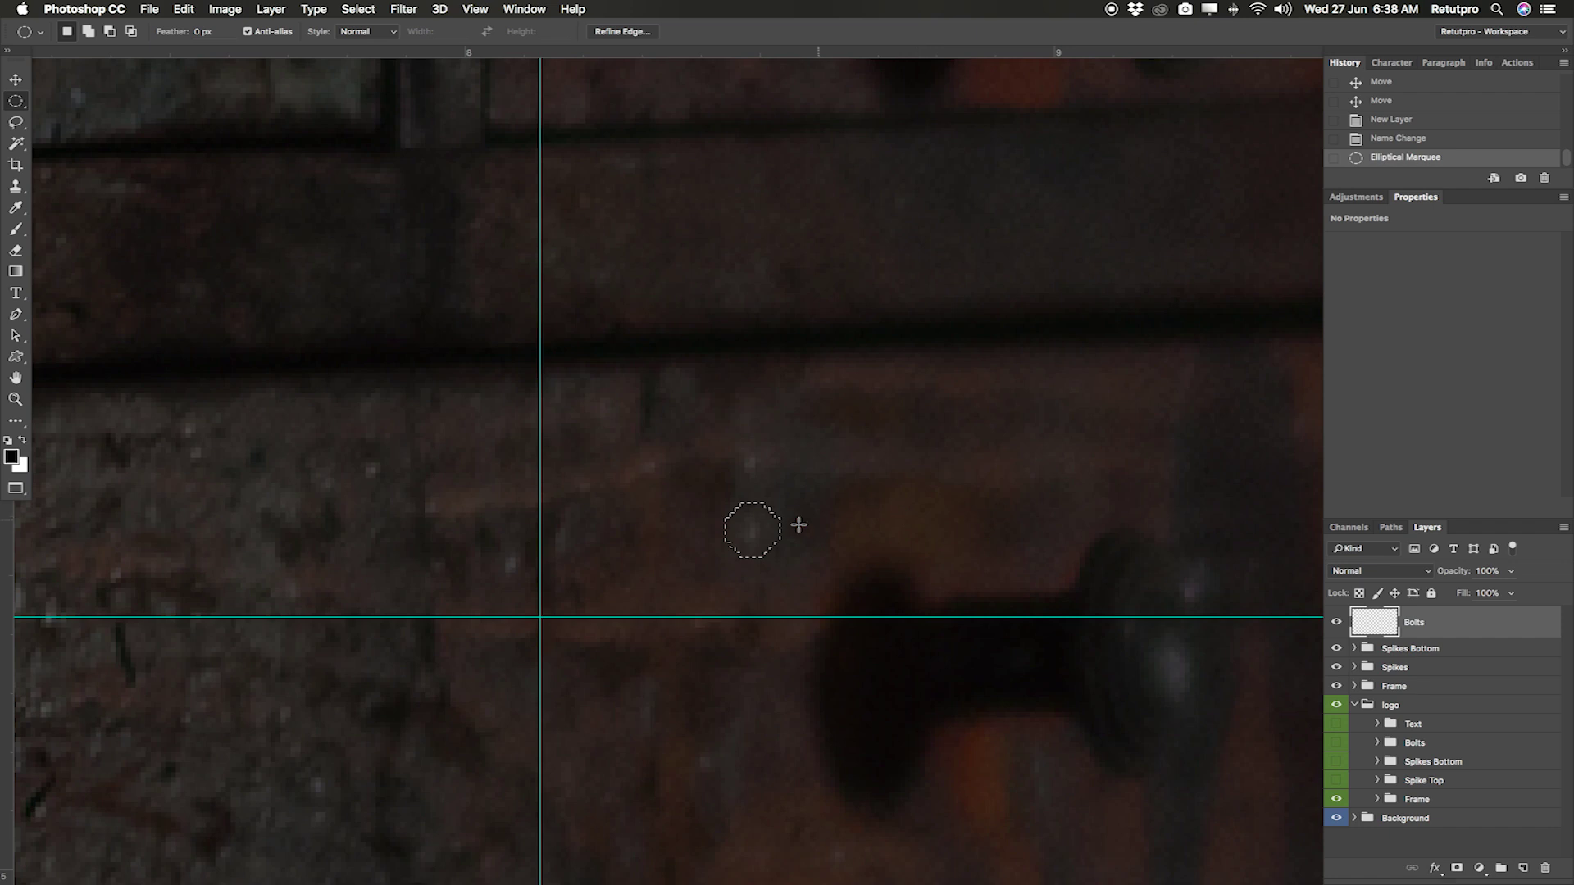
right_click(749, 529)
click(802, 726)
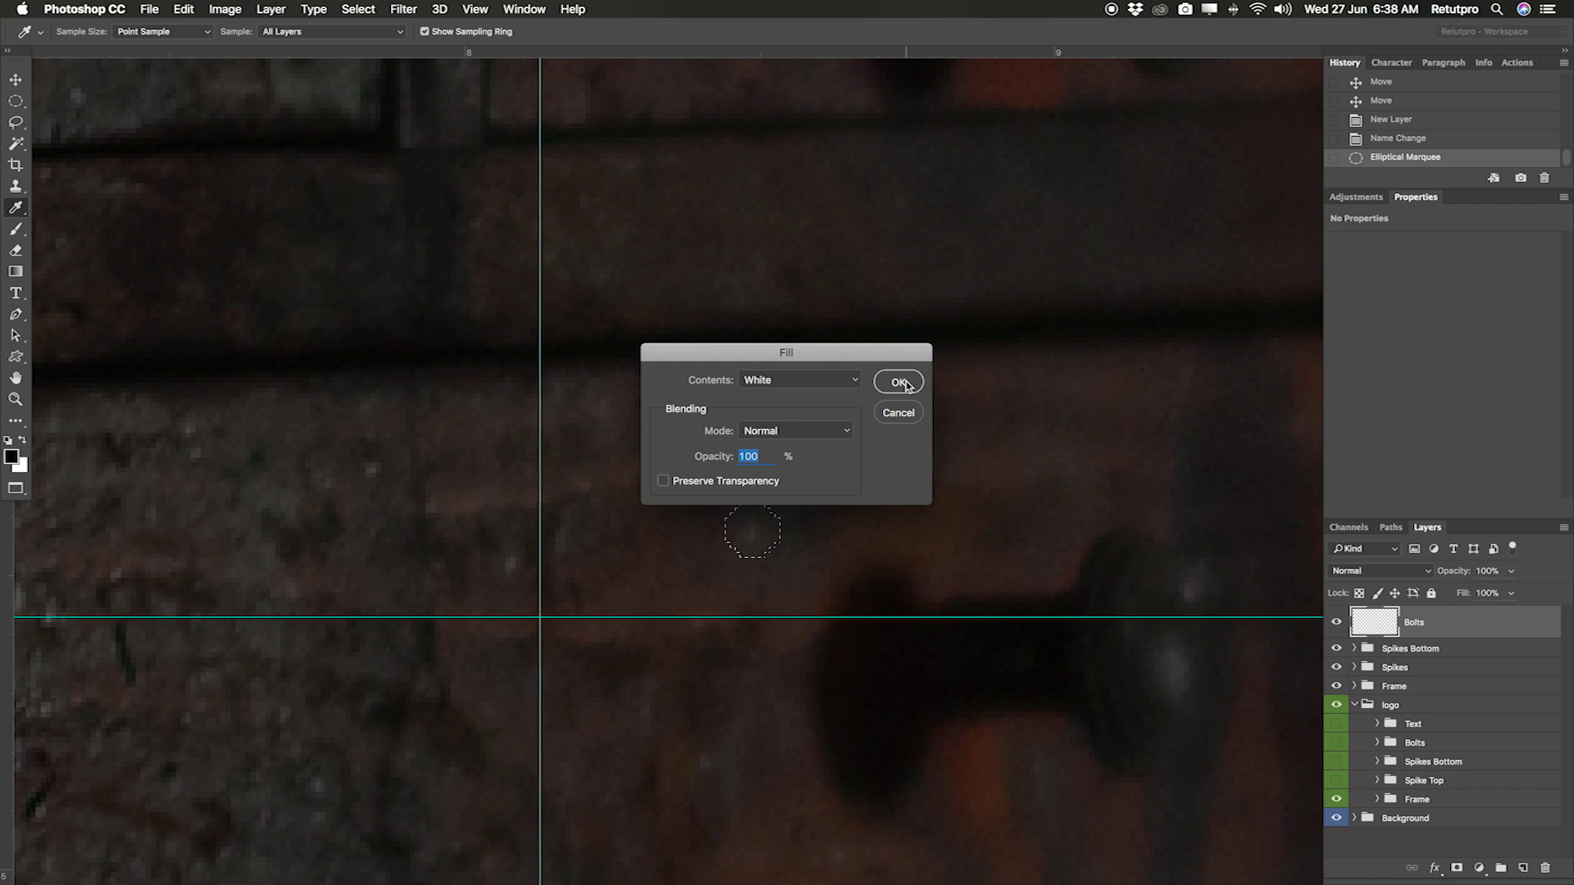
click(902, 383)
key(super+d)
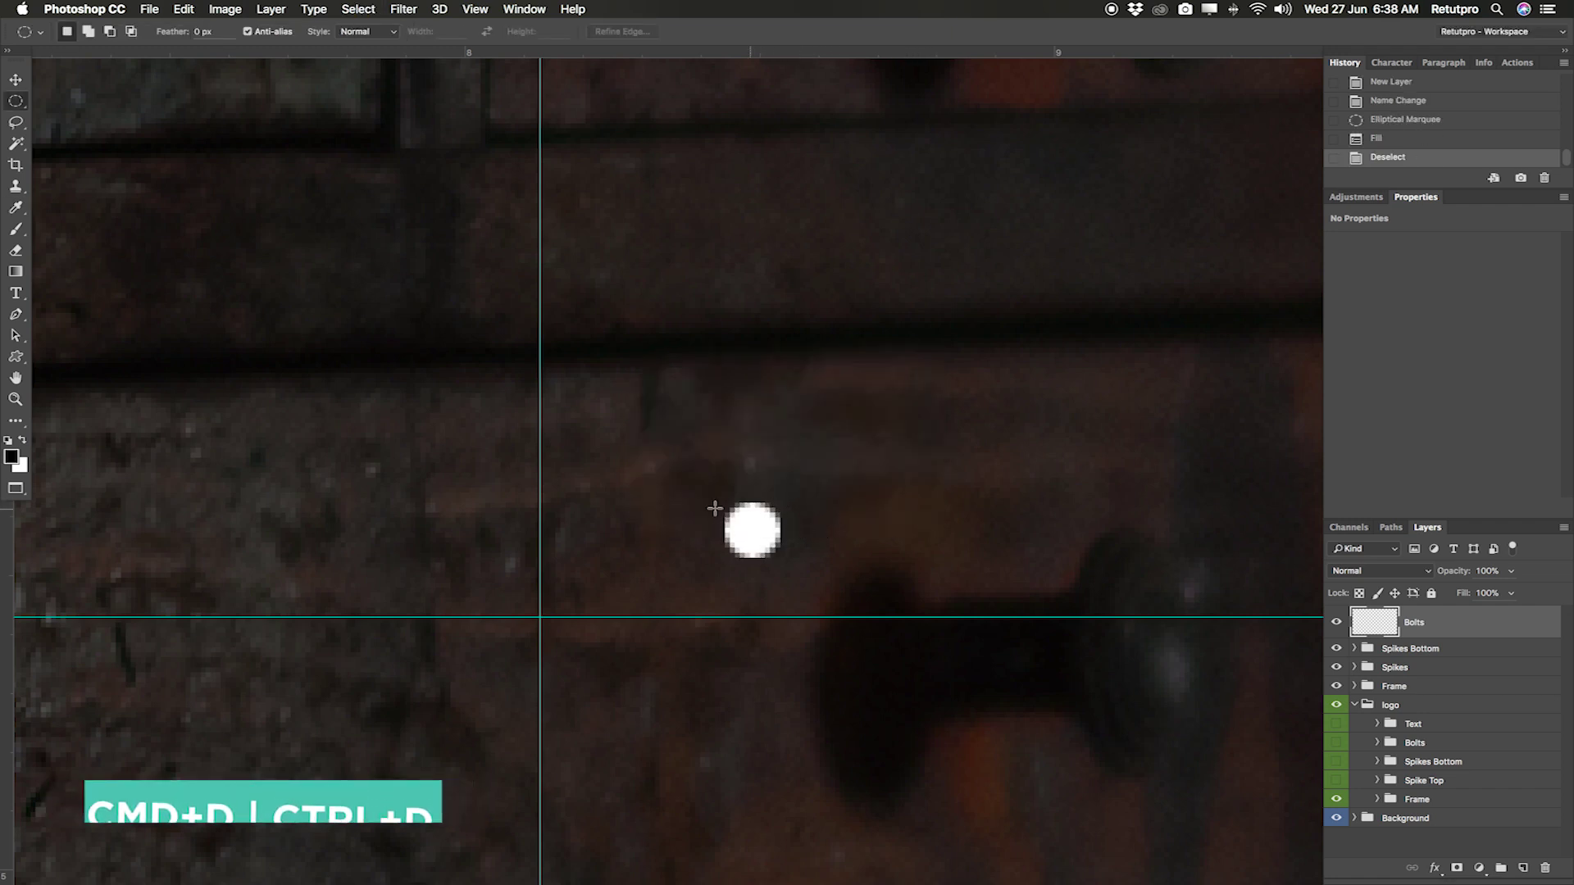
Select a thin horizontal strip across the middle of the white bolt circle and clear it to cut a slot
right_click(16, 100)
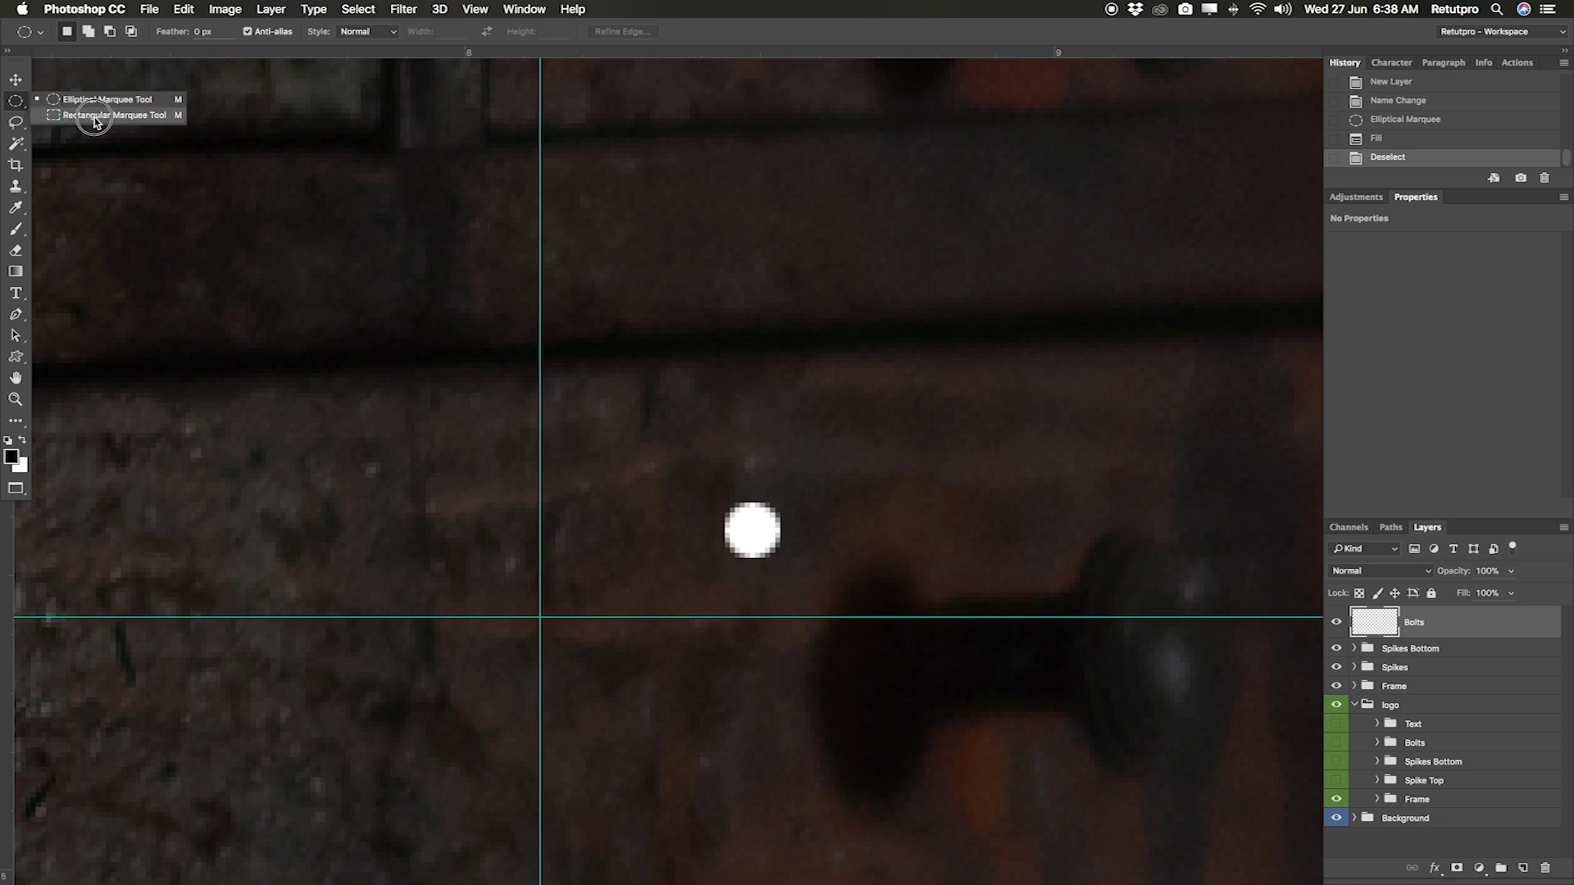
click(95, 116)
right_click(15, 100)
click(95, 116)
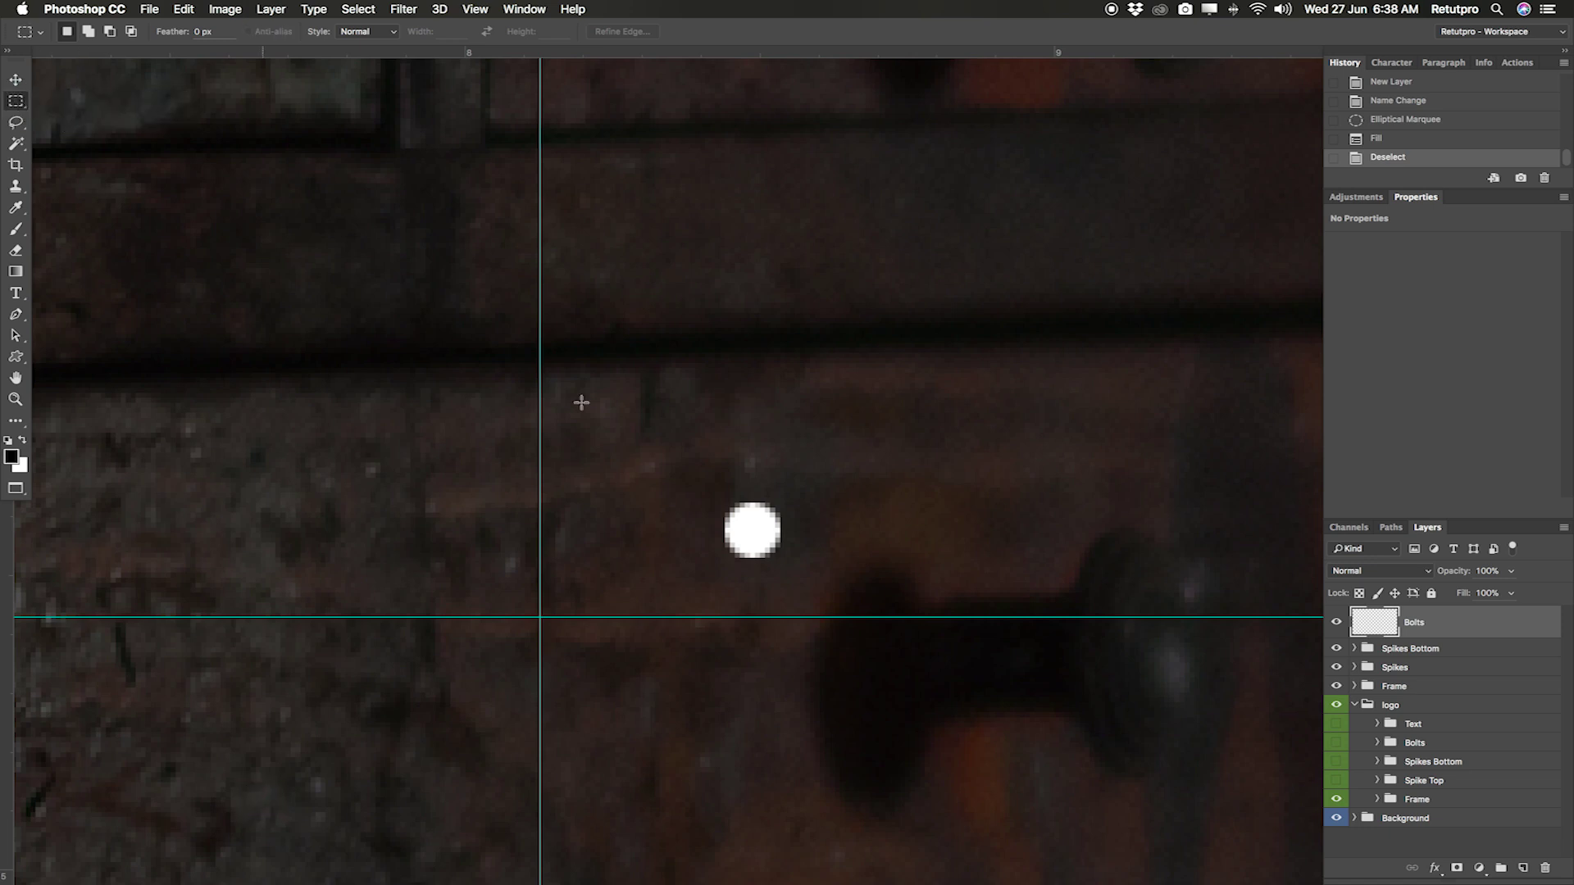
drag(736, 528, 772, 533)
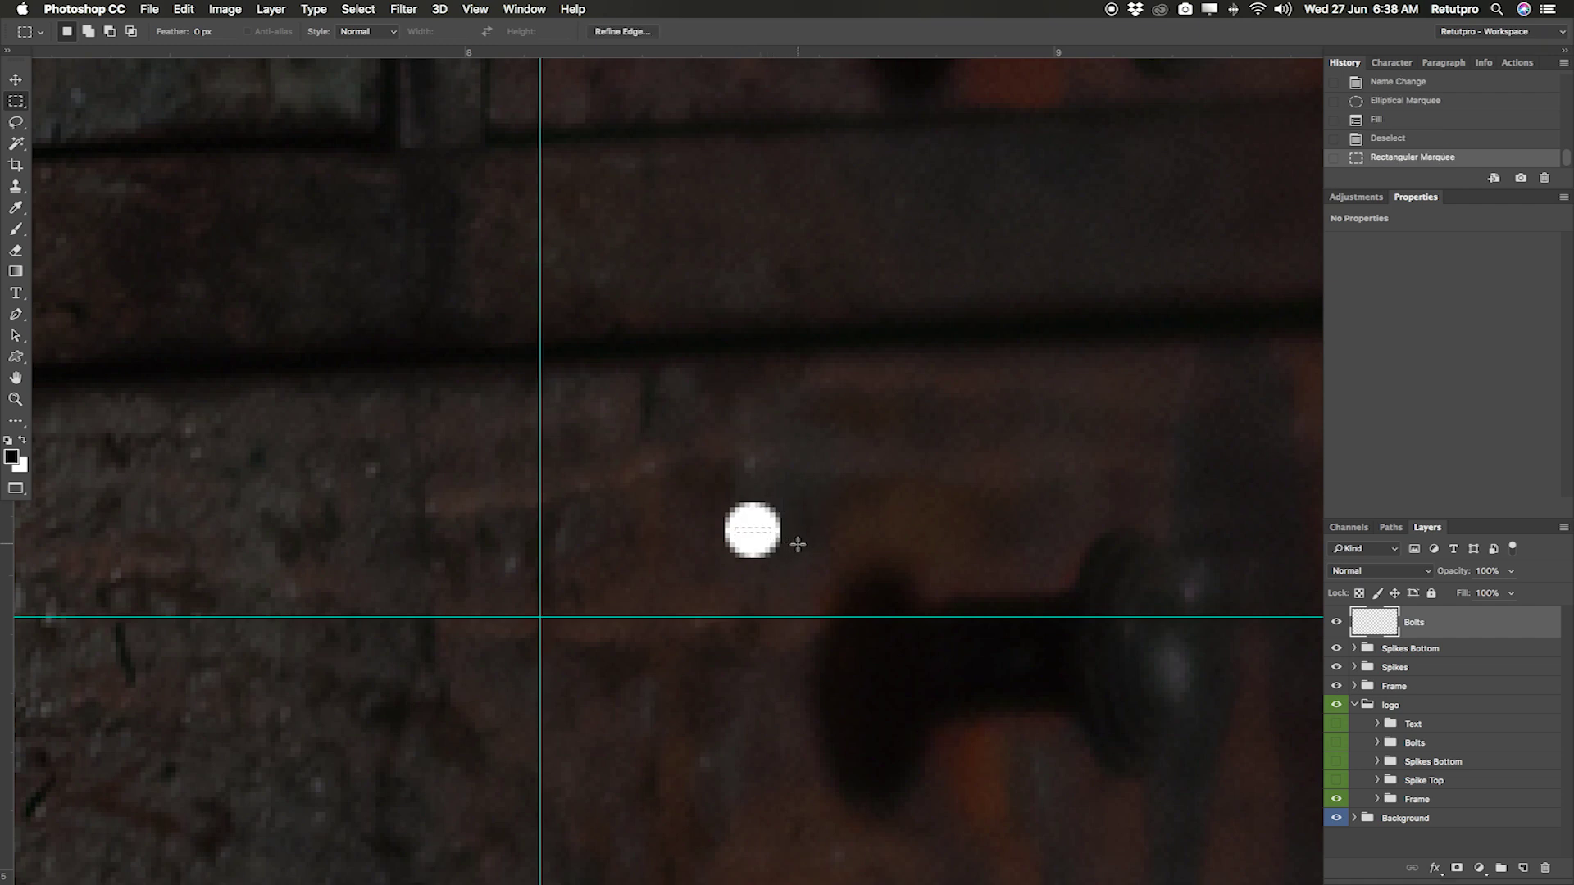
key(Delete)
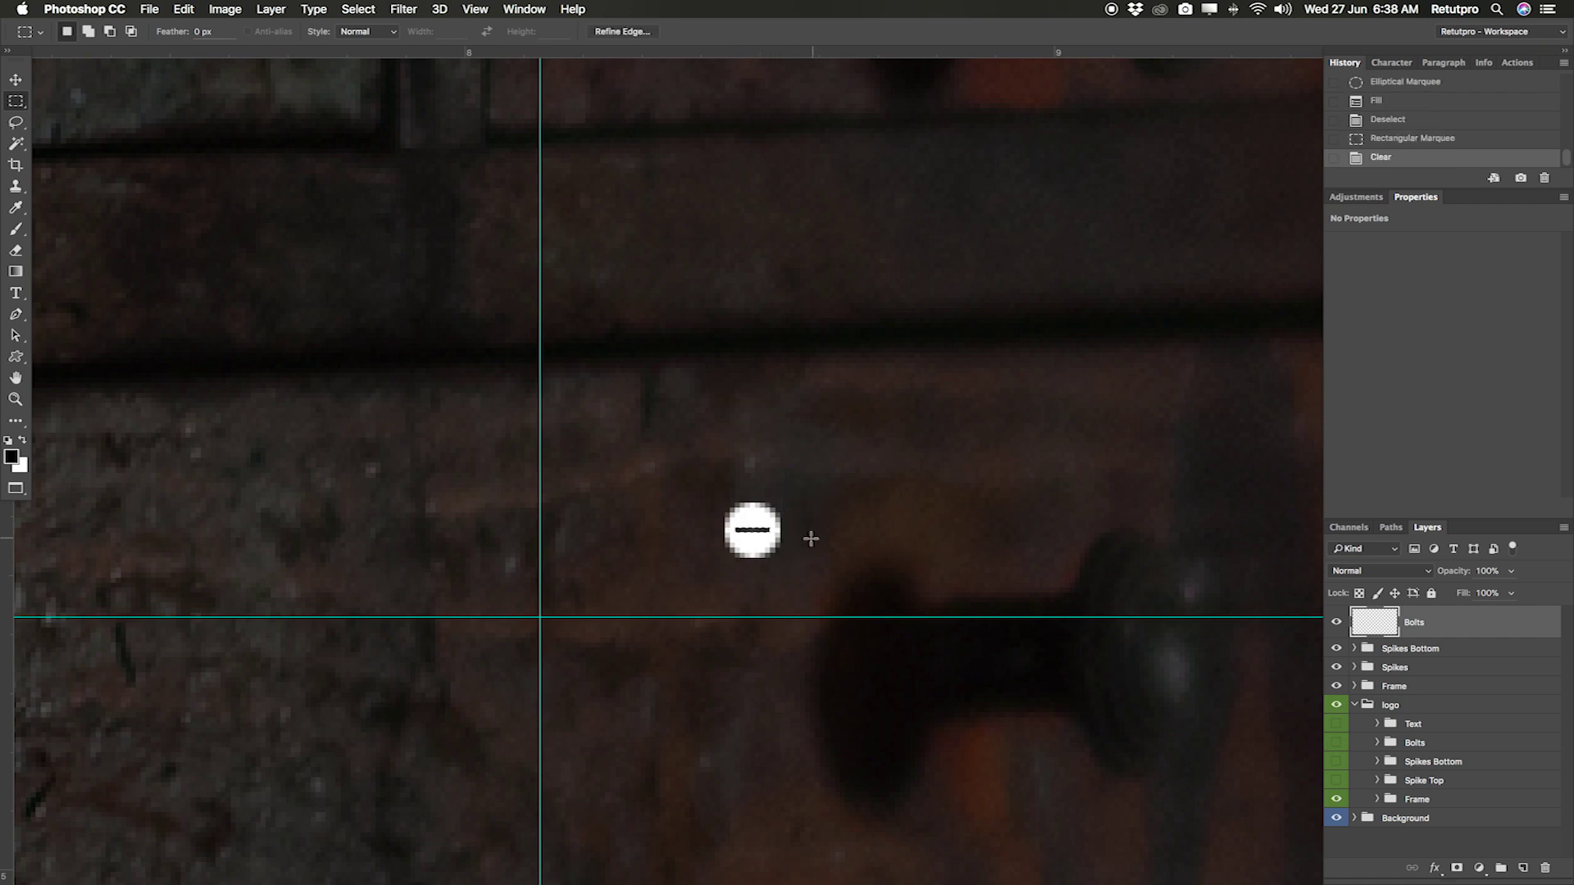
Rotate the strip selection to vertical, nudge it up, clear it to complete the bolt's cross-shaped slot, and deselect
right_click(763, 535)
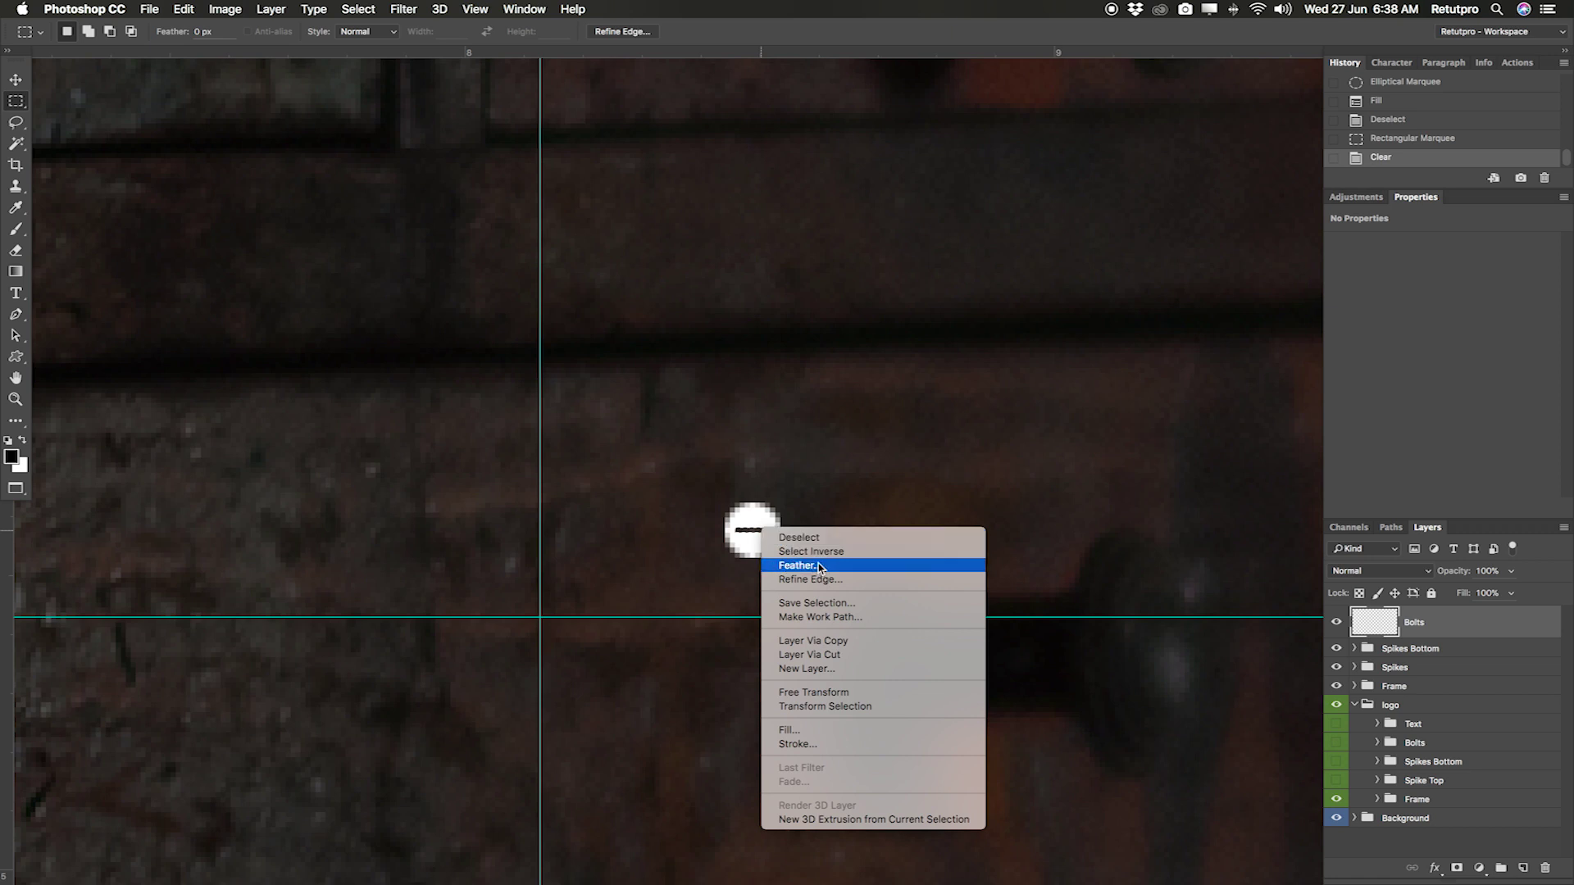
click(863, 707)
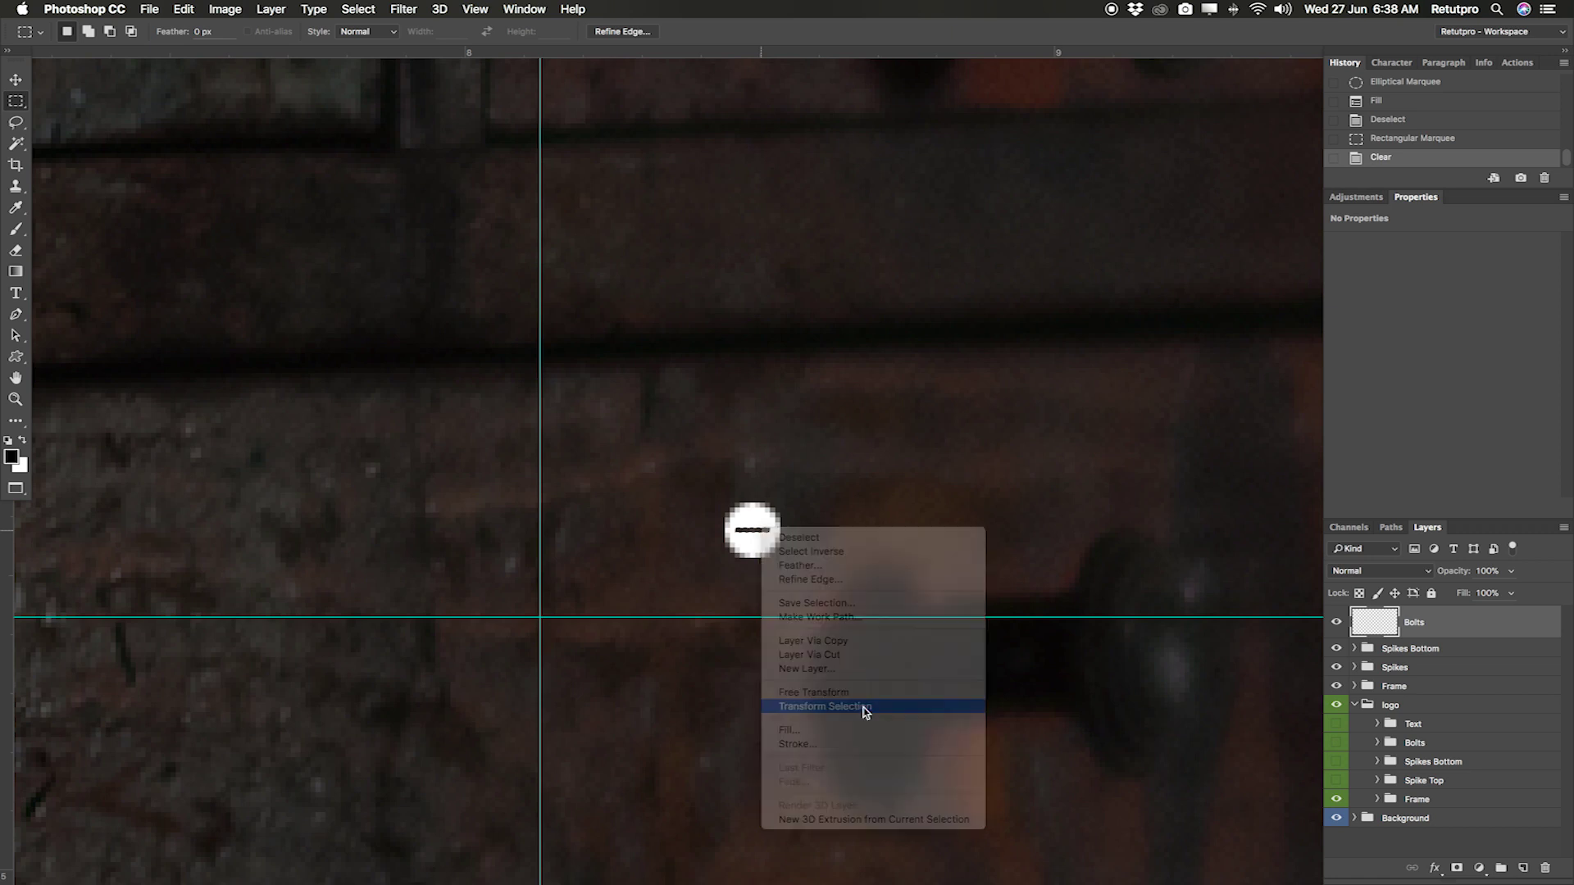
drag(774, 554, 746, 559)
key(Return)
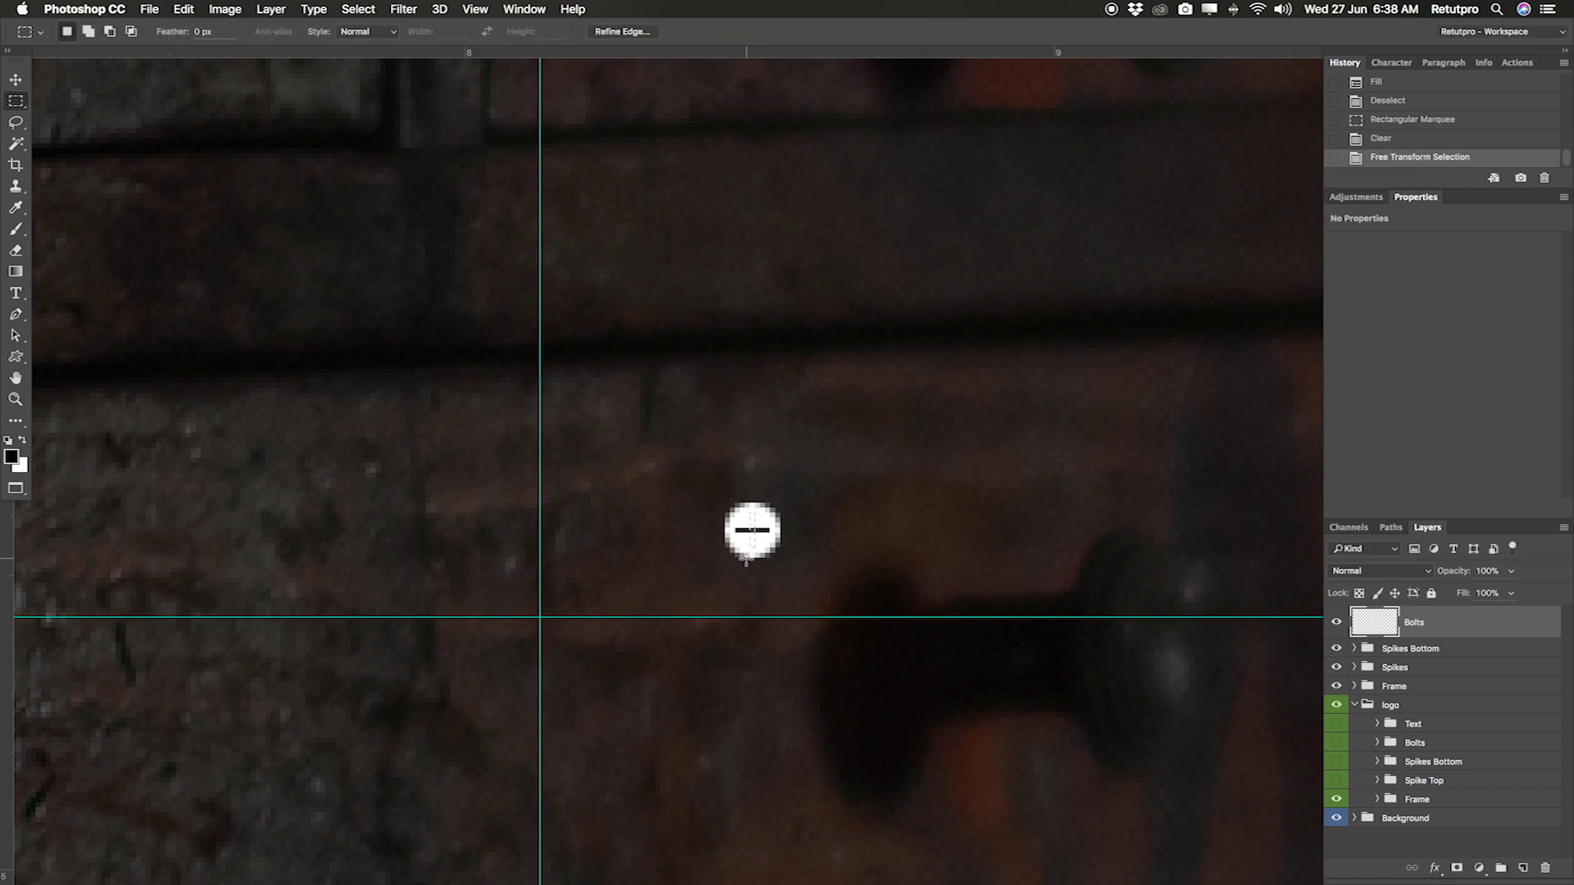
key(Up)
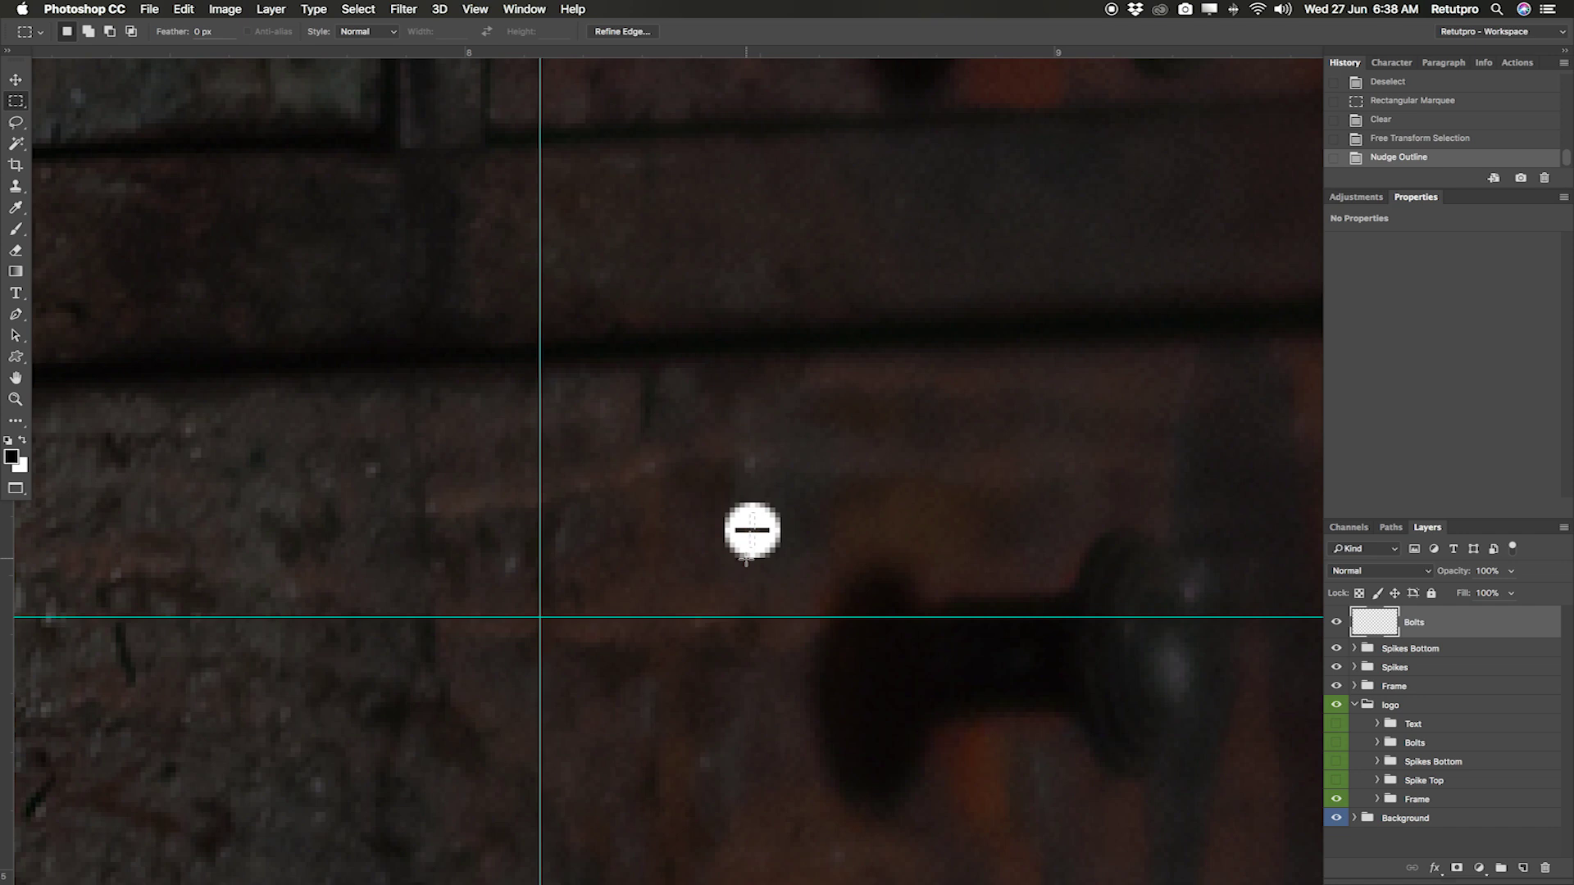
key(Delete)
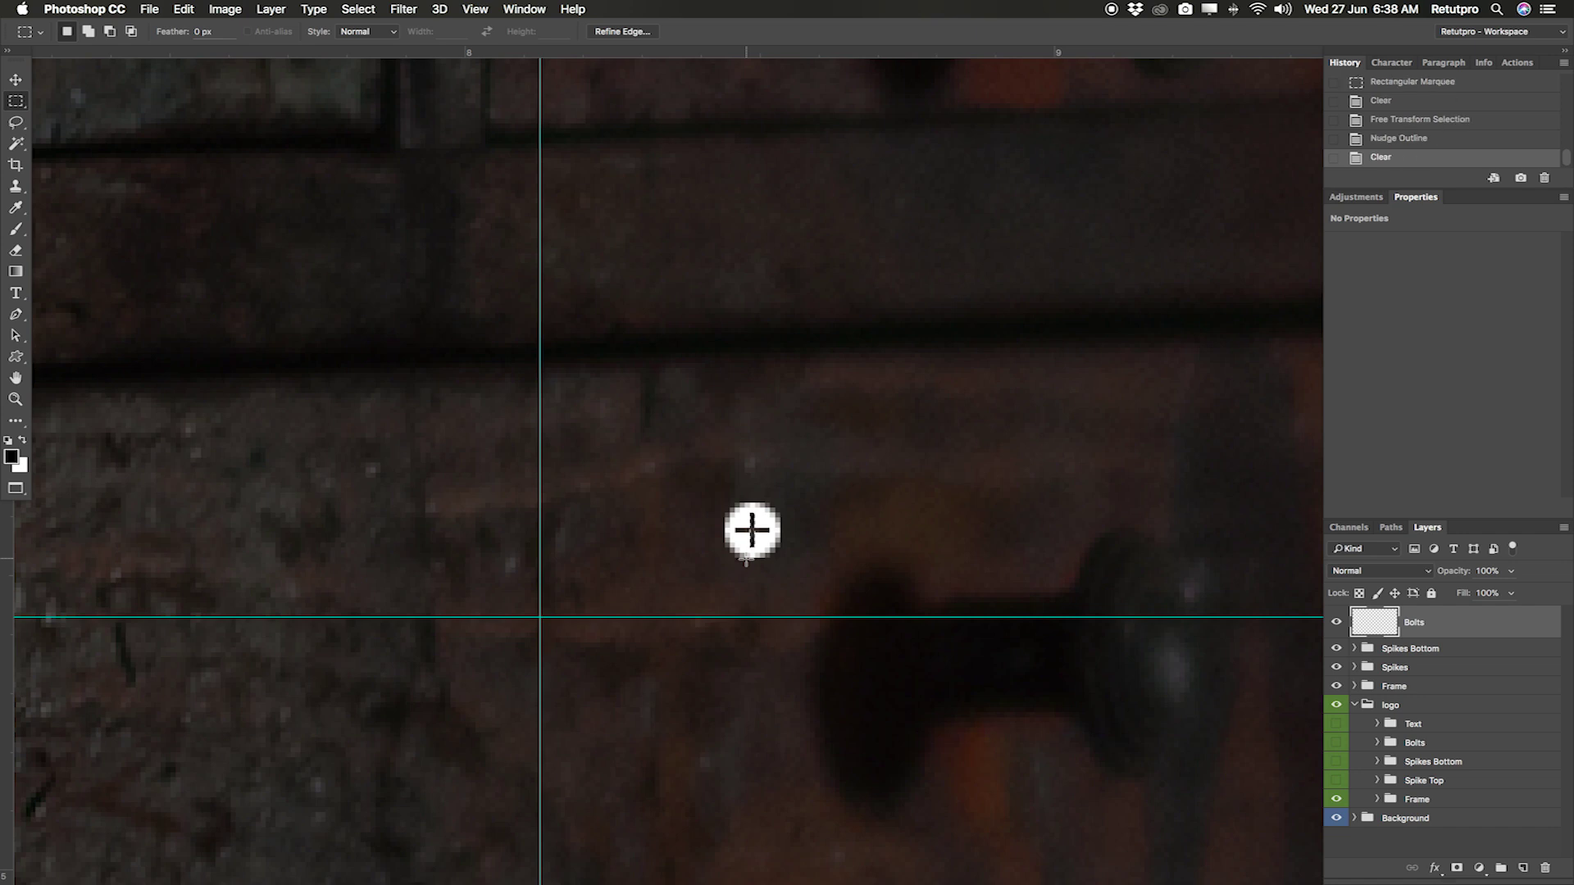
key(super+d)
key(z)
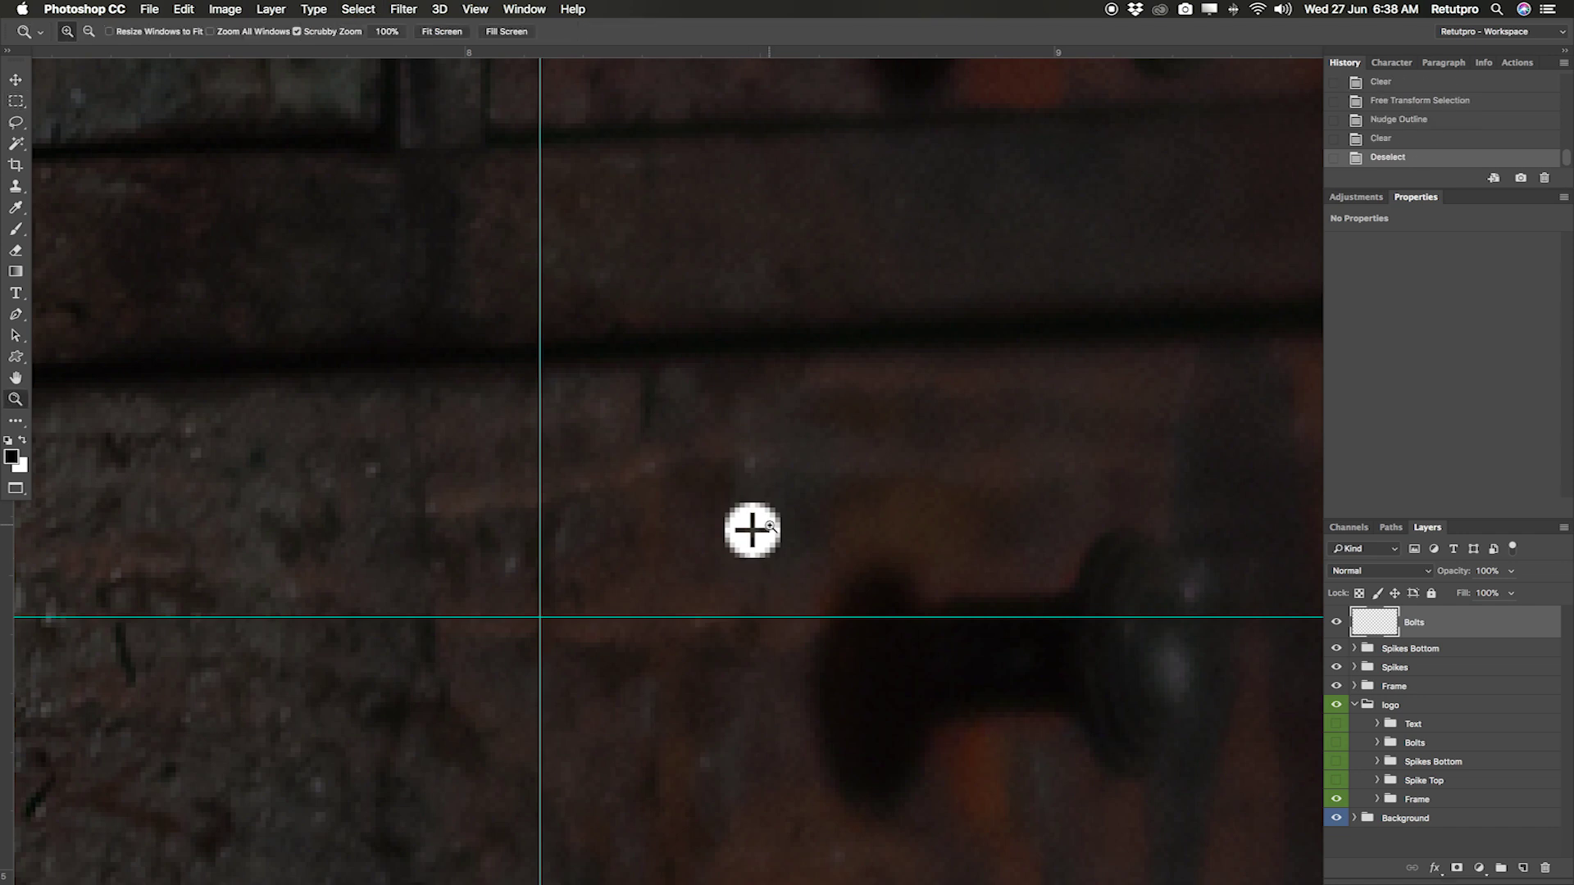
alt+click(754, 529)
alt+click(789, 523)
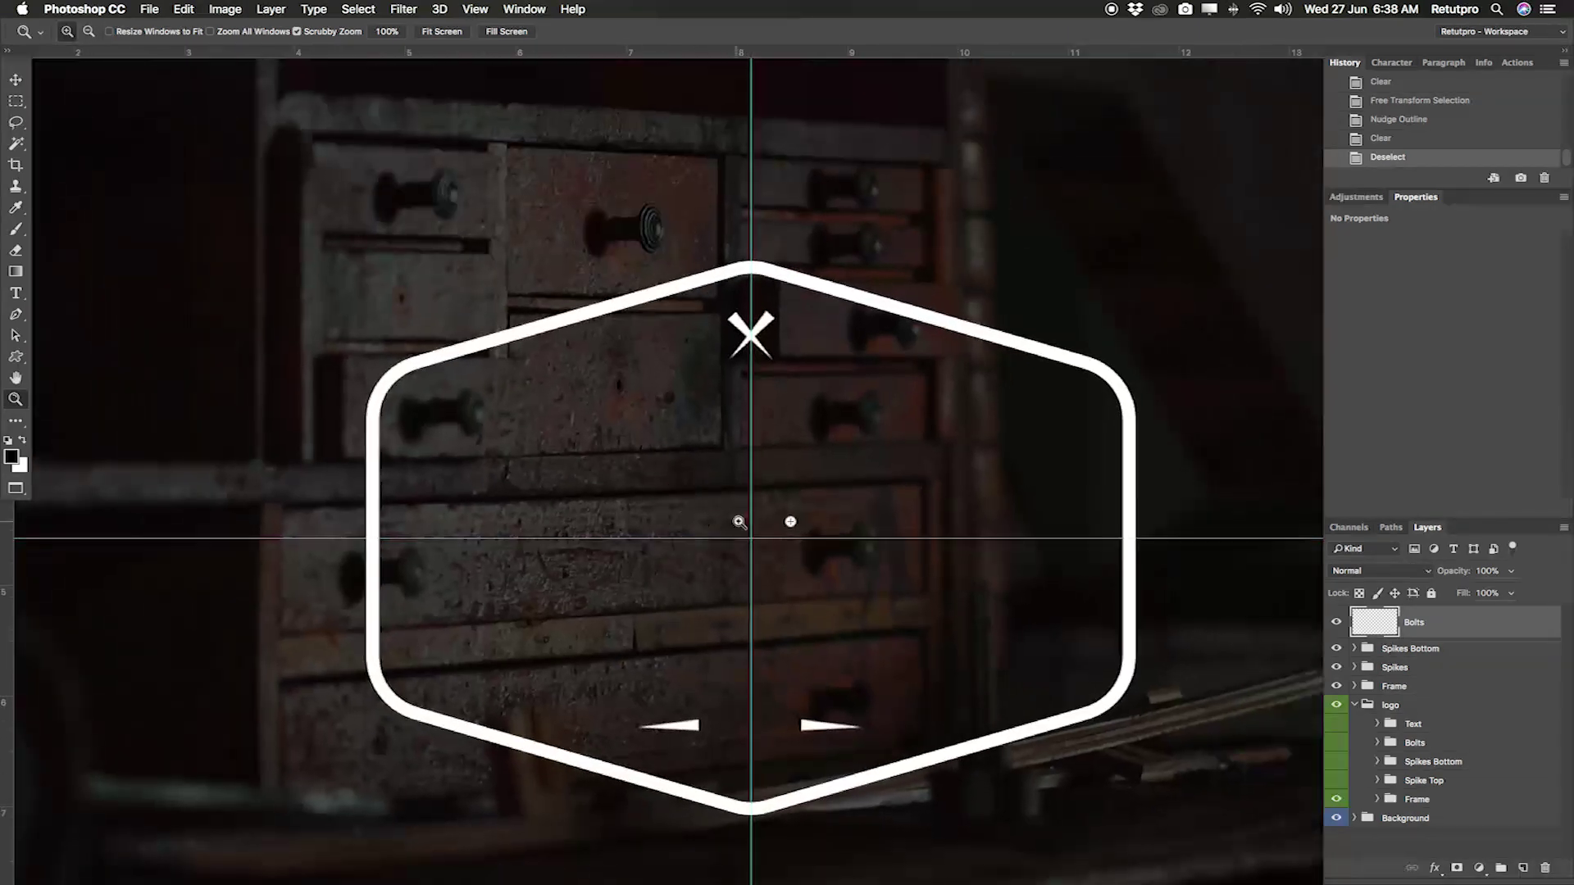
click(814, 516)
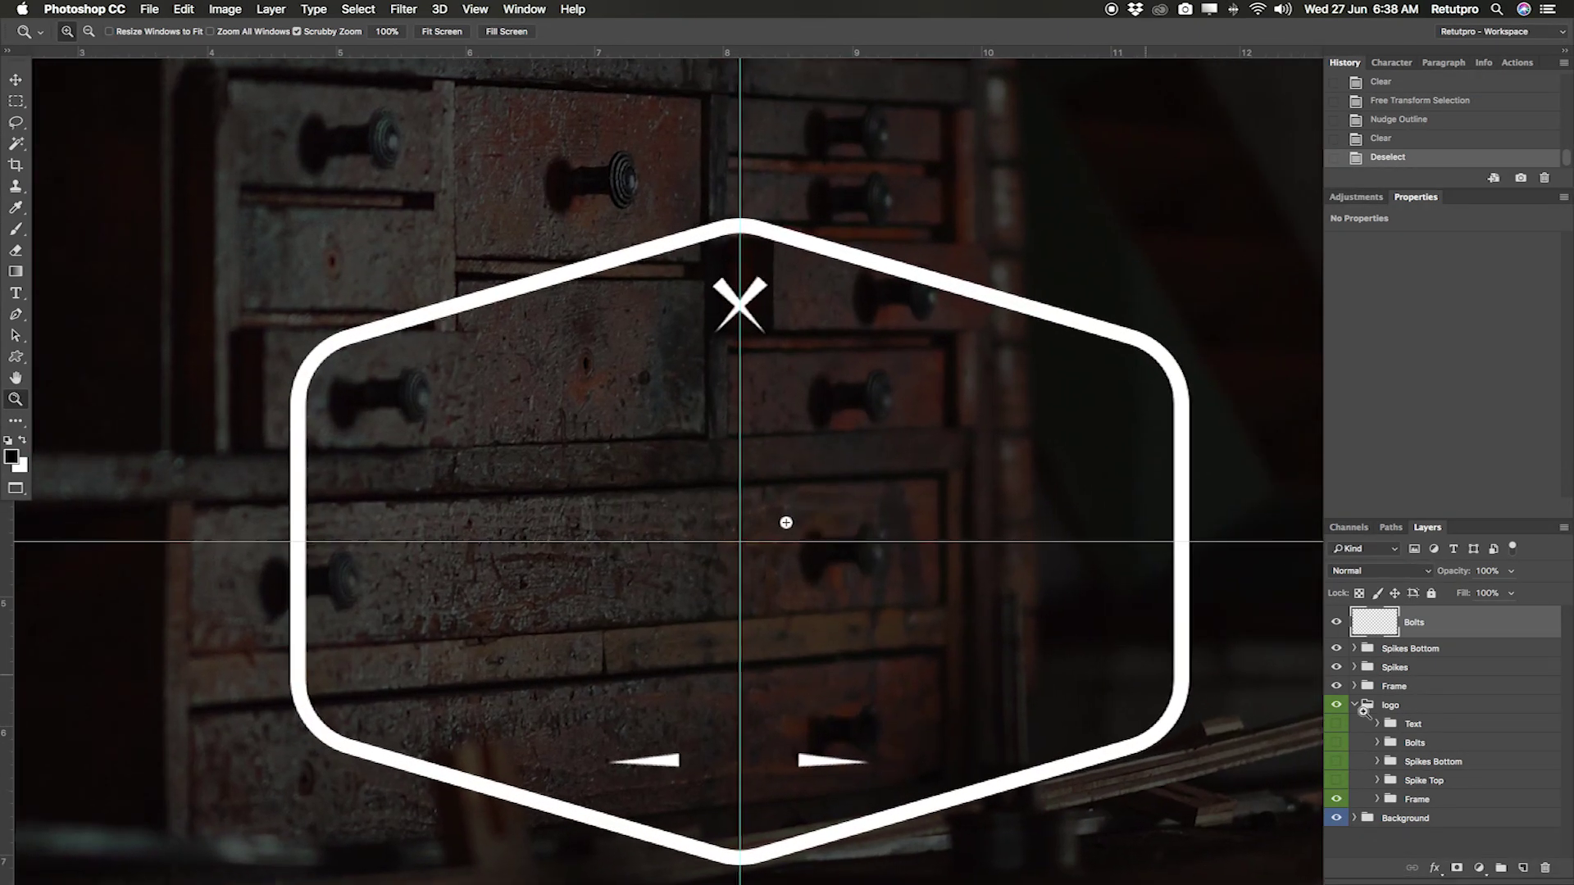
Add two horizontal guides, one across the frame's upper part and one across its lower part, about equally far from the centre guide
key(v)
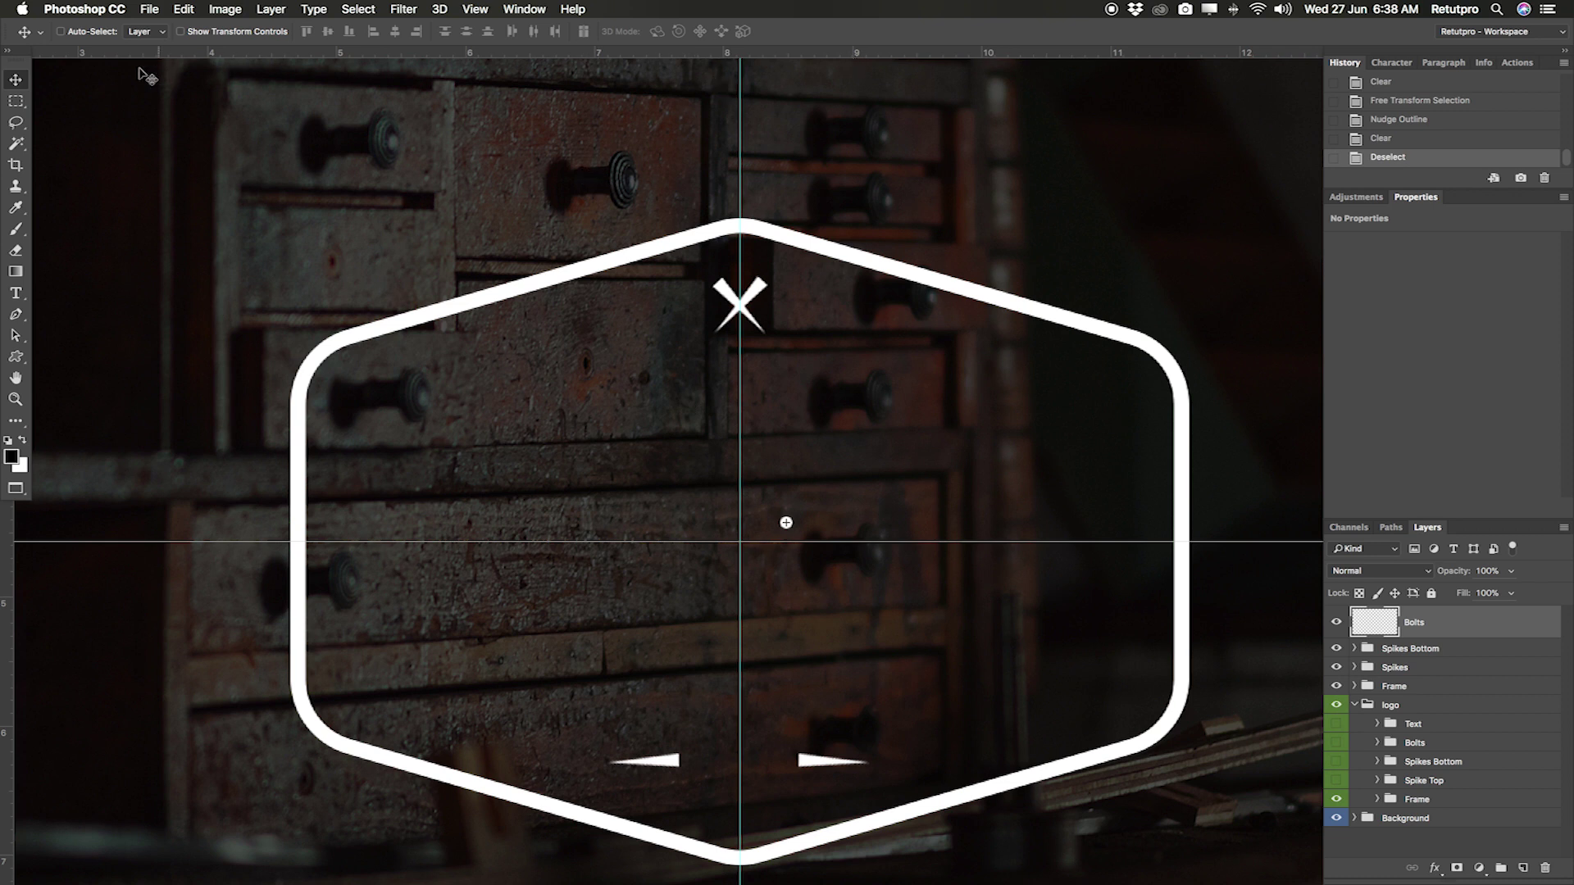
drag(855, 53, 927, 386)
drag(893, 52, 943, 700)
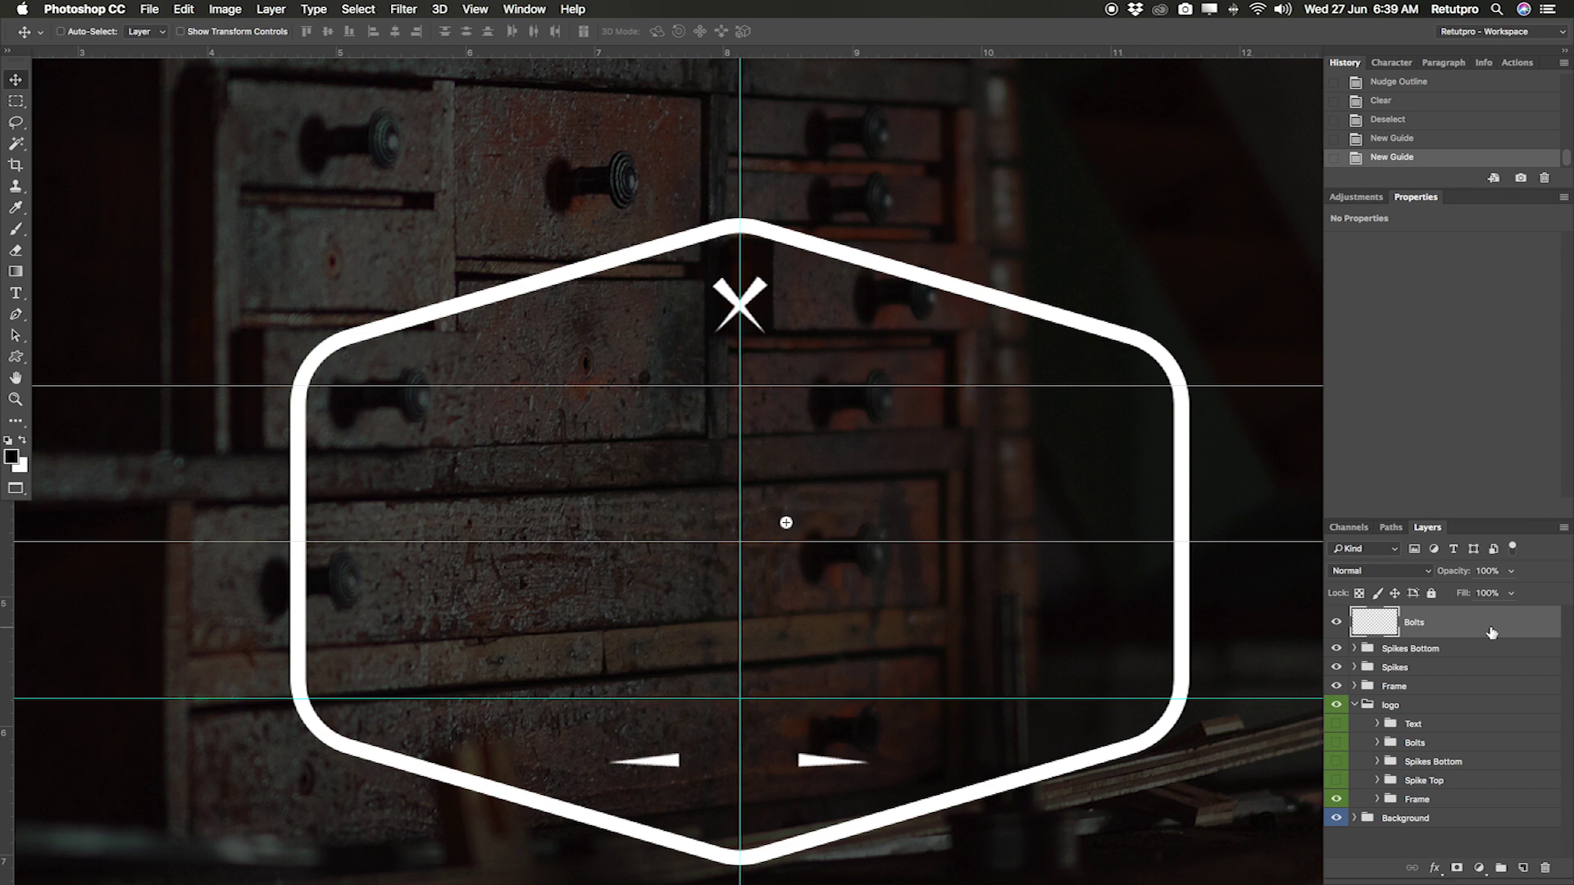
Move the bolt inside the frame's upper-left corner and align the upper horizontal guide with the bolt's centre
drag(804, 526, 371, 381)
key(Up)
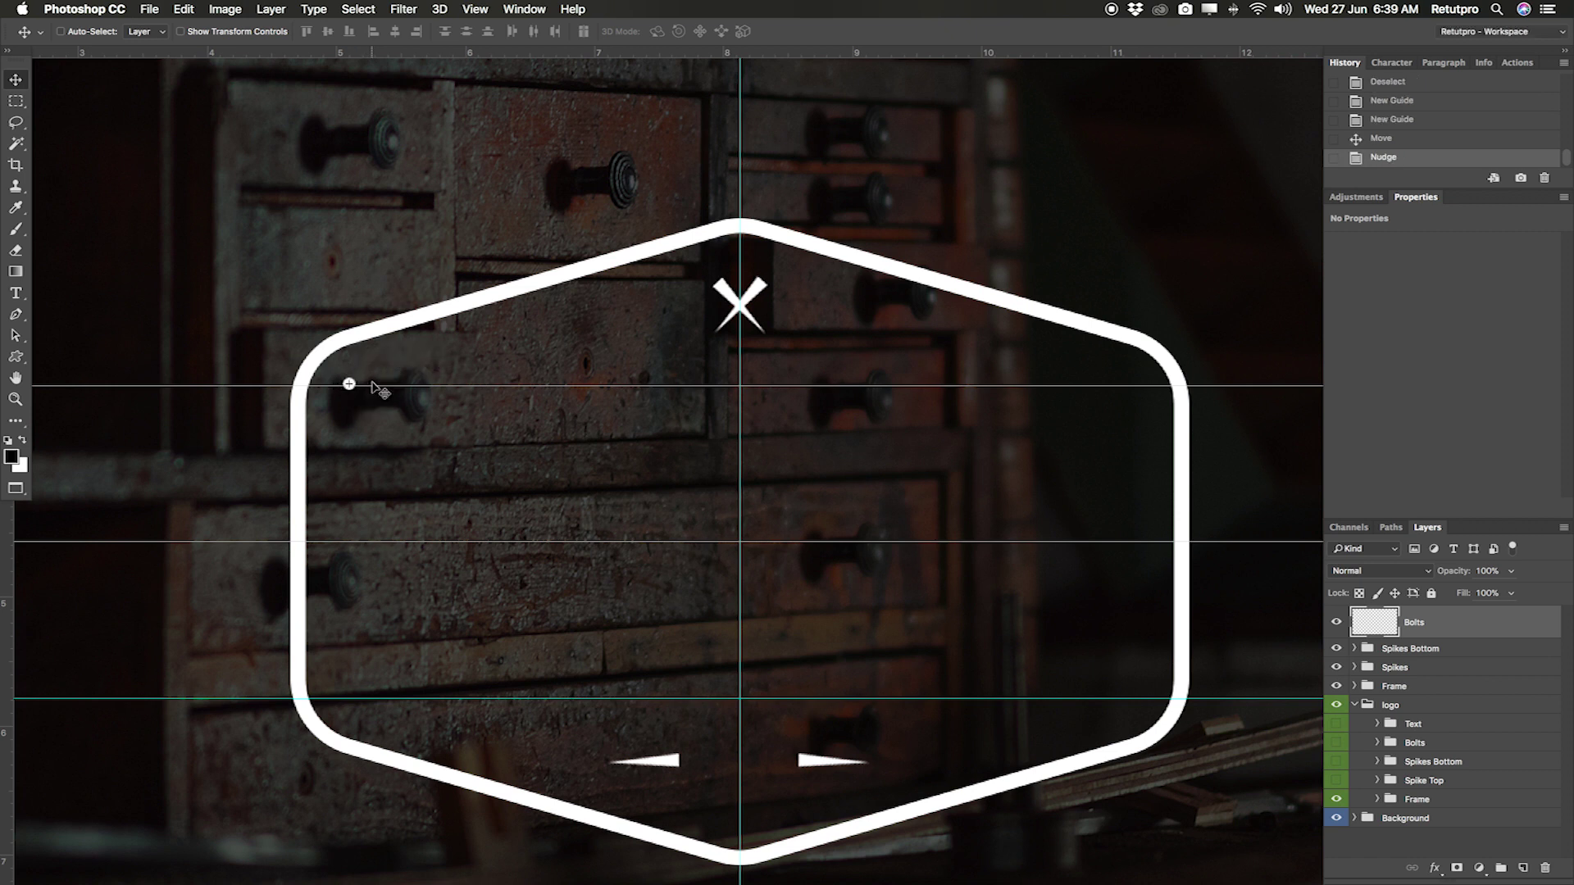
mouse_move(373, 384)
mouse_down()
mouse_move(442, 380)
mouse_move(399, 382)
mouse_up()
Copy the bolt across to the frame's upper-right corner, and duplicate both bolts down onto the lower guide
key(super+j)
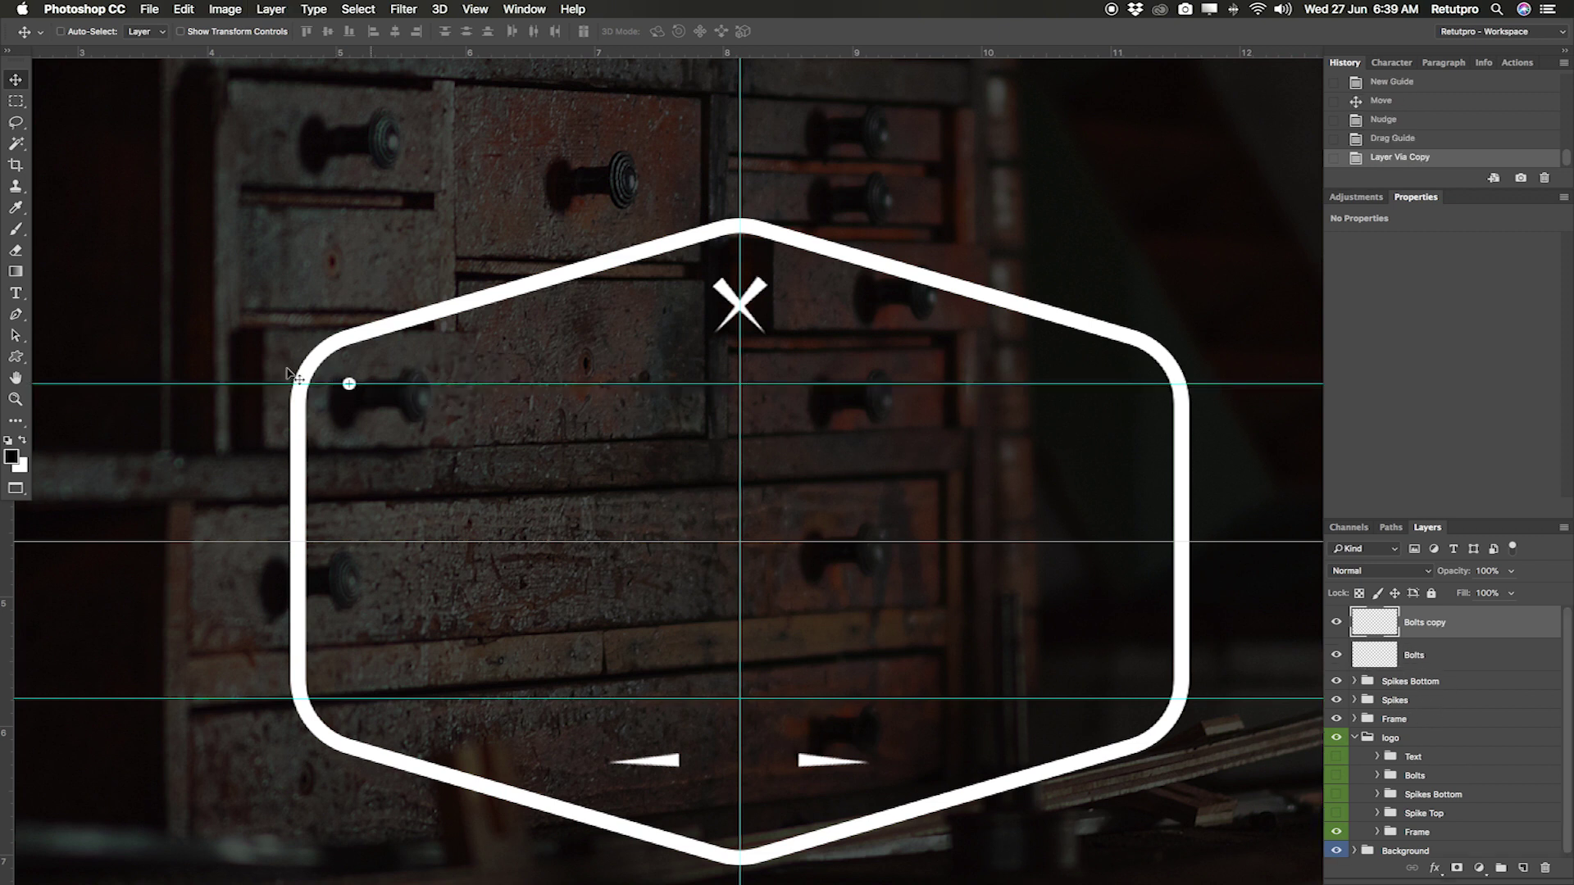
drag(357, 393, 1132, 431)
shift+click(1409, 656)
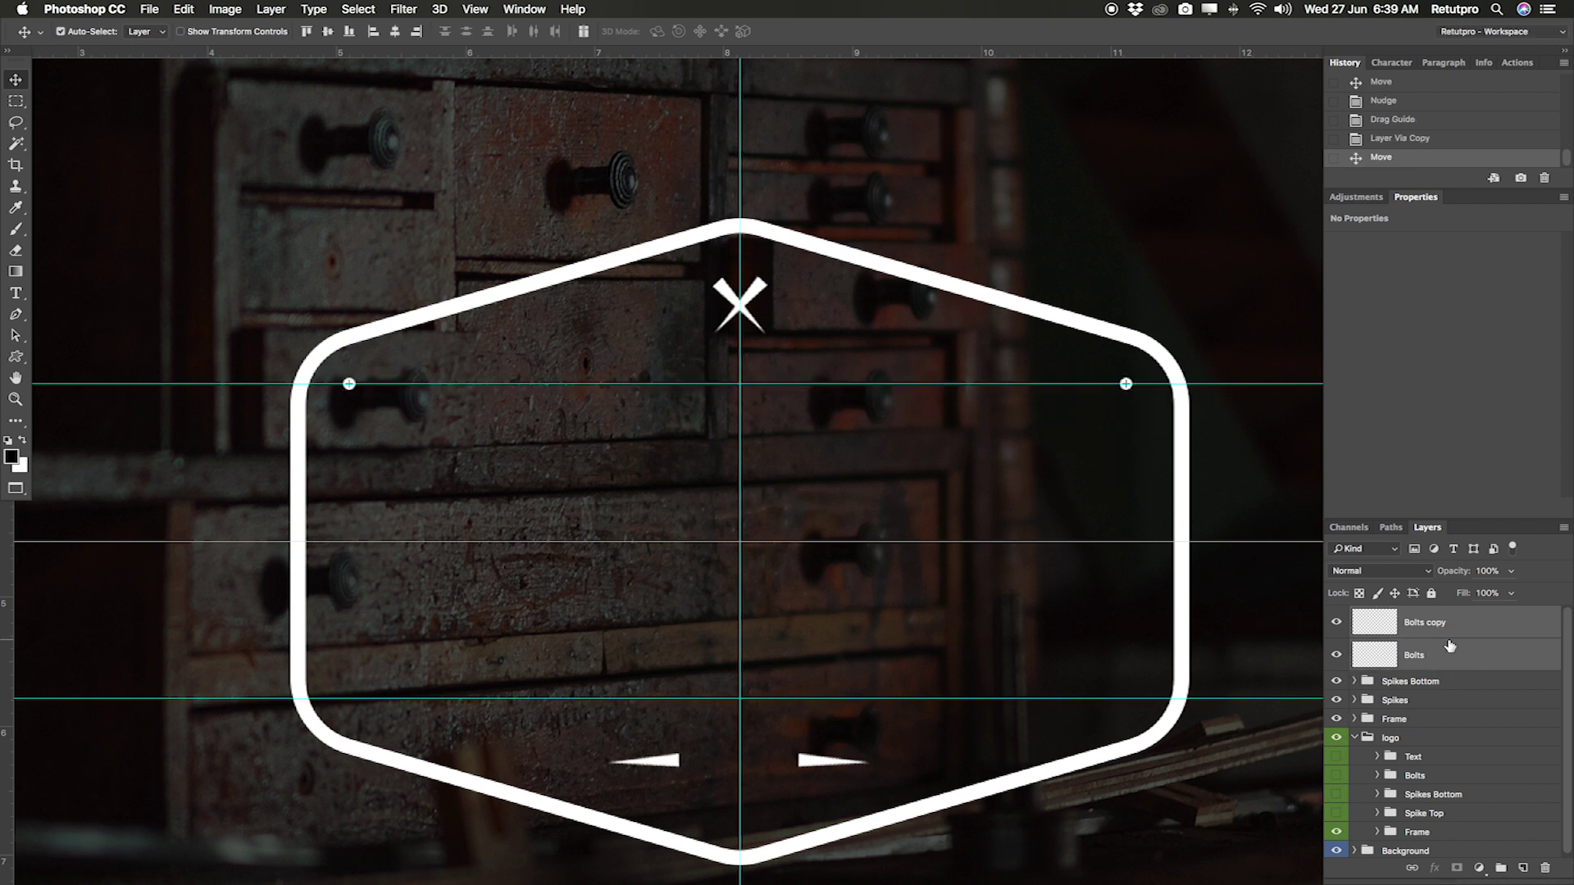
drag(1080, 428, 1115, 744)
Group the four bolt layers and name the group Bolts
shift+click(1475, 720)
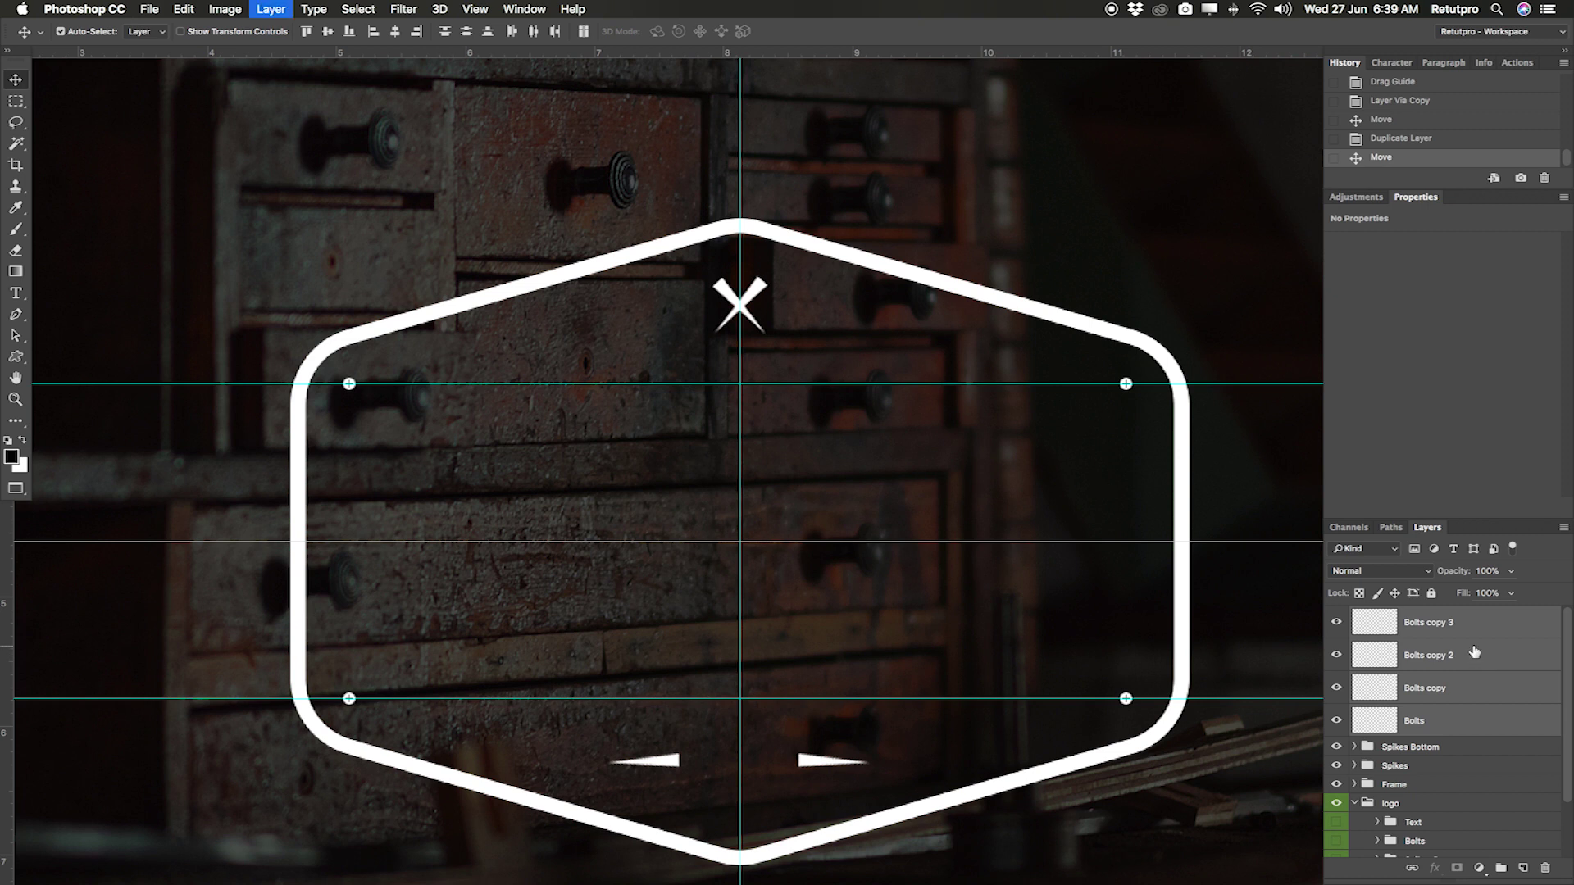
key(super+g)
double_click(1396, 616)
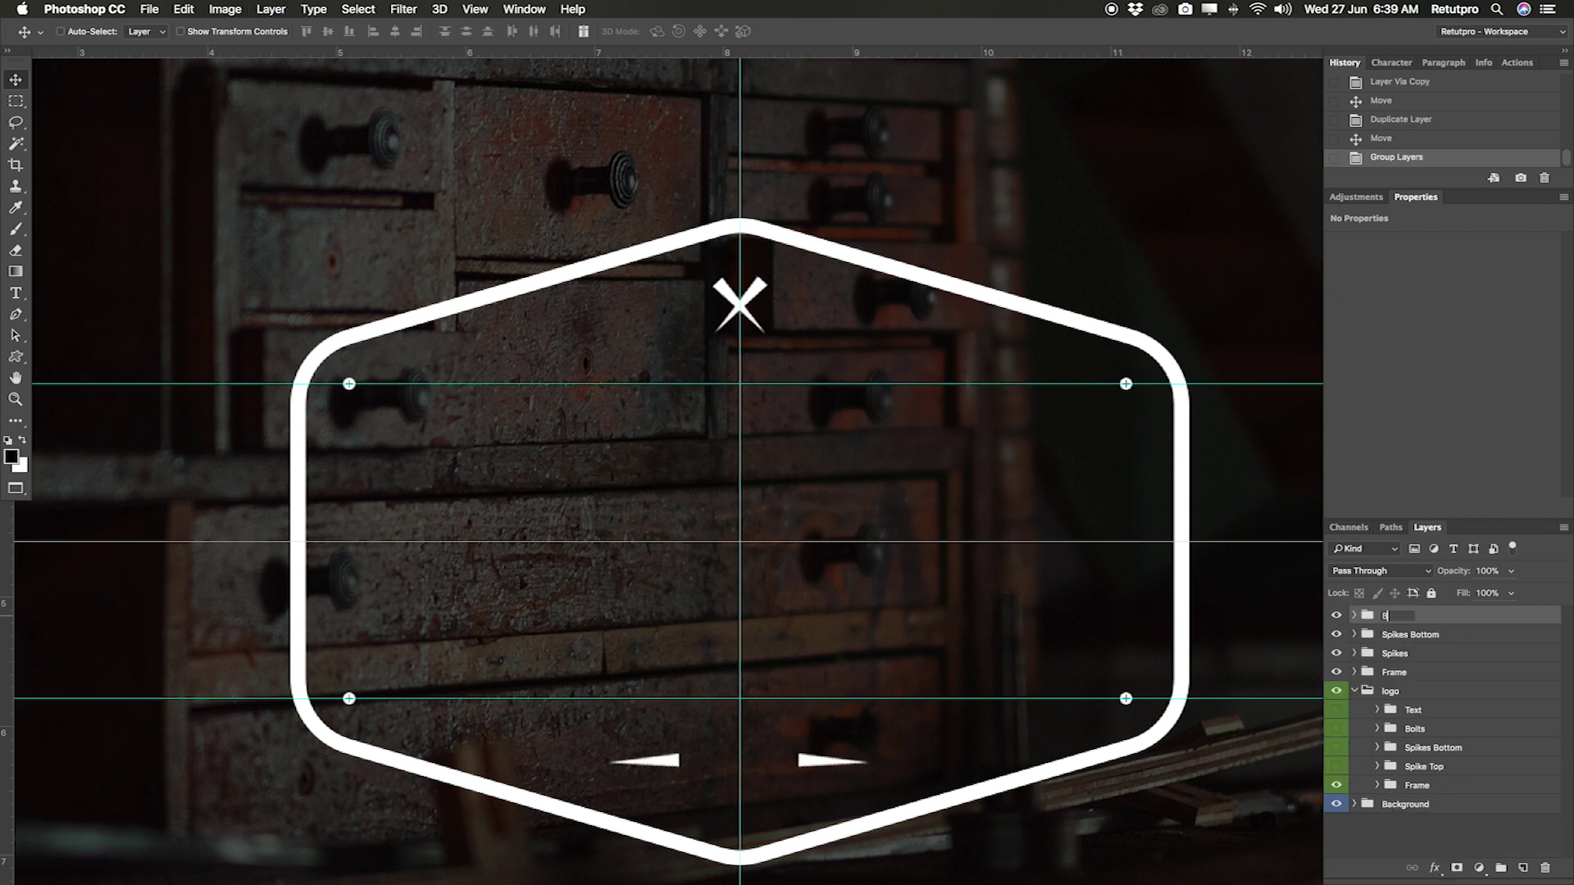
key(Return)
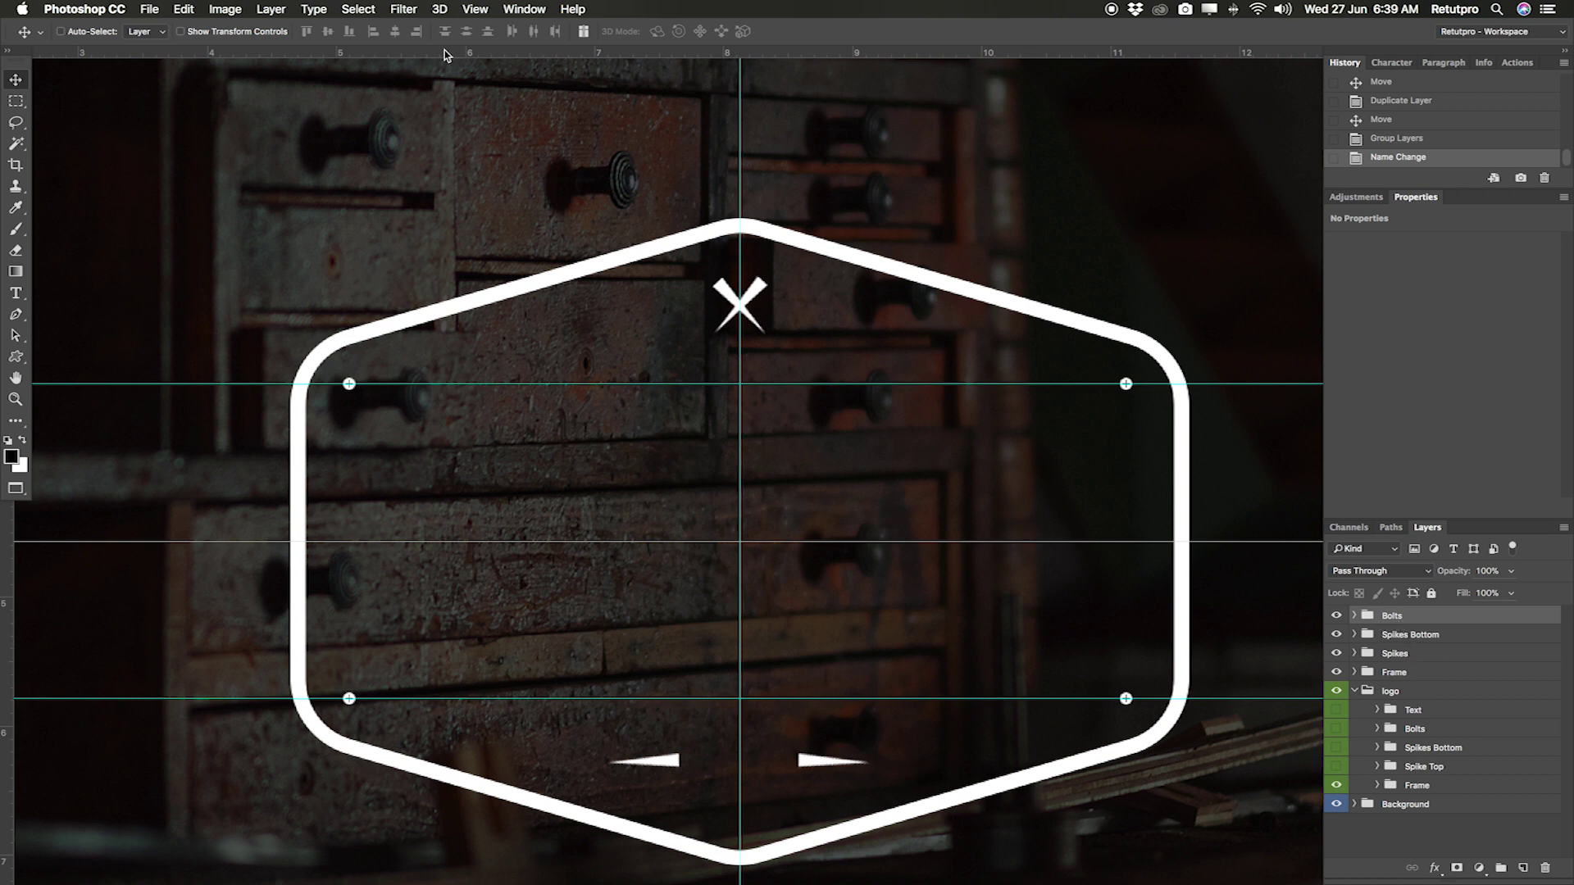
Remove the upper and lower horizontal guides used for placing the bolts, keeping the centre guides
click(664, 383)
drag(664, 383, 660, 33)
drag(708, 701, 660, 11)
Add a white, centred text layer reading WERKSTATT in Dreamwalker Regular above the frame's upper-left side
key(z)
drag(584, 358, 886, 464)
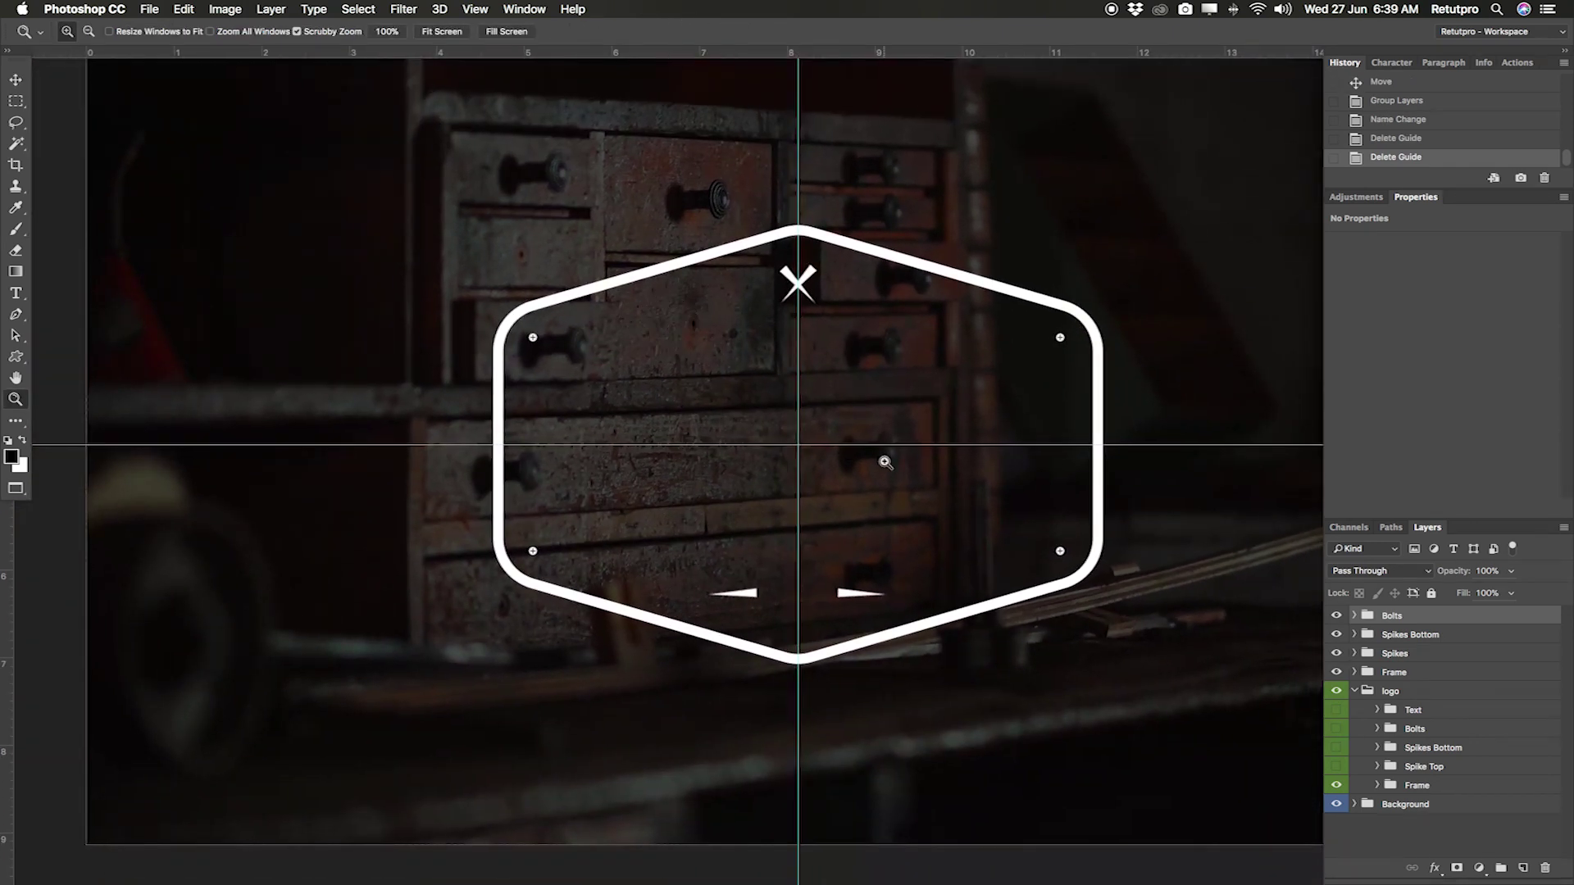
drag(878, 404, 824, 403)
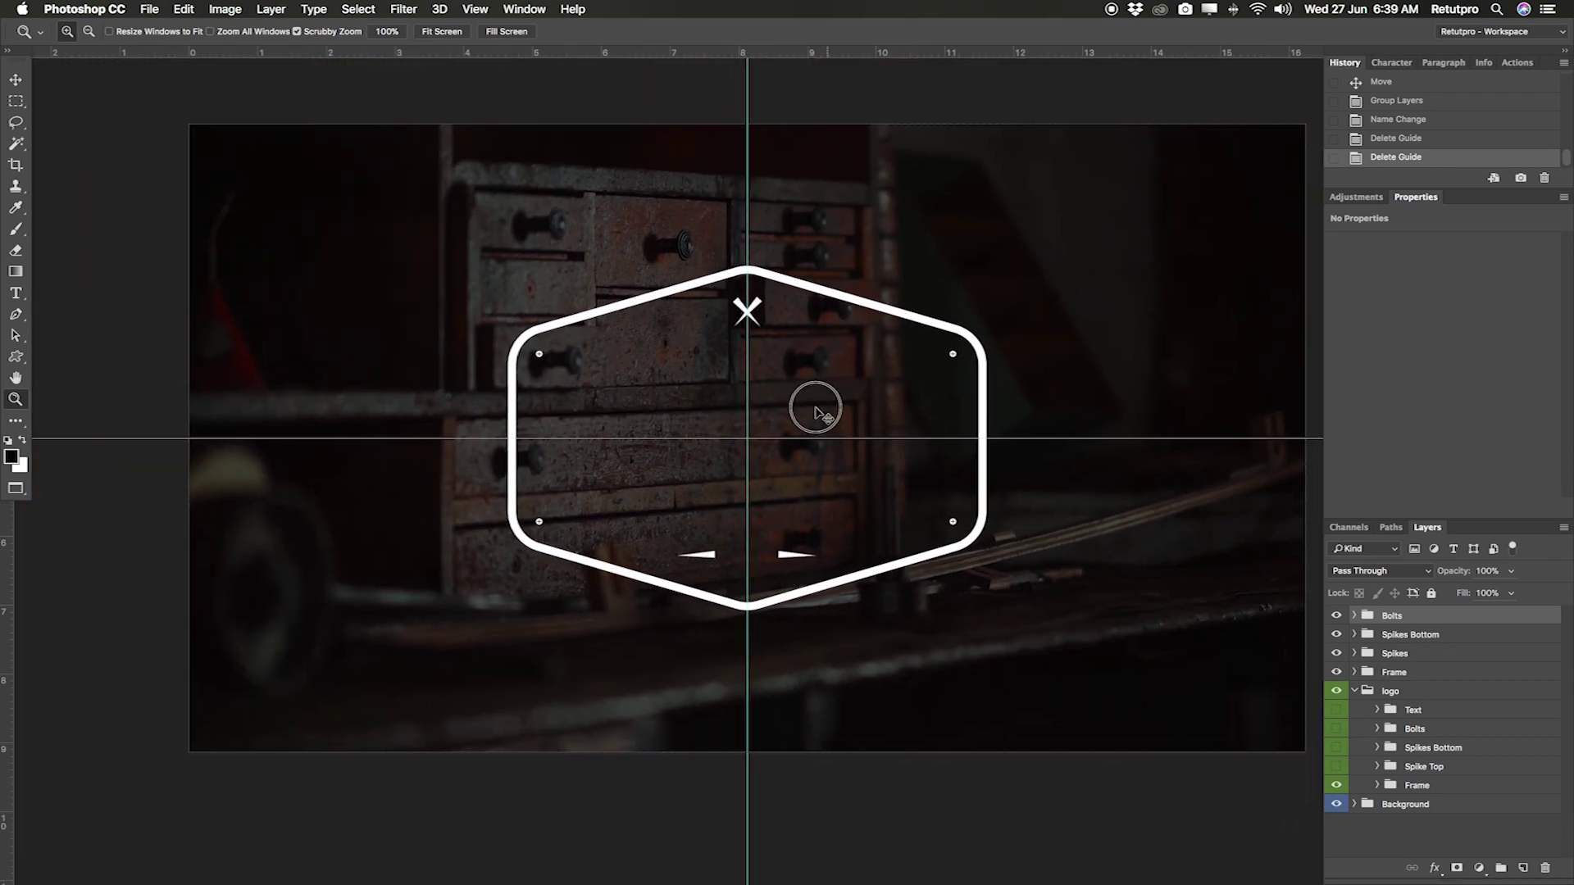
drag(717, 490, 728, 484)
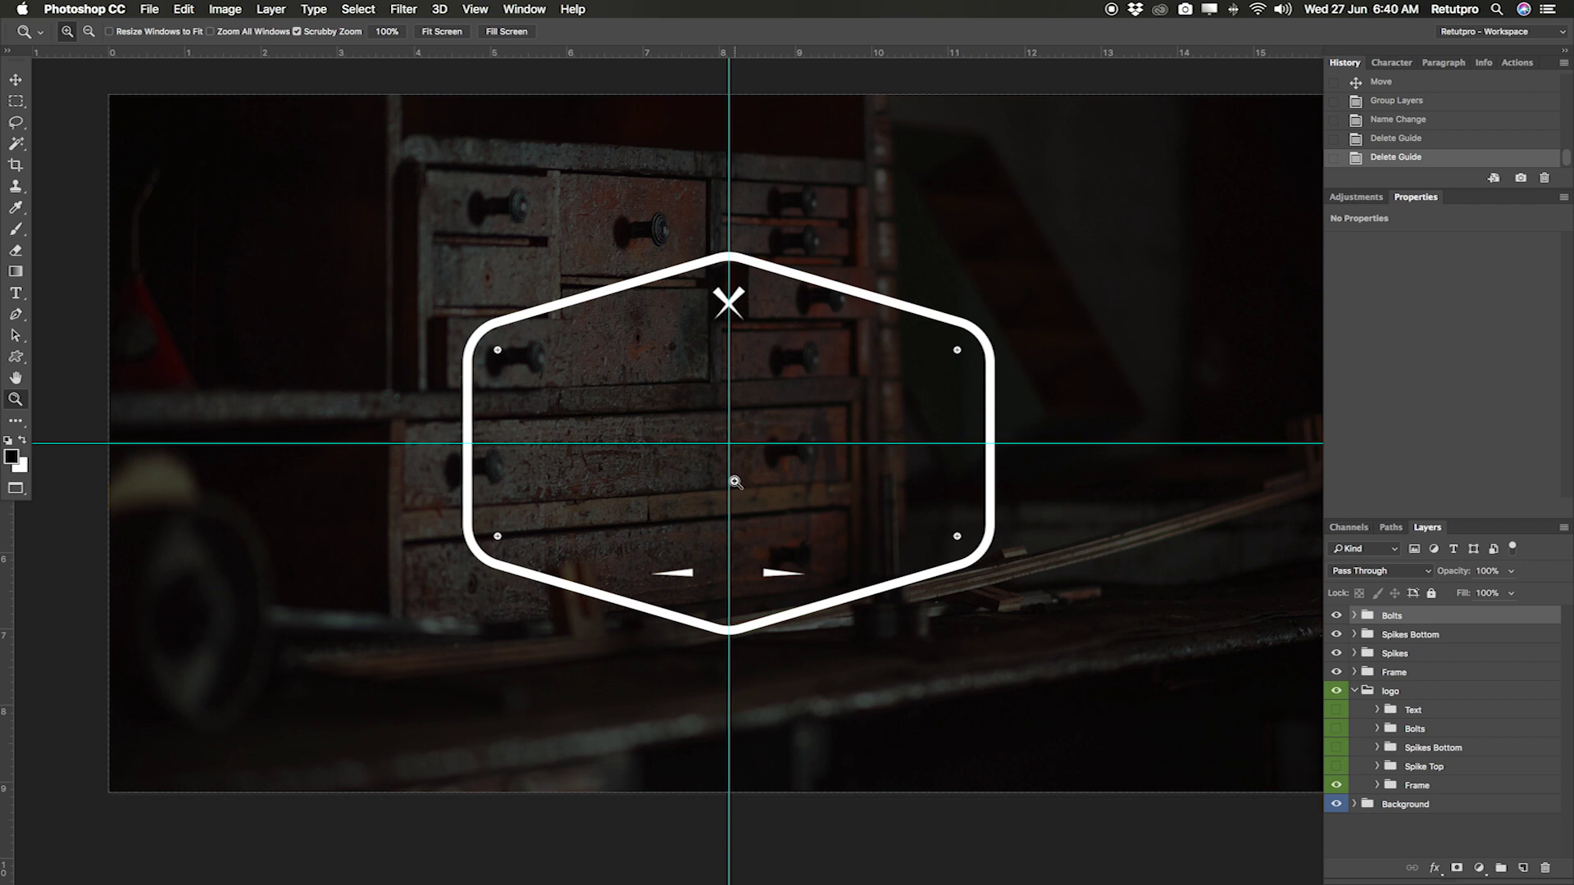
key(t)
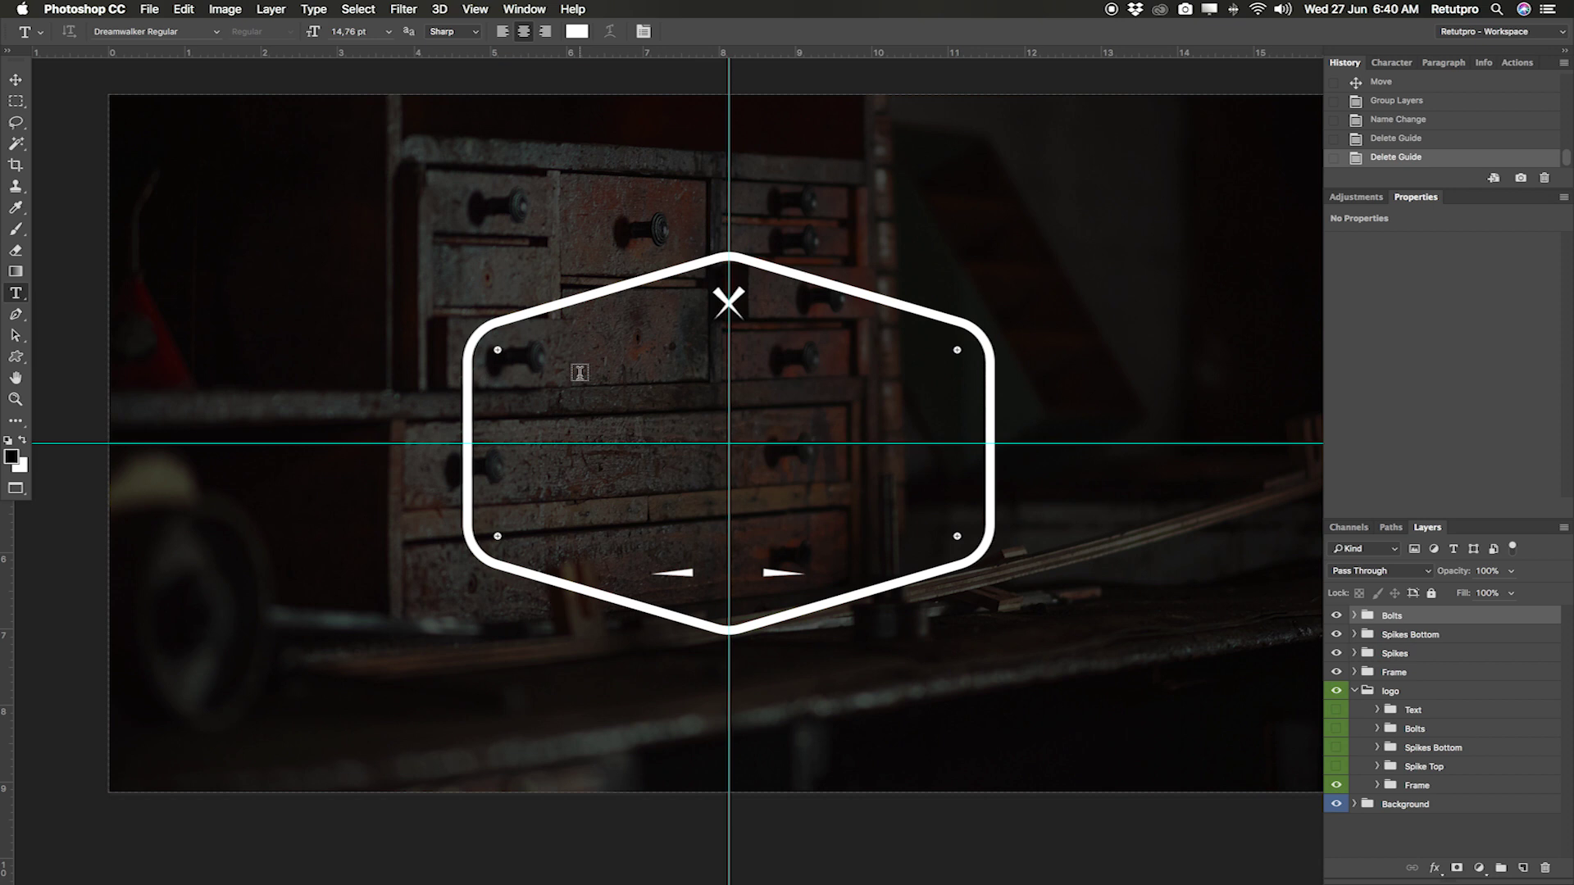
drag(510, 388, 520, 398)
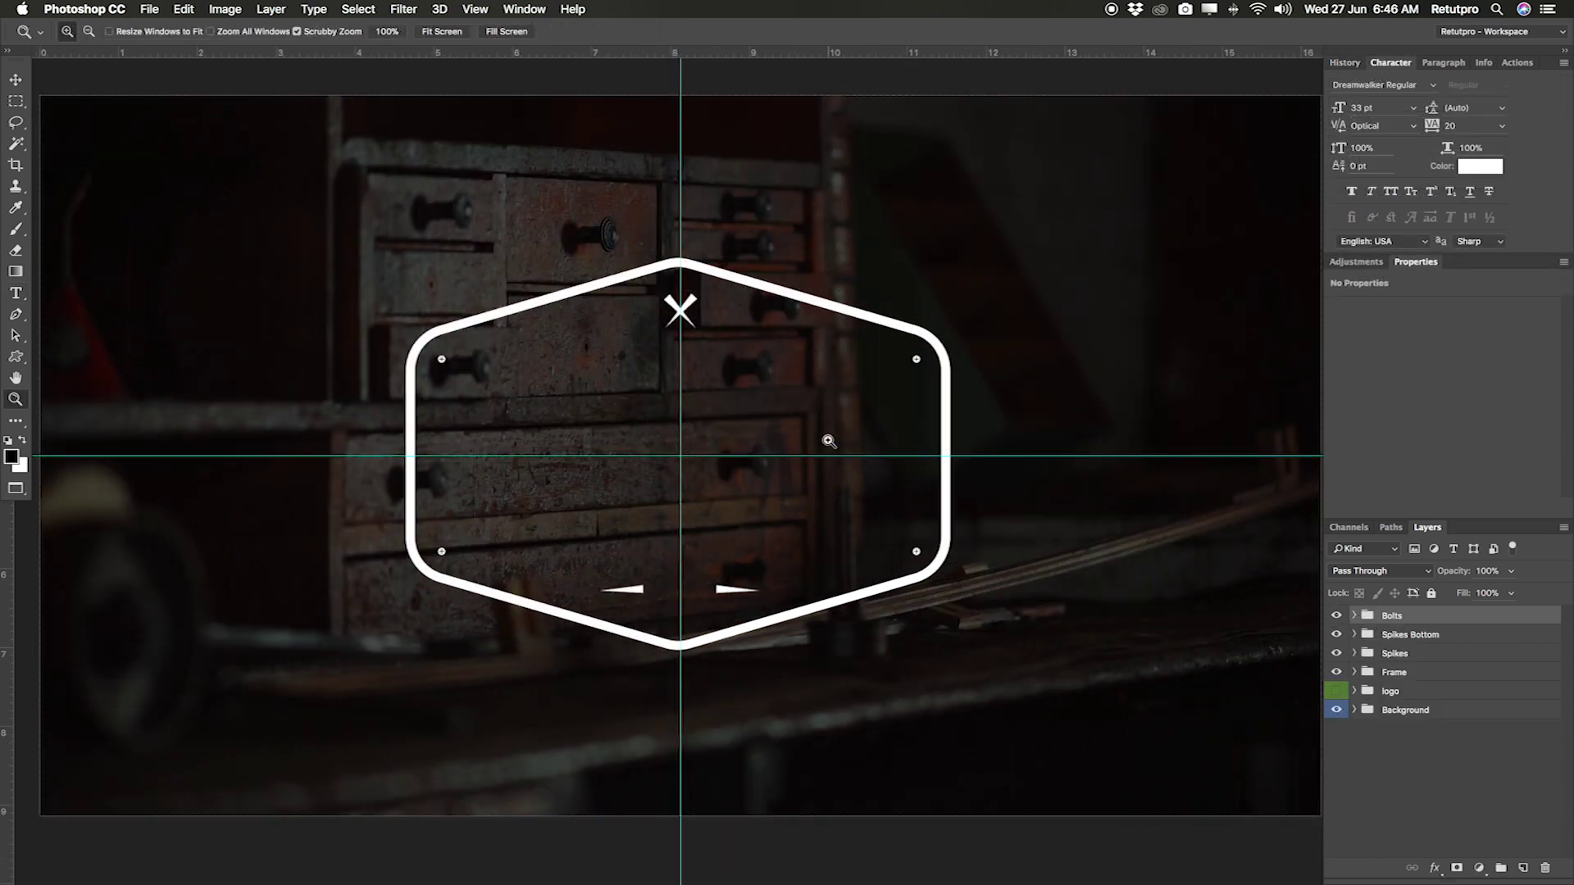
key(t)
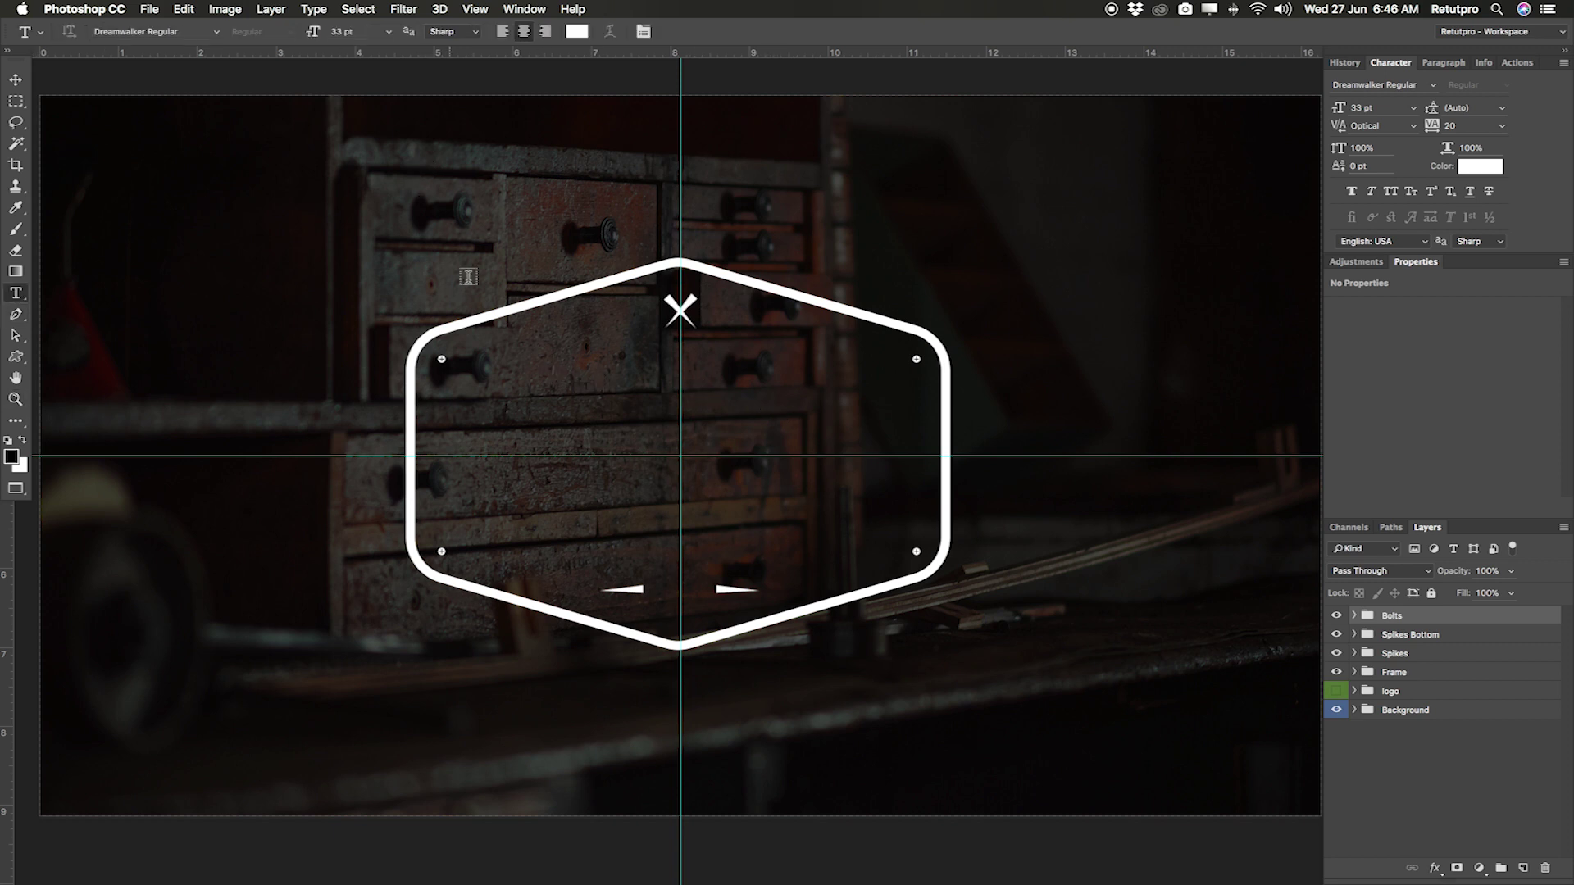
click(295, 180)
key(Escape)
click(386, 267)
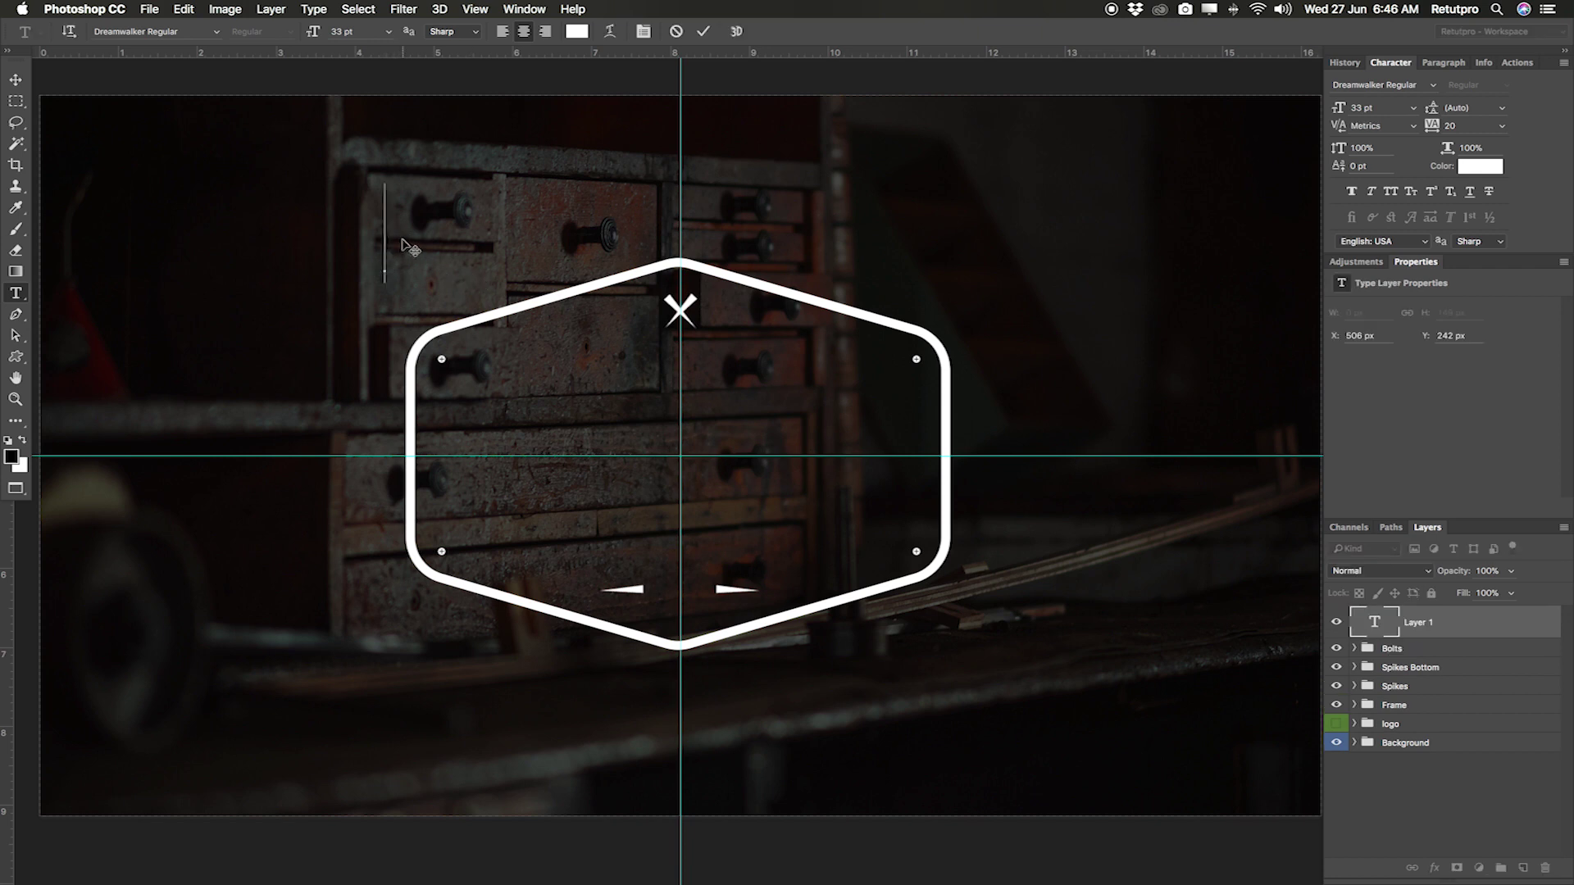
text(WERK)
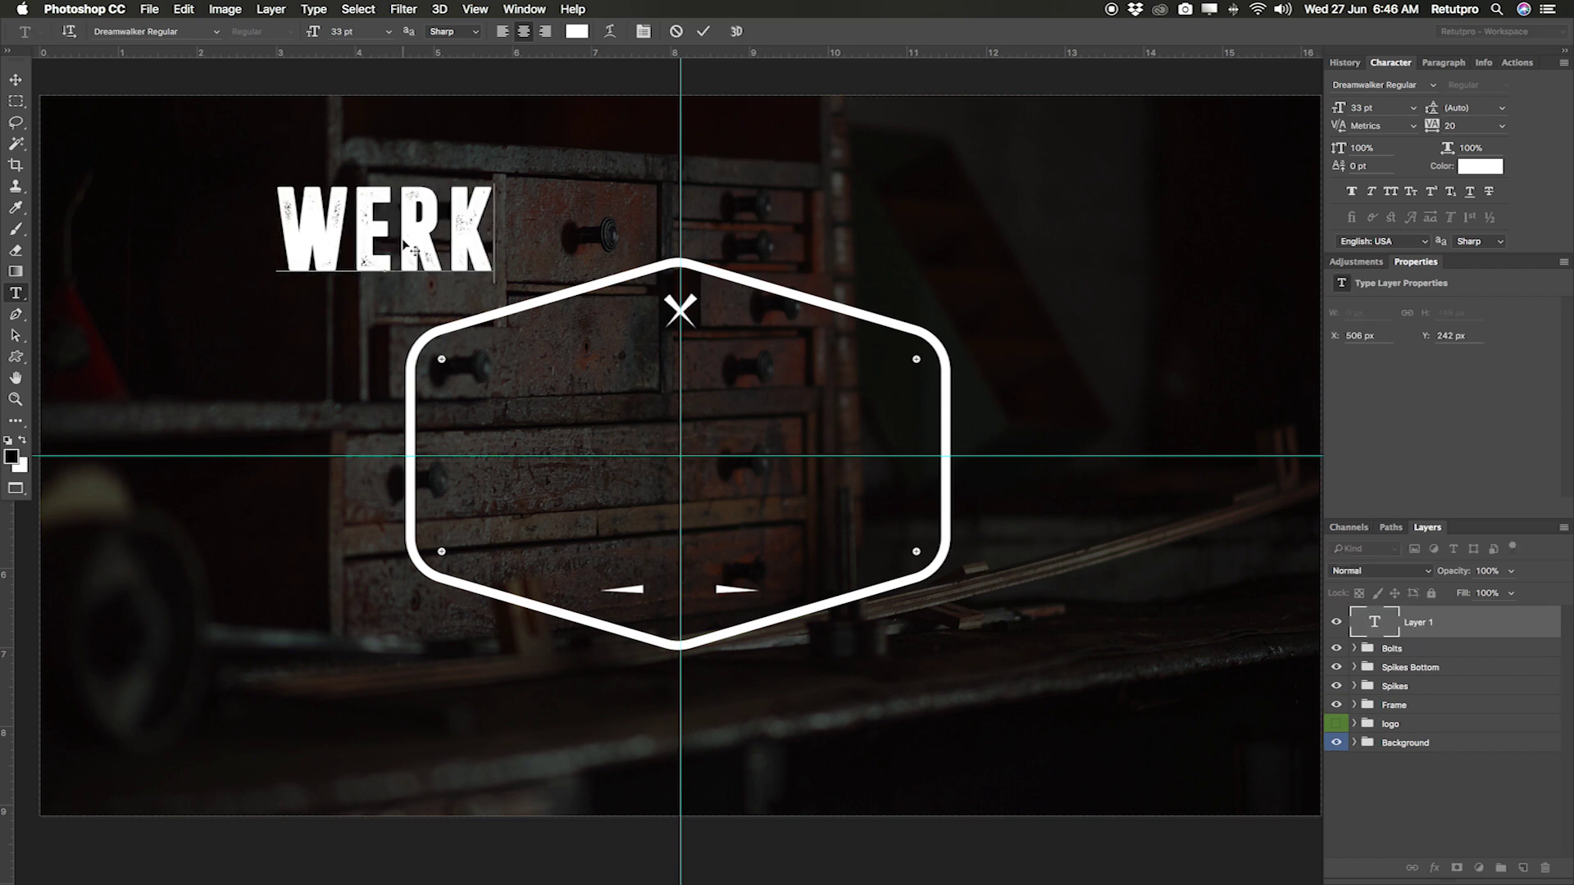
text(STATT)
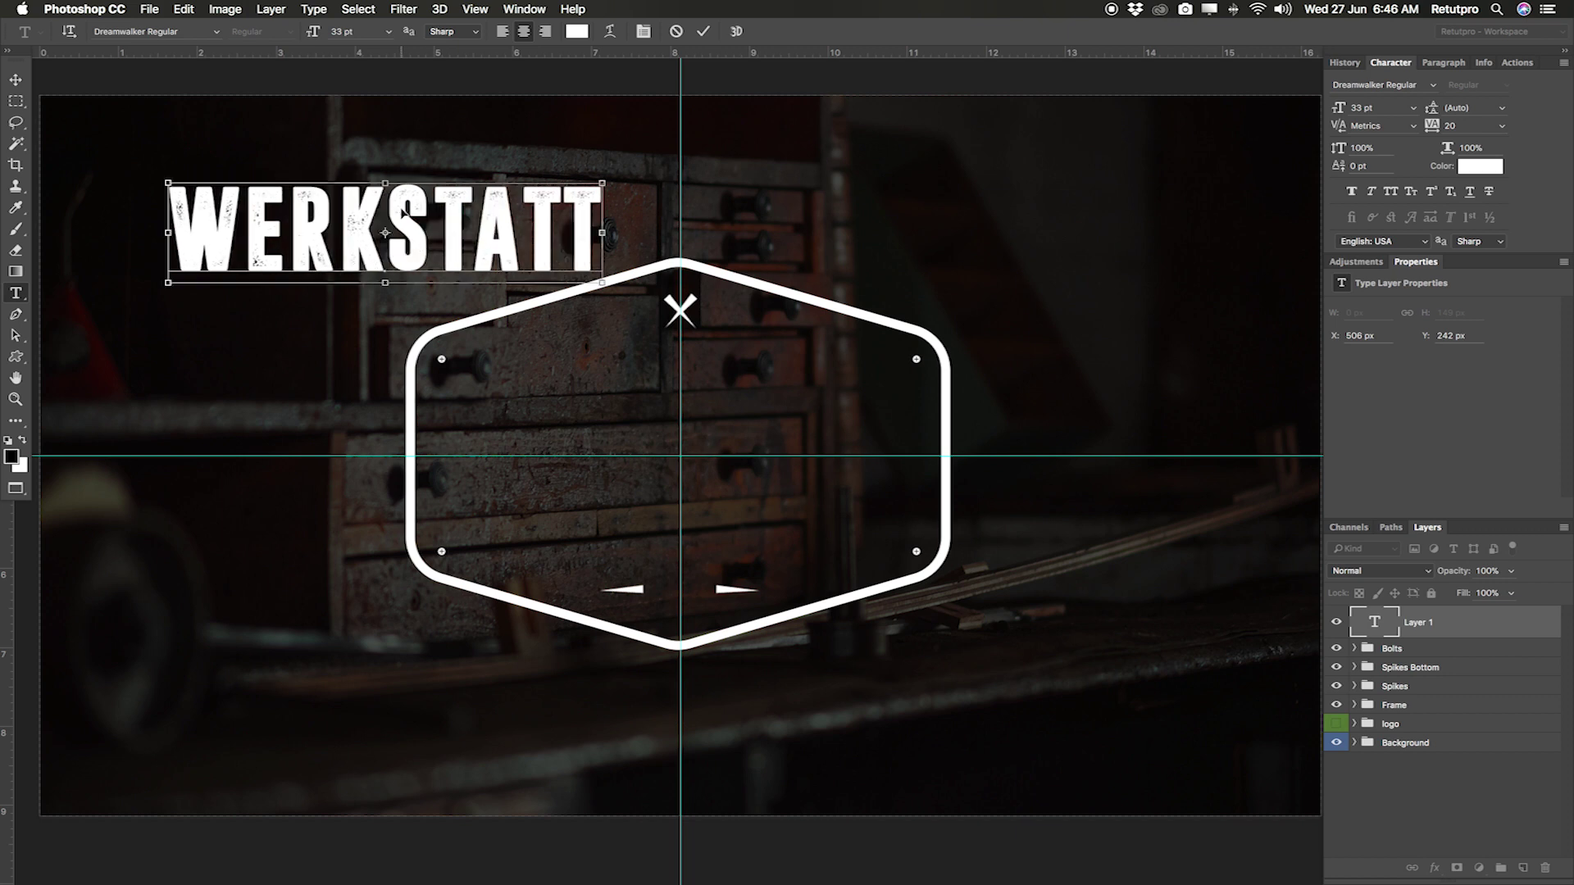
Set the WERKSTATT text's font size to 40 pt and its tracking to 20
double_click(402, 209)
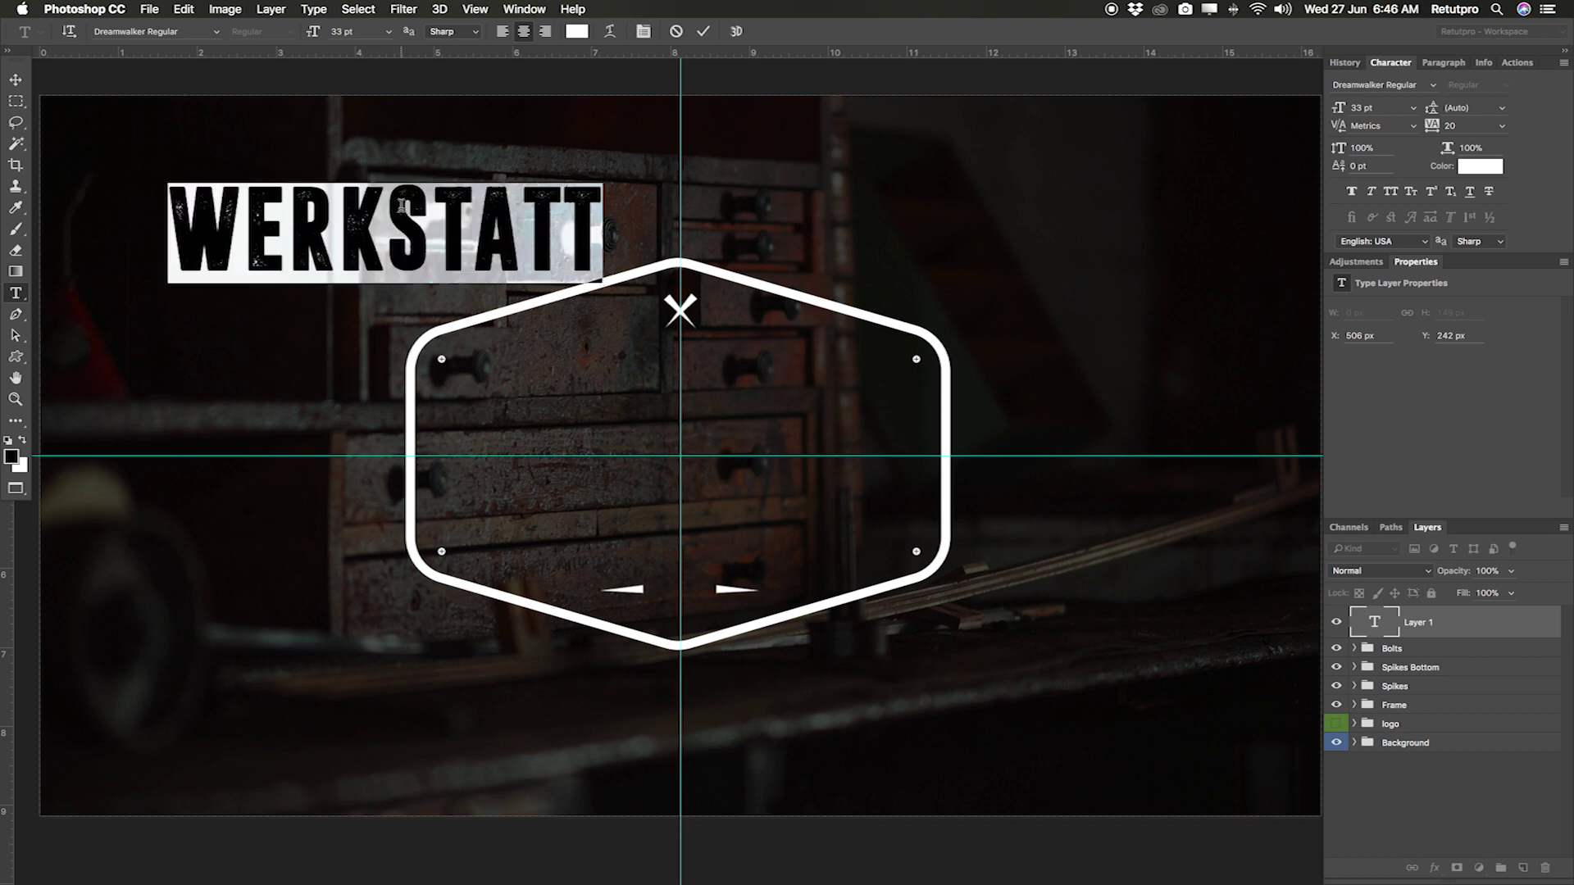
click(188, 33)
click(357, 31)
text(40)
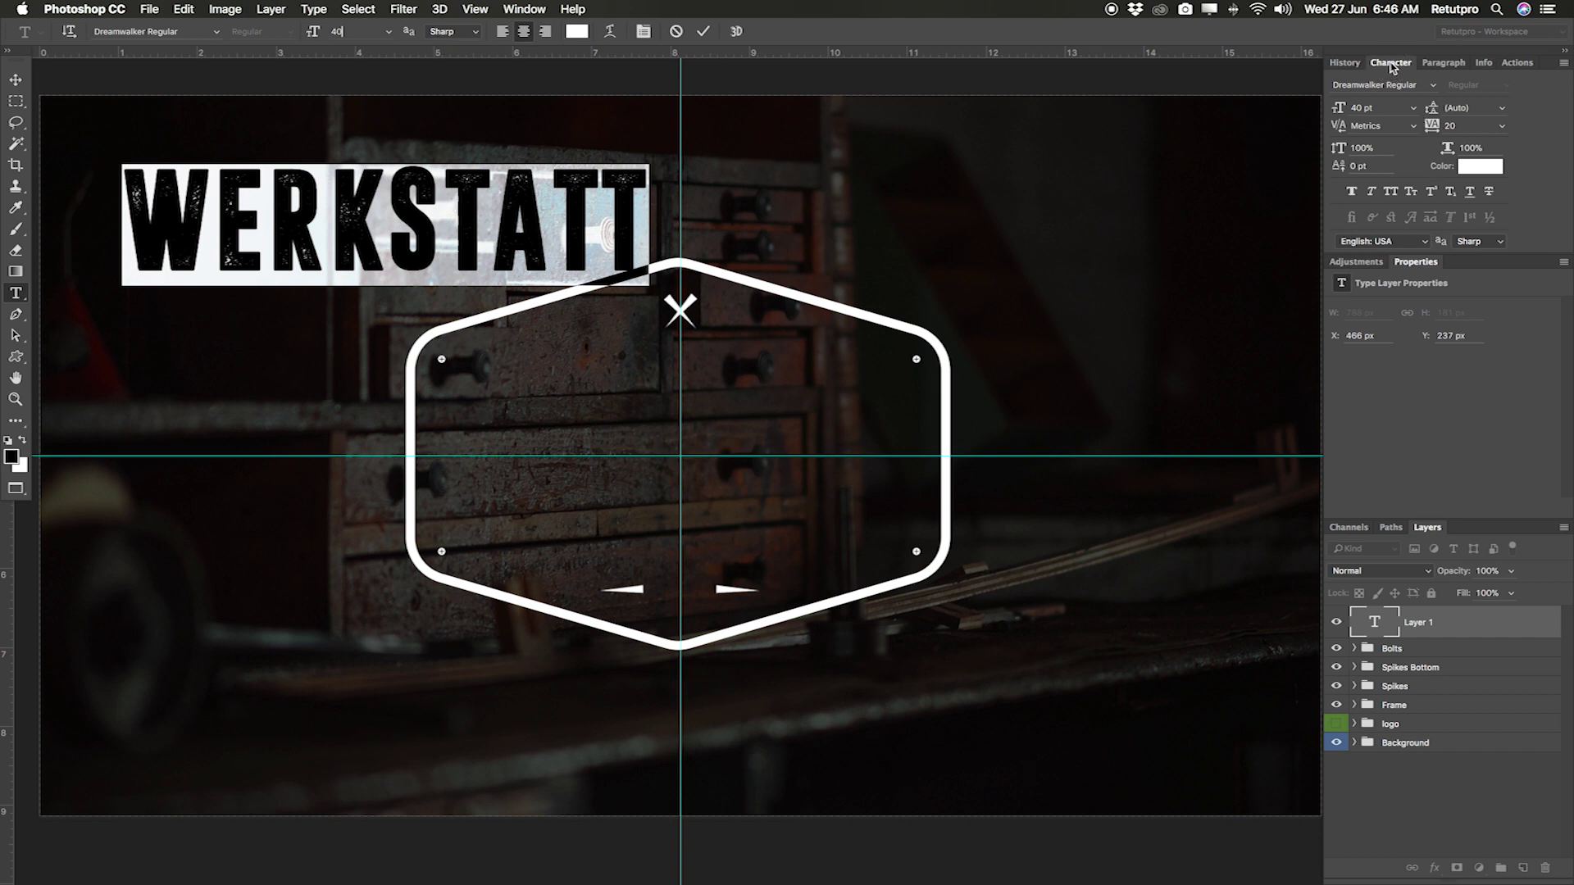
click(525, 9)
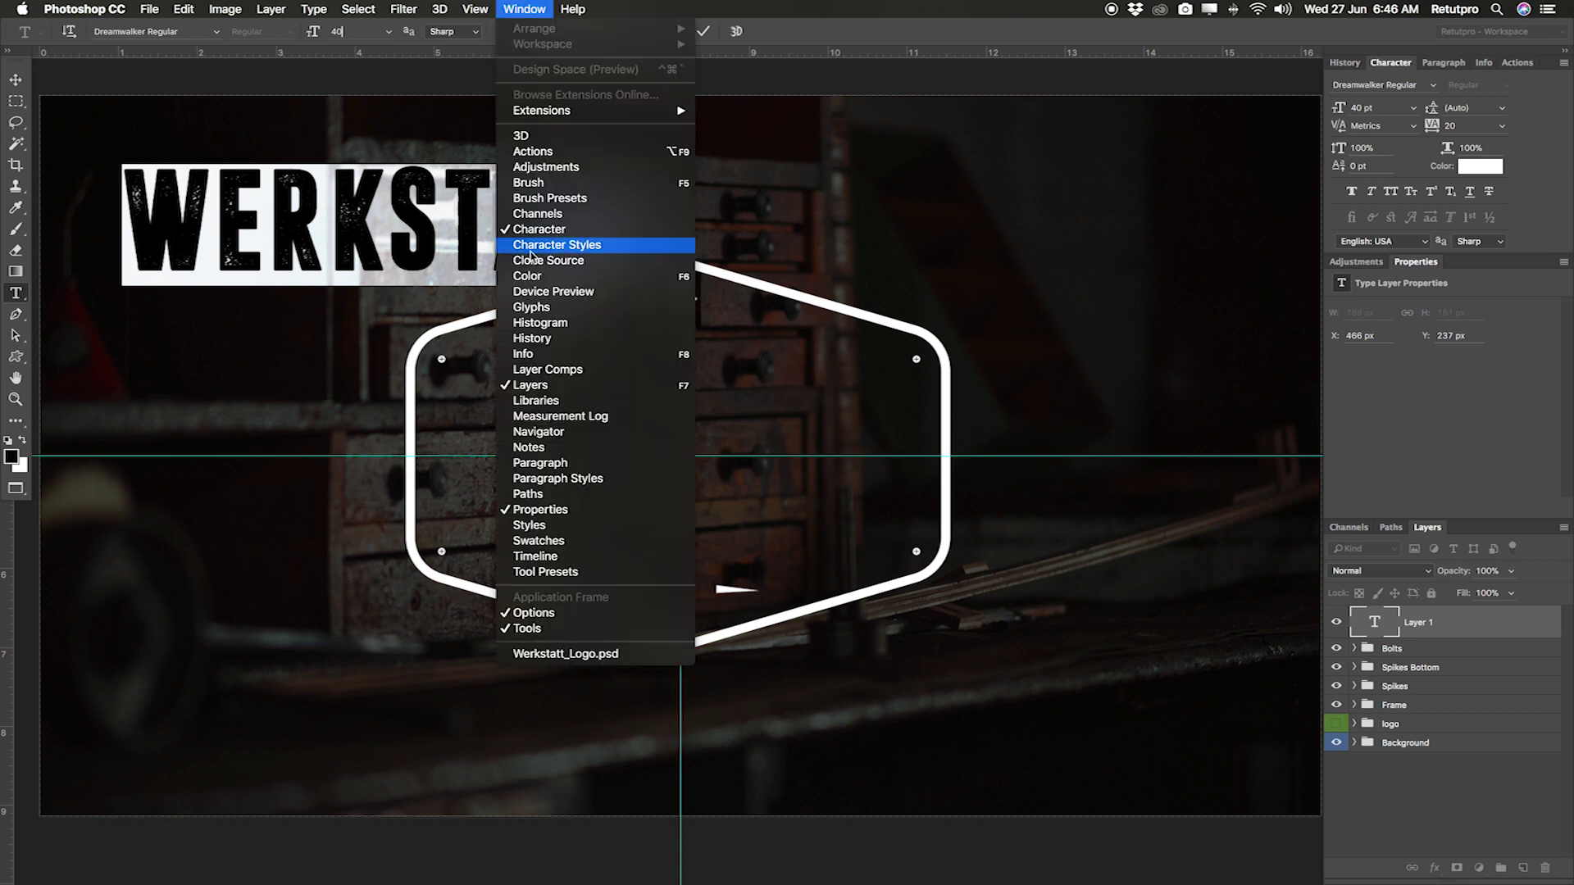
click(1413, 156)
double_click(1449, 126)
text(0)
double_click(1450, 126)
text(20)
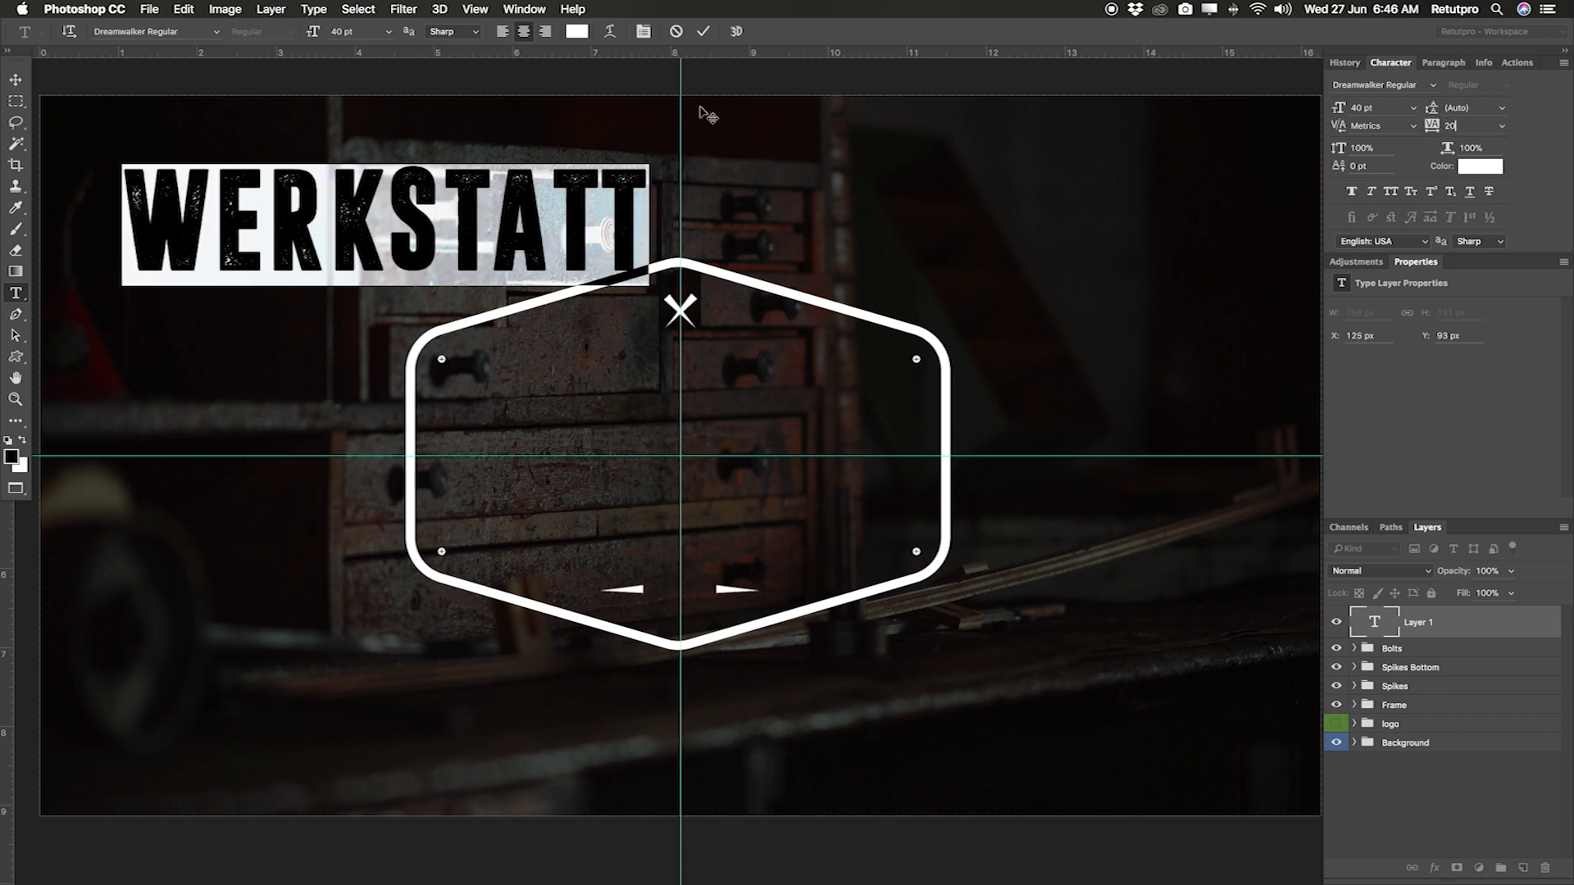
Warp the WERKSTATT text with the horizontal Bulge style and a bend of +23%
click(131, 197)
key(super+a)
click(610, 35)
drag(1221, 464, 1085, 131)
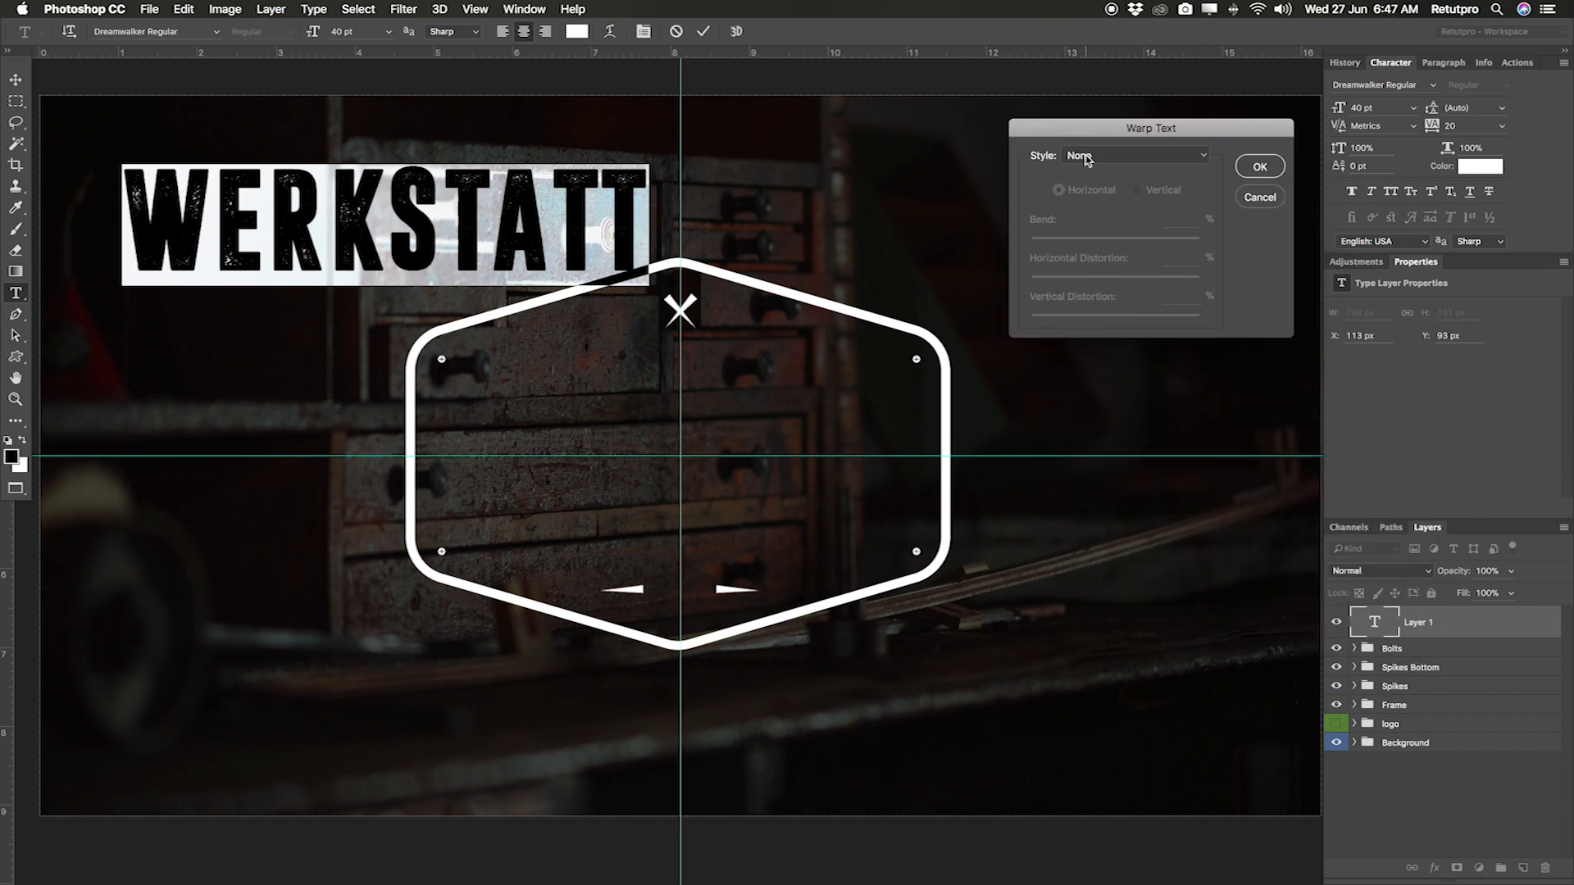
click(1103, 161)
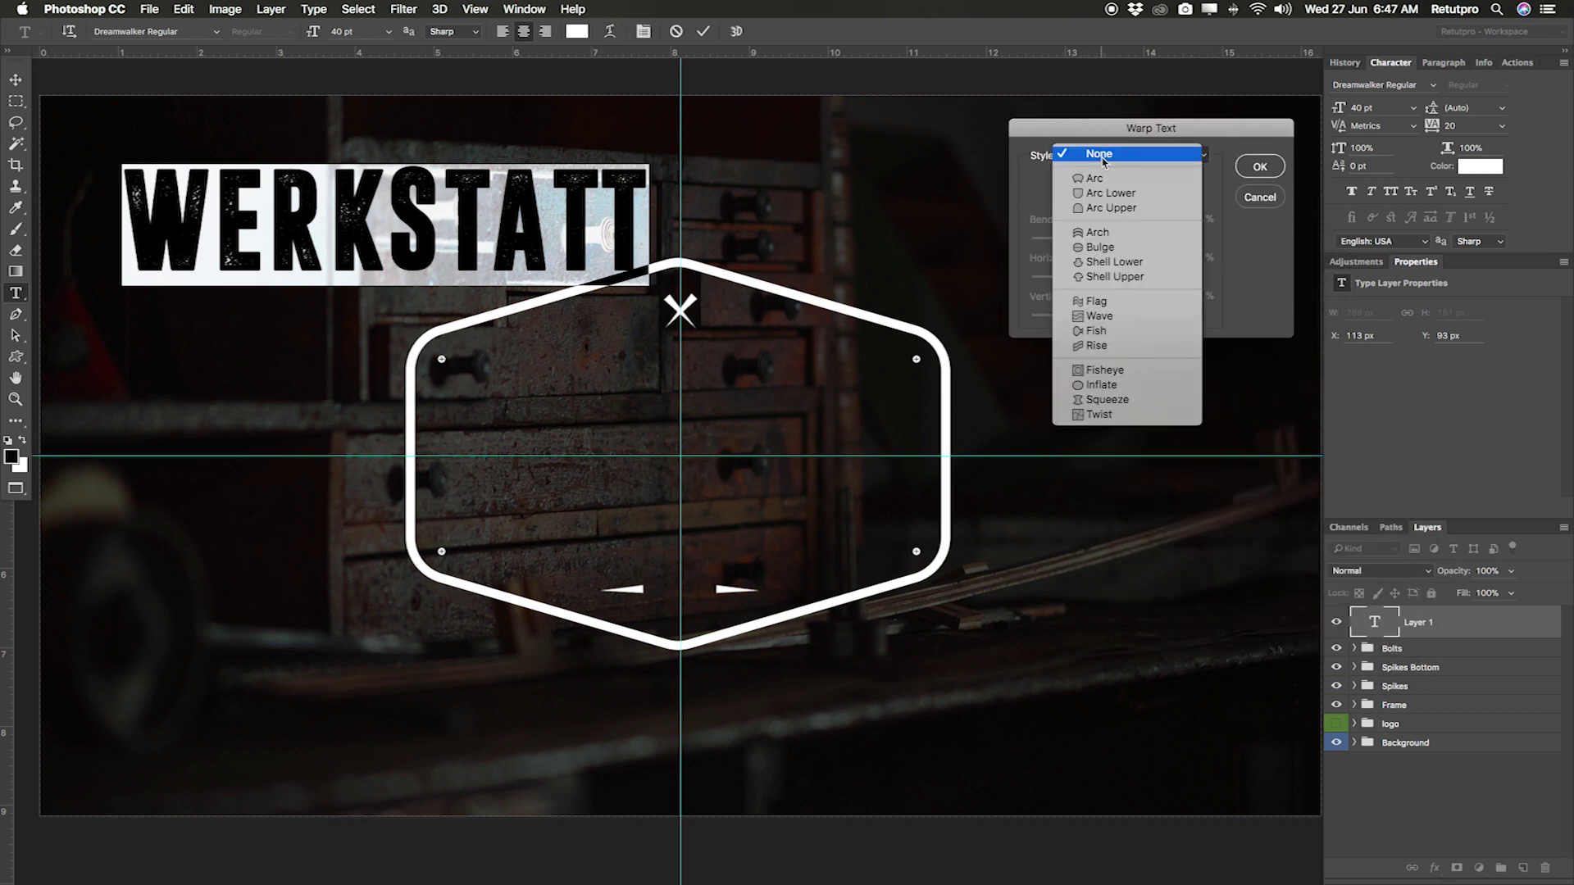
click(1126, 254)
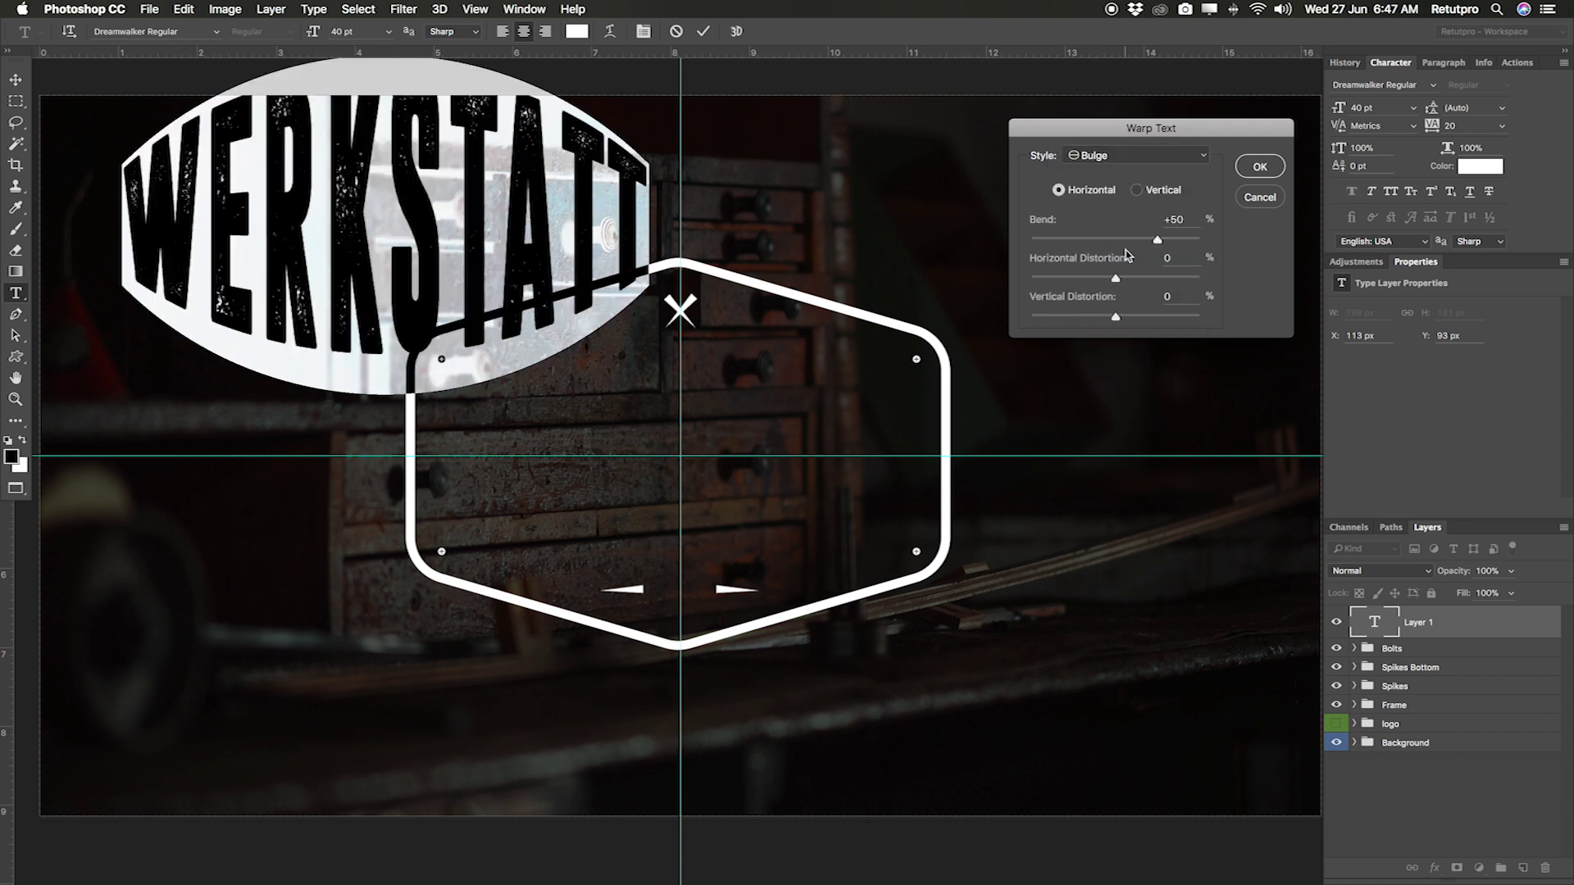
double_click(1178, 221)
text(+23)
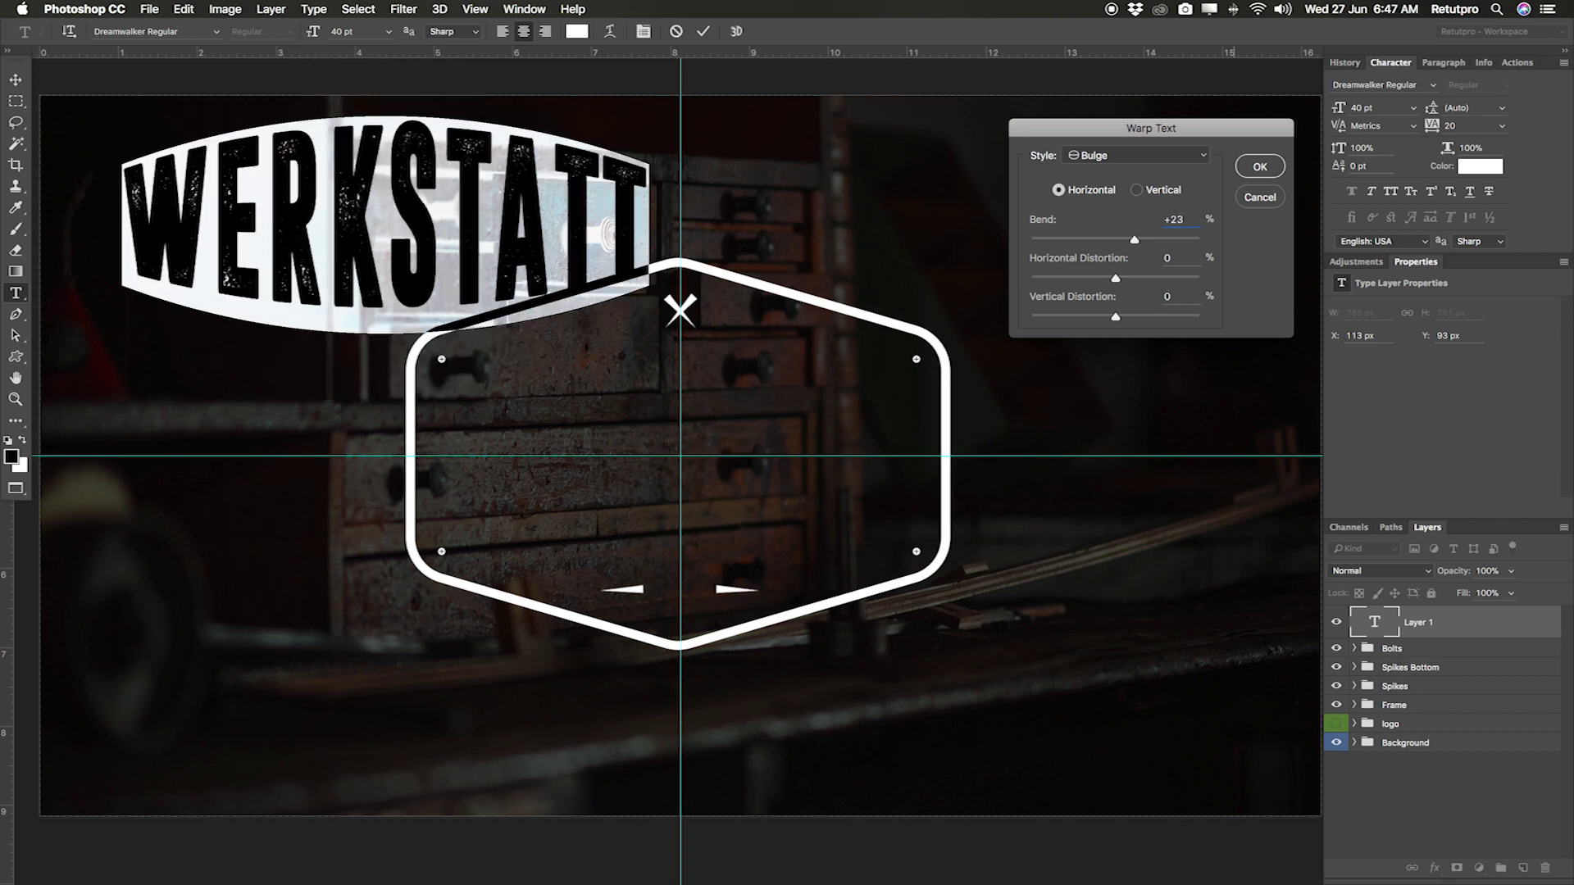
key(Return)
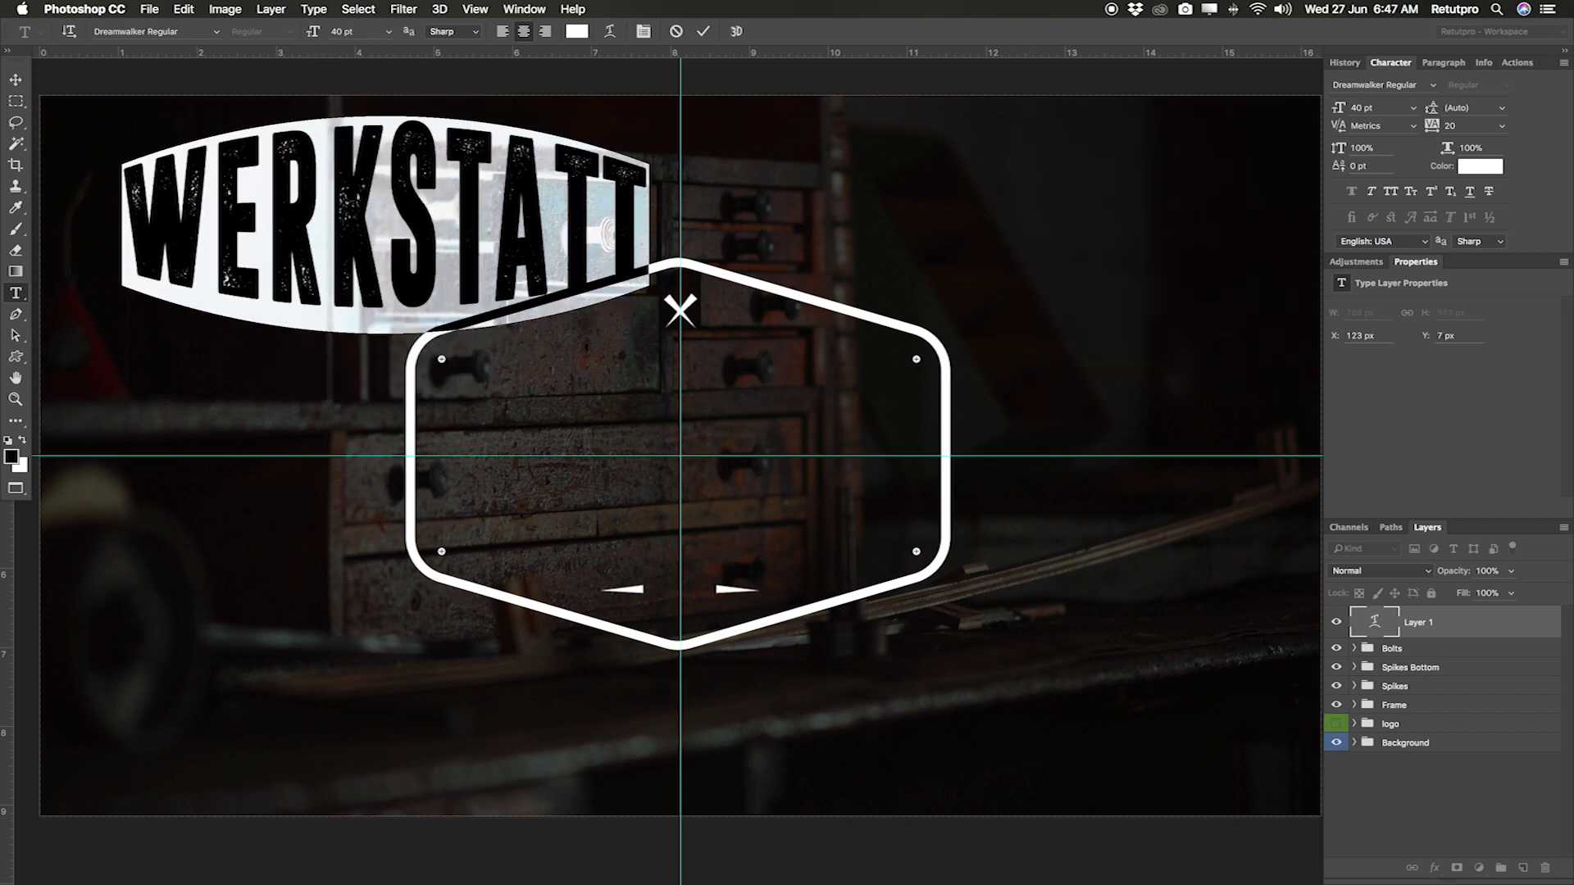
Move the warped WERKSTATT text into the middle of the hexagonal frame and reduce its font size to 38 pt
click(16, 80)
drag(369, 180, 665, 414)
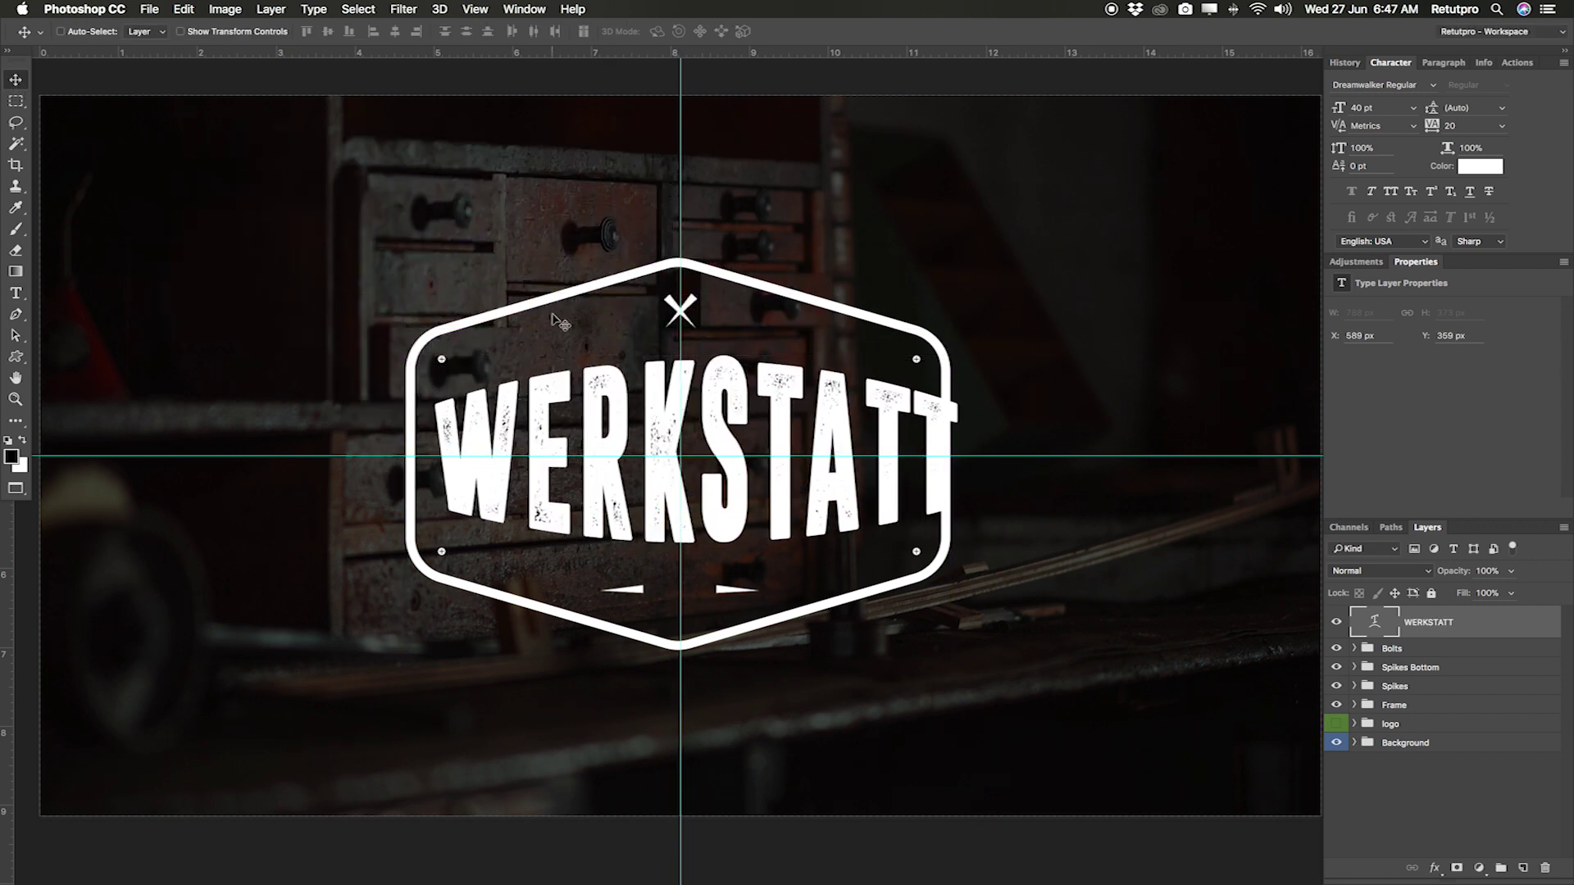
key(t)
click(742, 419)
key(super+a)
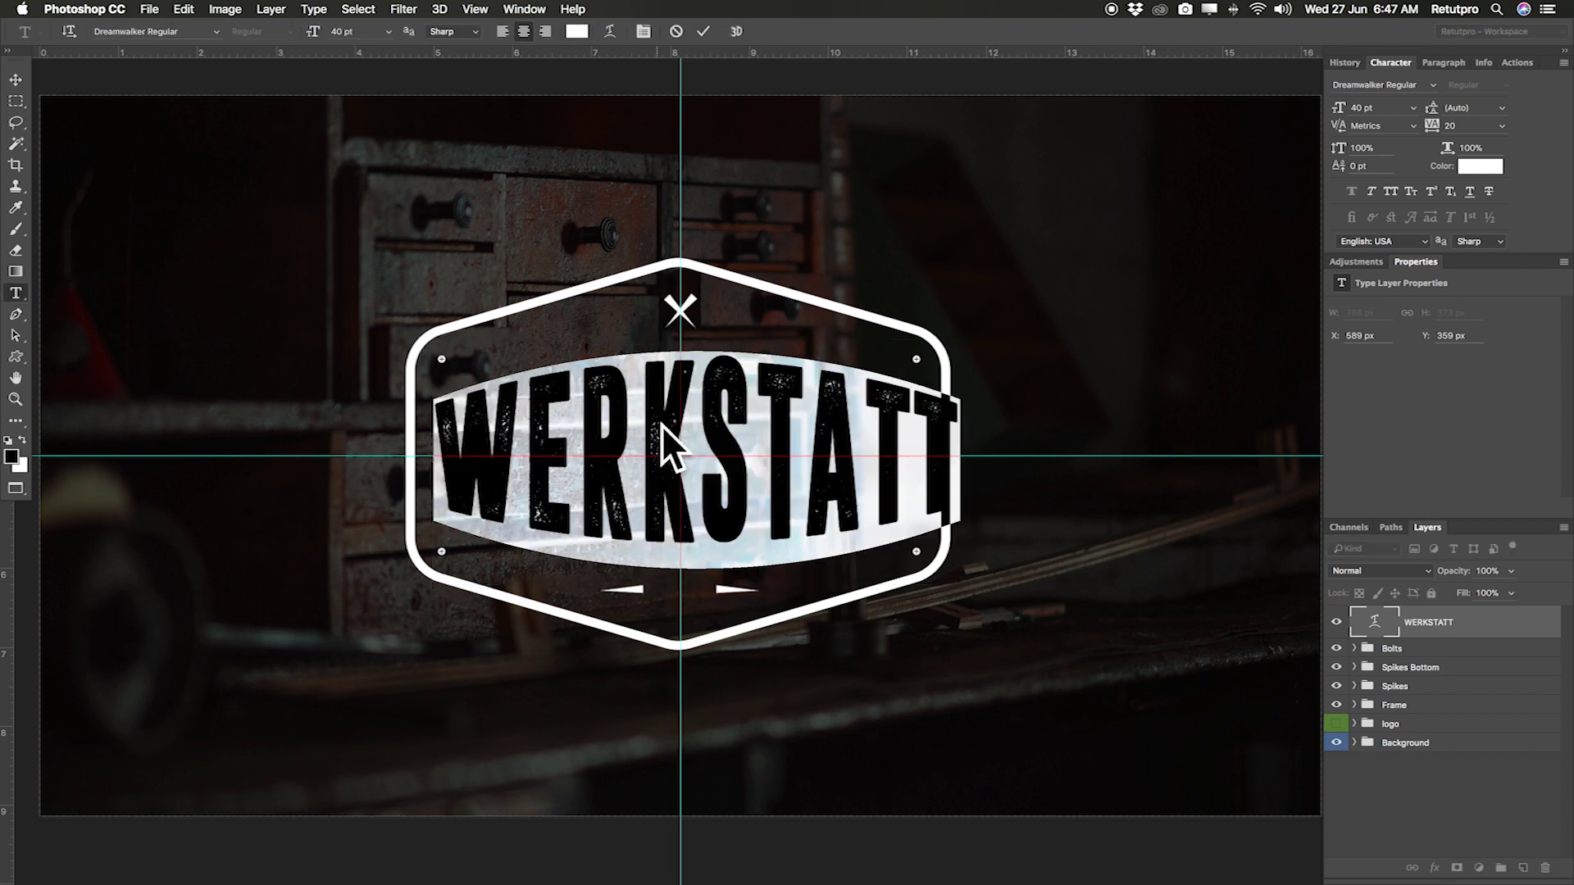
drag(318, 33, 314, 33)
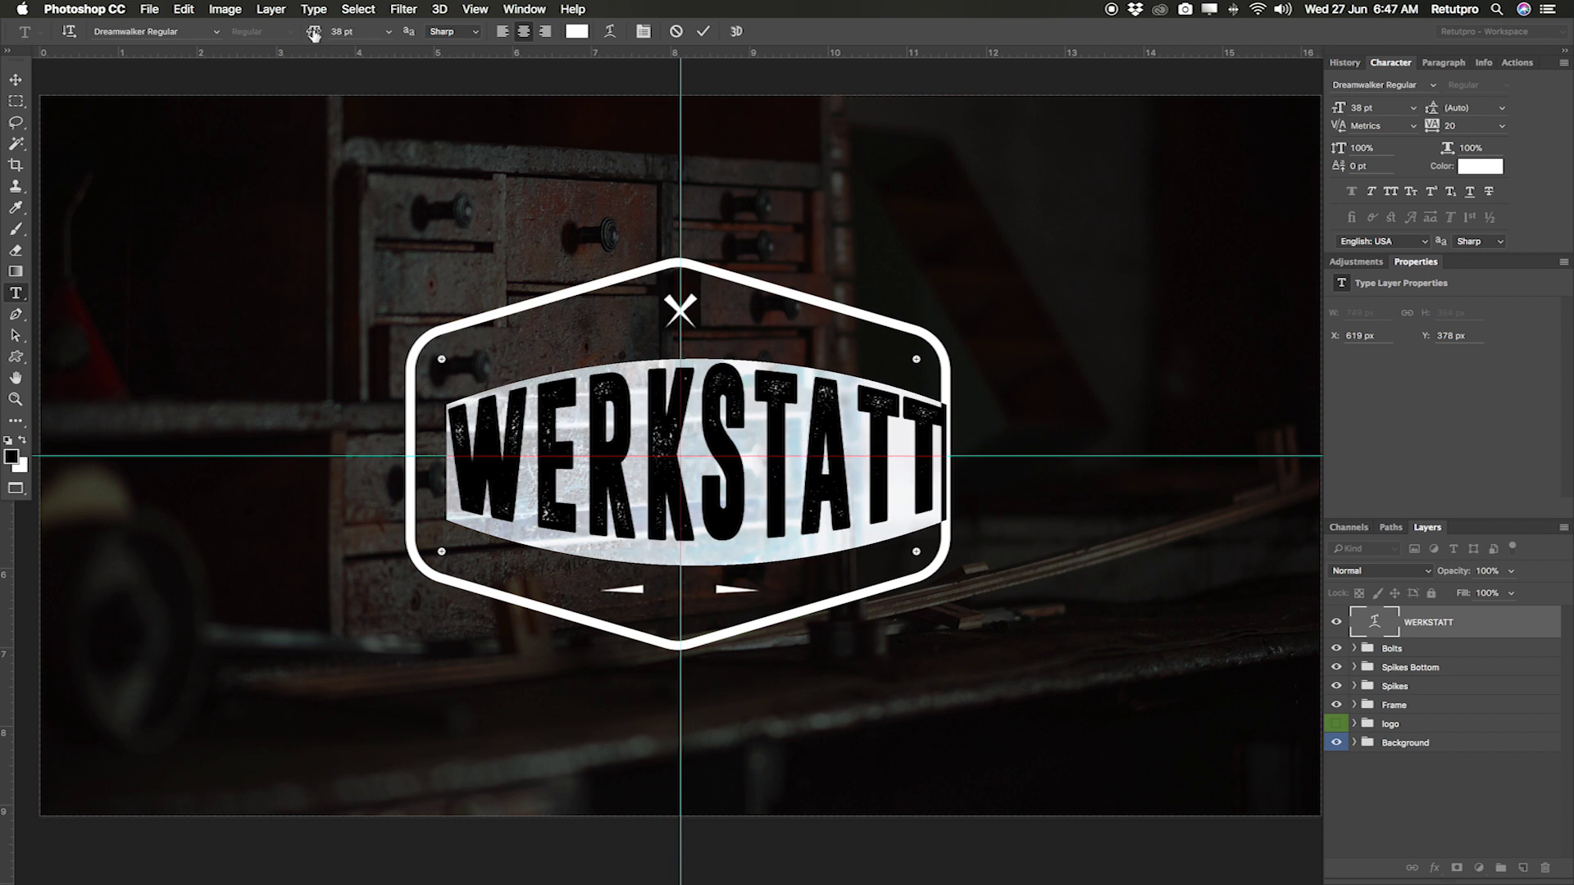
key(super+Return)
Nudge the WERKSTATT text 40 px to the left and reduce its font size to 36 pt
key(v)
key(shift+Left)
key(shift+Left)
key(shift+Left)
key(shift+Left)
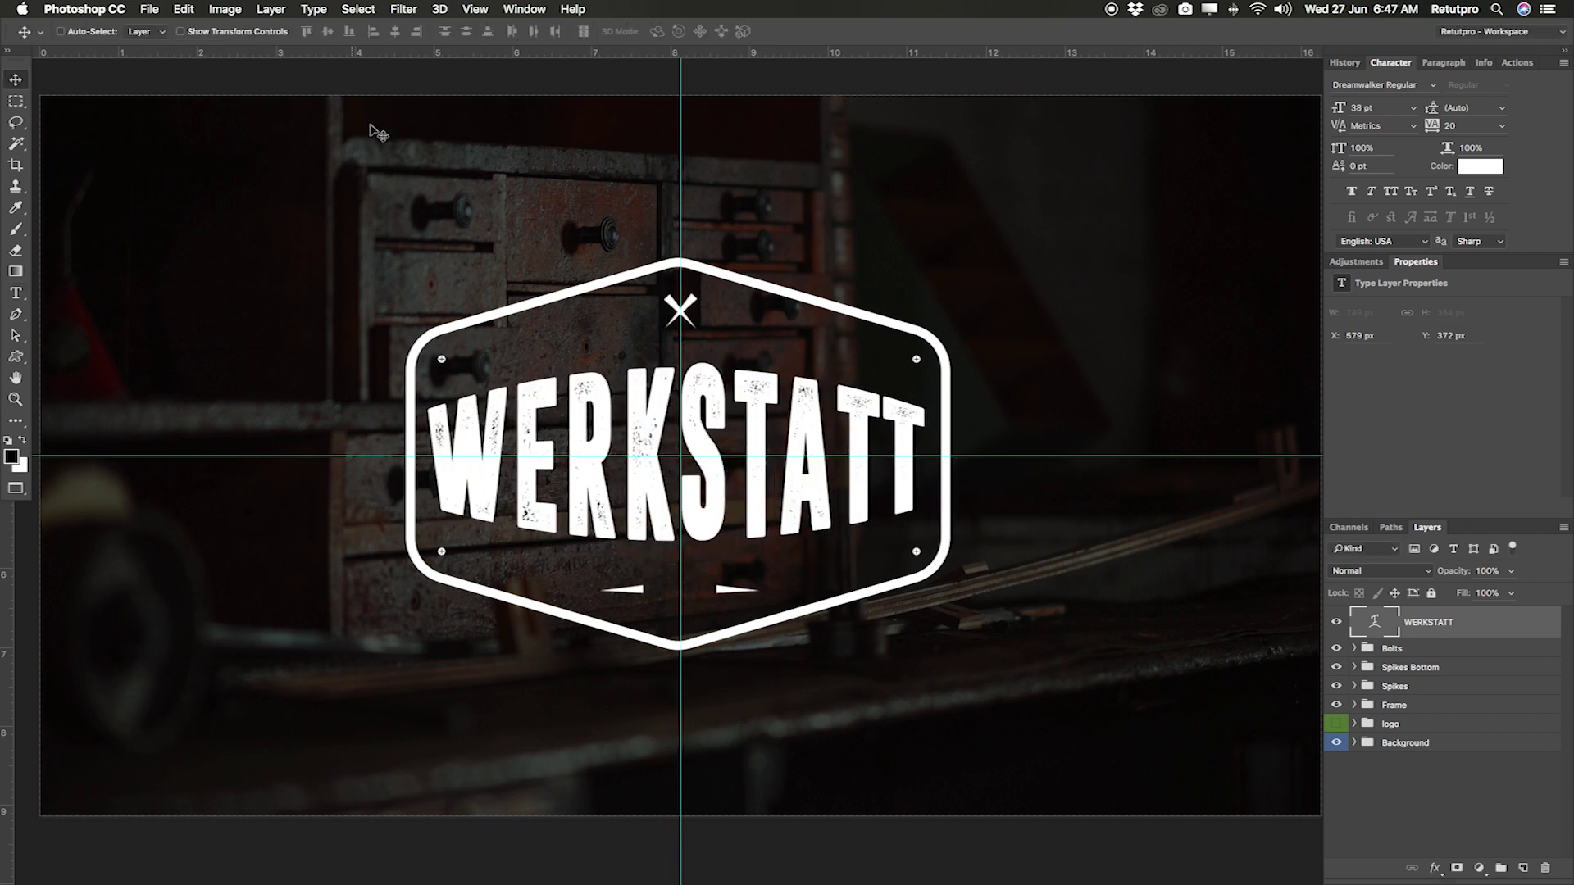
double_click(574, 361)
drag(314, 32, 313, 32)
key(super+Return)
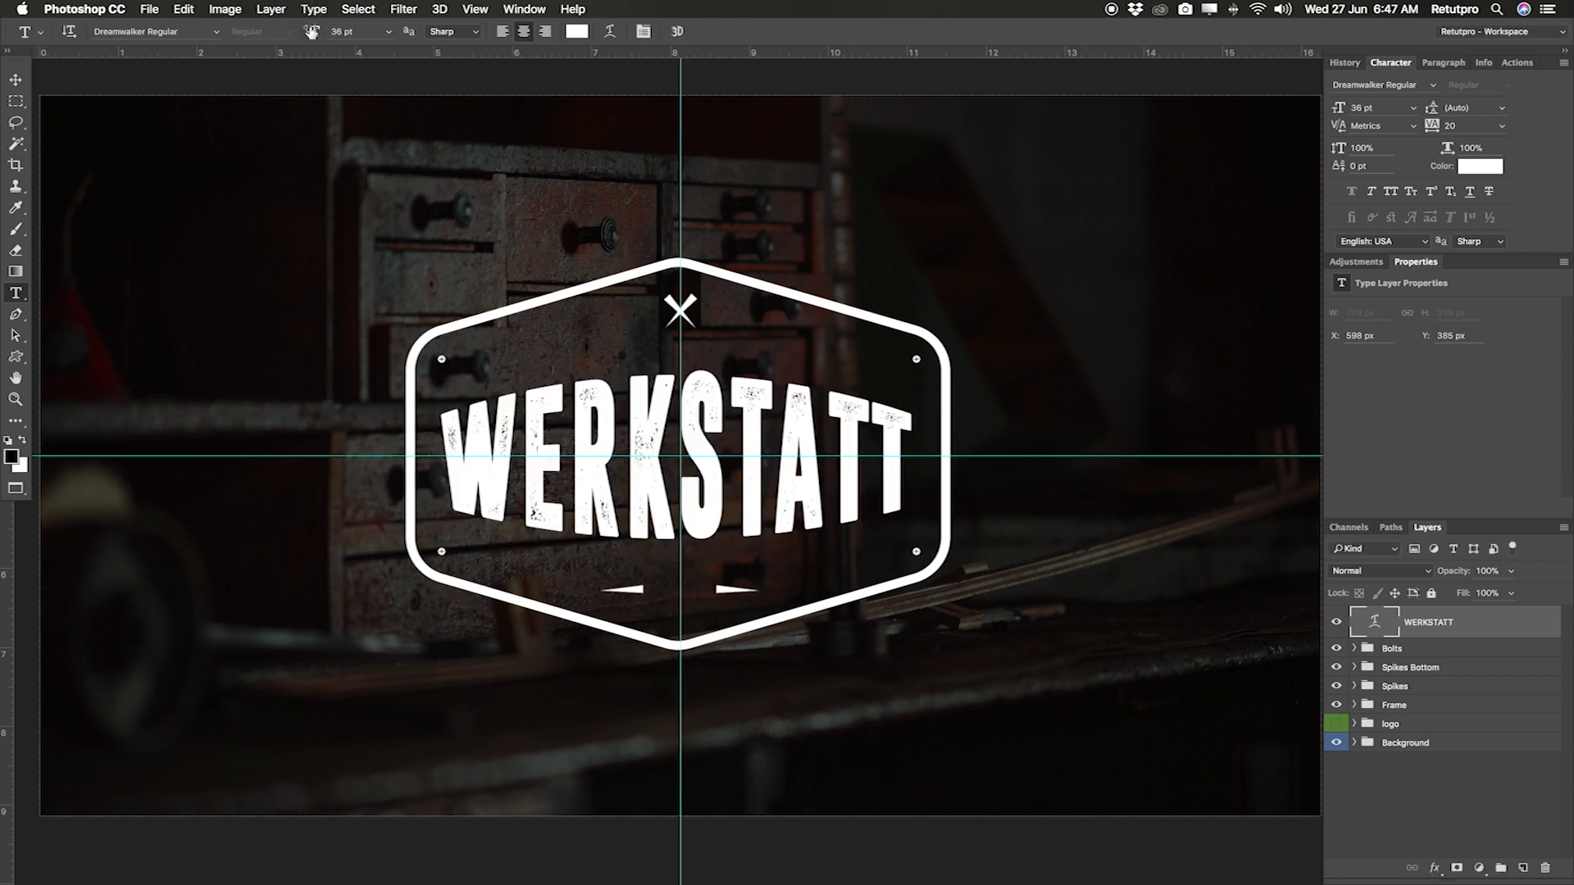
Nudge the WERKSTATT text up and slightly right to X 602 px, Y 373 px, centring it in the frame
key(v)
key(Up)
key(Up)
key(Up)
key(Up)
key(Up)
key(Up)
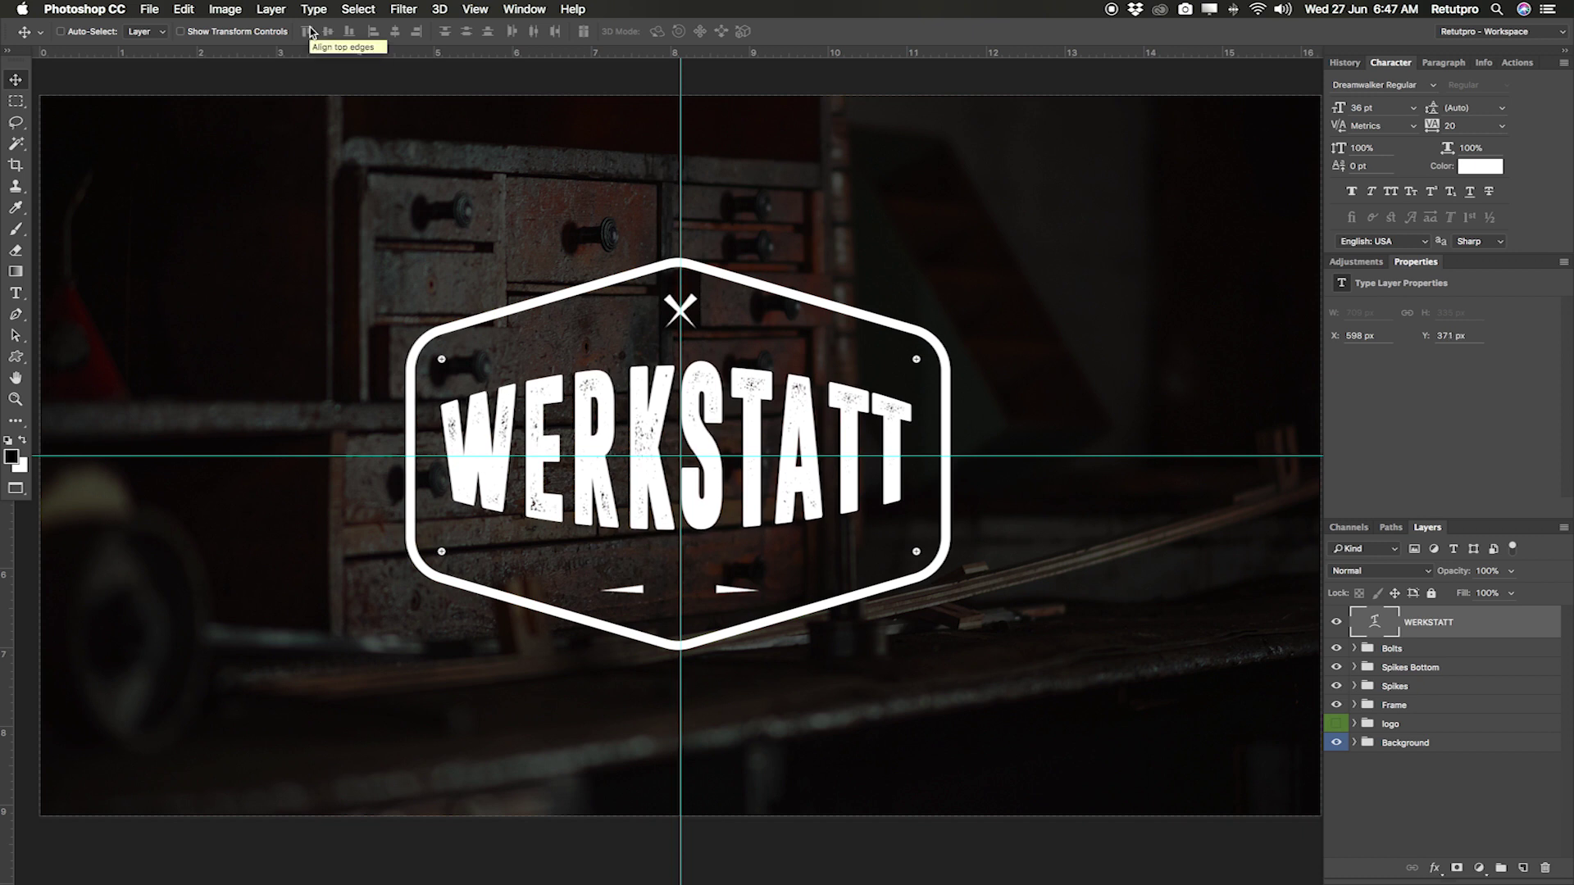
key(Right)
key(Right)
key(Right)
key(Down)
key(Right)
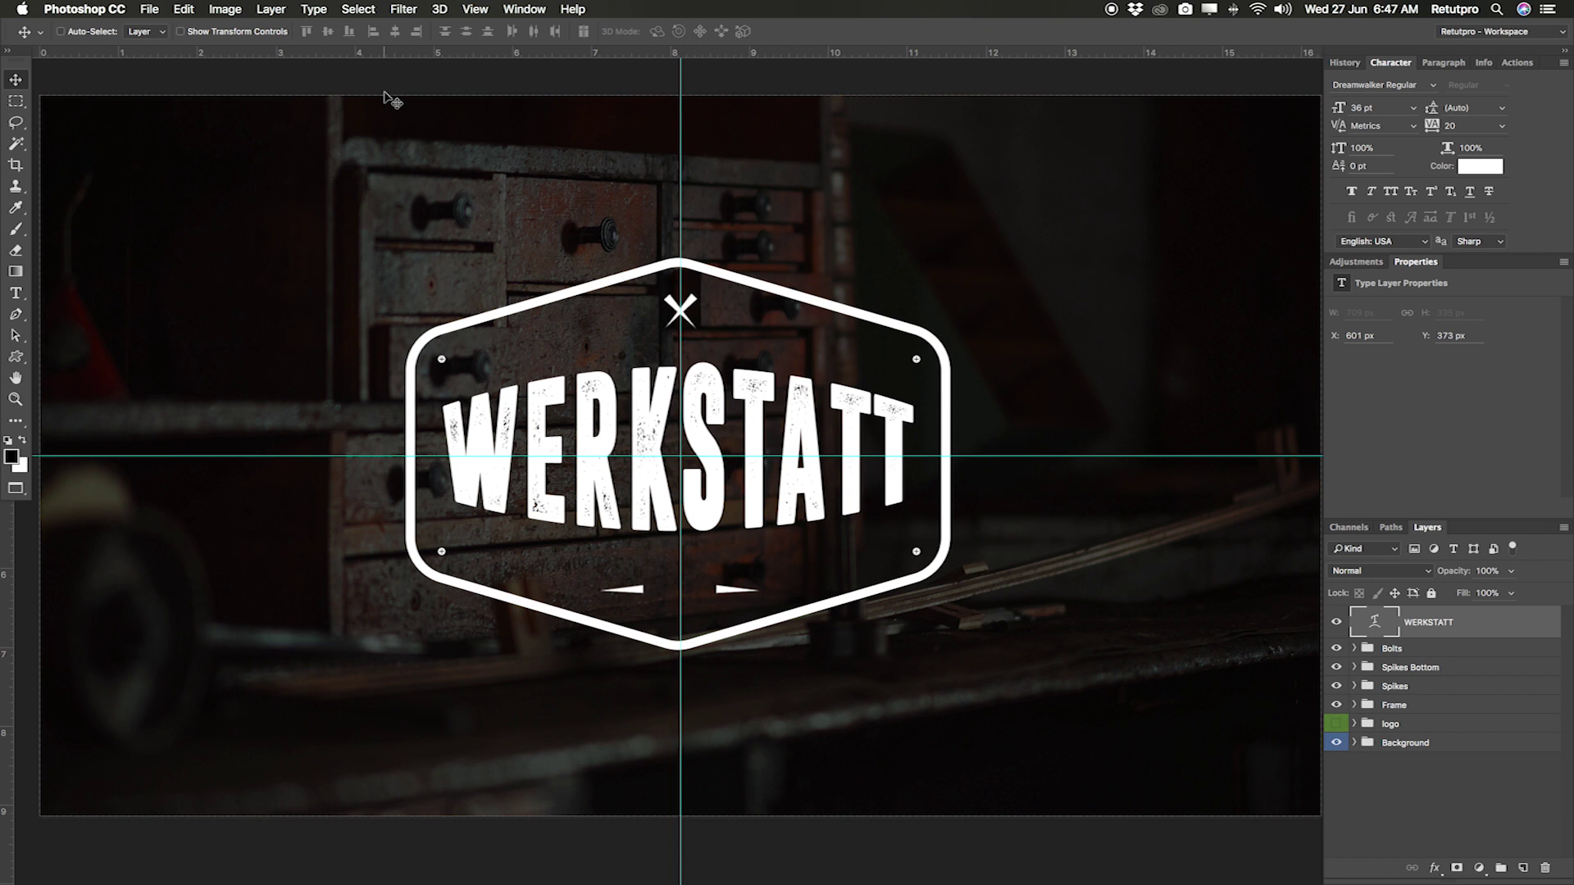
key(Down)
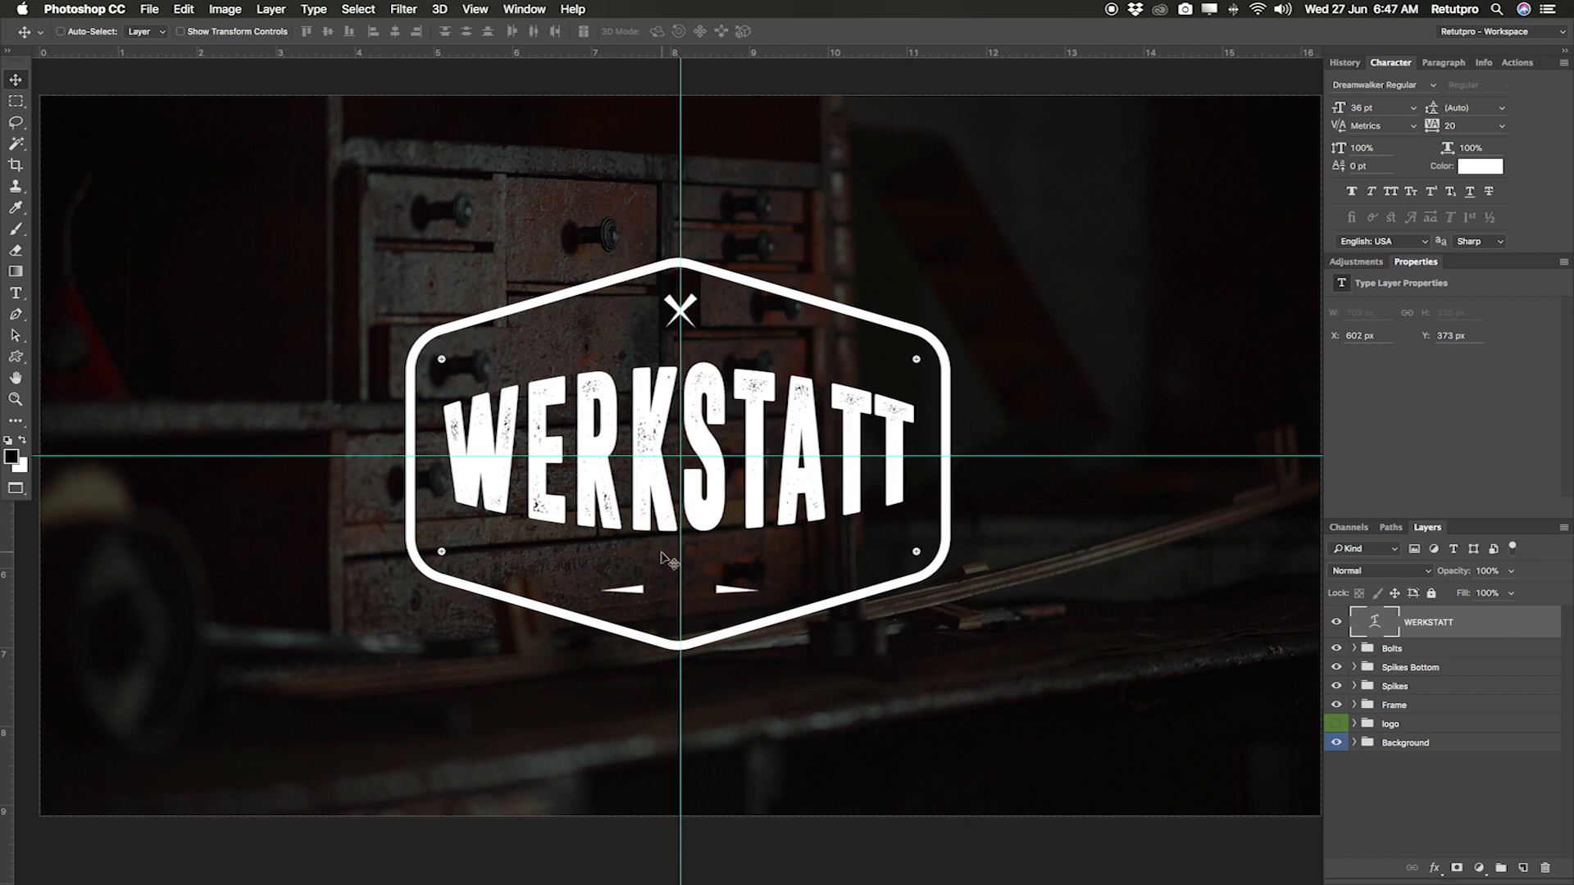
key(t)
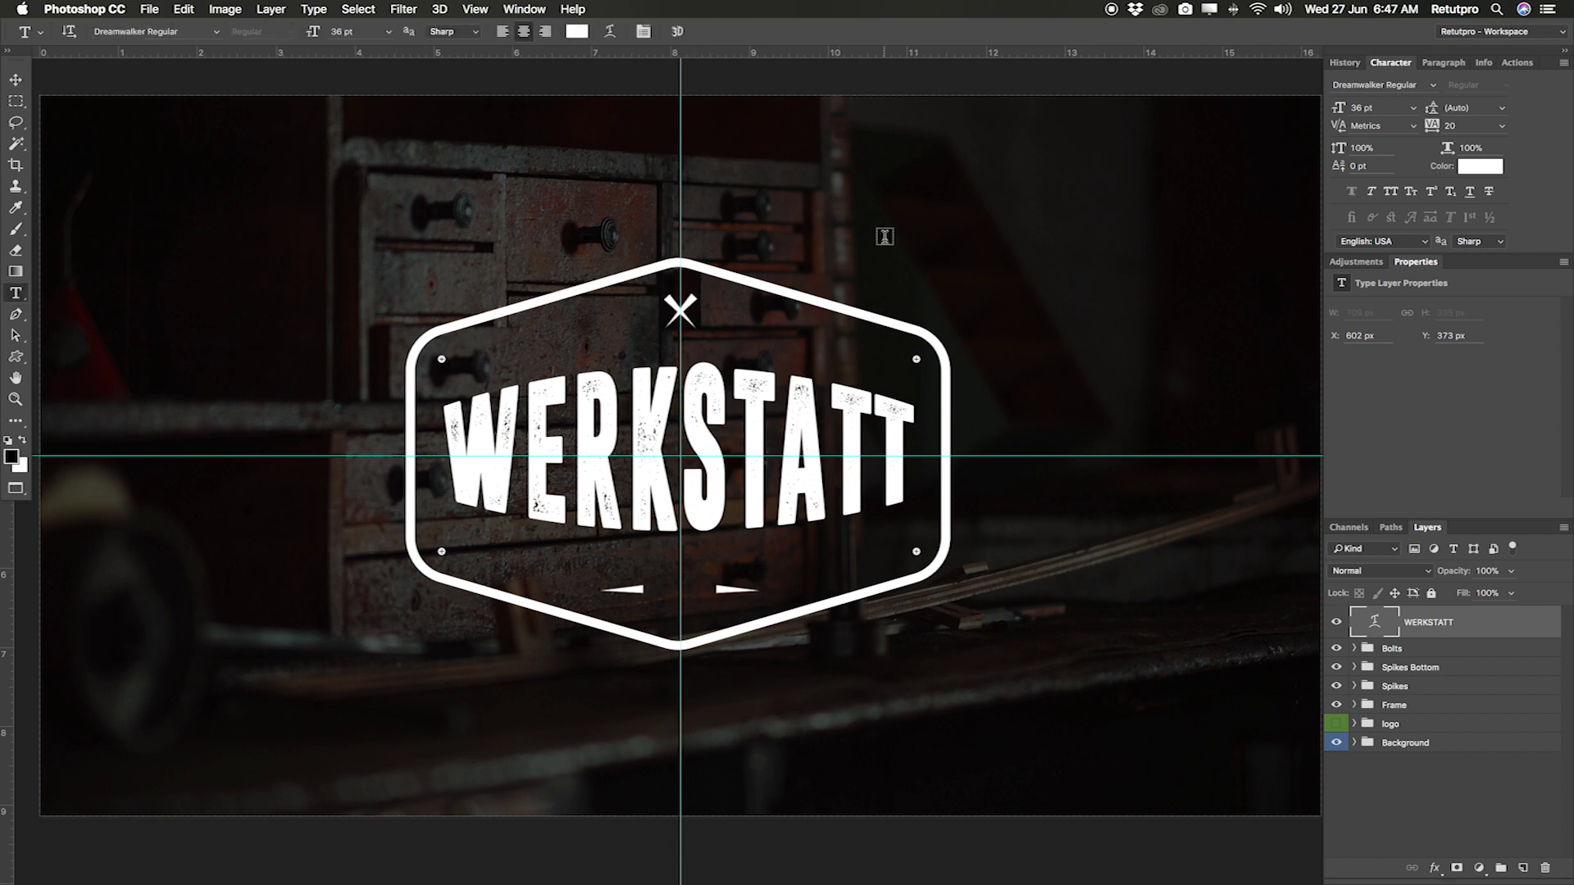
Add a new text layer reading EST 2018 above the hexagonal frame at X 1200 px, Y 134 px
drag(790, 176, 1030, 252)
key(Escape)
click(849, 204)
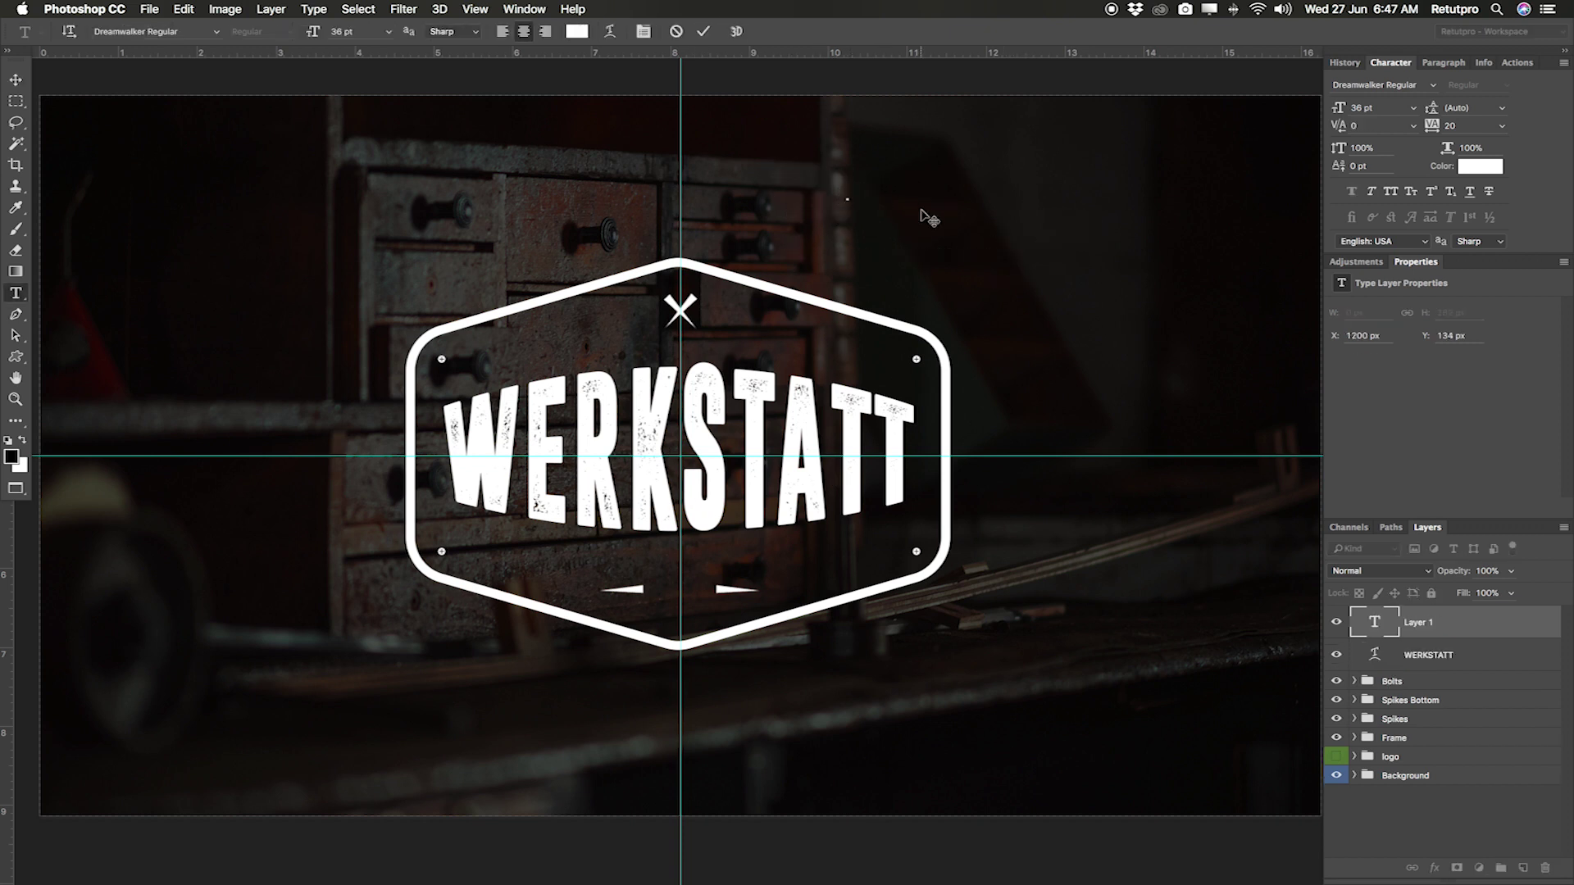
text(ES)
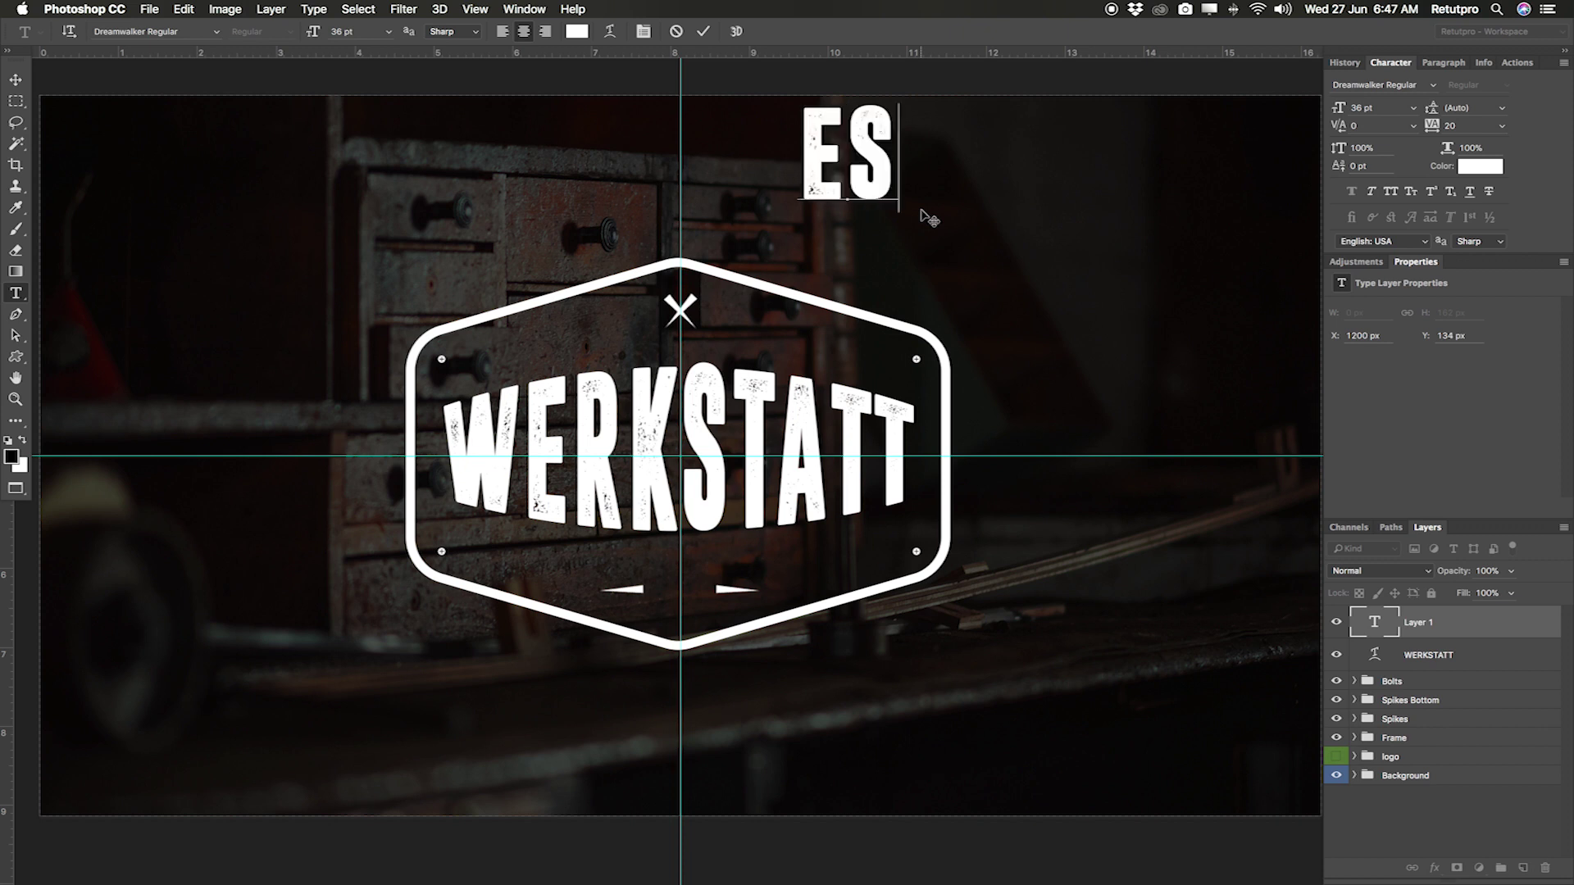
text(T 2018)
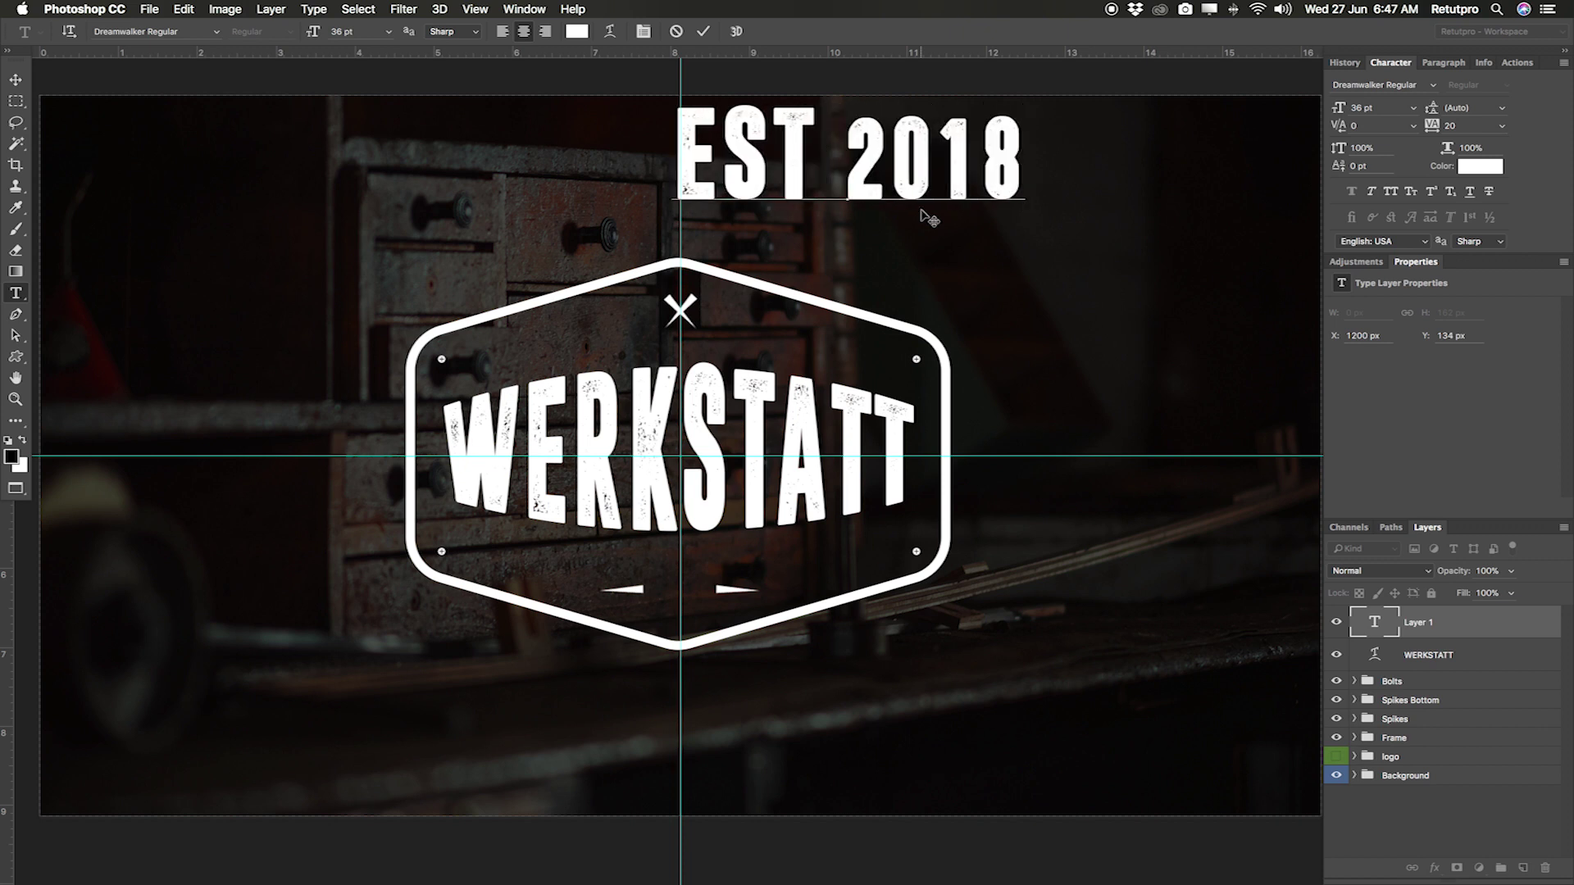
Reduce the font size of the whole EST 2018 text to 10 pt
key(super+a)
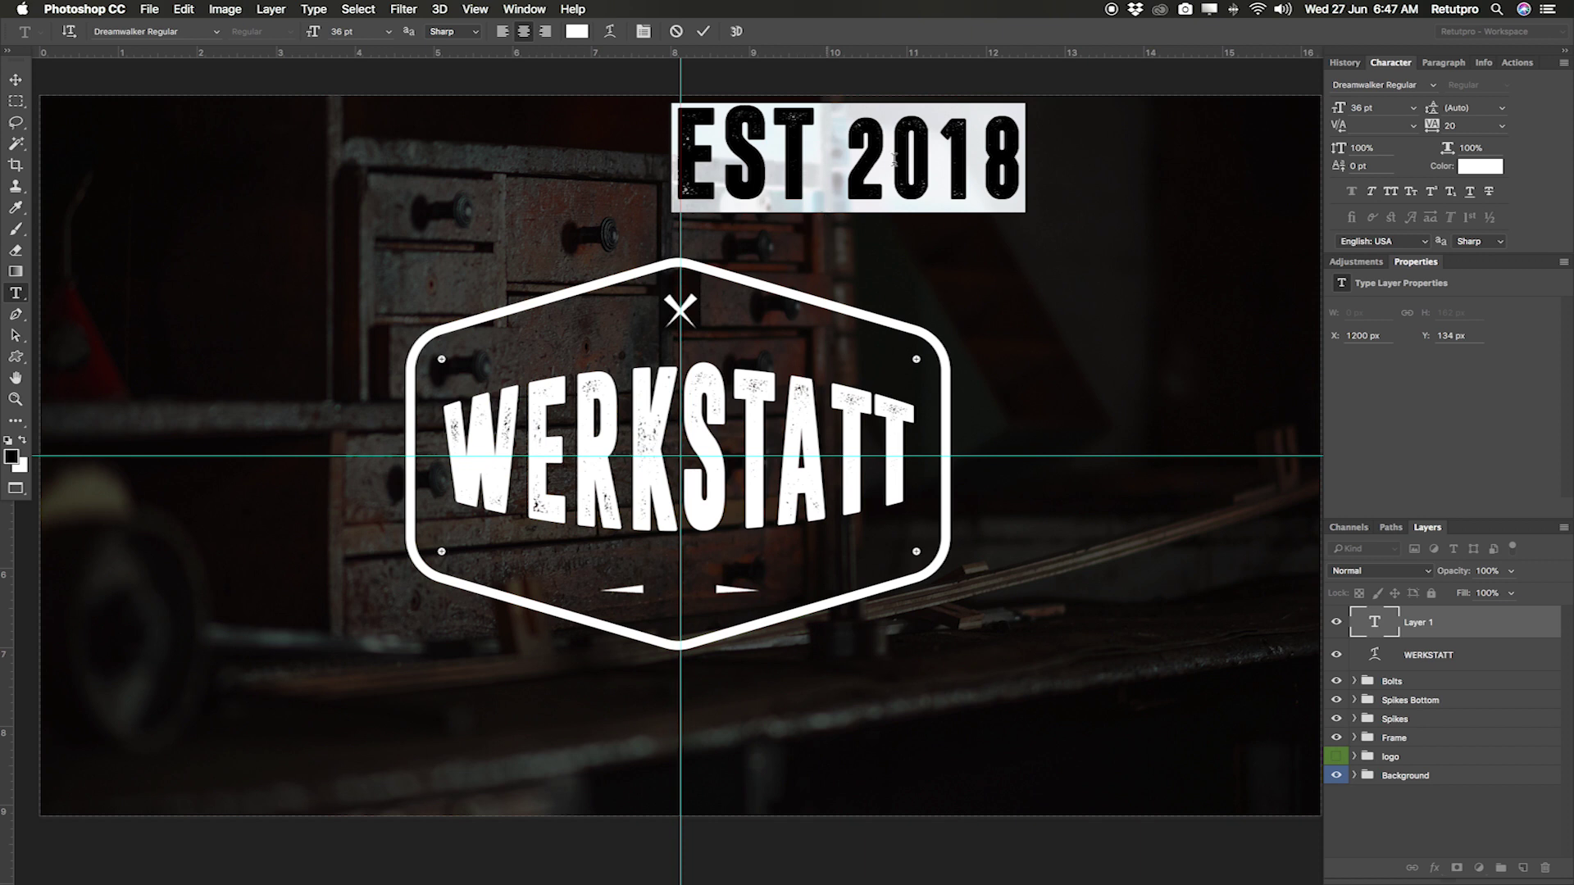
drag(322, 36, 293, 36)
click(848, 189)
drag(850, 190, 893, 190)
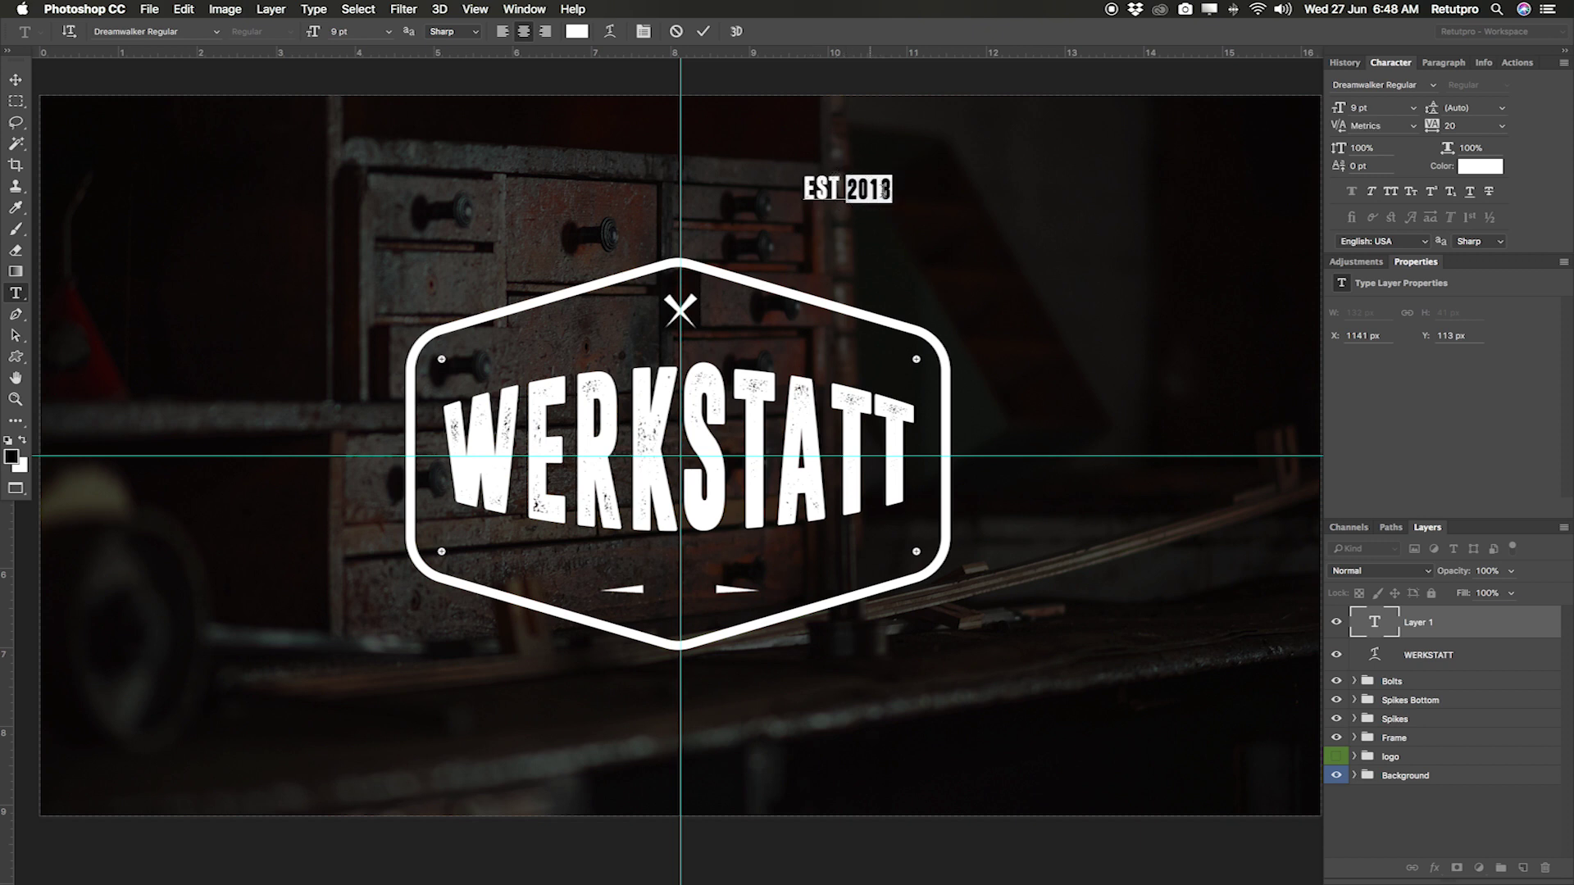
drag(315, 33, 318, 35)
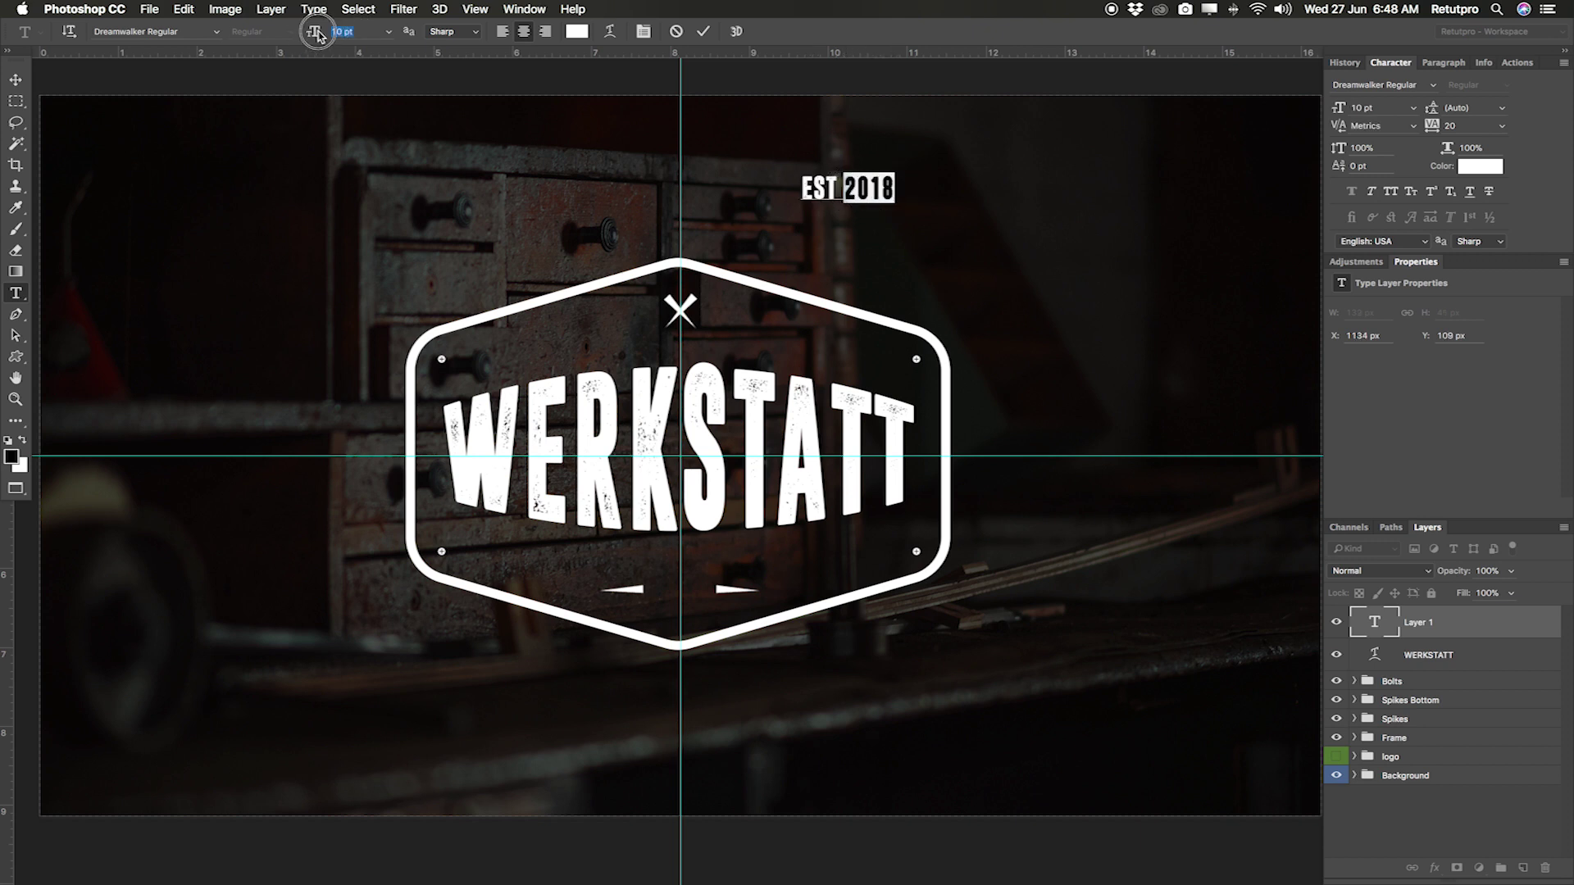
key(super+Return)
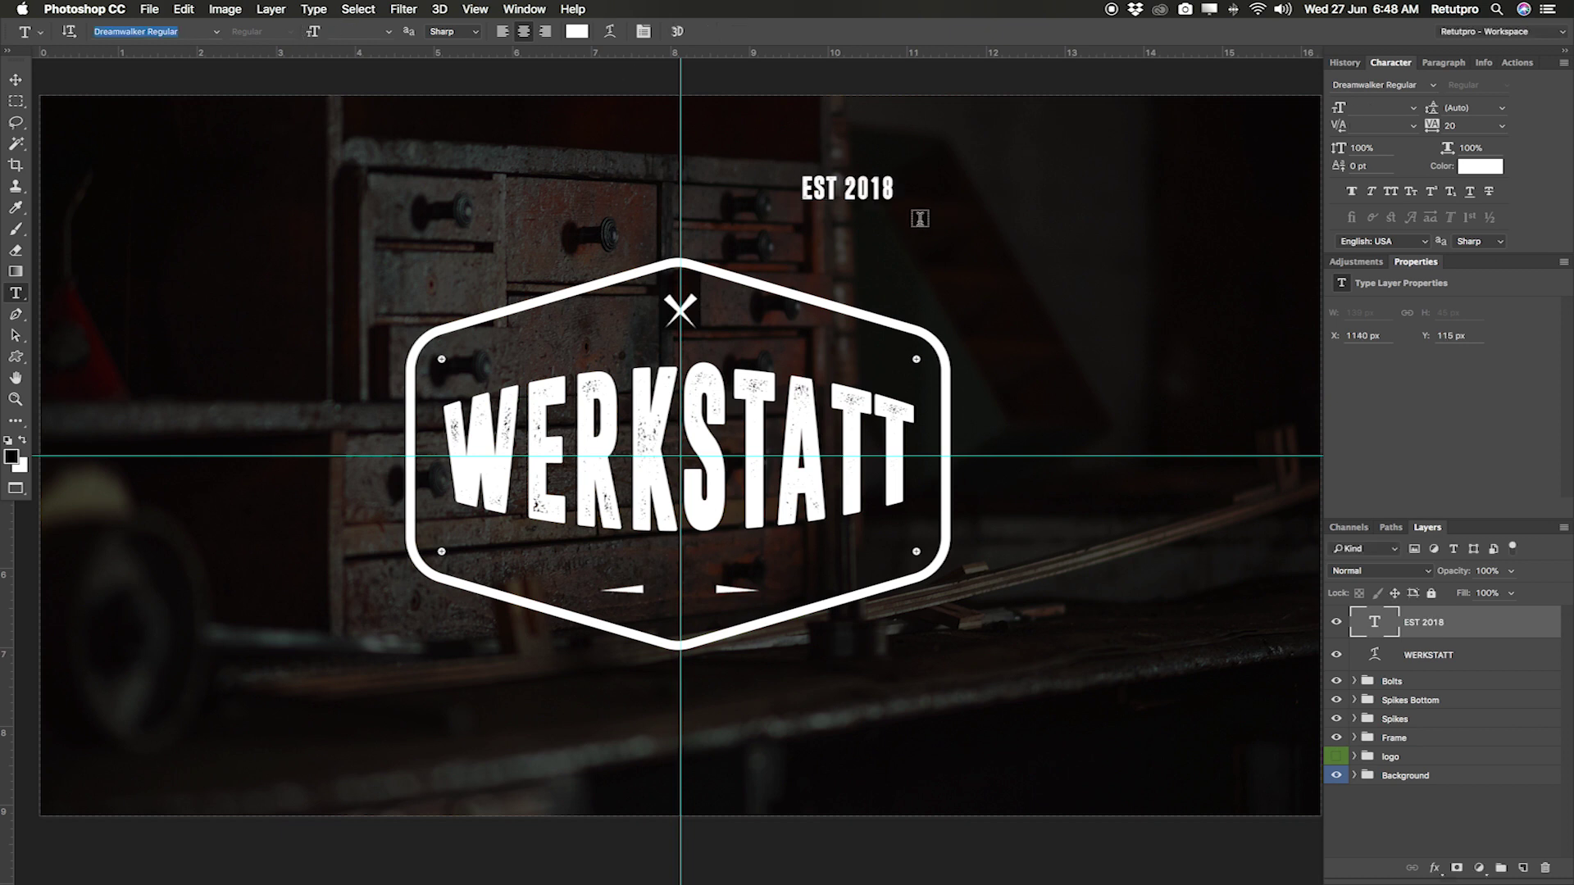
click(820, 189)
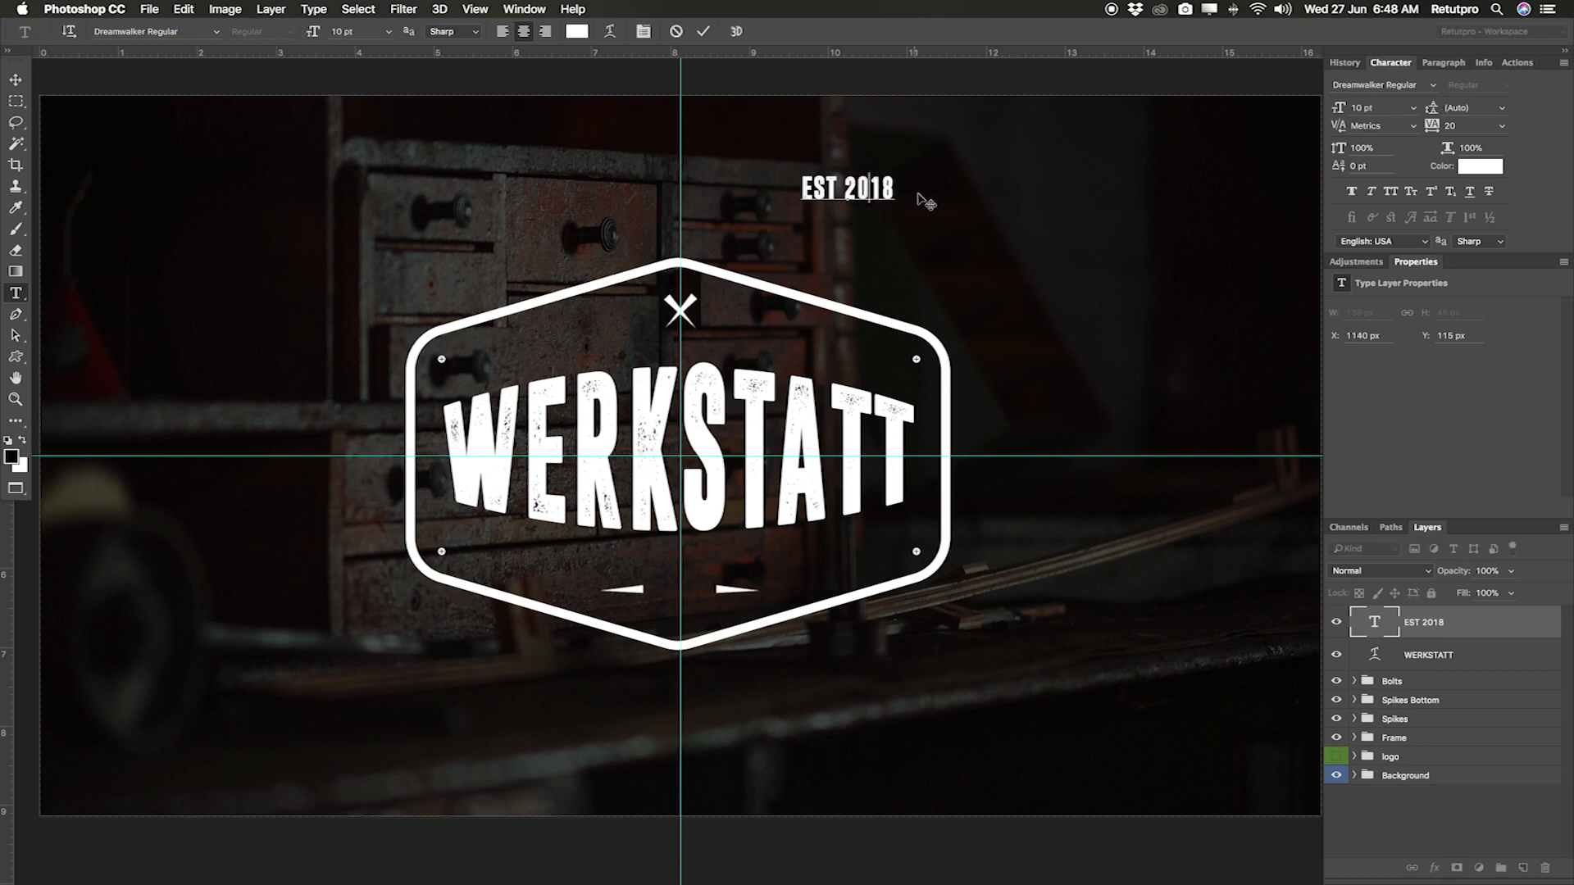
click(827, 188)
click(882, 189)
click(705, 31)
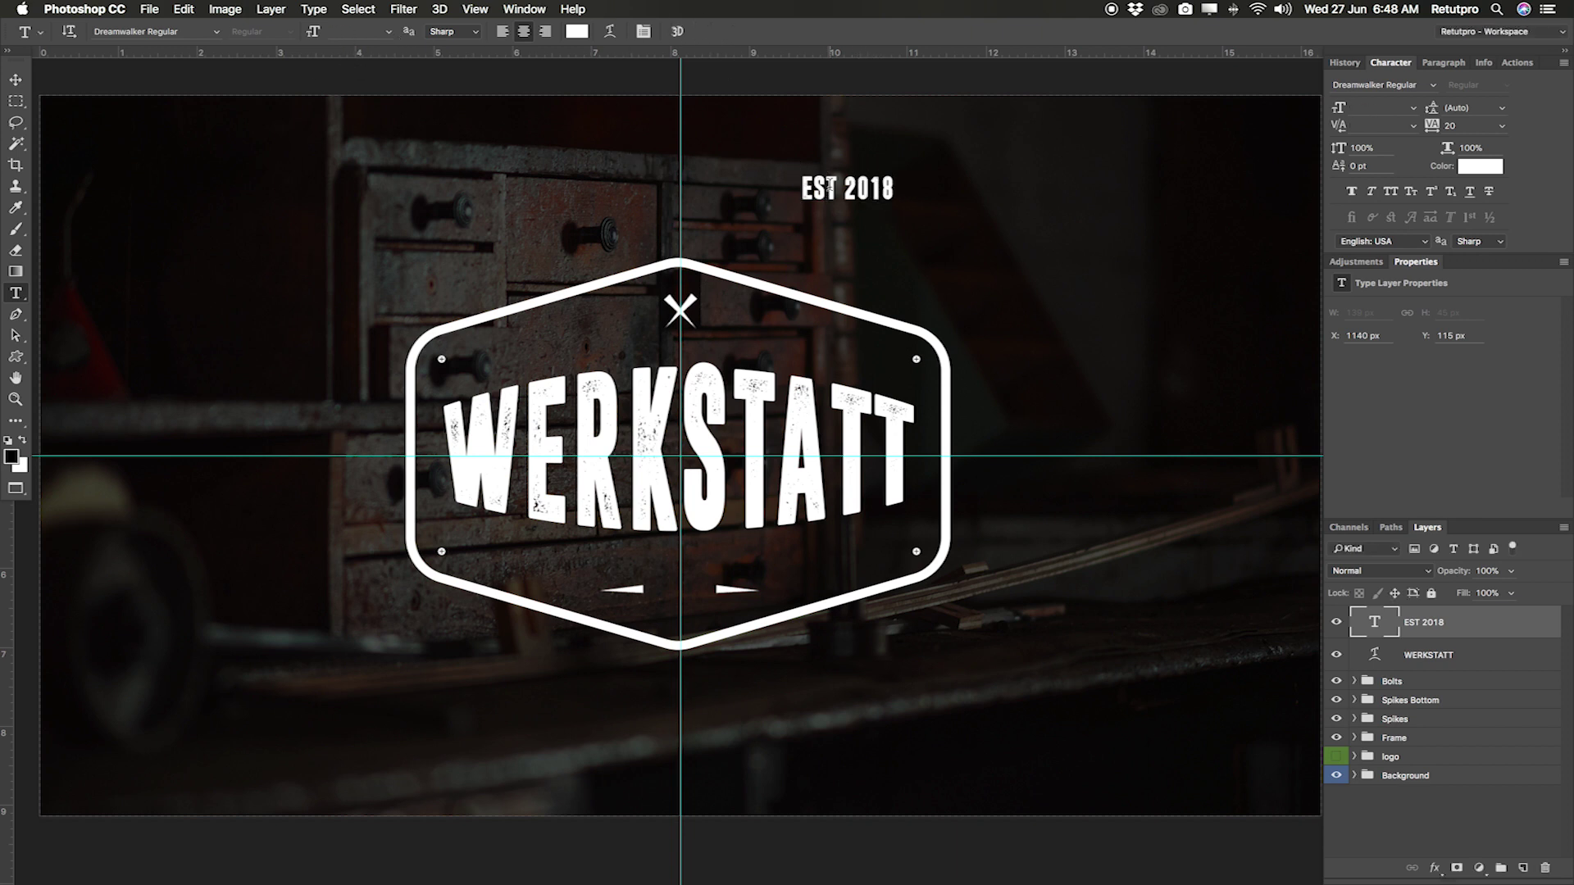
Move the EST 2018 text down between the bottom spikes, to X 914 px, Y 710 px
key(v)
drag(829, 187, 708, 587)
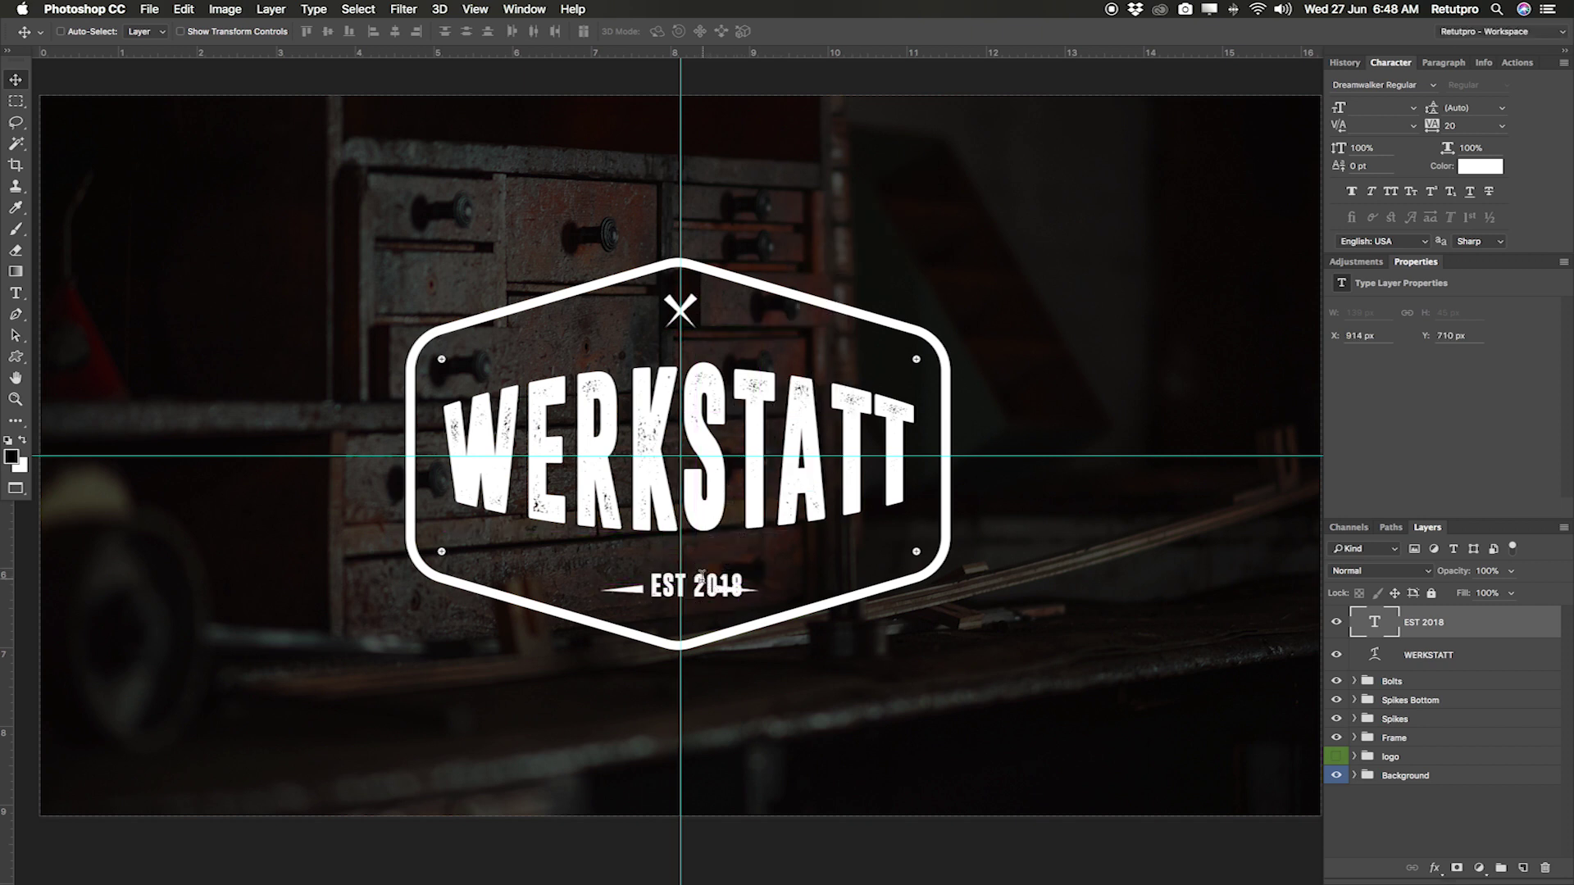
Reduce the EST 2018 text to 9 pt and centre it between the bottom spikes at X 898 px, Y 719 px
double_click(701, 576)
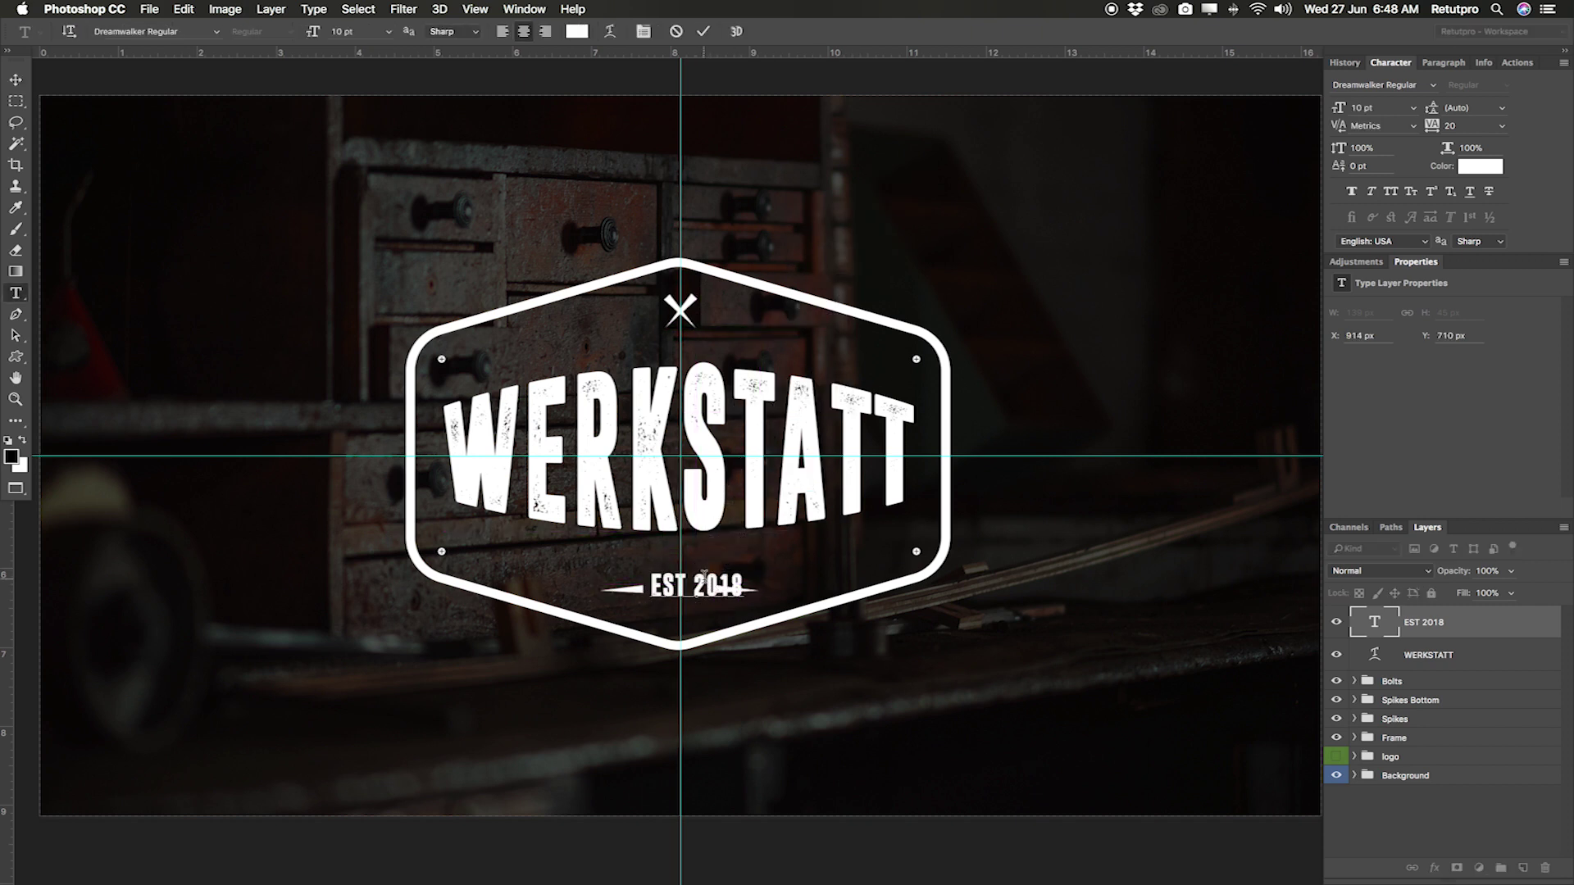
click(332, 31)
click(387, 31)
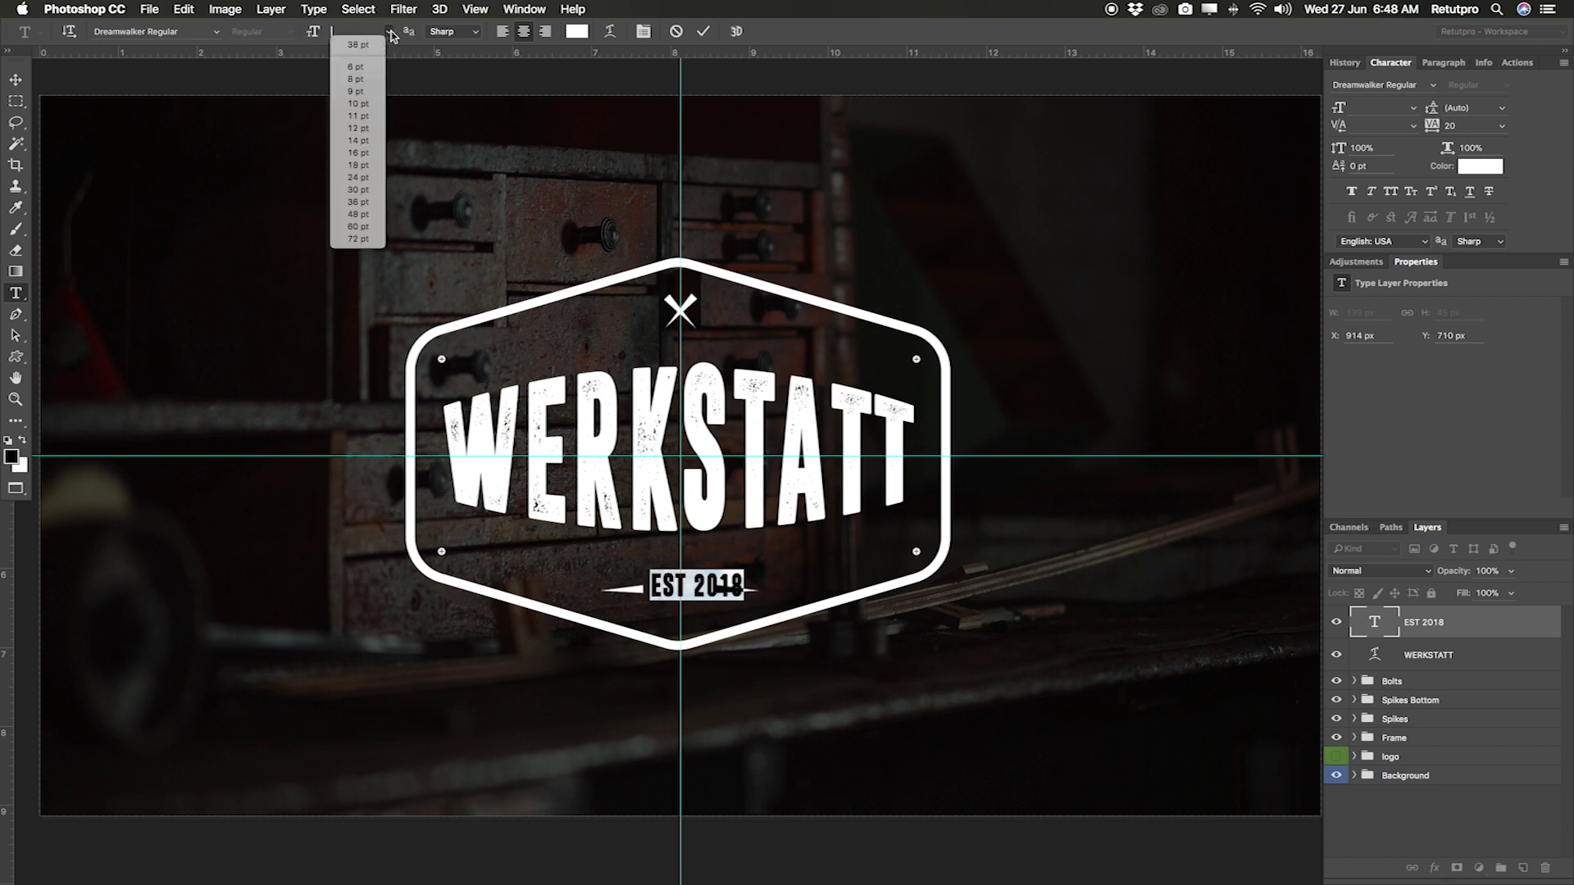
click(352, 53)
drag(694, 587, 738, 587)
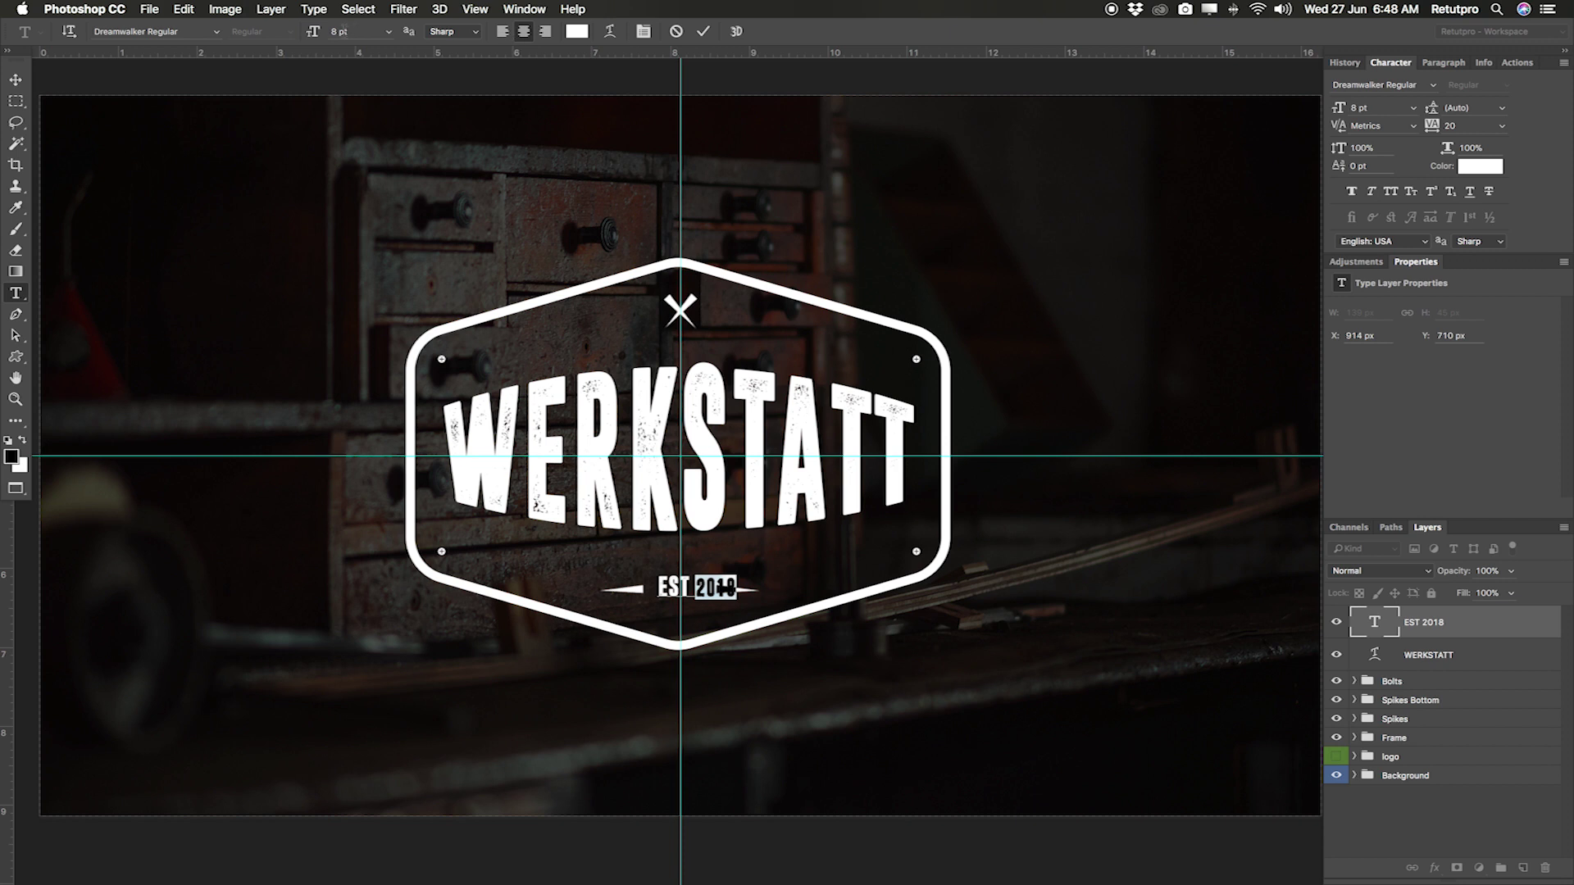
drag(324, 31, 336, 31)
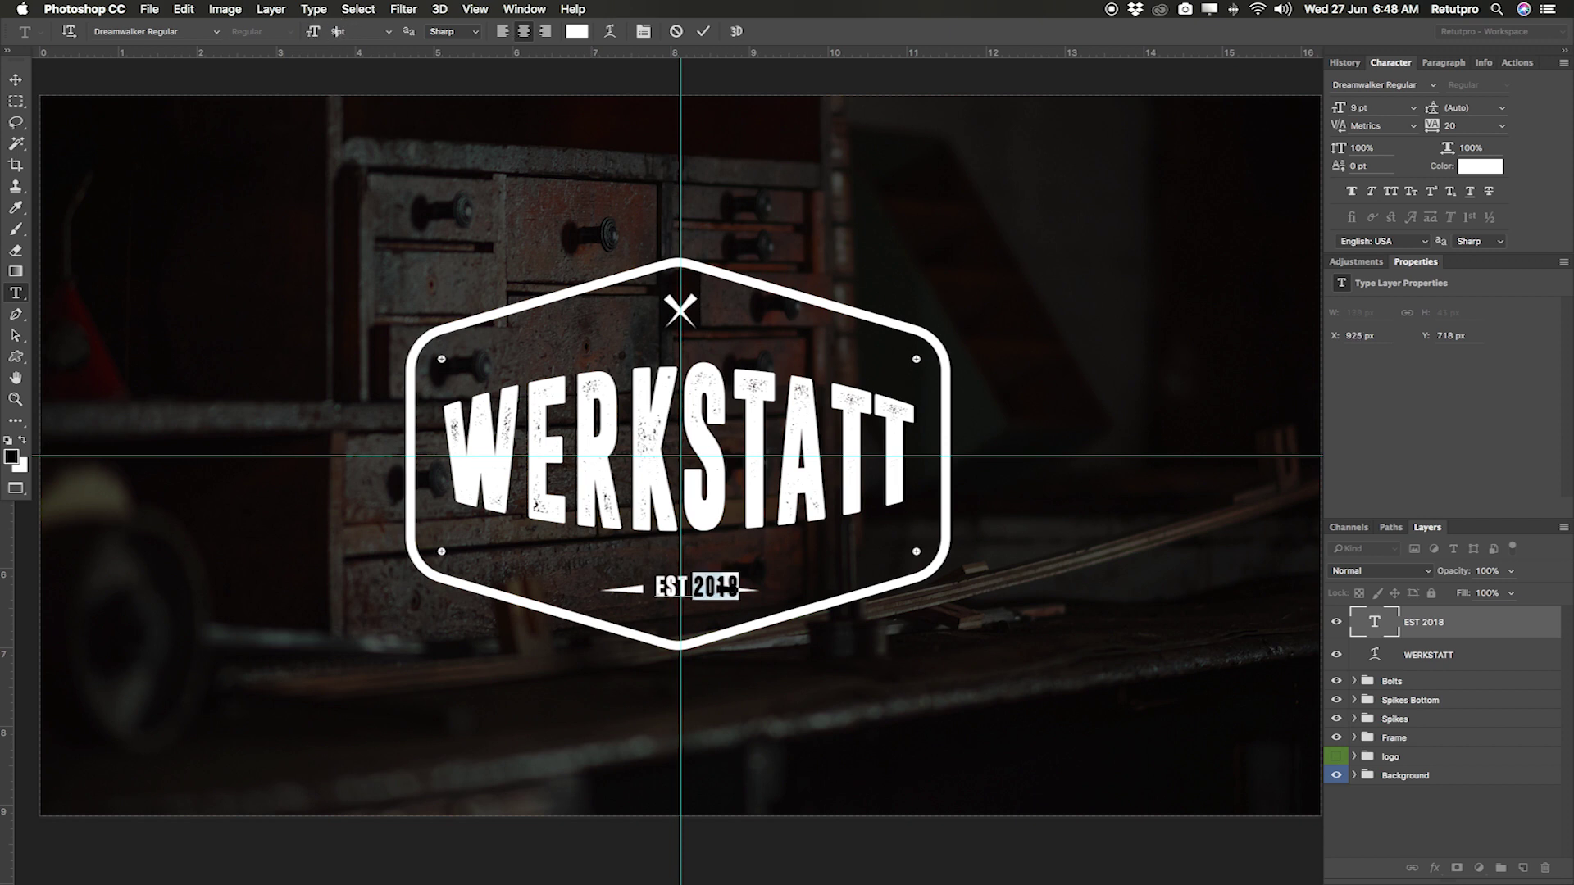
key(super+Return)
key(v)
drag(693, 586, 701, 596)
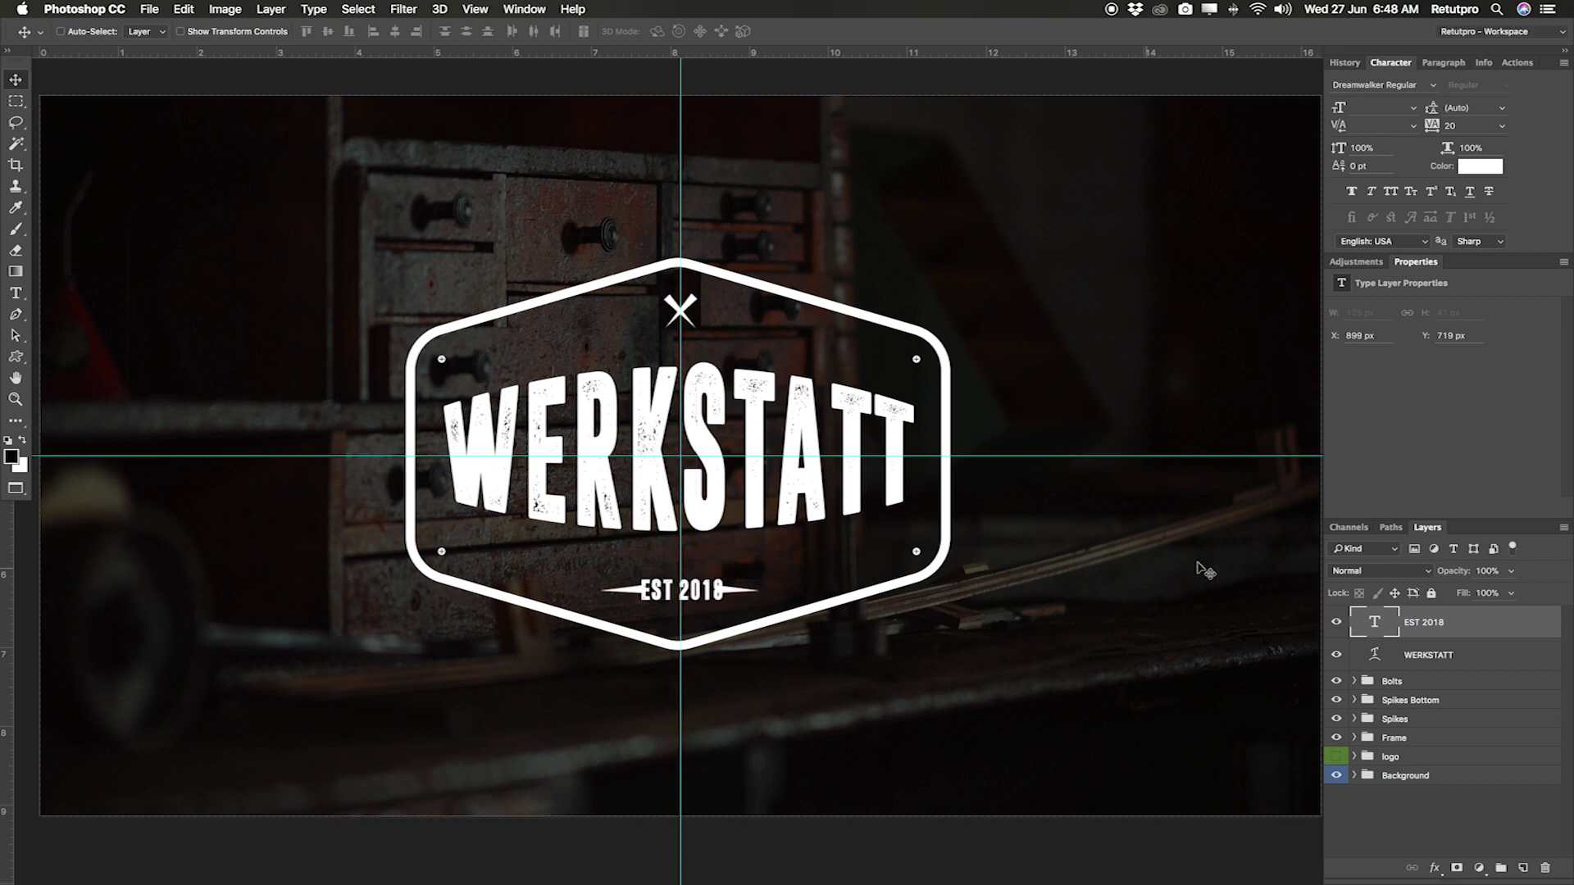
Nudge the left spike in the Spikes Bottom group outward, leaving a small gap before the EST 2018 text
click(1436, 703)
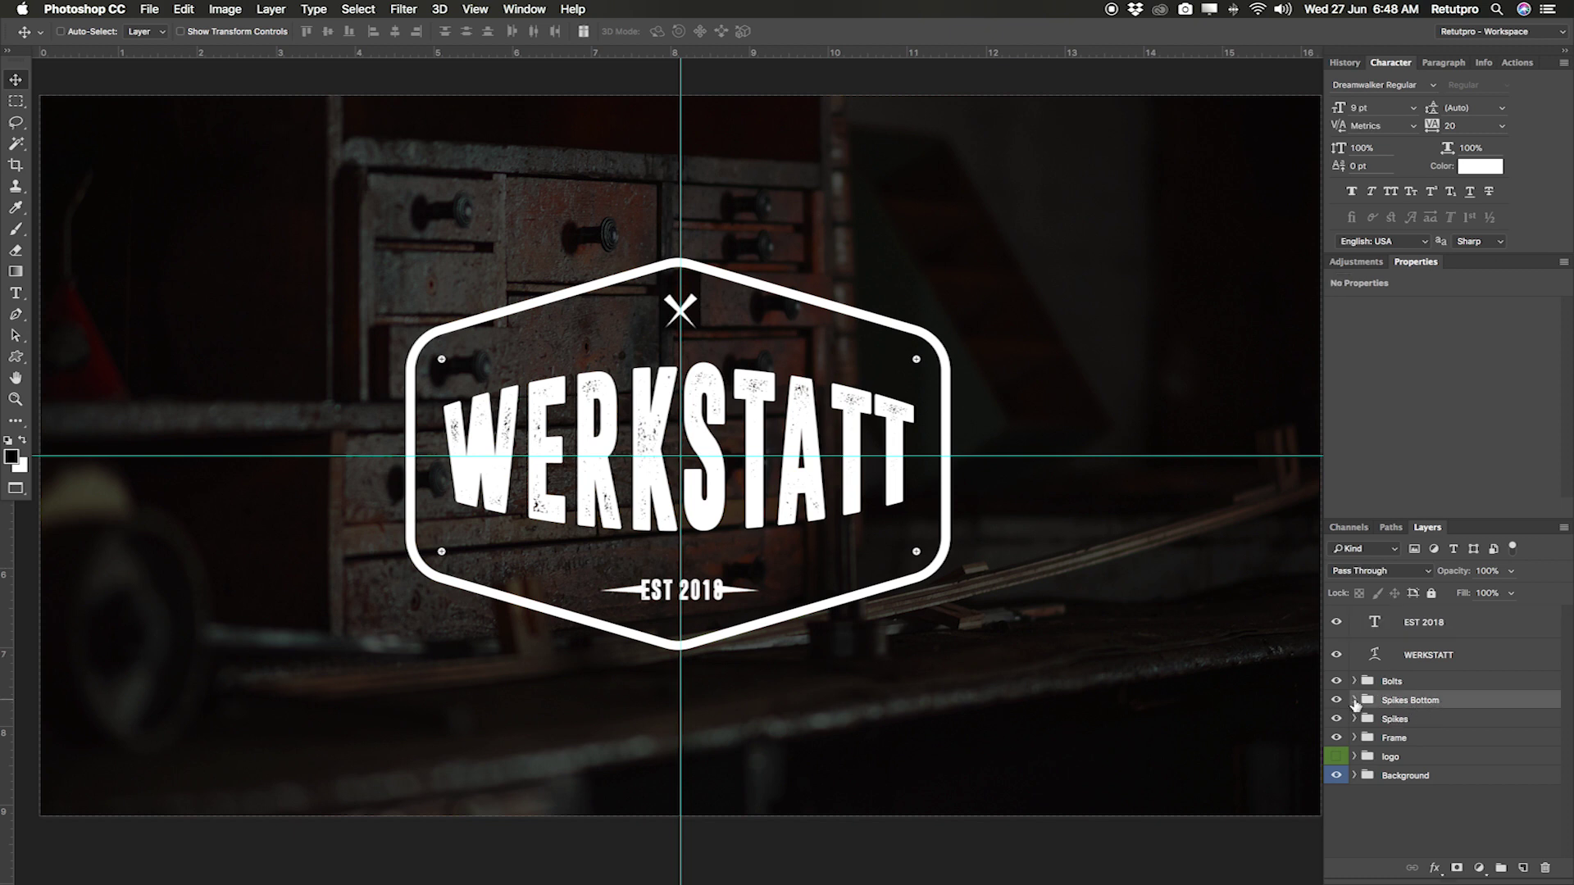
click(1354, 700)
click(1463, 738)
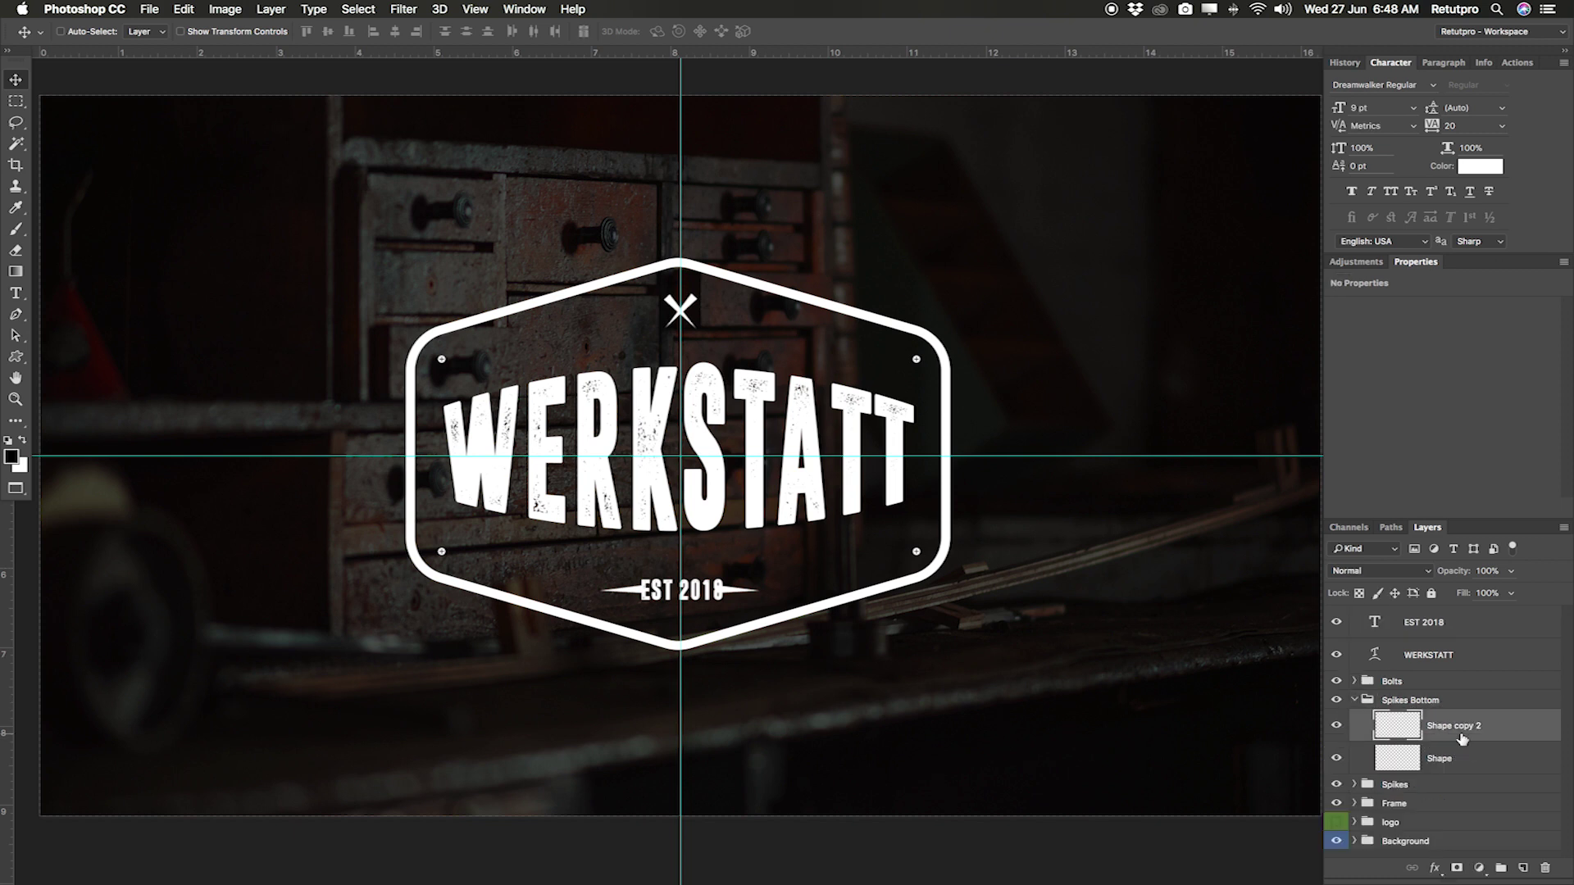
key(shift+Left)
key(shift+Left)
key(Left)
key(Left)
Nudge the right bottom spike outward to leave a matching gap after the EST 2018 text, and collapse its group
click(1484, 755)
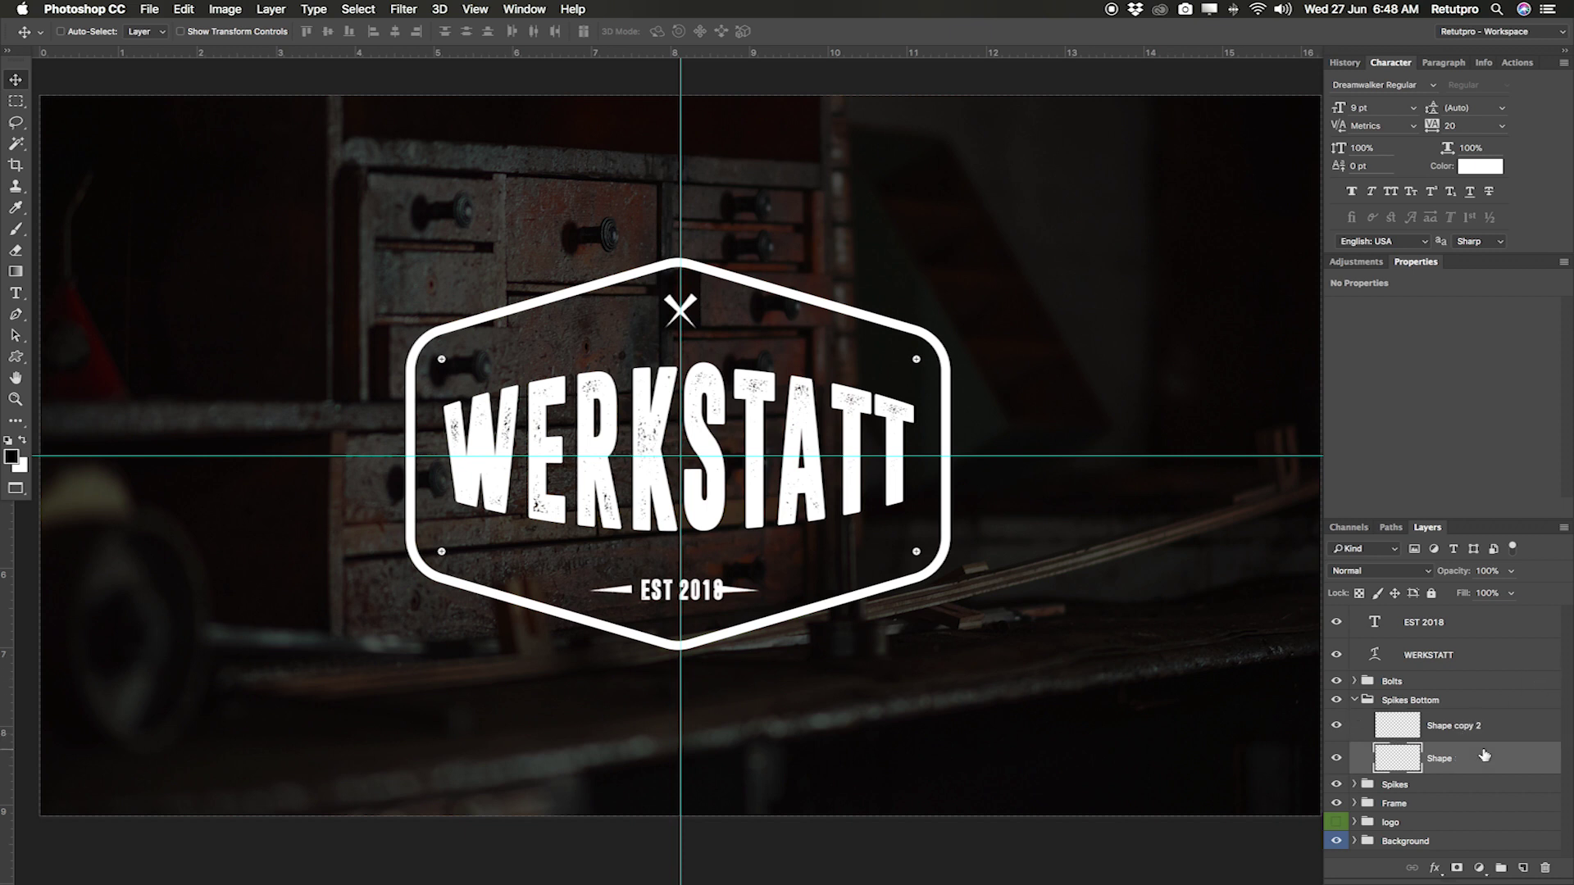
key(shift+Right)
key(shift+Right)
key(shift+Right)
click(1355, 700)
Group the WERKSTATT and EST 2018 layers and name the group Text
click(1484, 661)
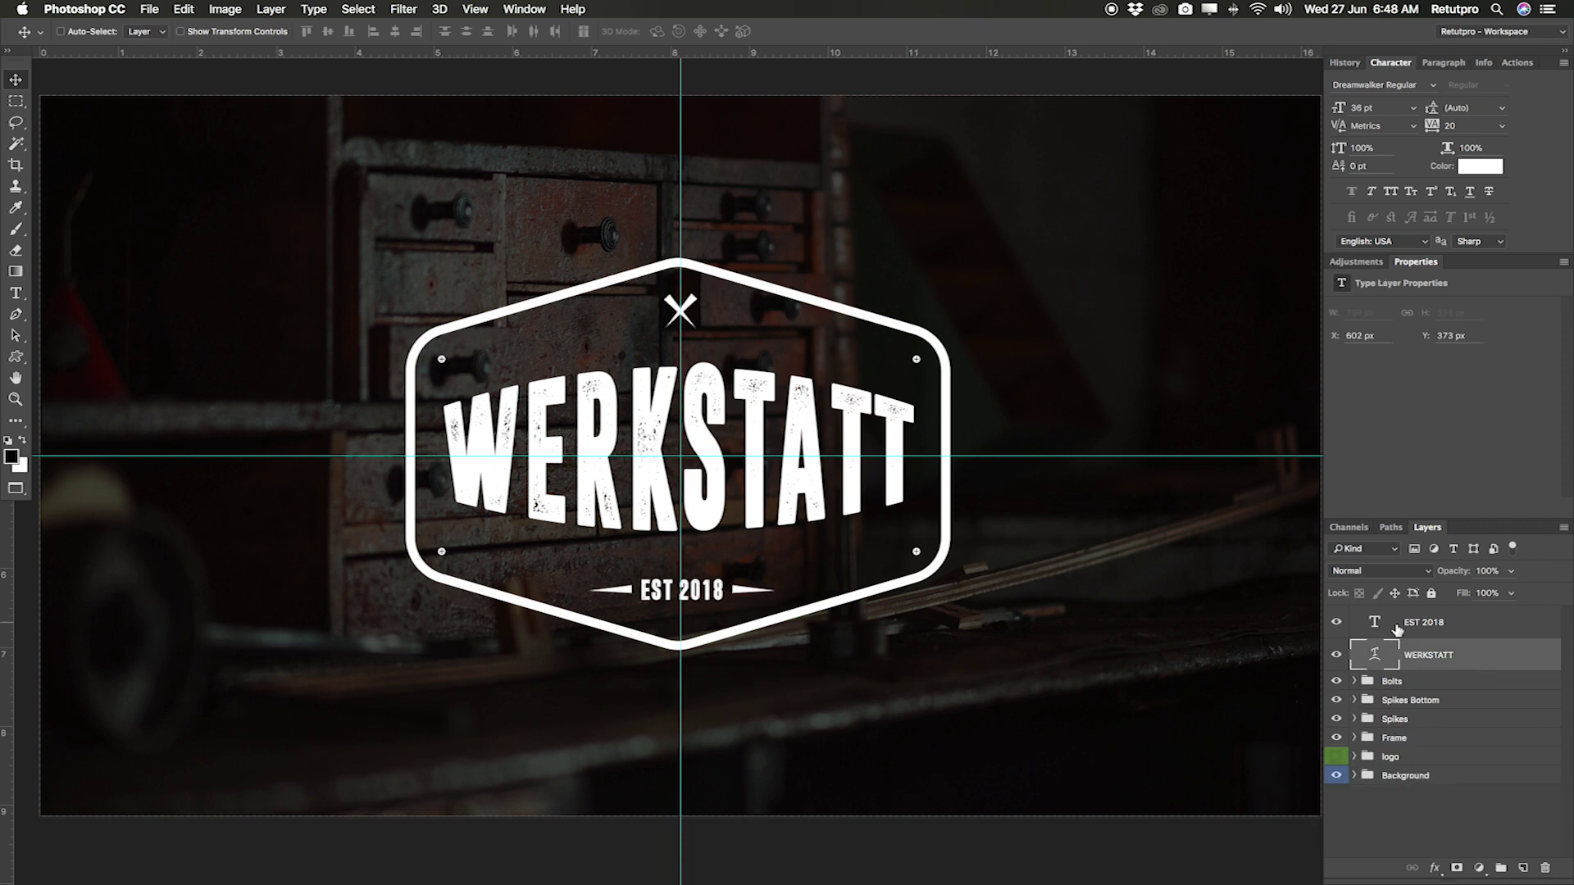
shift+click(1469, 624)
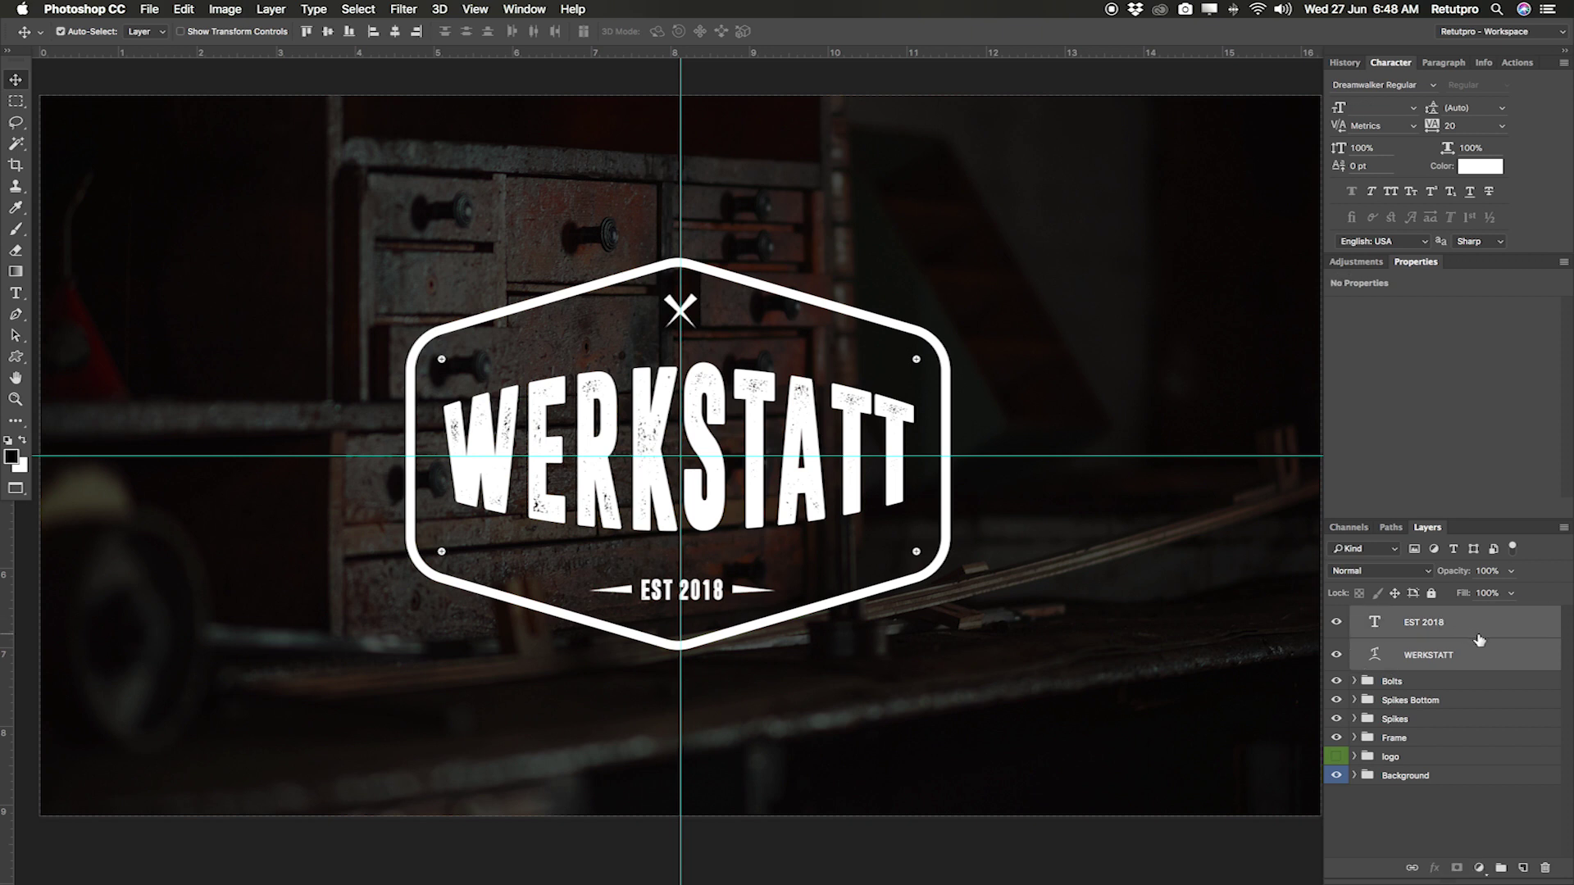
key(super+g)
double_click(1396, 616)
key(BackSpace)
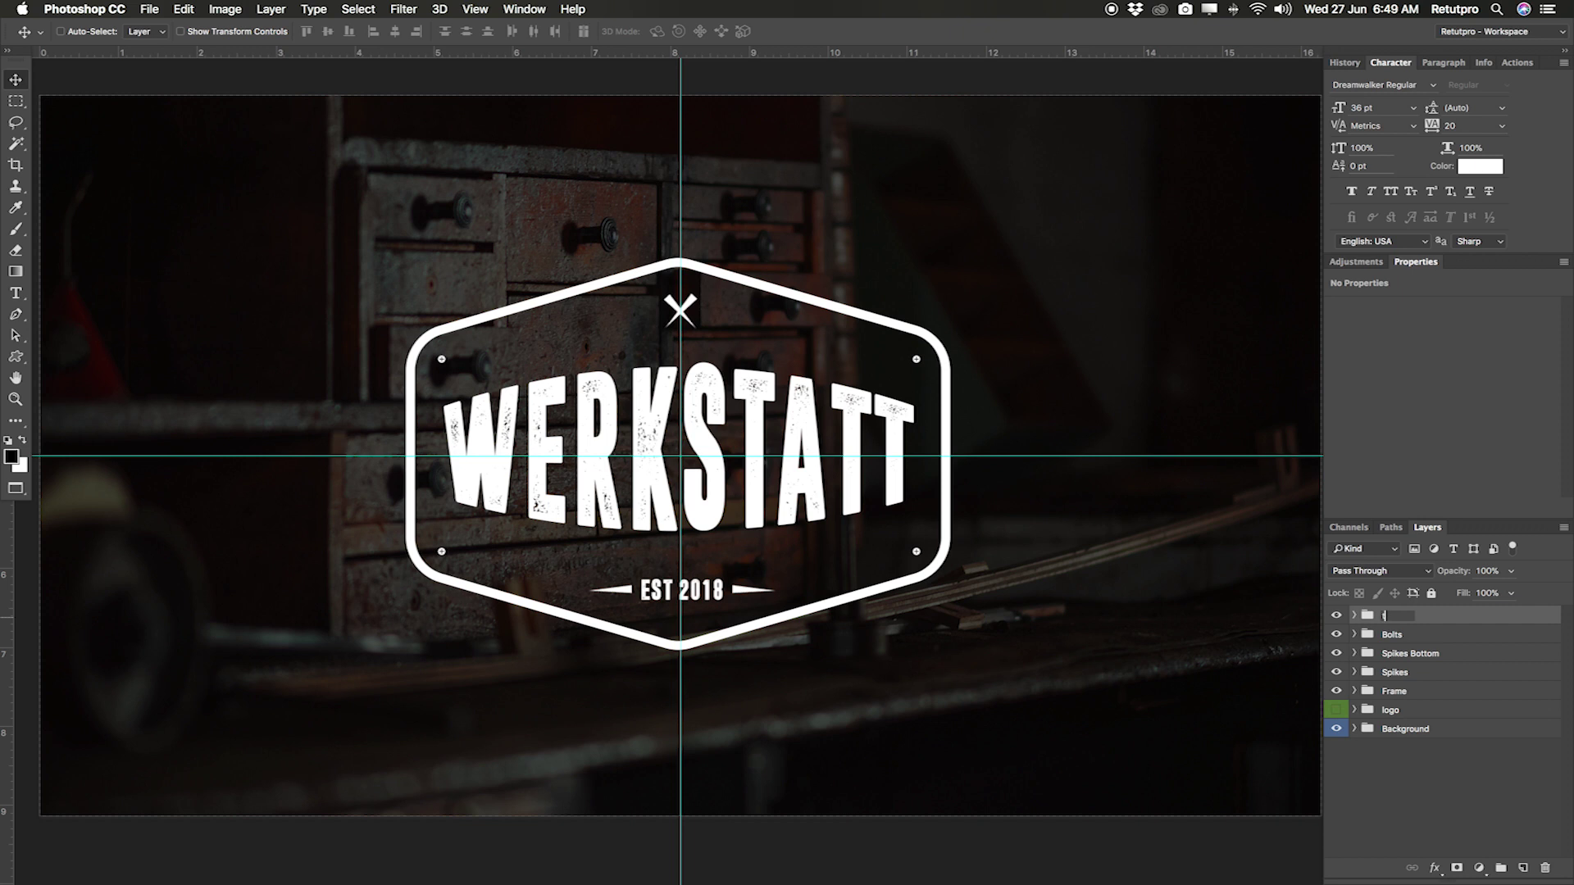
key(Return)
Combine the Text, Bolts, Spikes Bottom, Spikes and Frame groups into one parent group and rename it
key(z)
drag(820, 450, 759, 454)
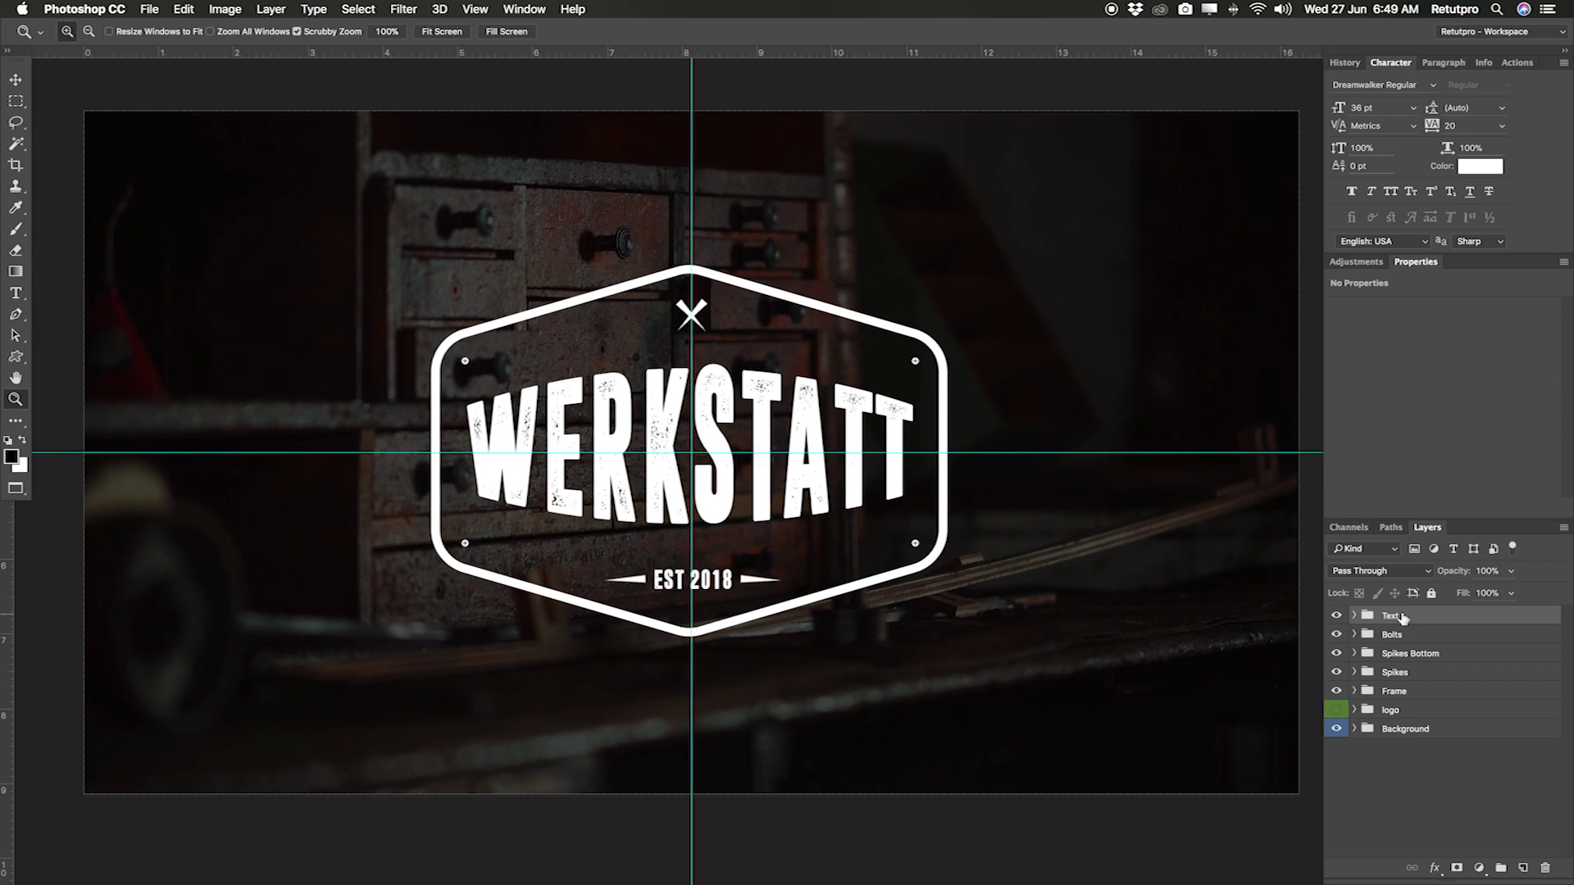
shift+click(1427, 636)
shift+click(1435, 672)
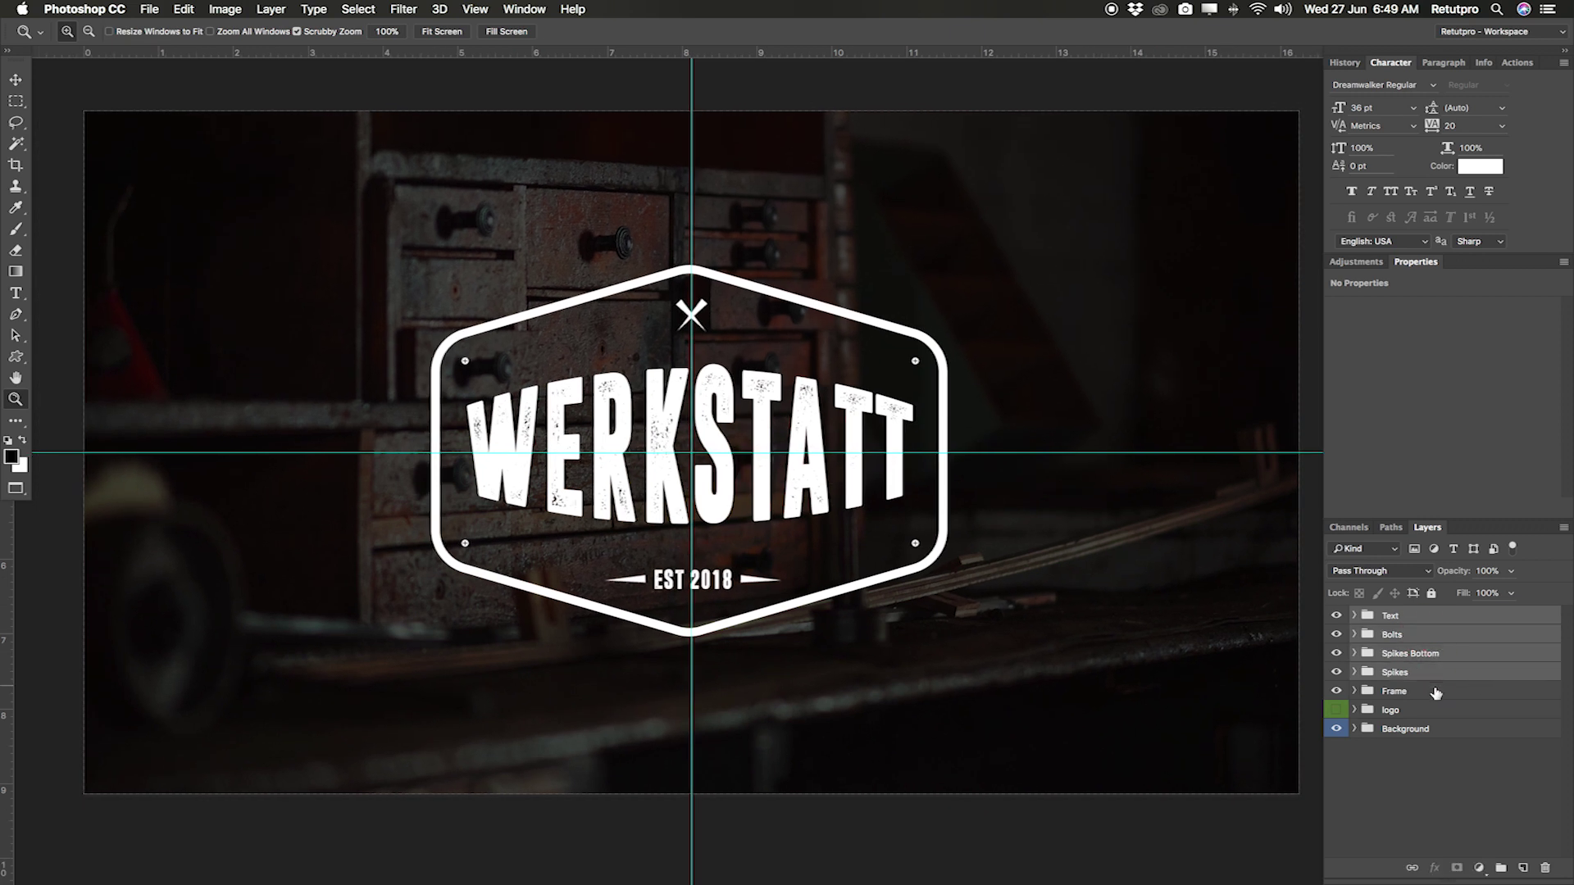
shift+click(1437, 692)
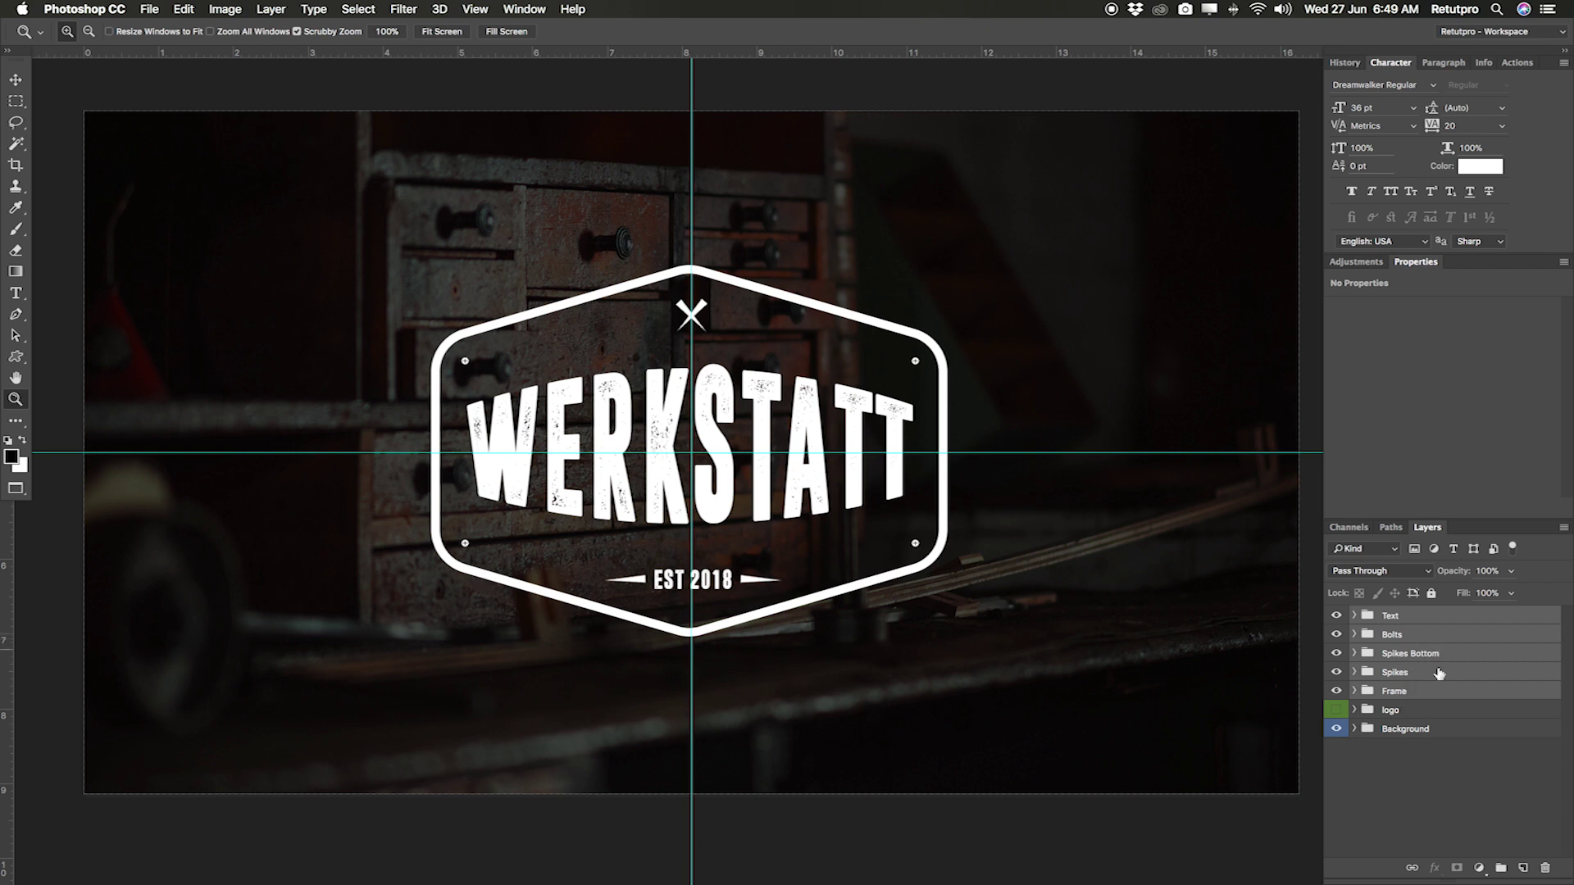
click(1441, 695)
shift+click(1428, 624)
key(super+g)
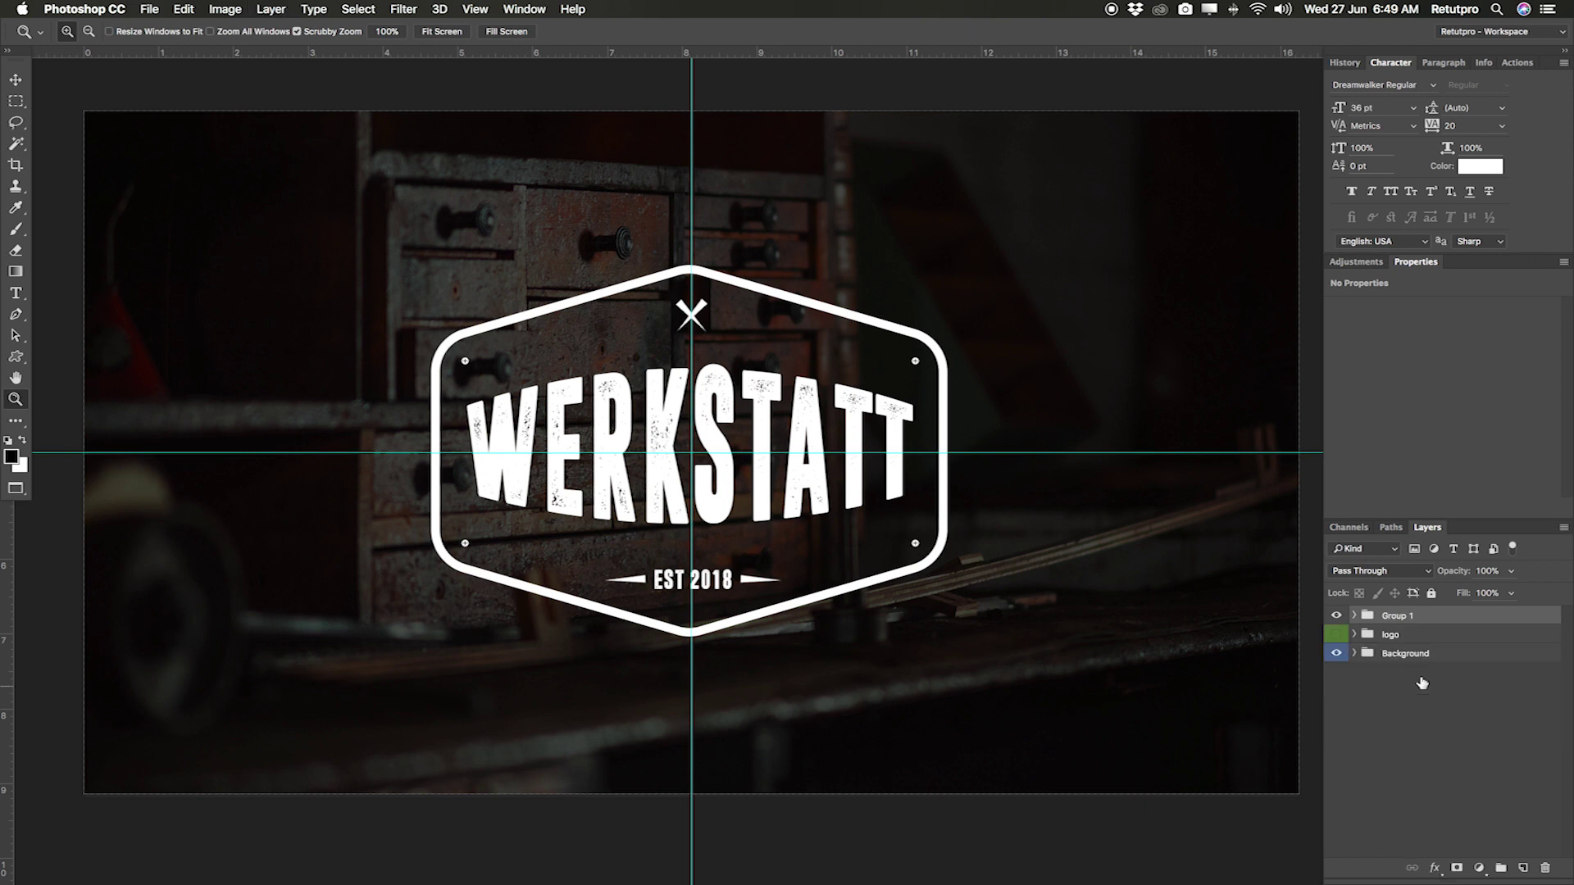
double_click(1398, 616)
text(Lo)
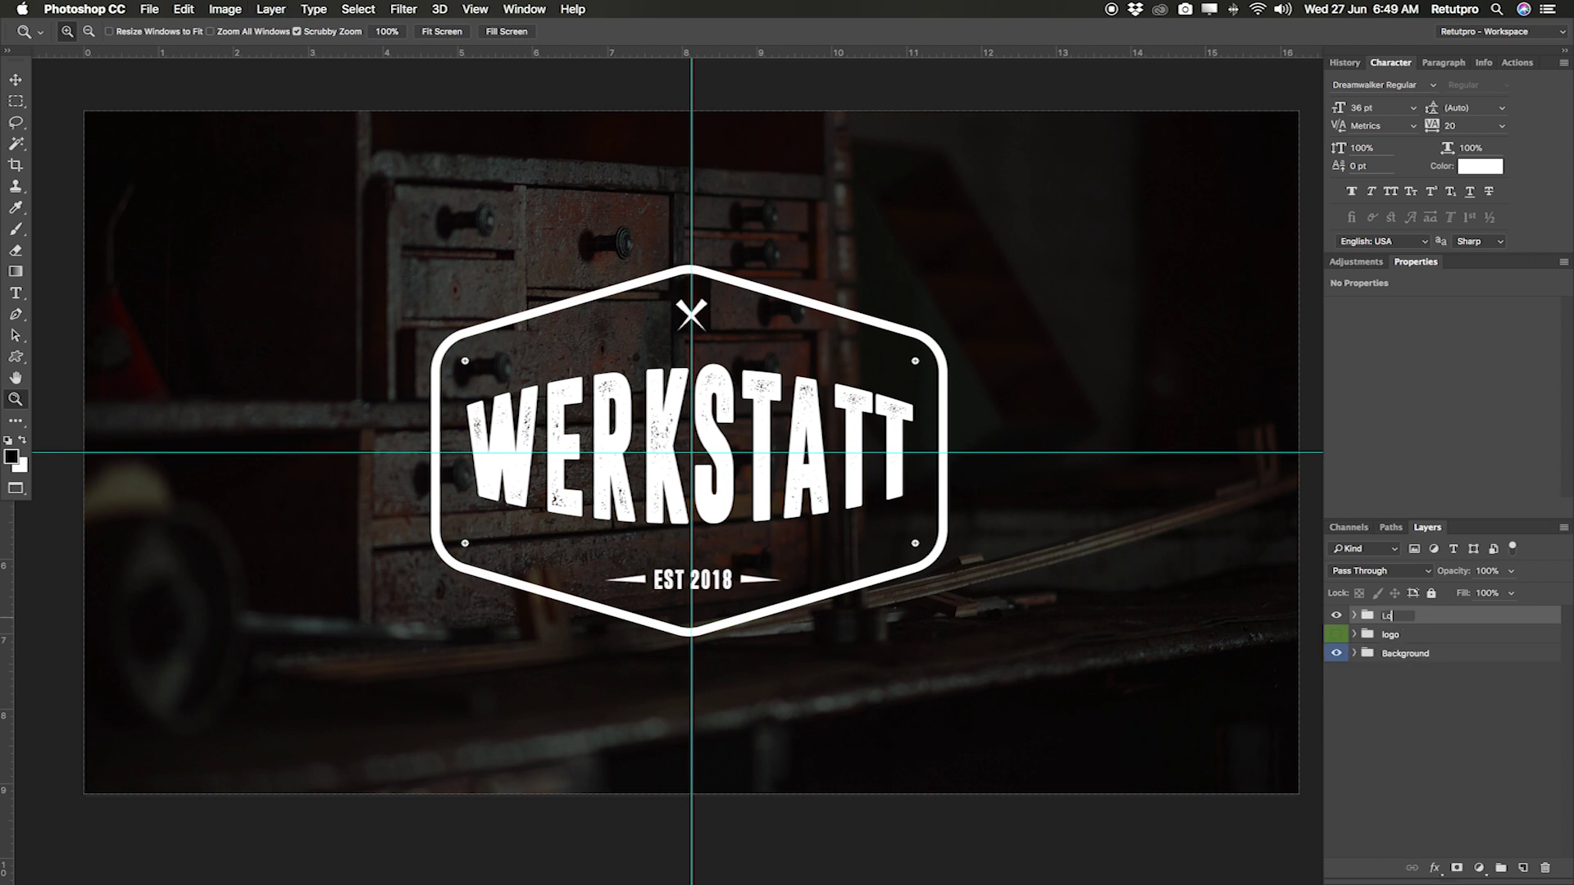